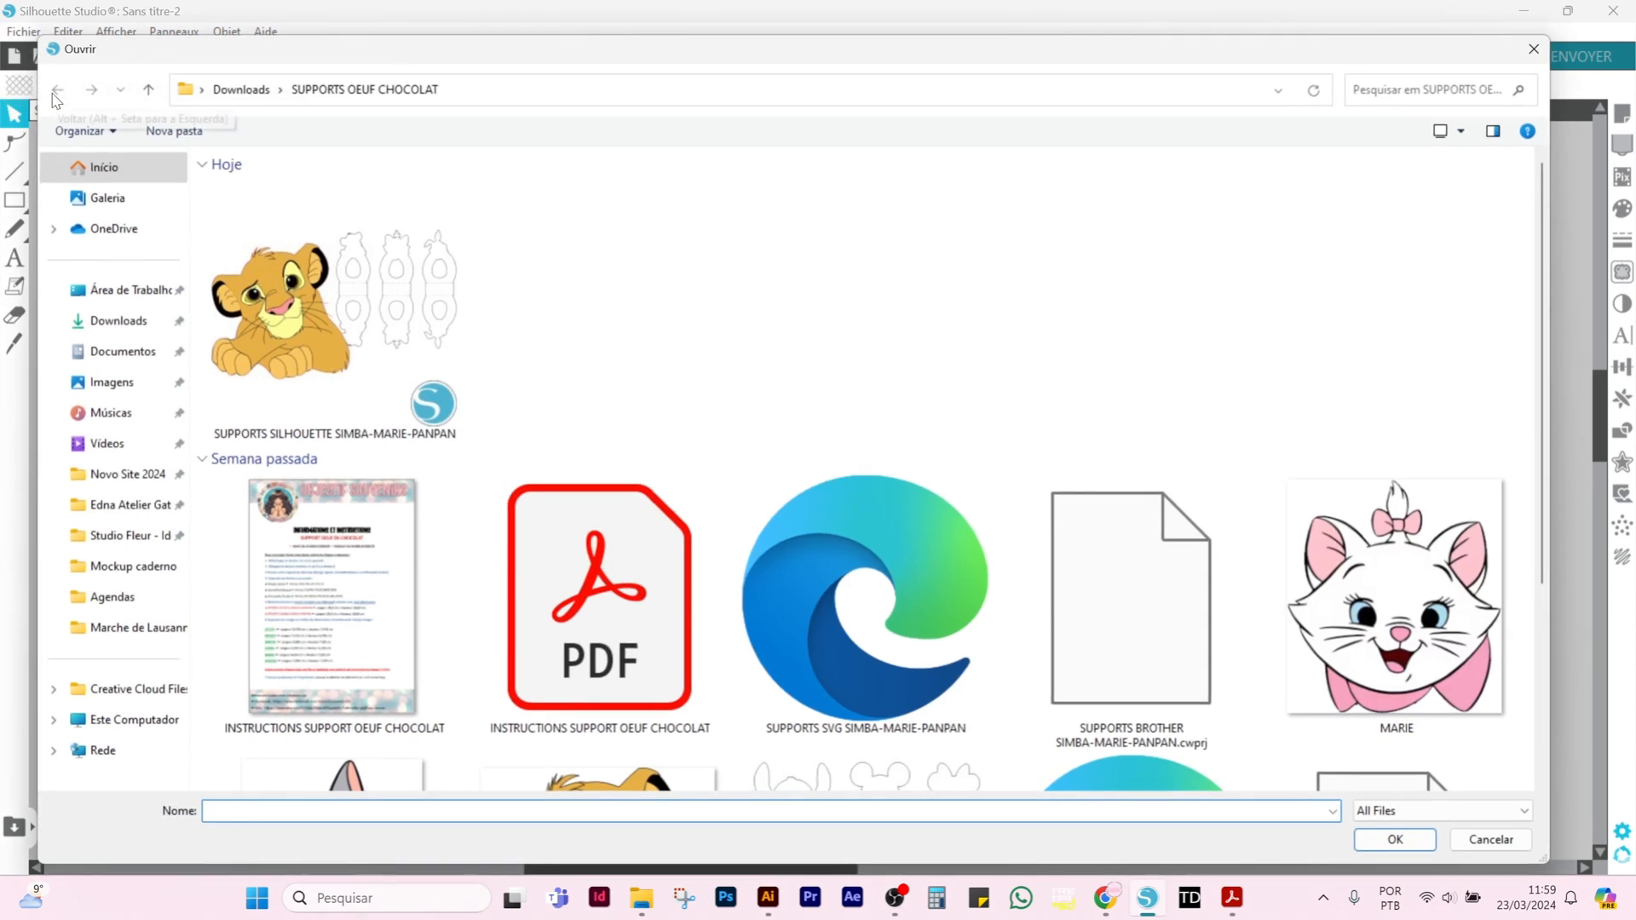
- Open the file SUPPORTS SILHOUETTE STITCH-MICKEY-MINNIE from the SUPPORTS OEUF CHOCOLAT folder in Downloads
{"action": "left_click", "coordinate": [128, 289]}
{"action": "left_click", "coordinate": [117, 328]}
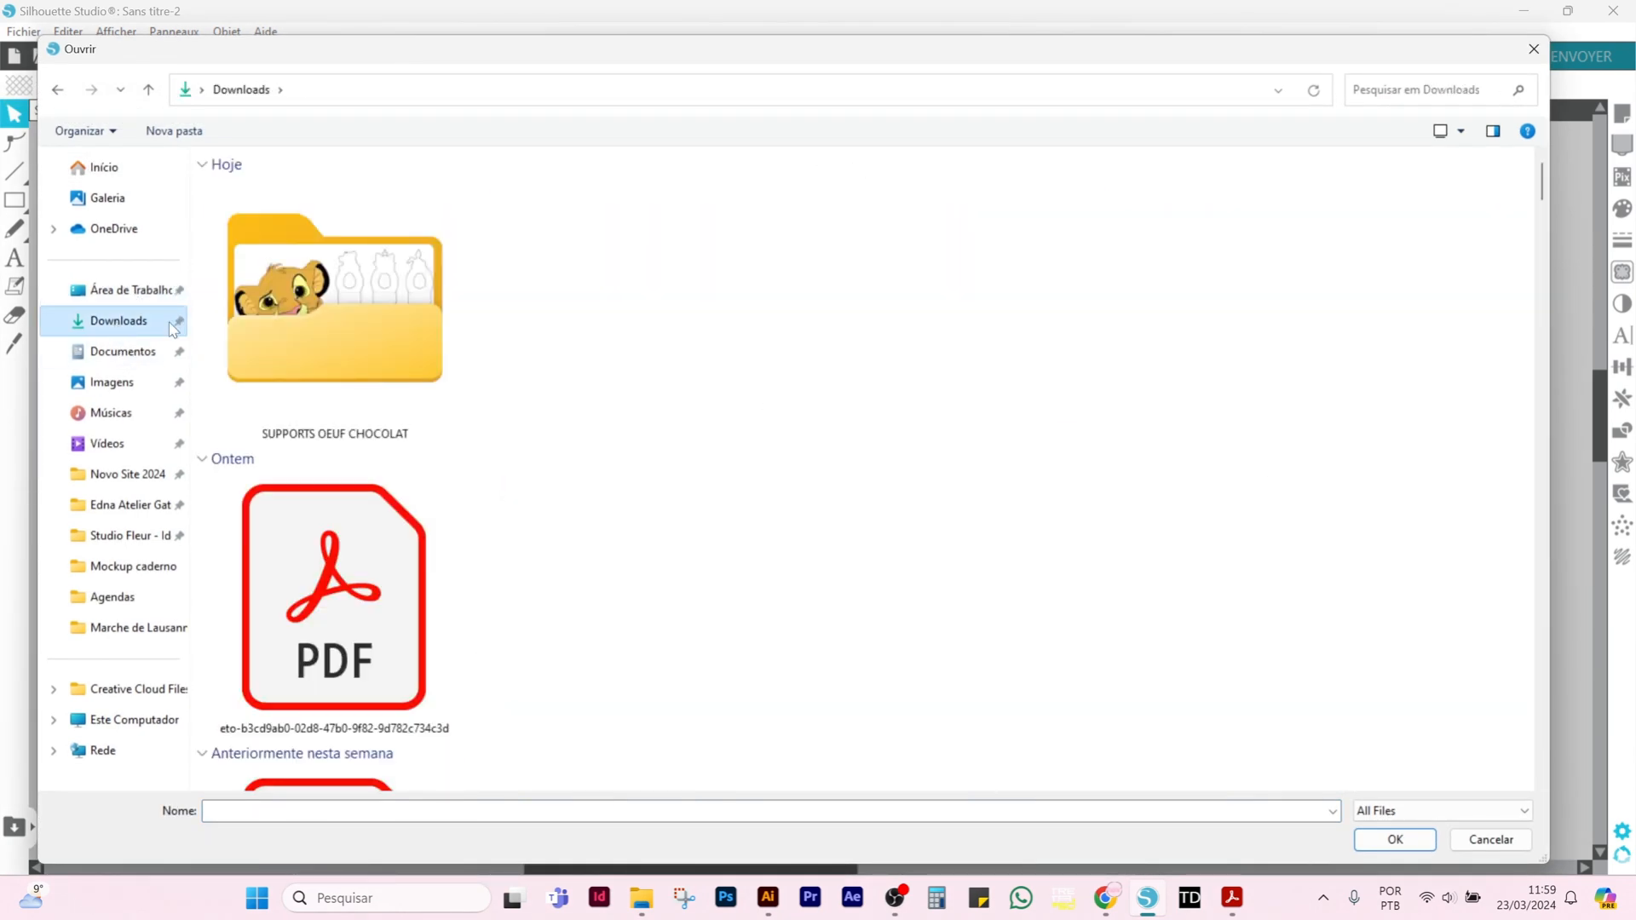
{"action": "double_click", "coordinate": [299, 322]}
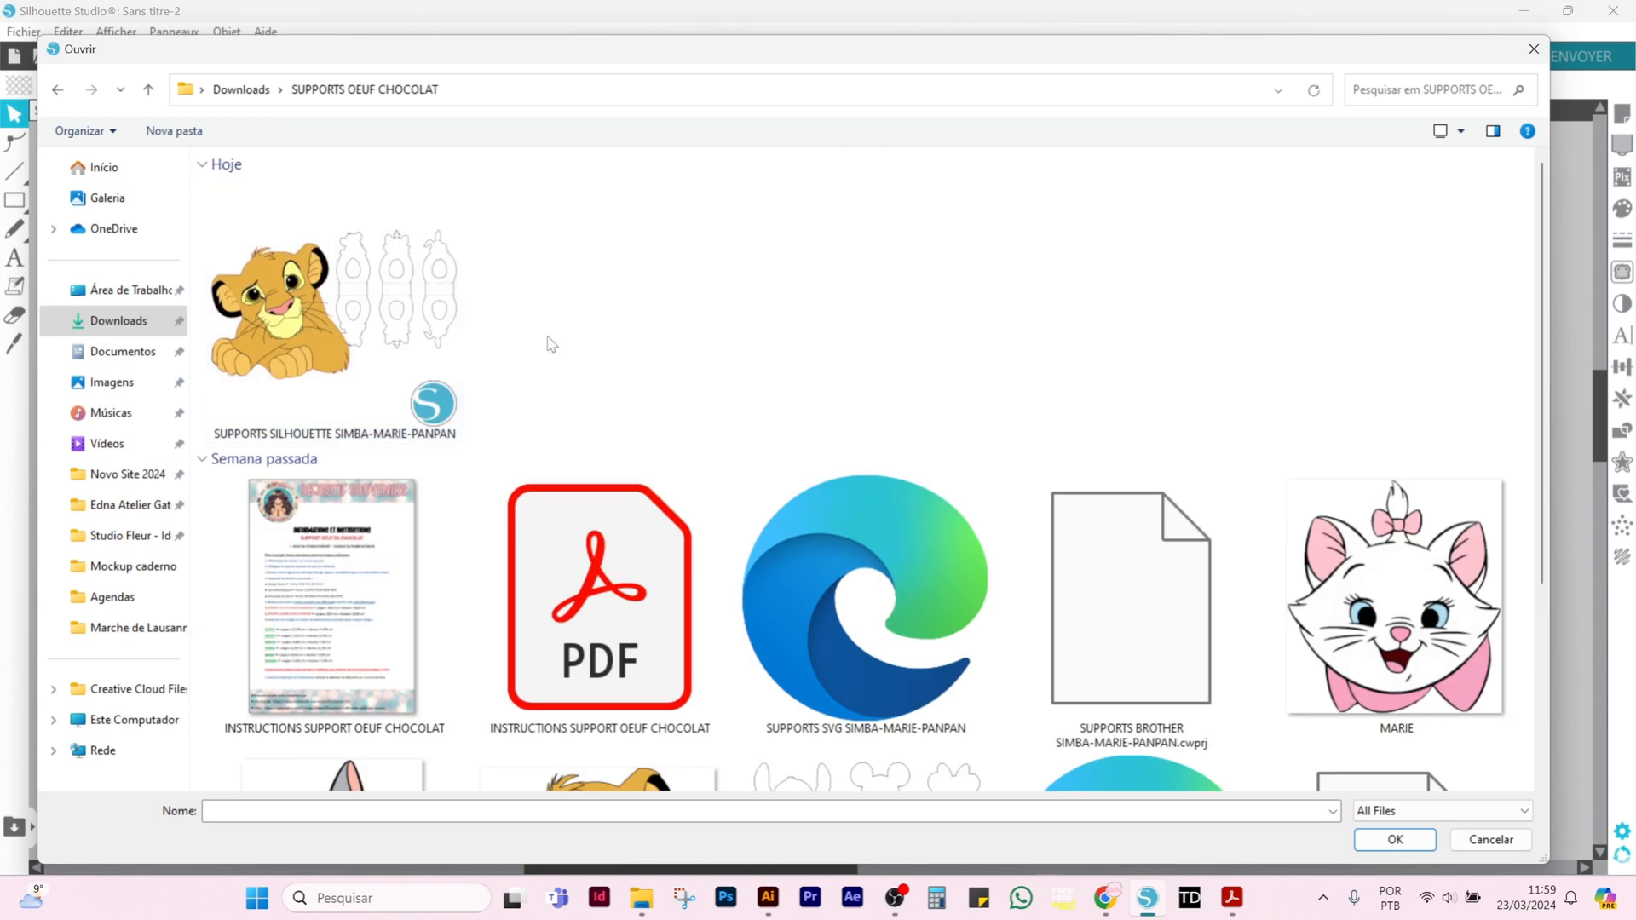
{"action": "scroll", "coordinate": [1002, 409], "scroll_direction": "down", "scroll_amount": 5}
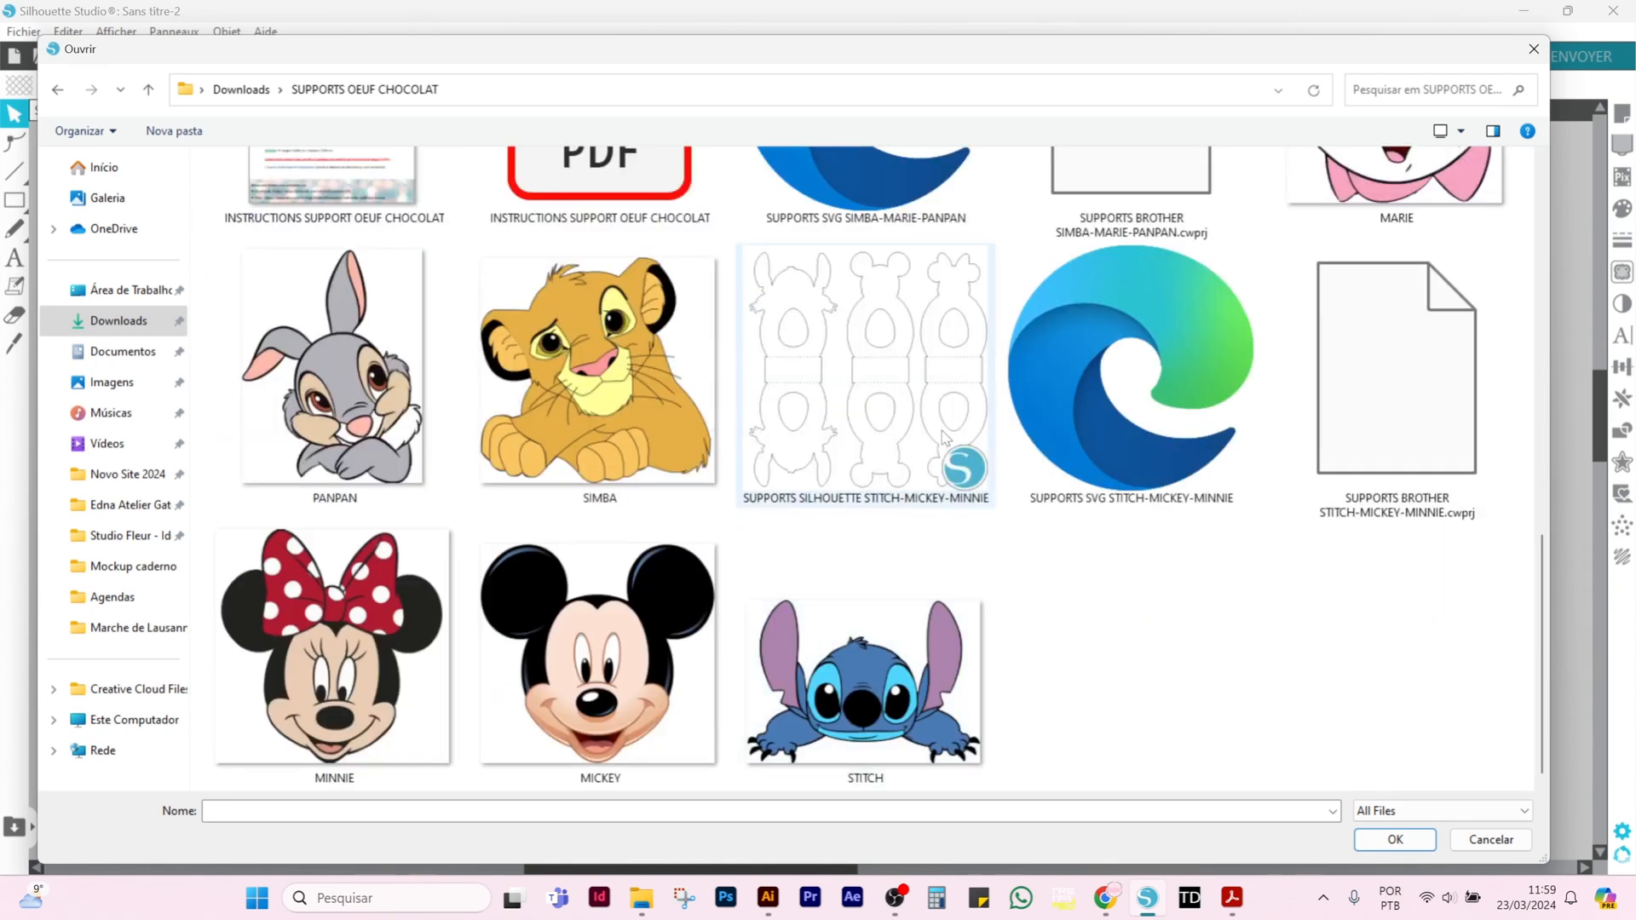
{"action": "left_click", "coordinate": [868, 499]}
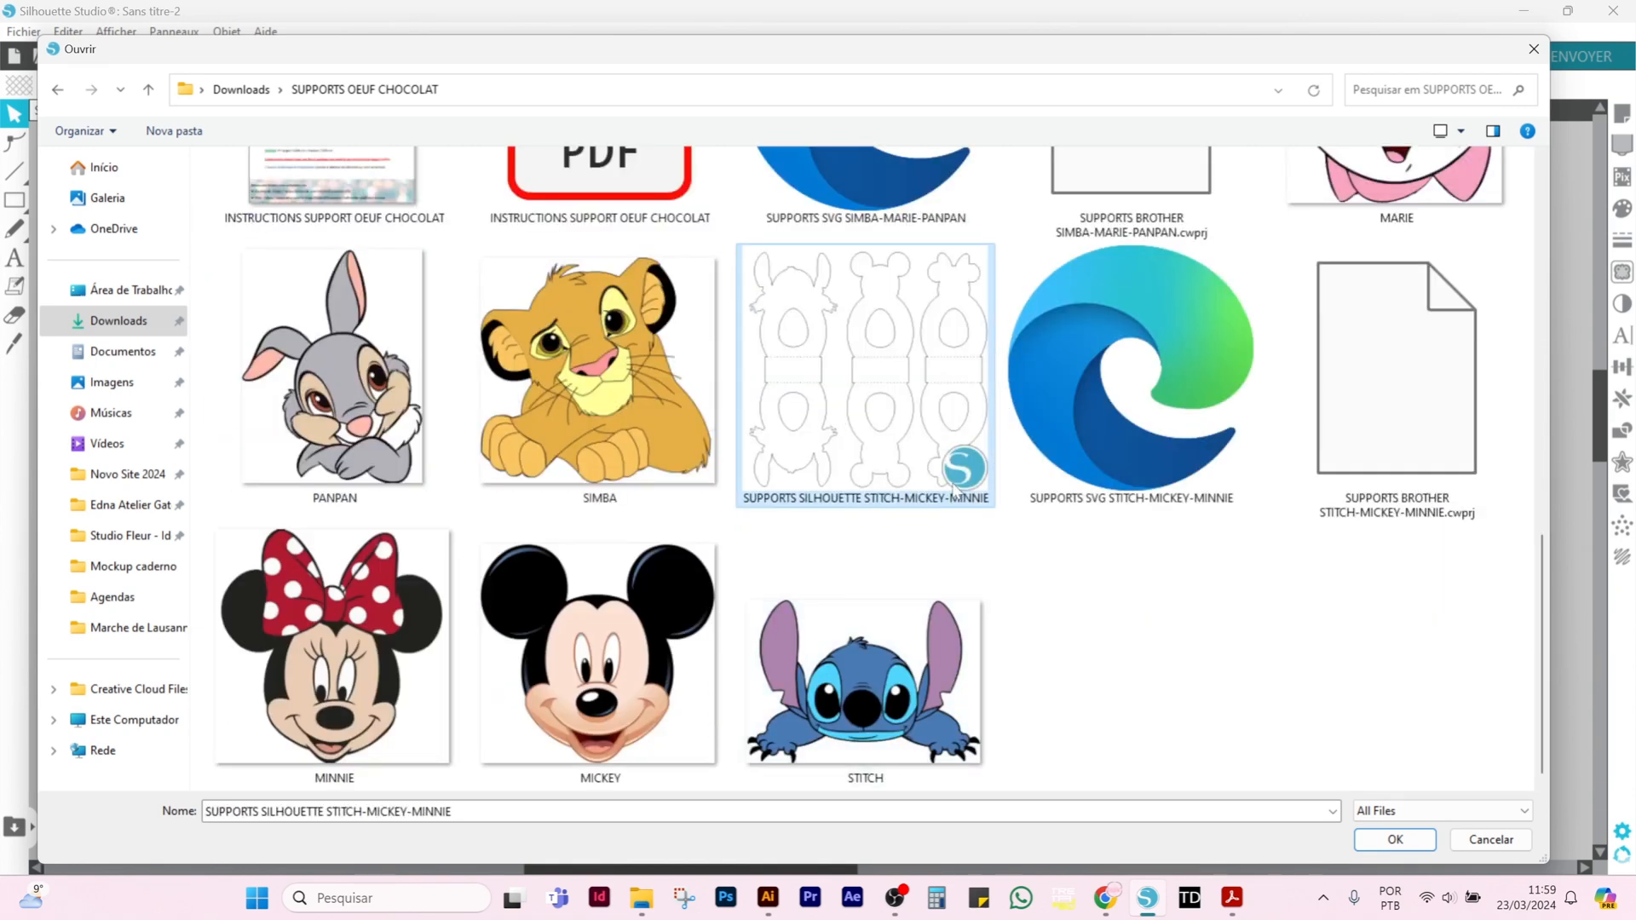
{"action": "scroll", "coordinate": [949, 530], "scroll_direction": "up", "scroll_amount": 2}
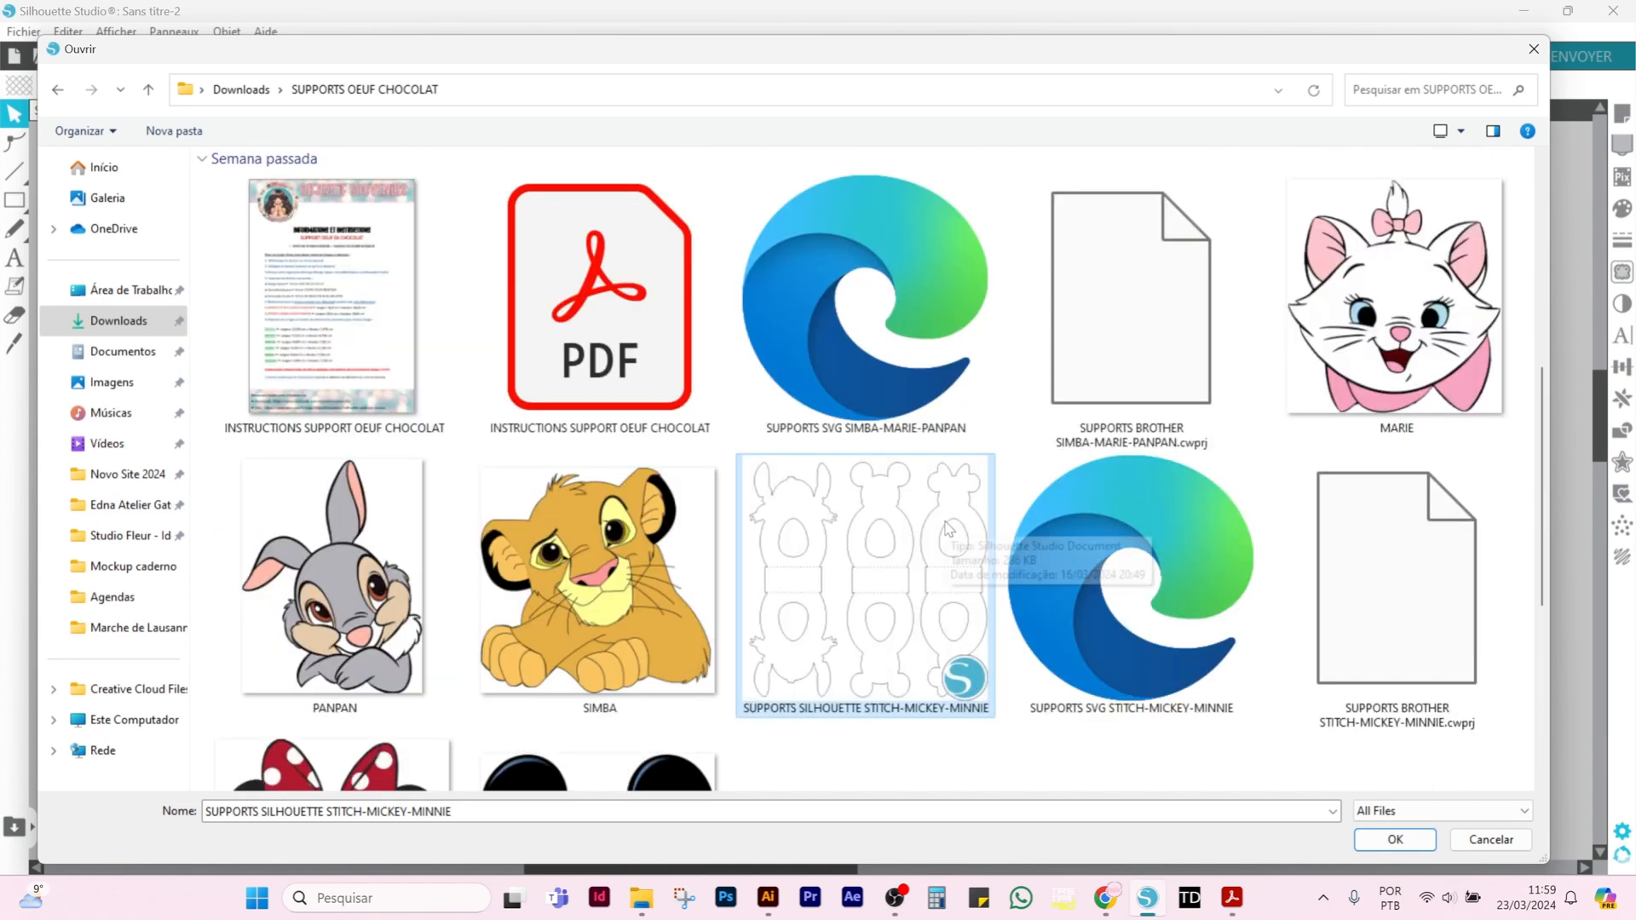
{"action": "scroll", "coordinate": [1343, 657], "scroll_direction": "down", "scroll_amount": 2}
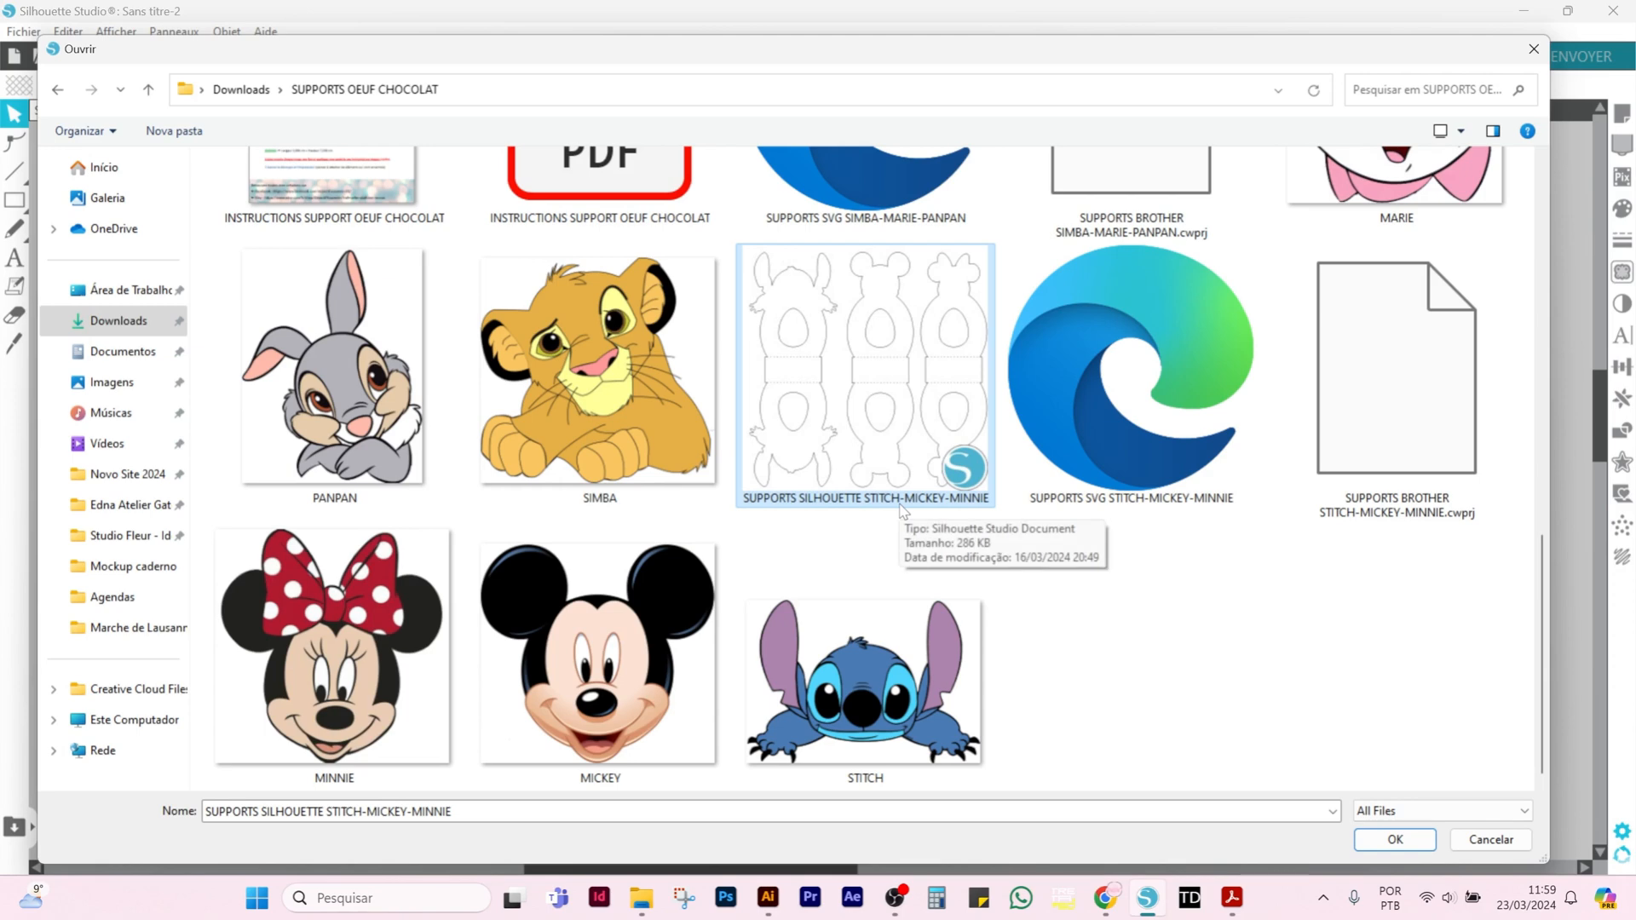
{"action": "left_click", "coordinate": [1393, 838]}
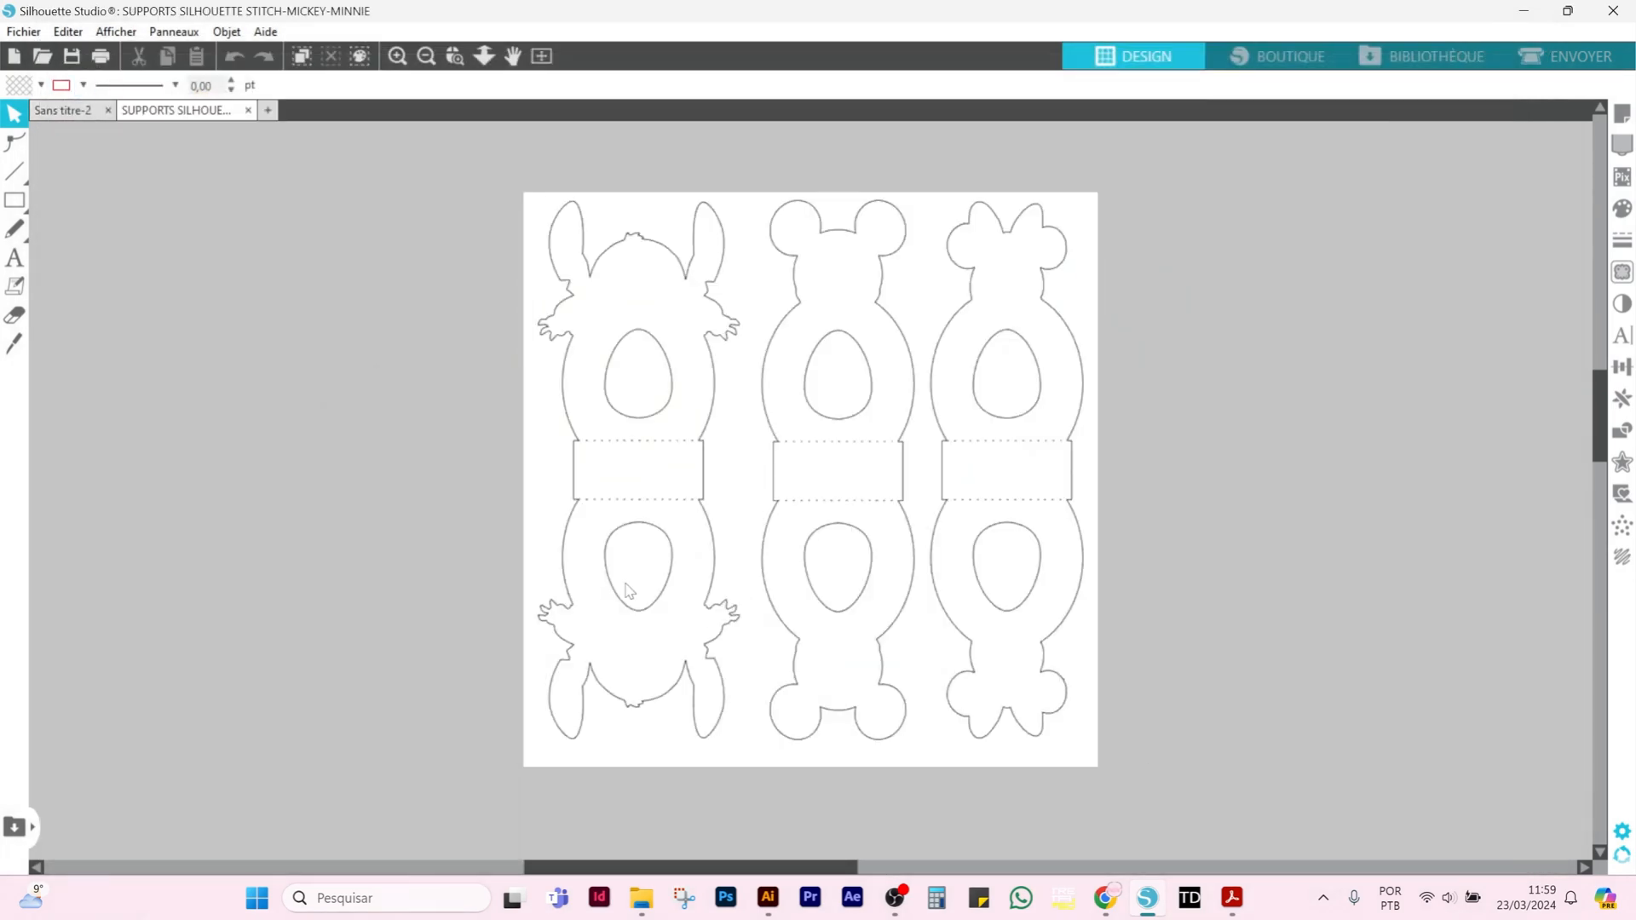
- Open SUPPORTS SILHOUETTE SIMBA-MARIE-PANPAN from the same folder and remove the large Simba picture from its canvas
{"action": "left_click", "coordinate": [23, 31]}
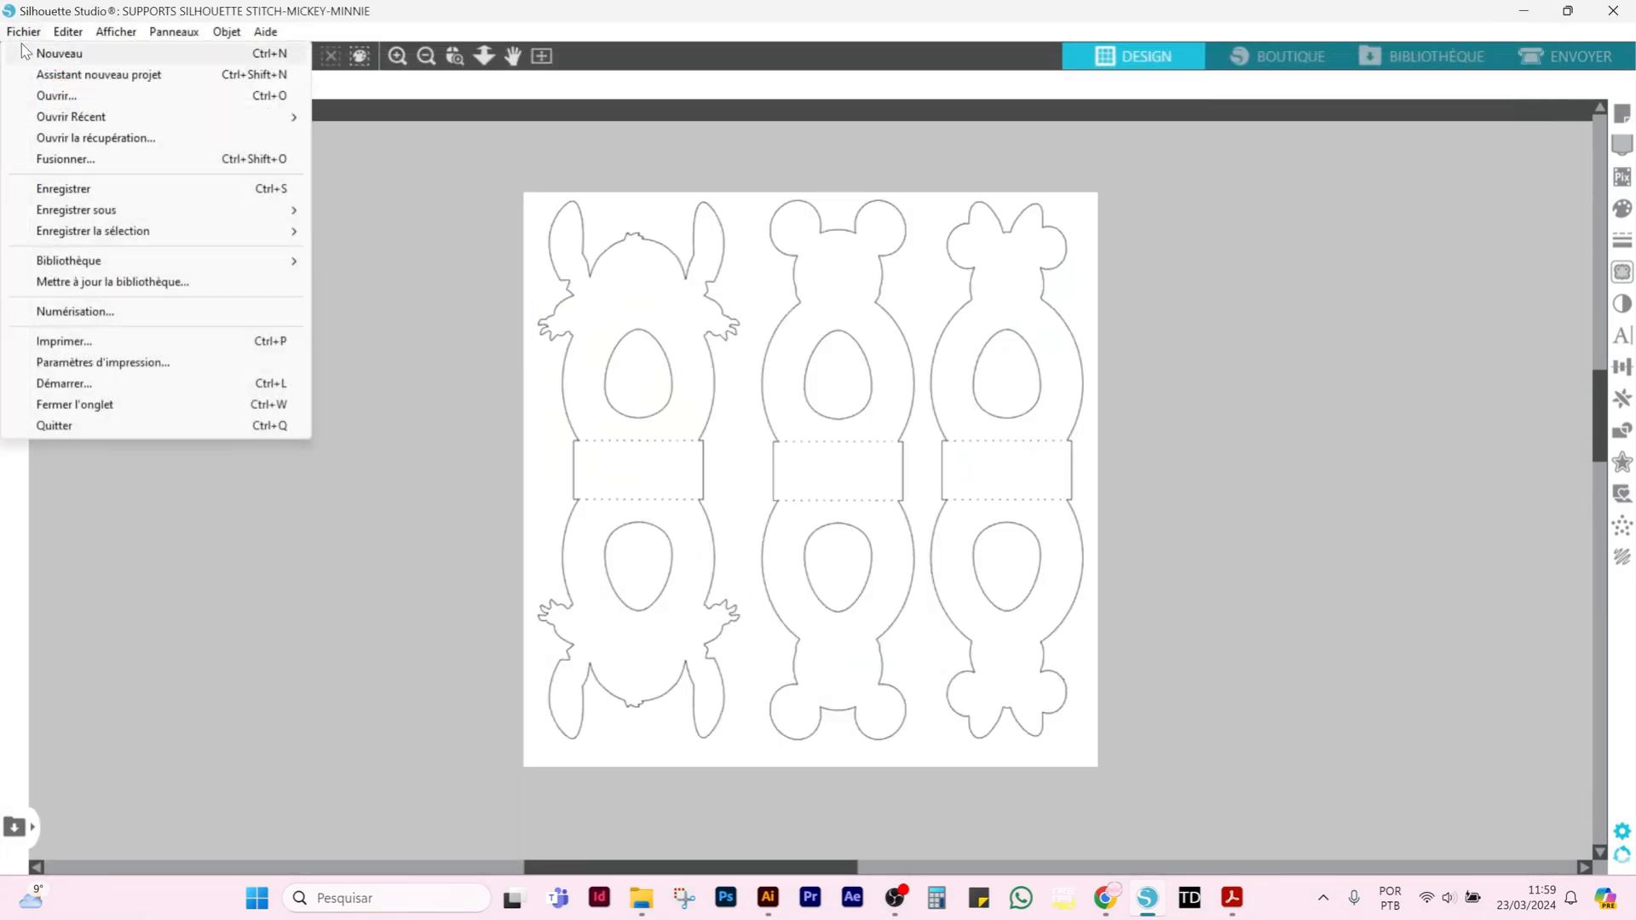
{"action": "left_click", "coordinate": [51, 98]}
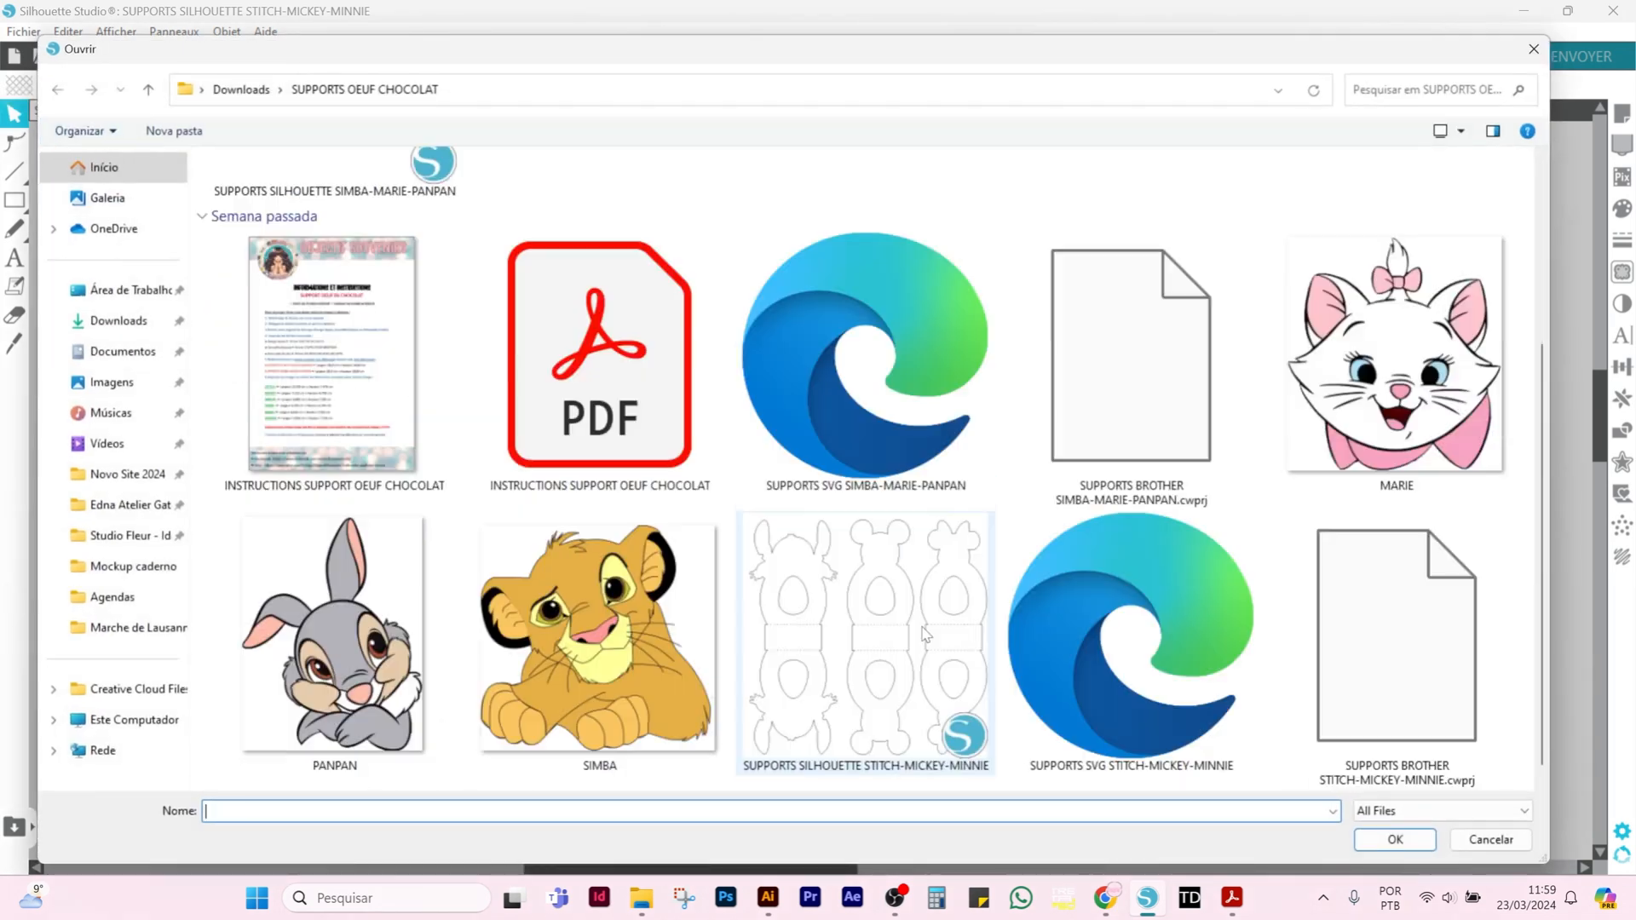
{"action": "scroll", "coordinate": [925, 633], "scroll_direction": "down", "scroll_amount": 3}
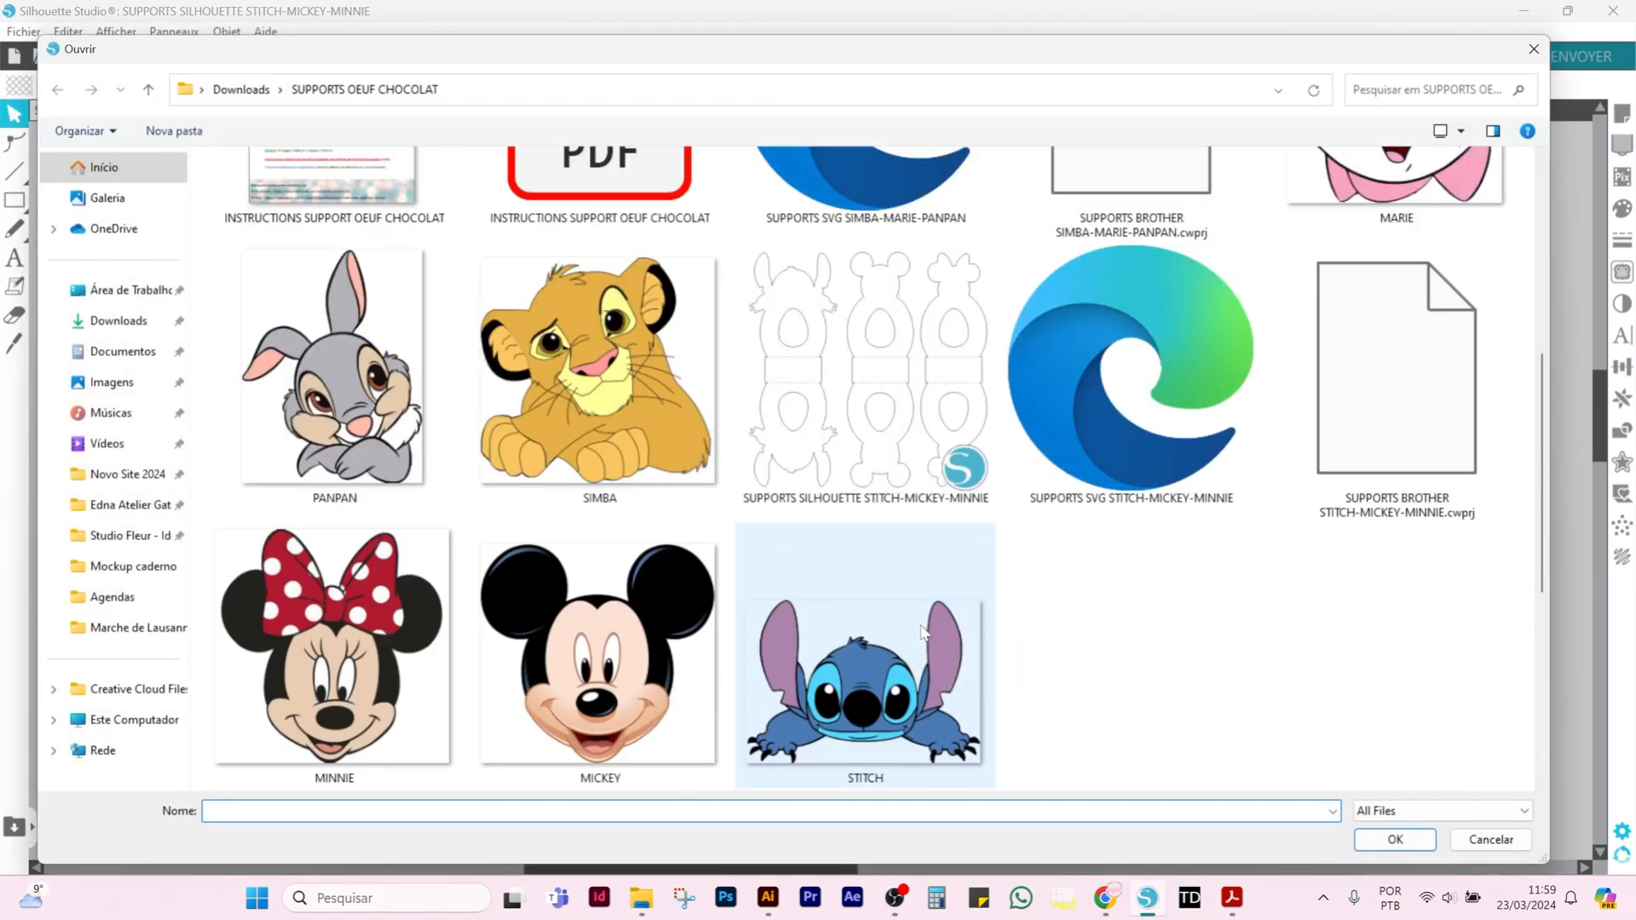
{"action": "scroll", "coordinate": [920, 631], "scroll_direction": "up", "scroll_amount": 3}
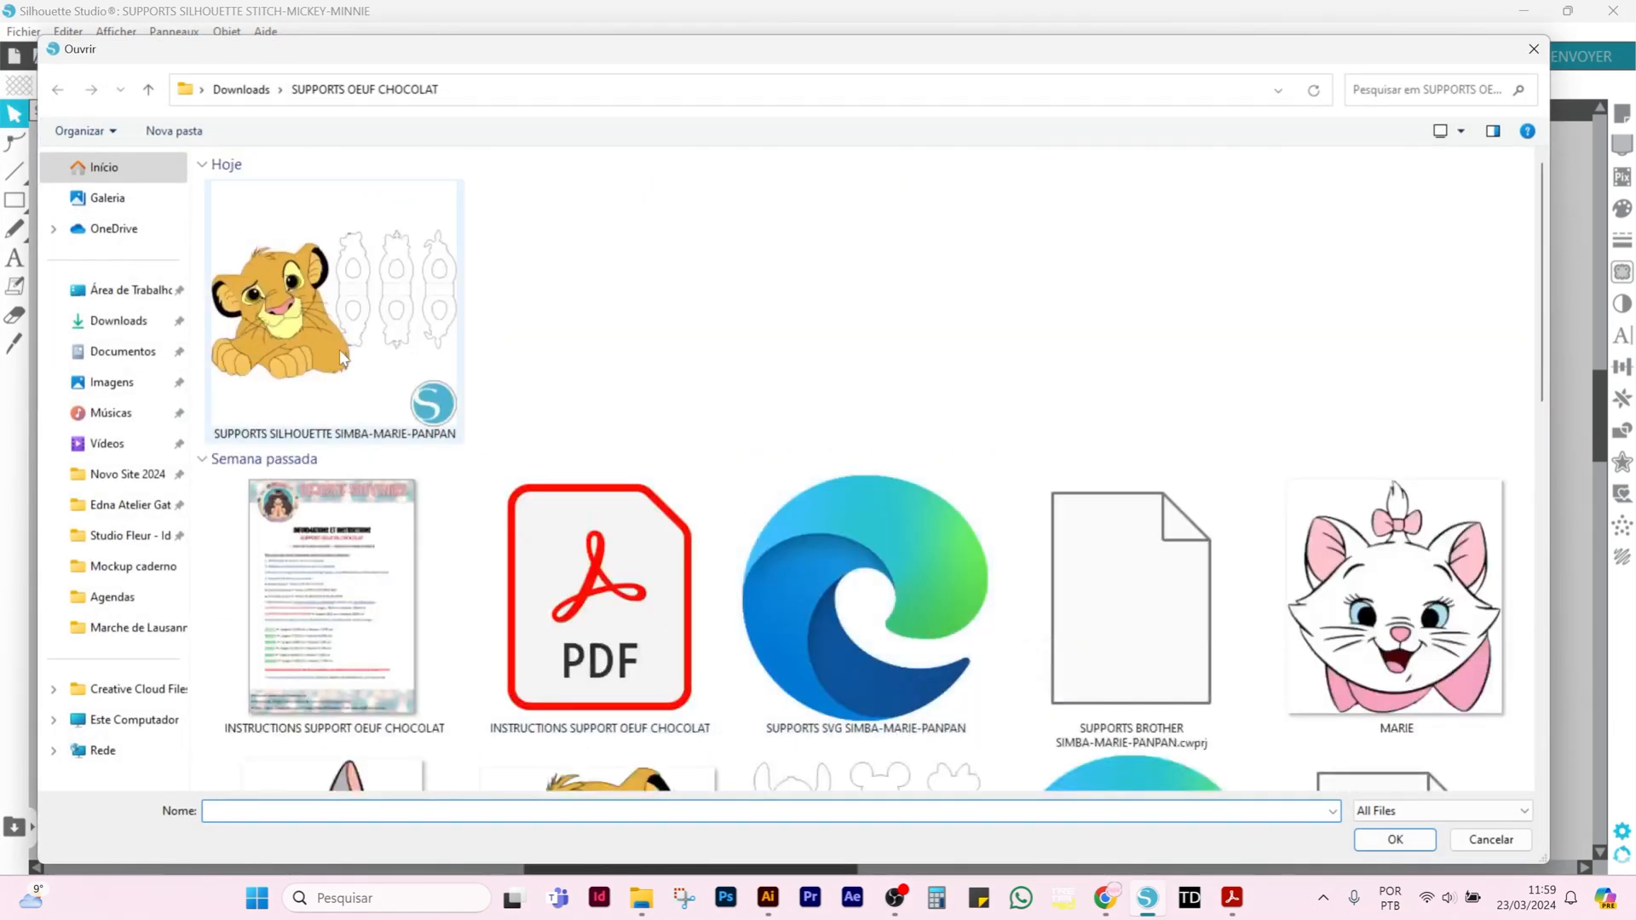
{"action": "double_click", "coordinate": [393, 335]}
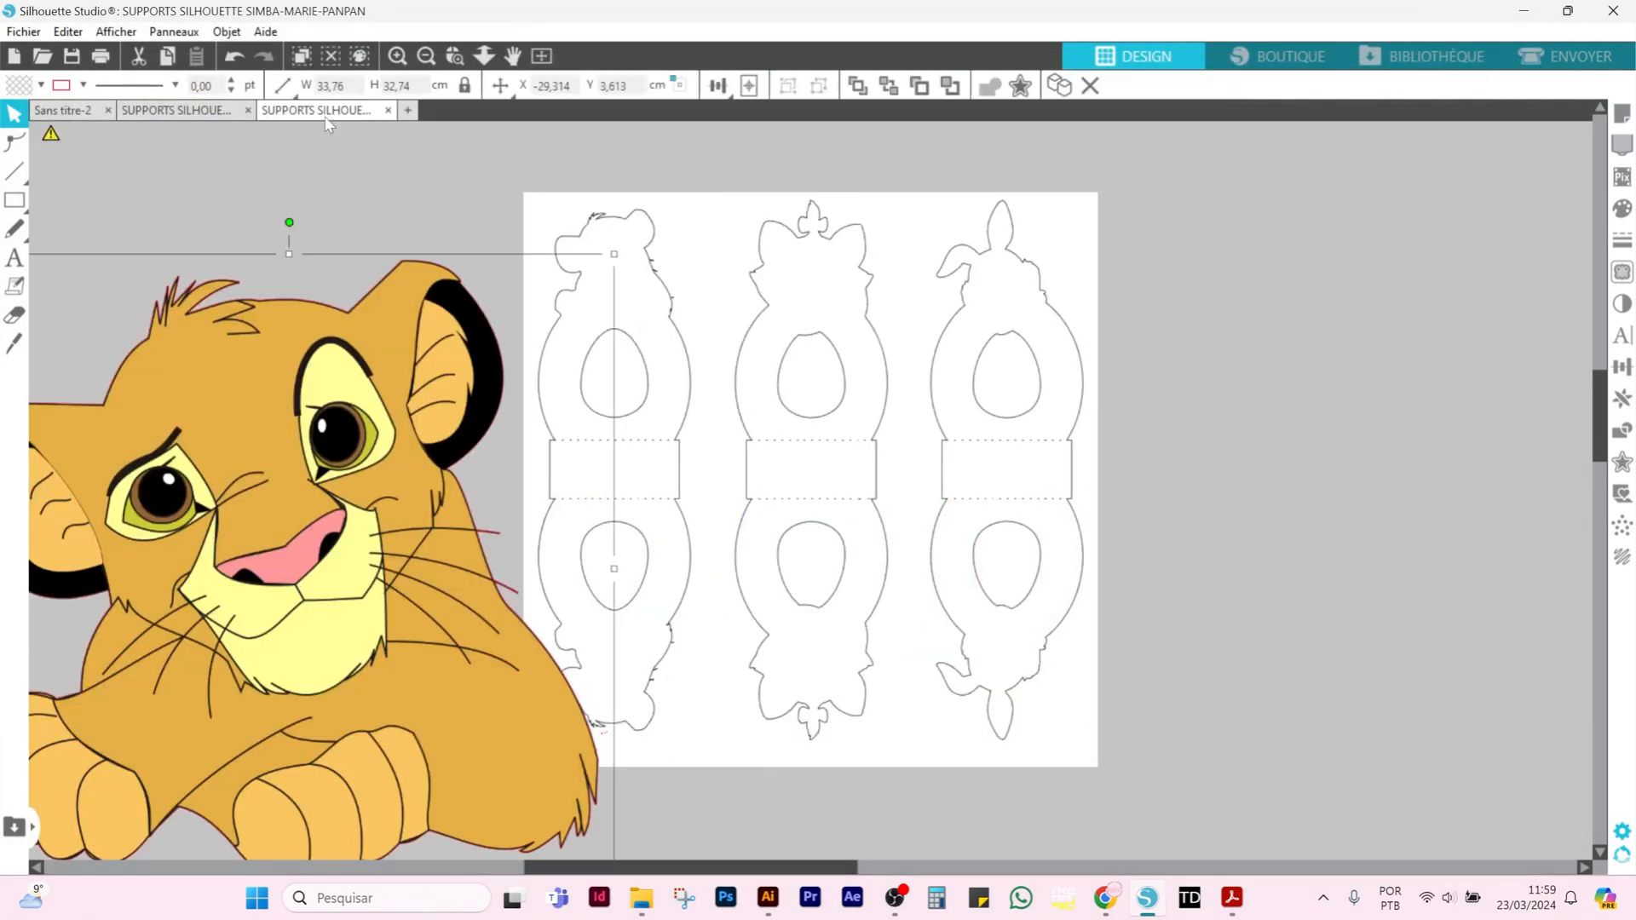
{"action": "left_click", "coordinate": [166, 110]}
{"action": "left_click", "coordinate": [298, 114]}
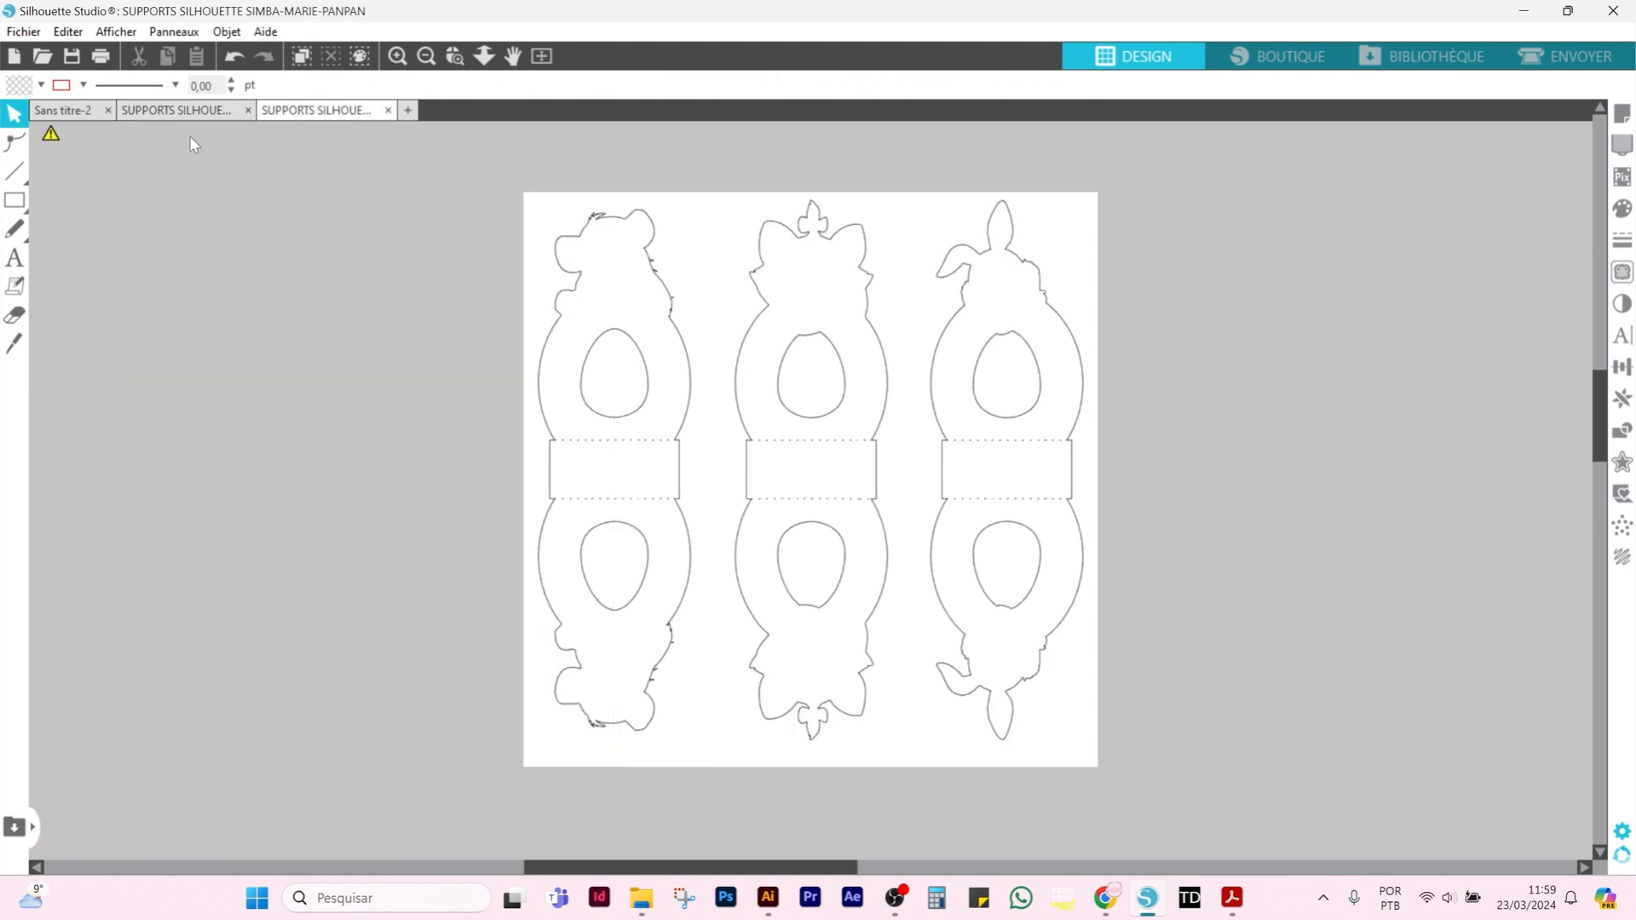
- Return to the Stitch-Mickey-Minnie document and consult the PDF instructions in Acrobat for the required dimensions of that project
{"action": "left_click", "coordinate": [179, 110]}
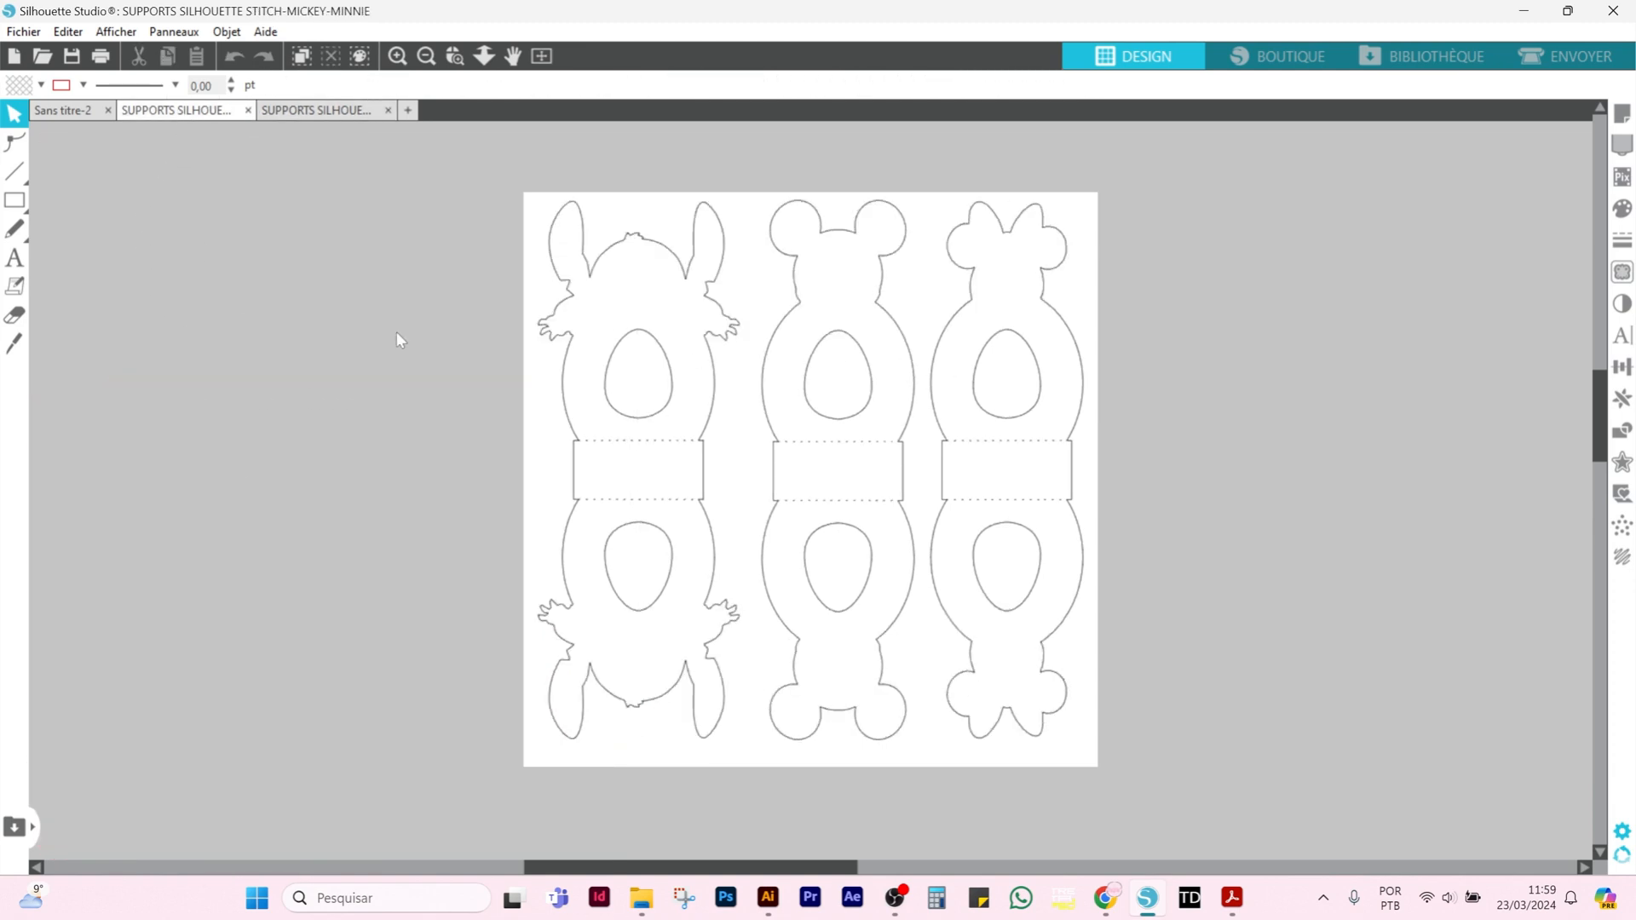
{"action": "left_click", "coordinate": [1232, 897]}
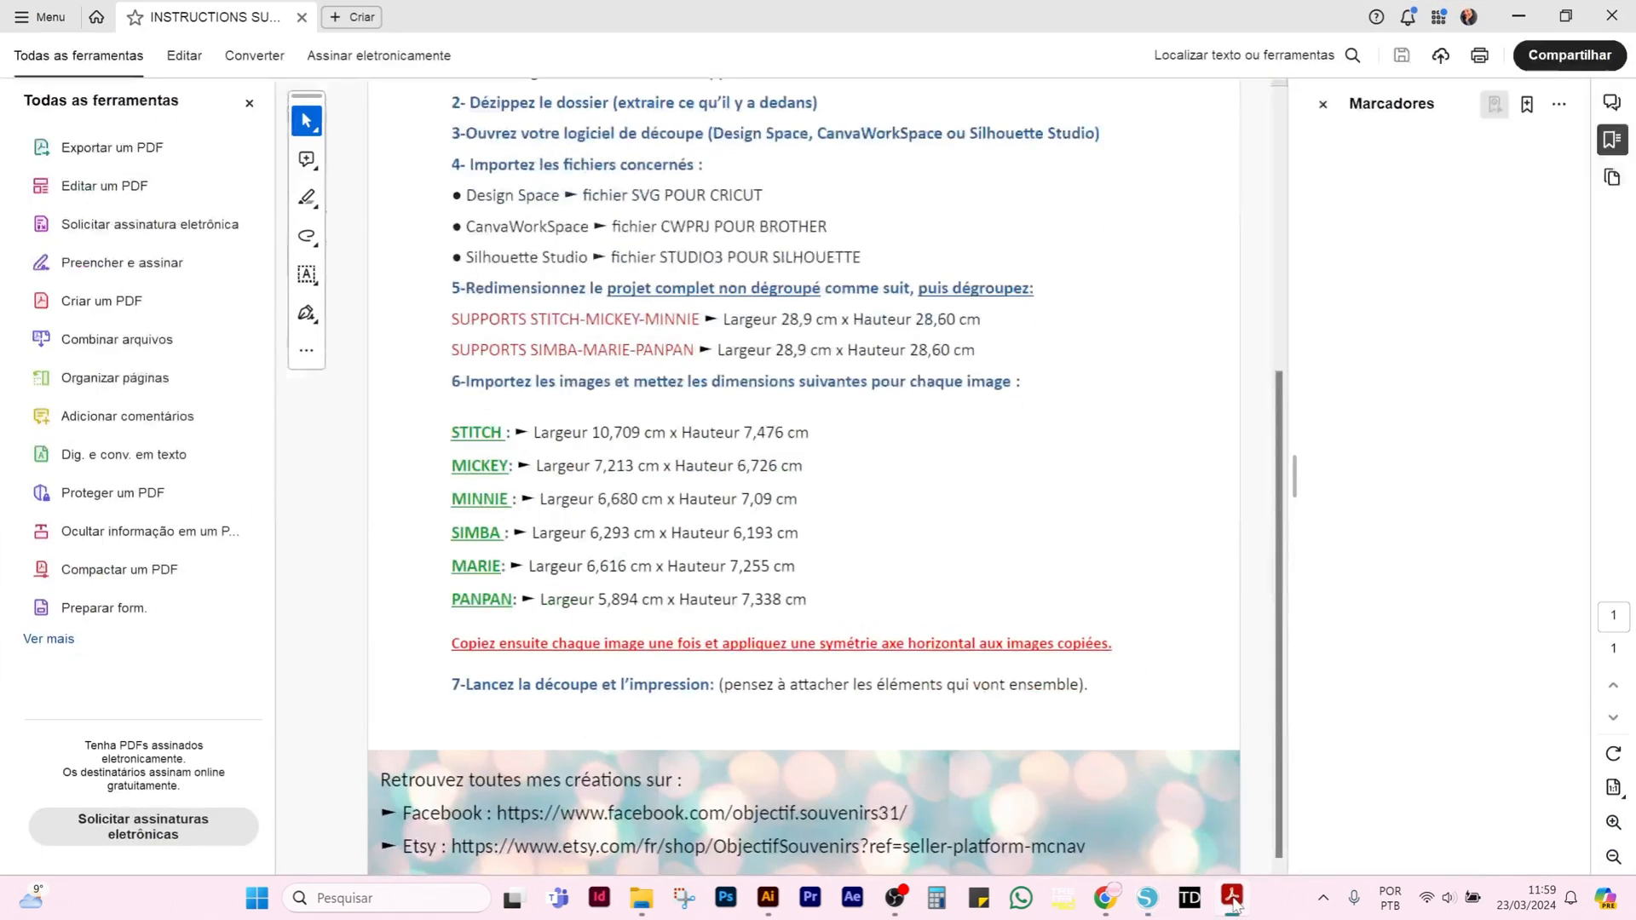
{"action": "scroll", "coordinate": [999, 559], "scroll_direction": "up", "scroll_amount": 2}
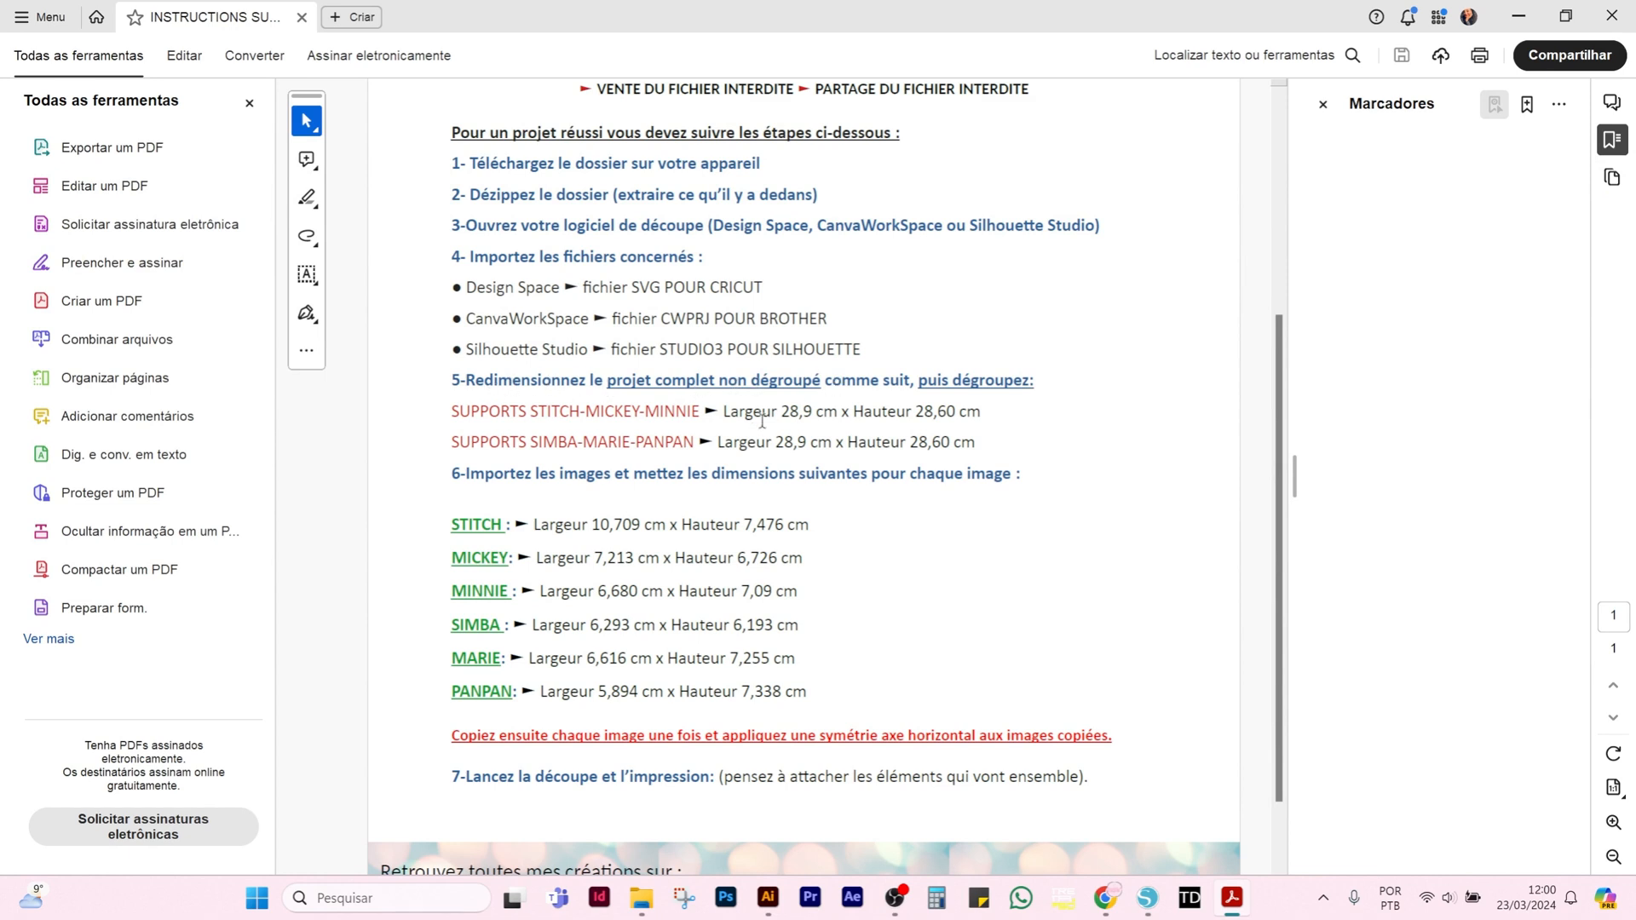
{"action": "left_click_drag", "start_coordinate": [981, 410], "coordinate": [725, 416]}
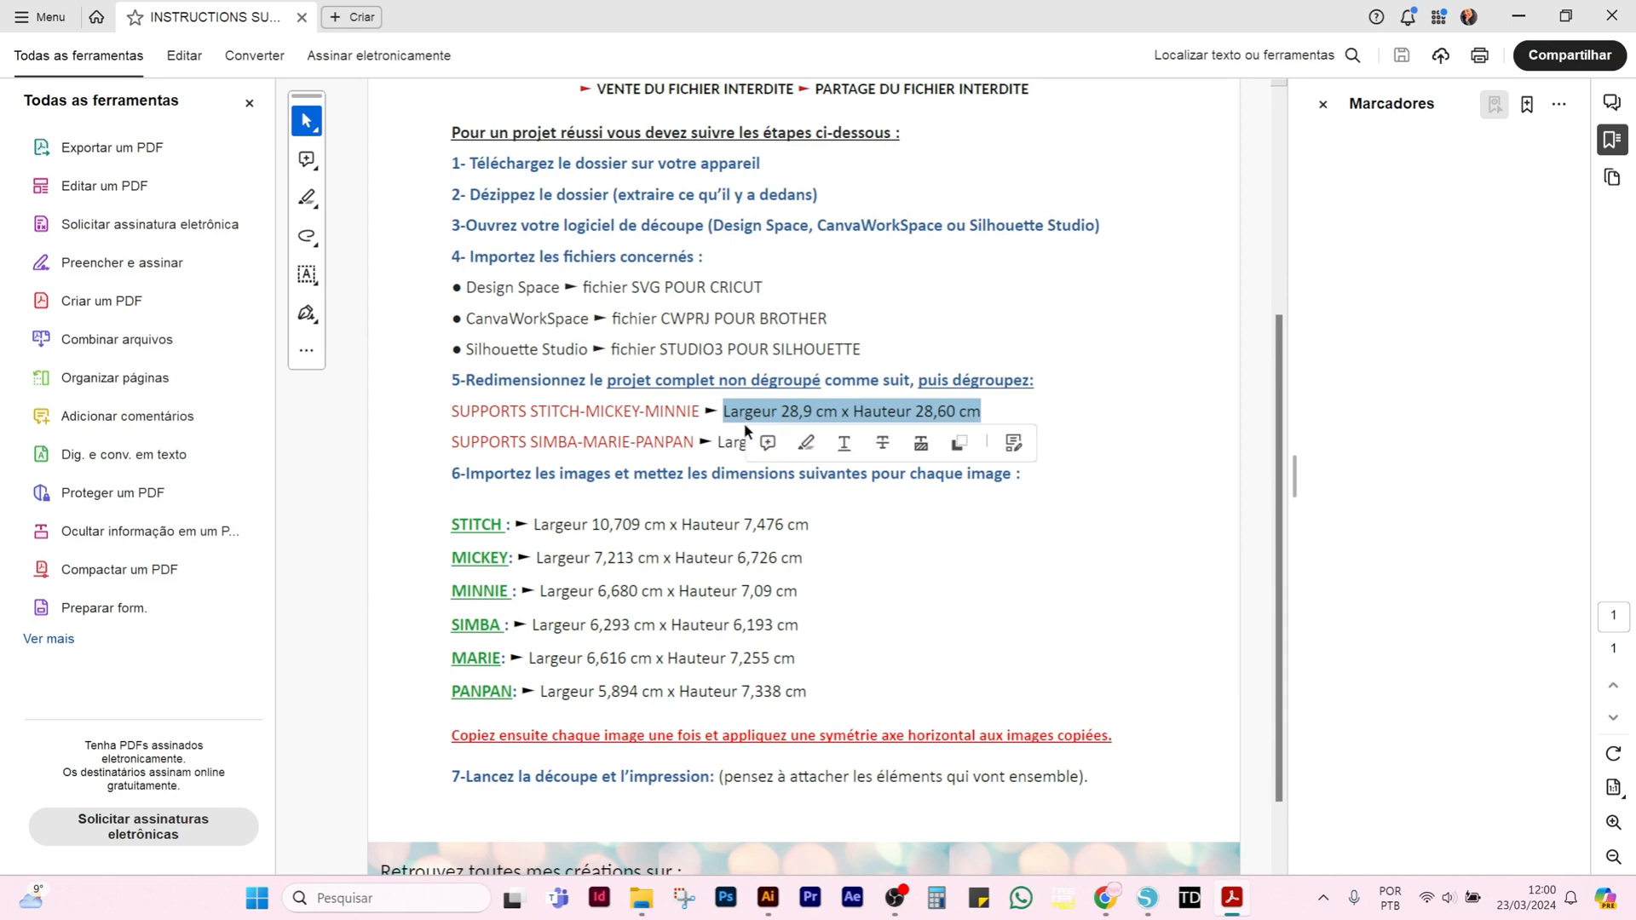
{"action": "left_click", "coordinate": [976, 410]}
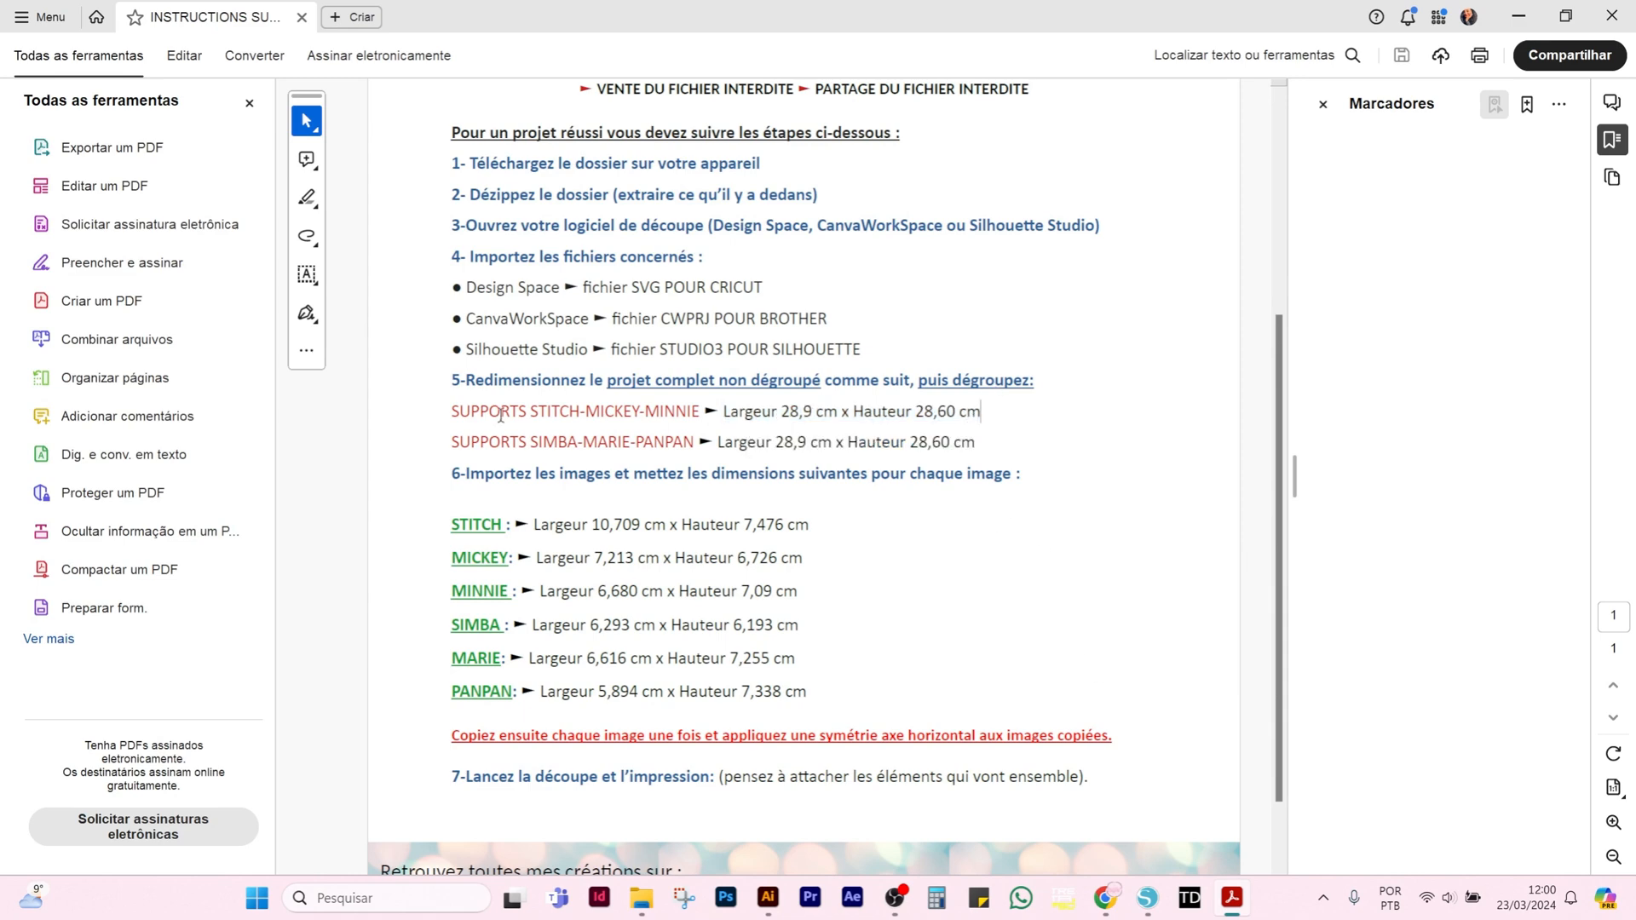
- Back in Silhouette Studio, group the Stitch, Mickey and Minnie supports into a single object
{"action": "left_click", "coordinate": [1147, 897]}
{"action": "left_click", "coordinate": [737, 341]}
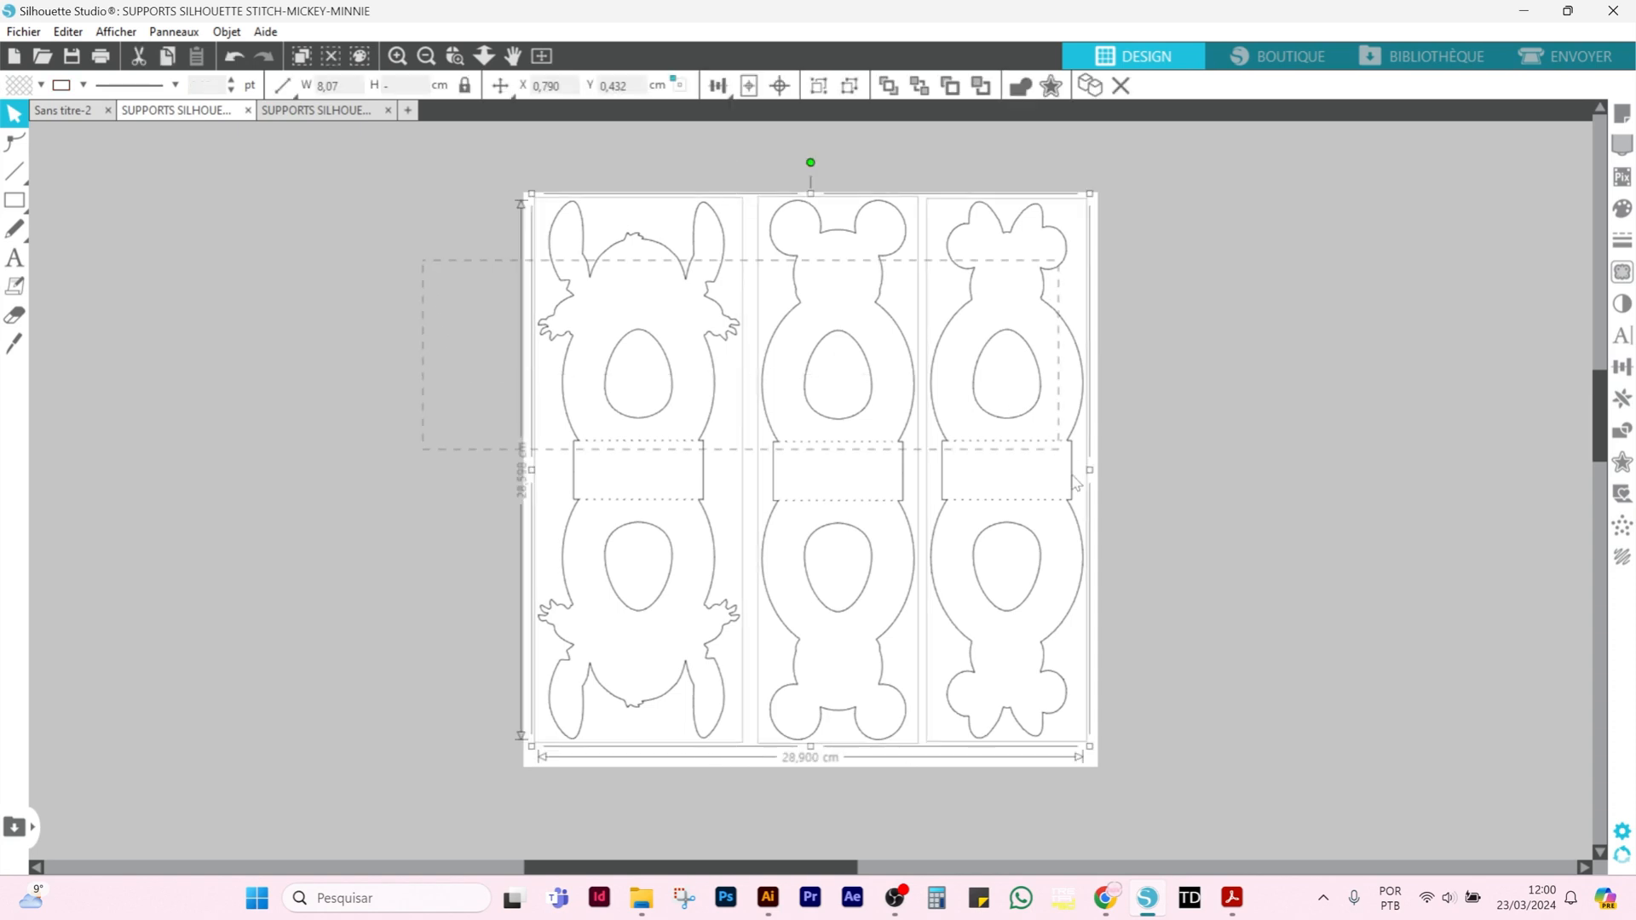
{"action": "left_click", "coordinate": [1198, 602]}
{"action": "left_click", "coordinate": [718, 350]}
{"action": "left_click", "coordinate": [763, 351]}
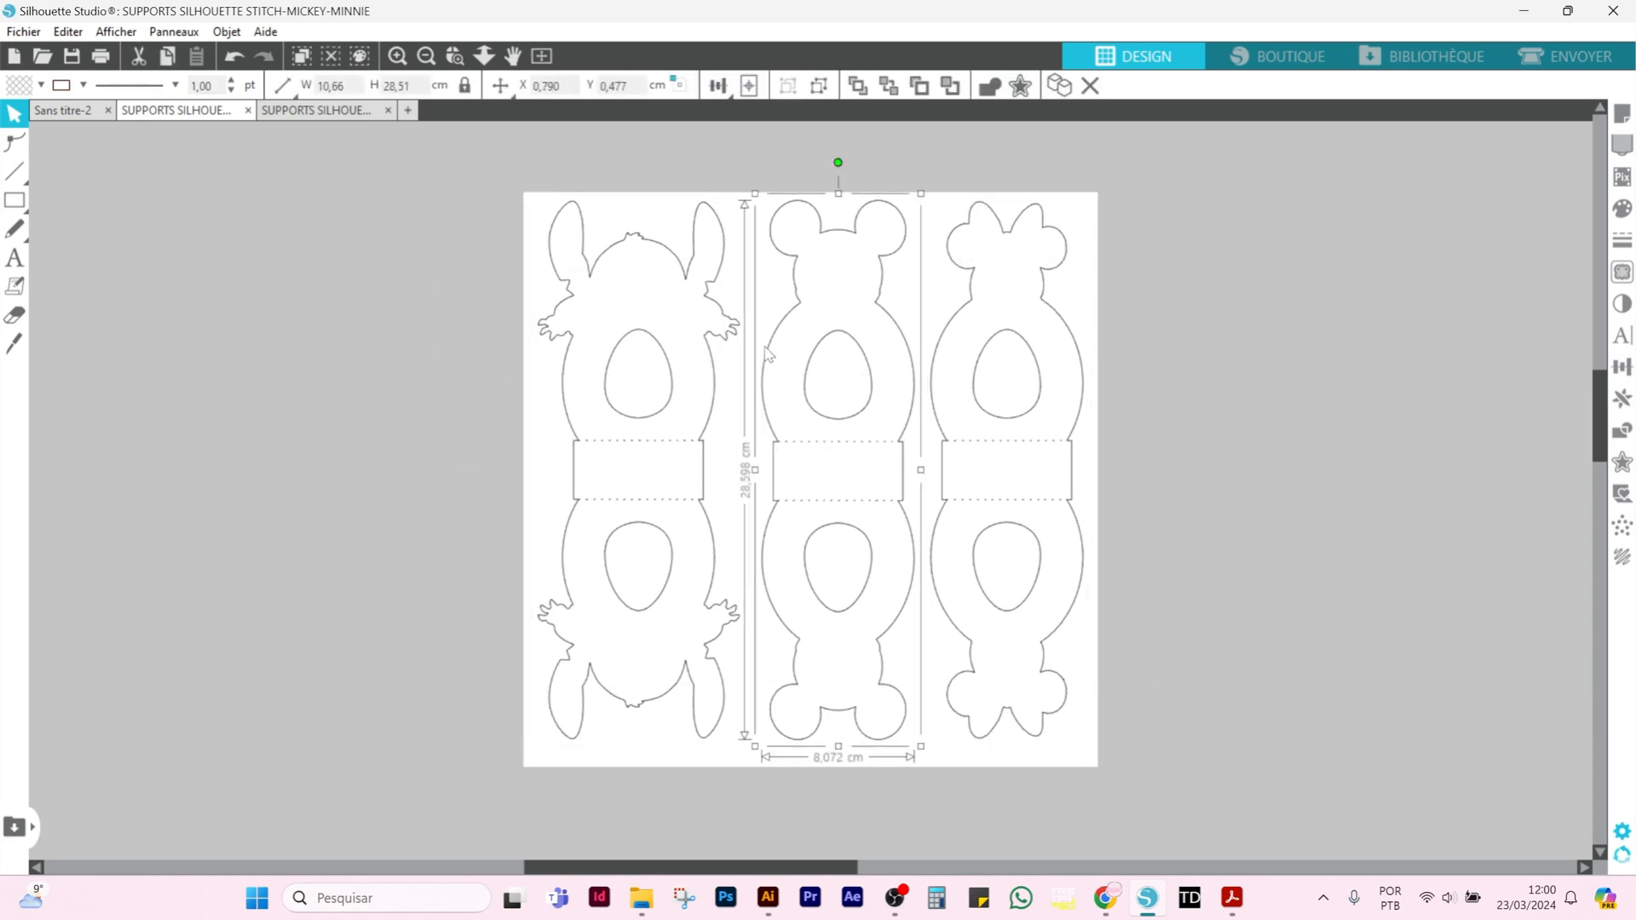
{"action": "left_click", "coordinate": [928, 358]}
{"action": "left_click_drag", "start_coordinate": [386, 284], "coordinate": [1122, 661]}
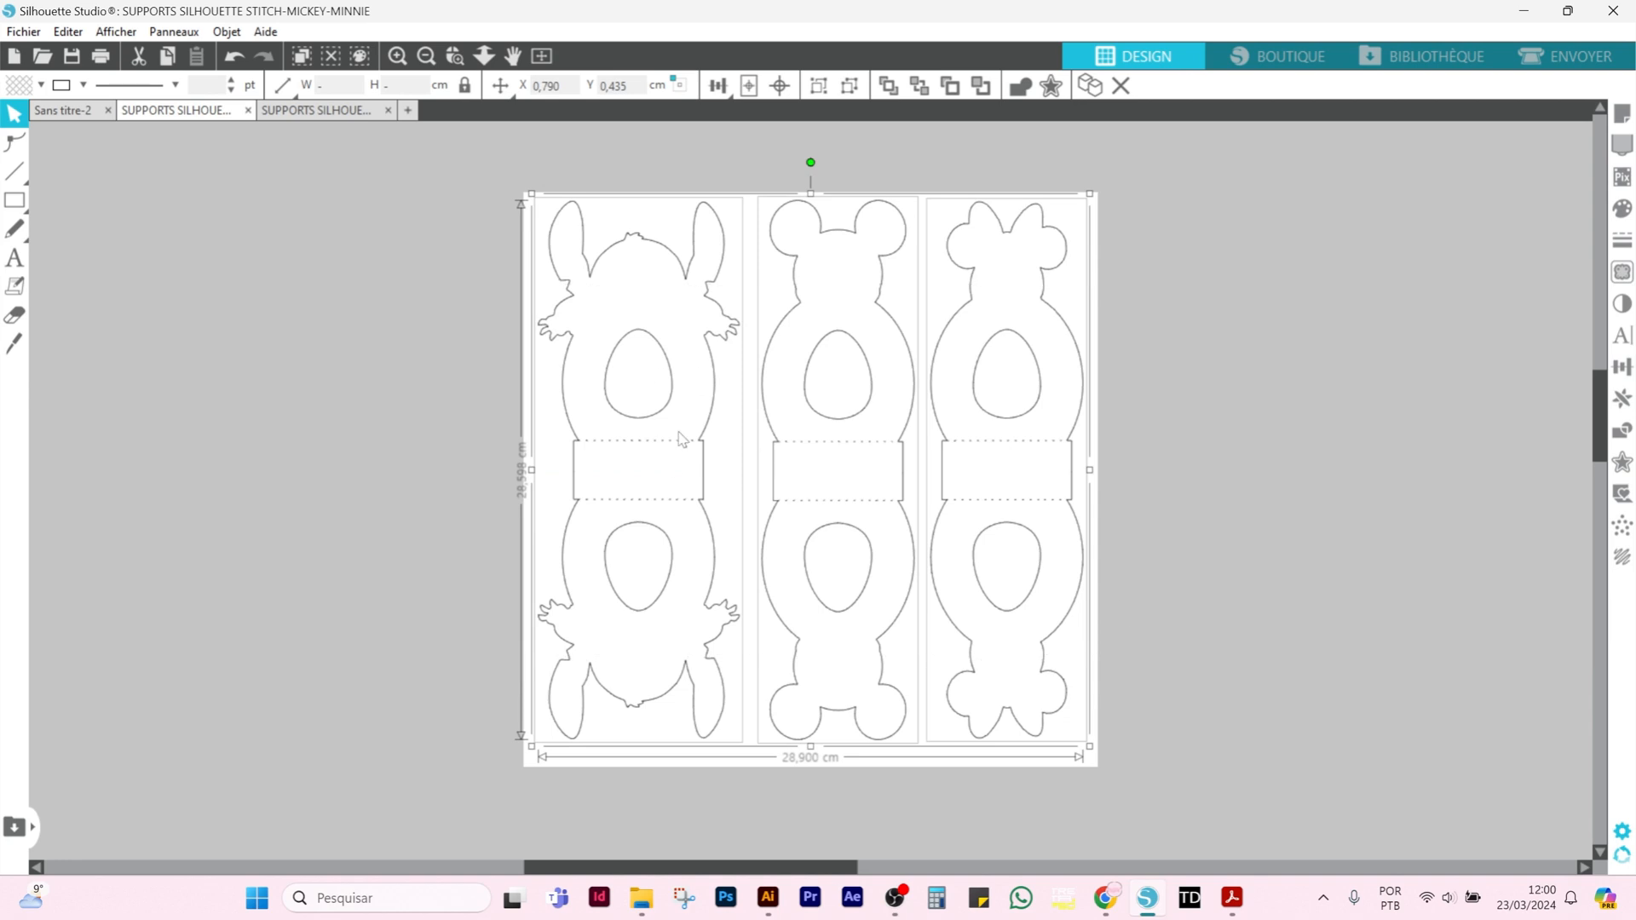
{"action": "left_click_drag", "start_coordinate": [403, 355], "coordinate": [1169, 670]}
{"action": "right_click", "coordinate": [921, 511]}
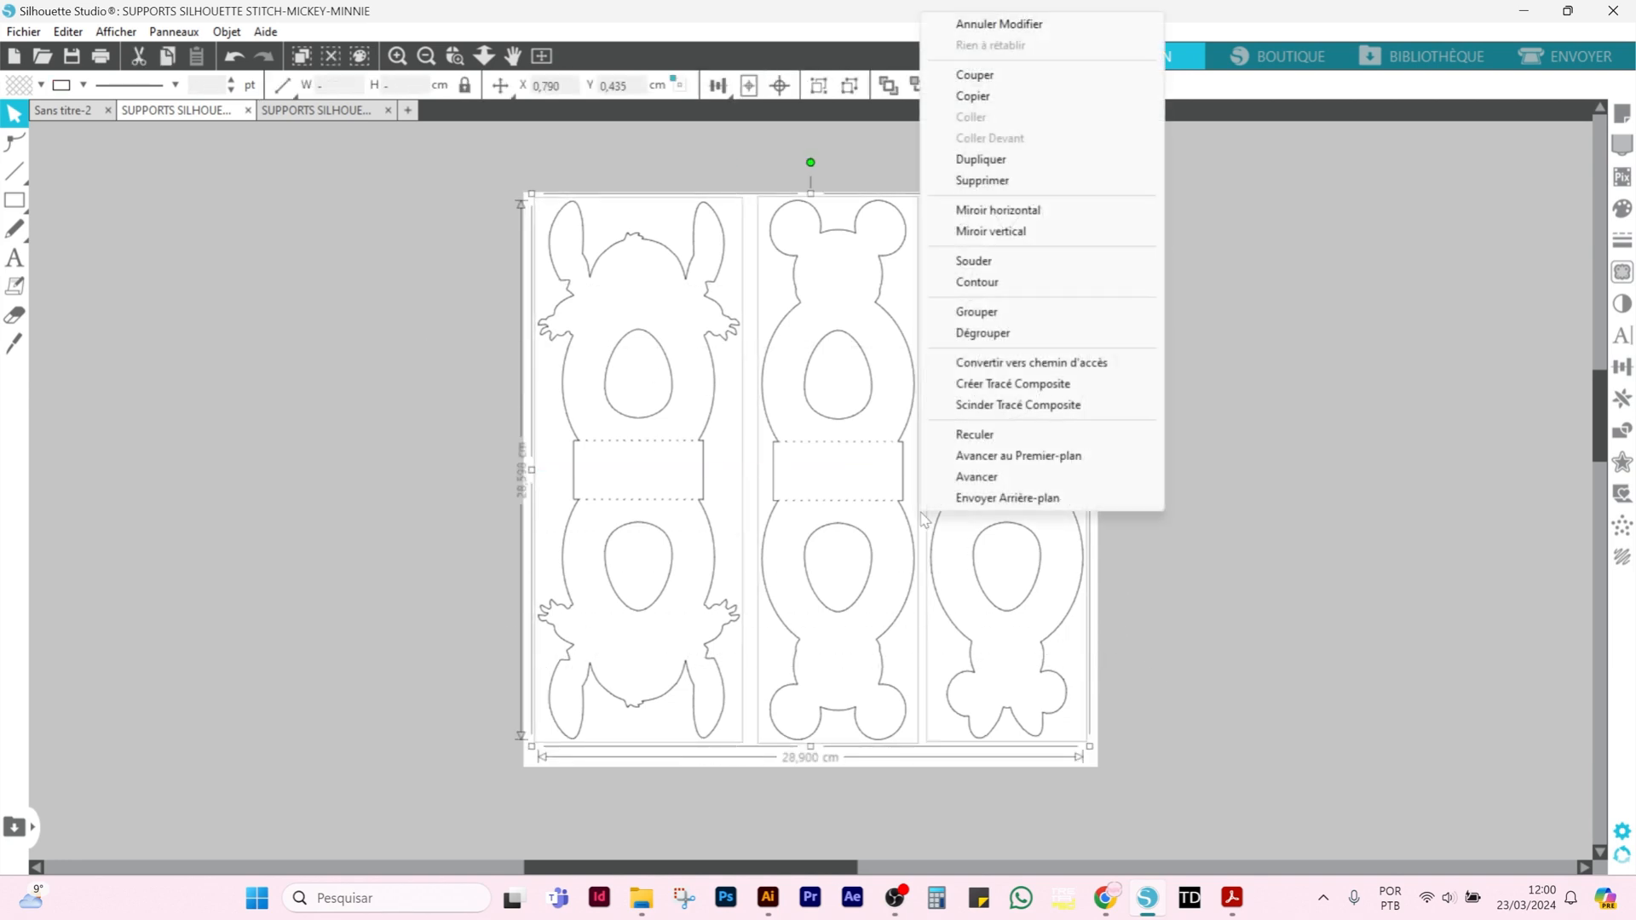
{"action": "left_click", "coordinate": [977, 312]}
{"action": "left_click", "coordinate": [1200, 474]}
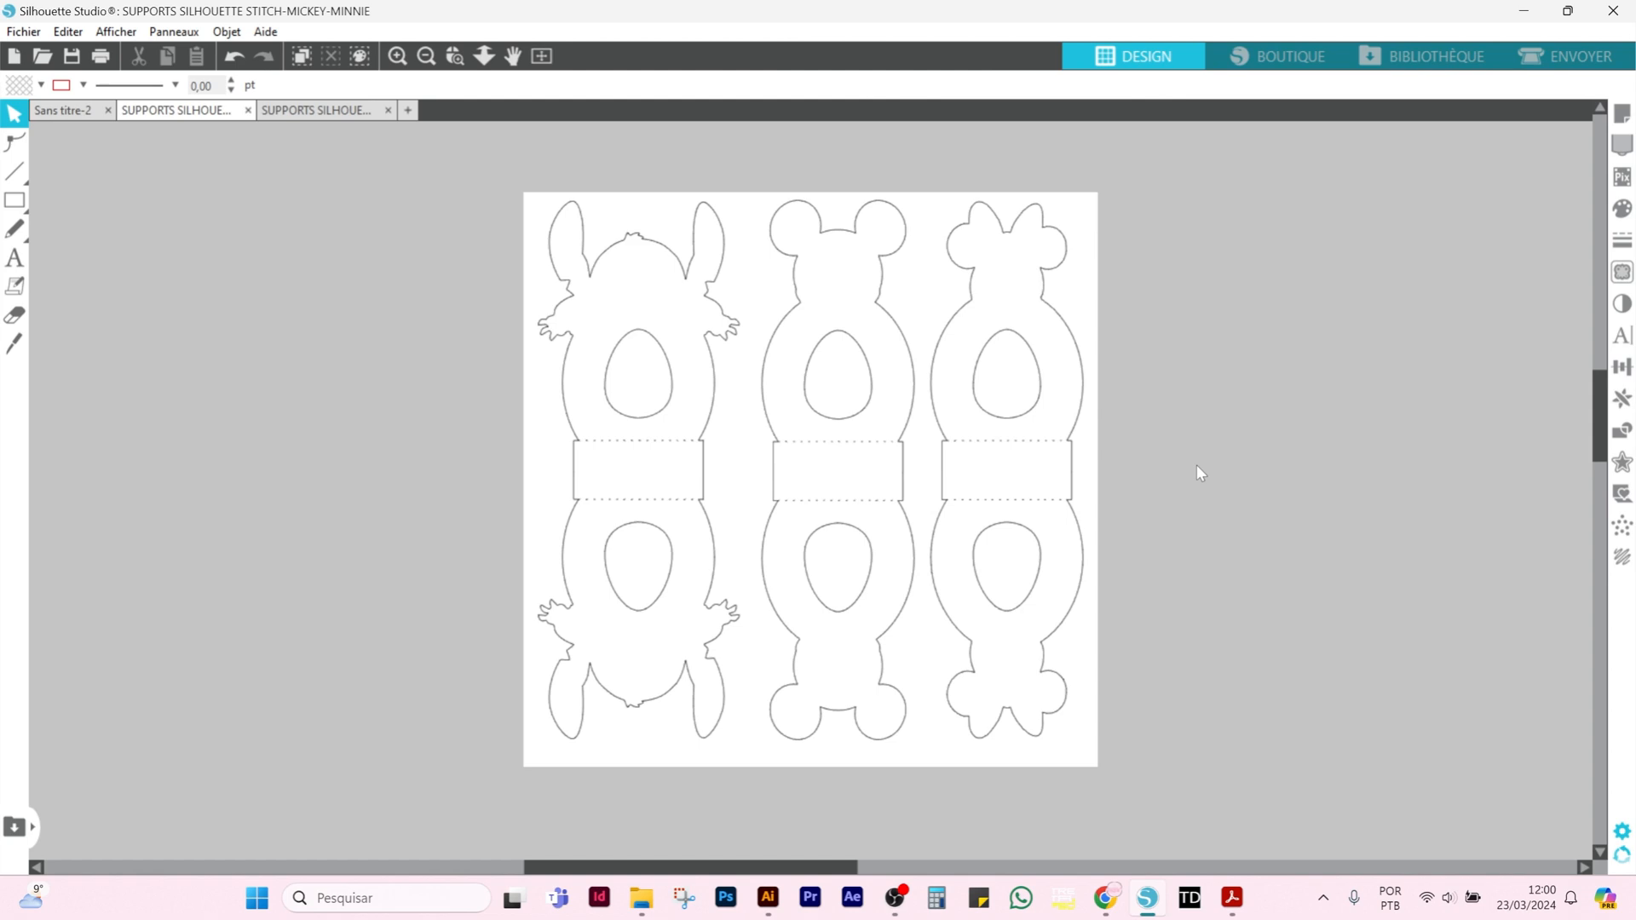
- Ungroup the Simba, Marie and Panpan supports in their document and group all three again
{"action": "left_click", "coordinate": [284, 118]}
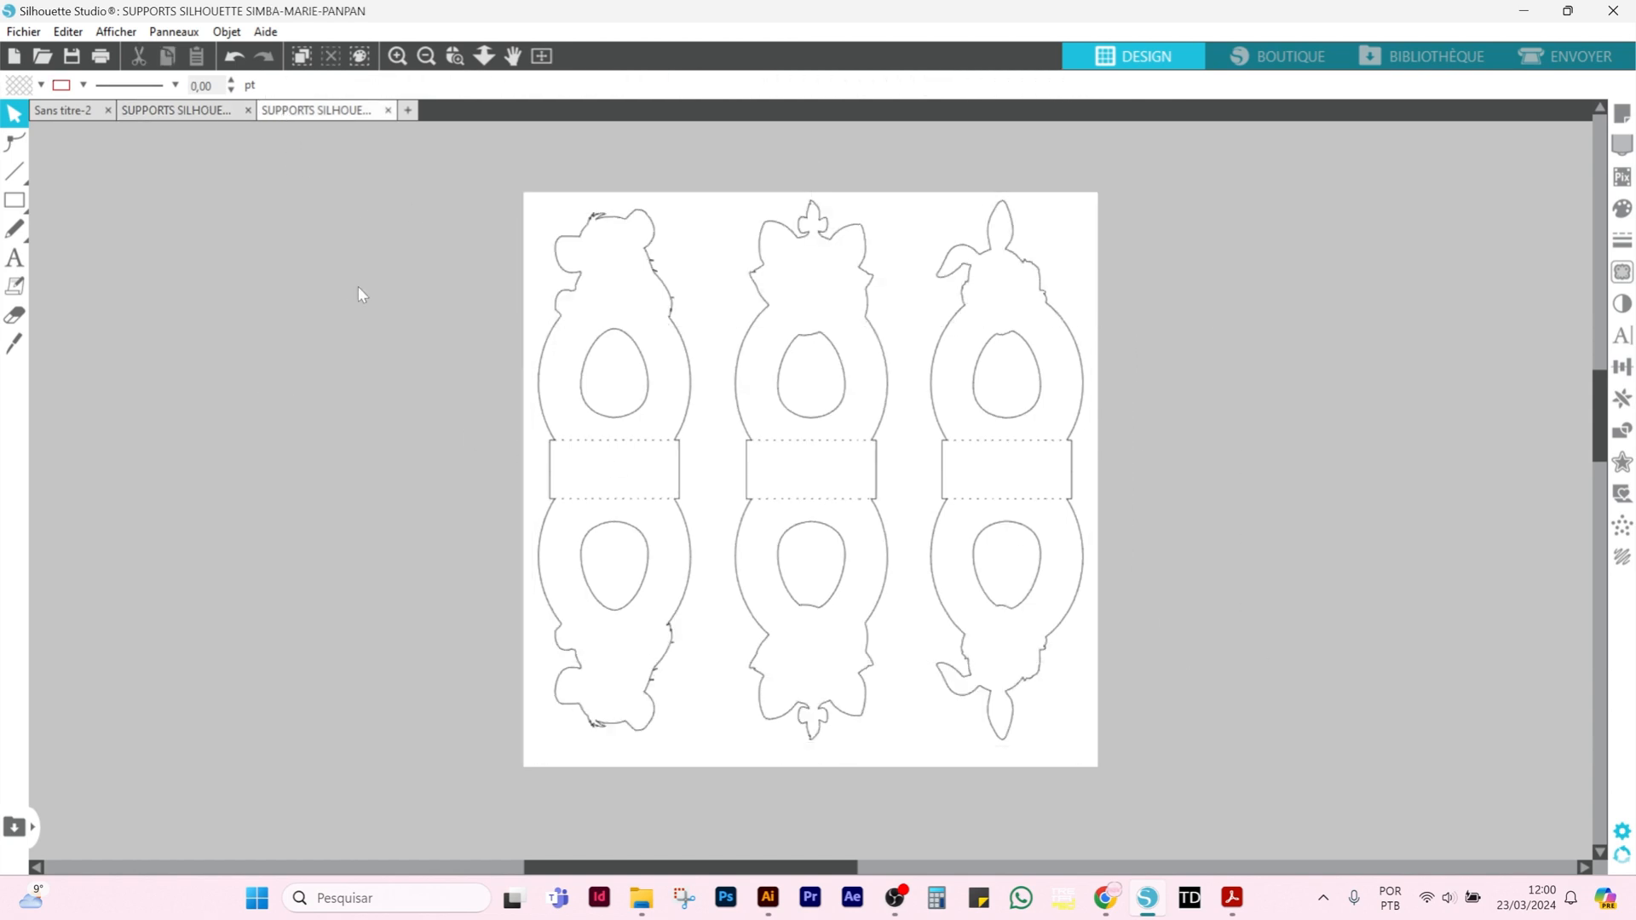
{"action": "left_click_drag", "start_coordinate": [358, 293], "coordinate": [1227, 549]}
{"action": "right_click", "coordinate": [828, 376]}
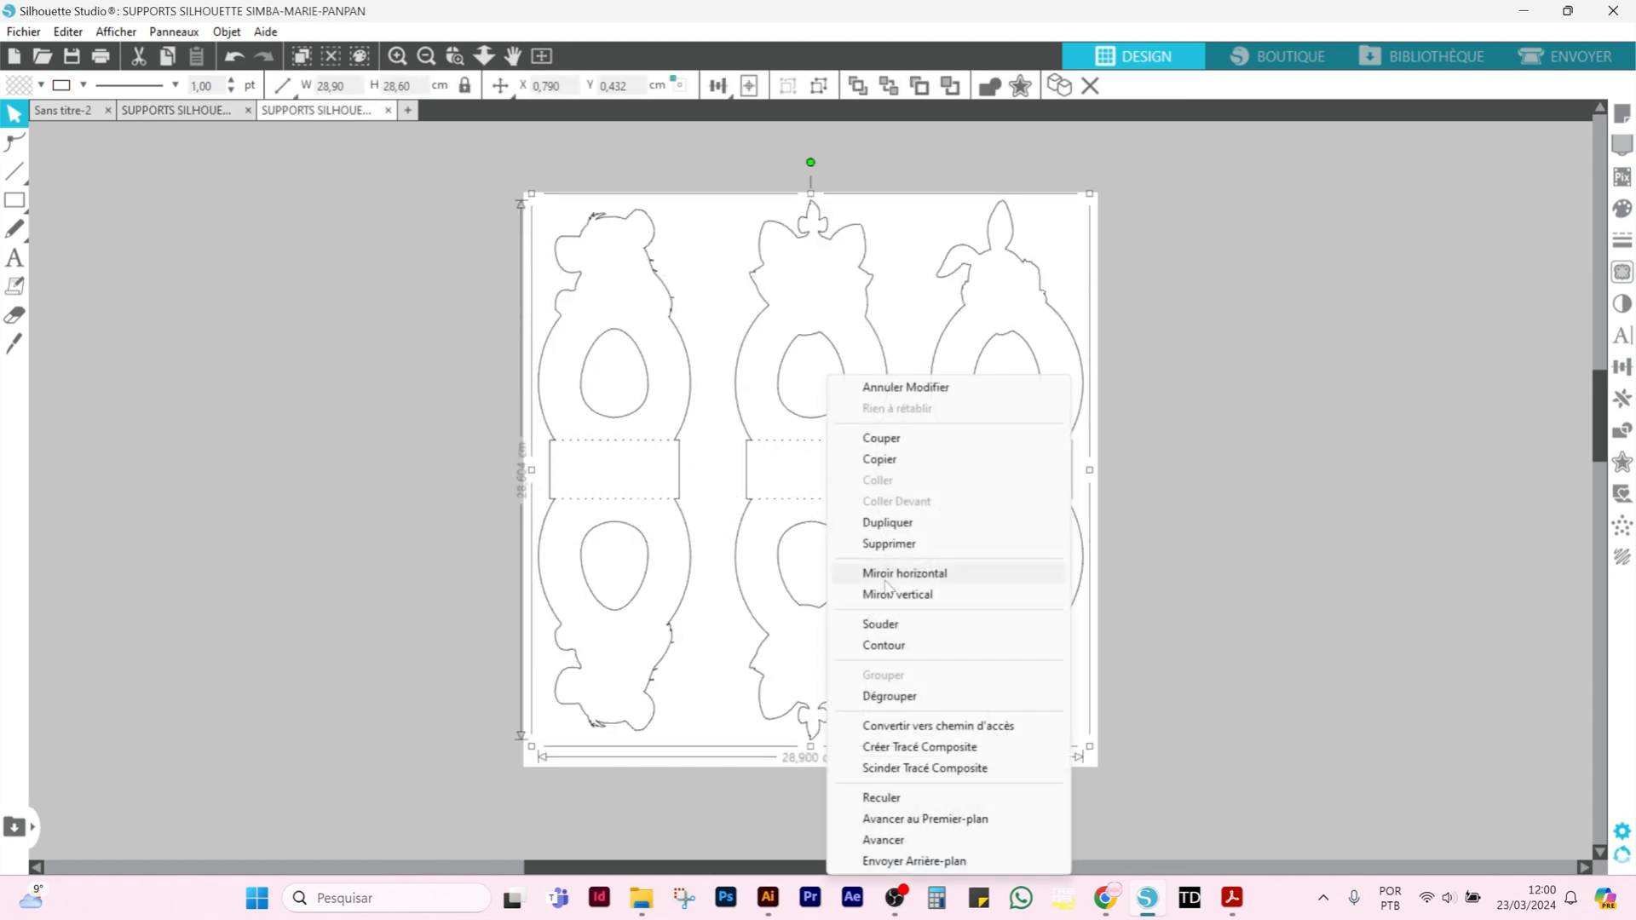
{"action": "left_click", "coordinate": [890, 696]}
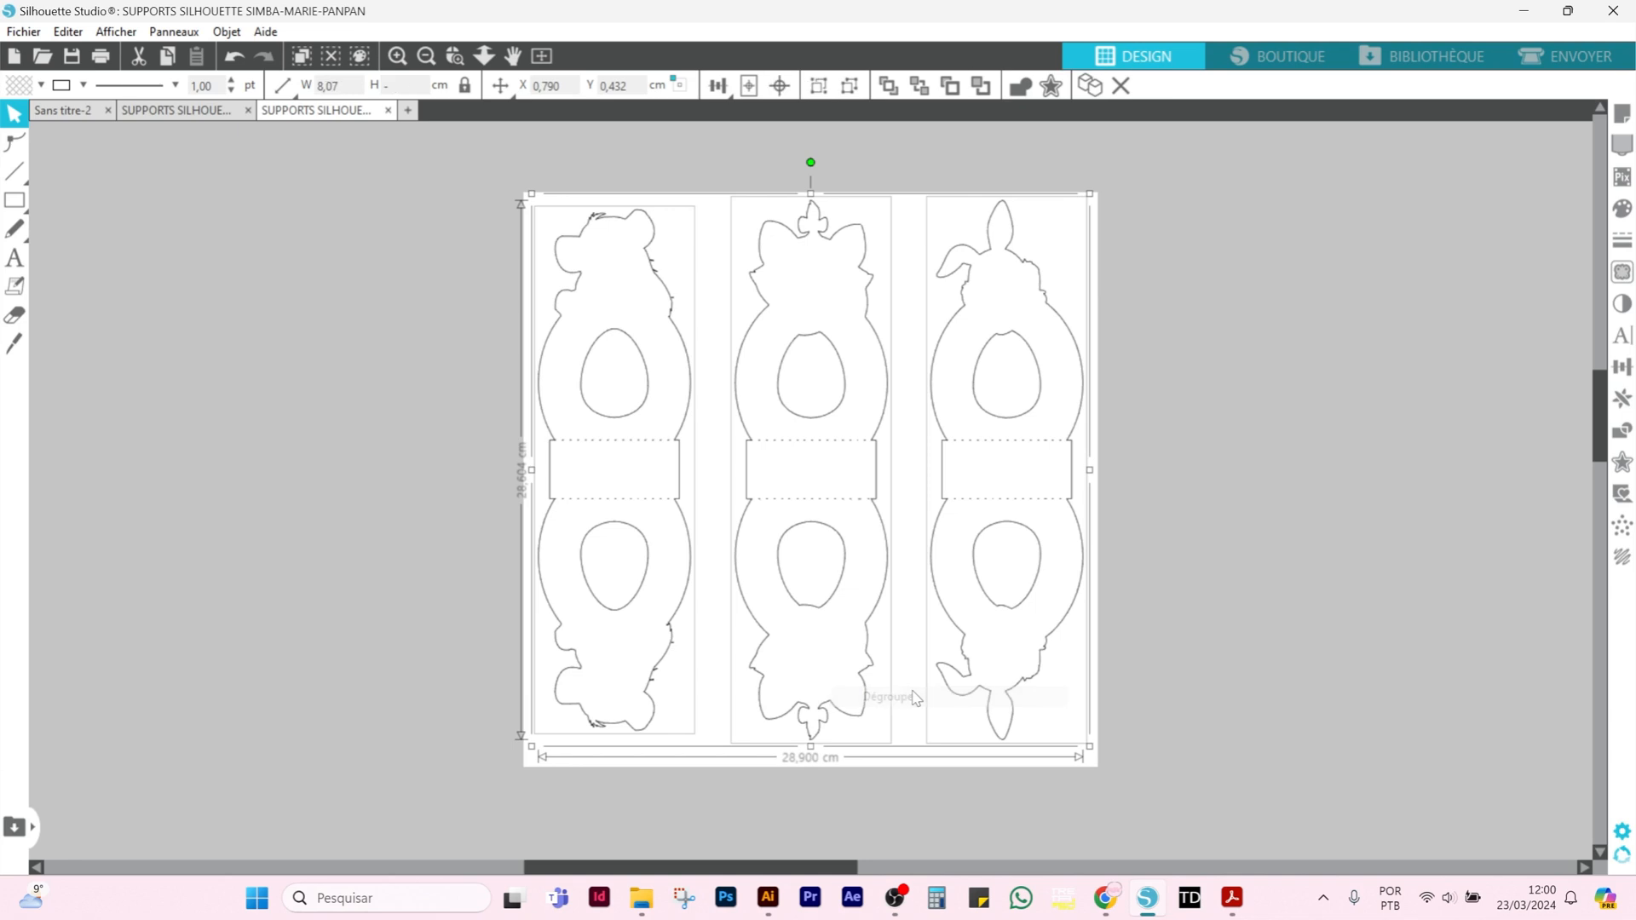
{"action": "right_click", "coordinate": [804, 438]}
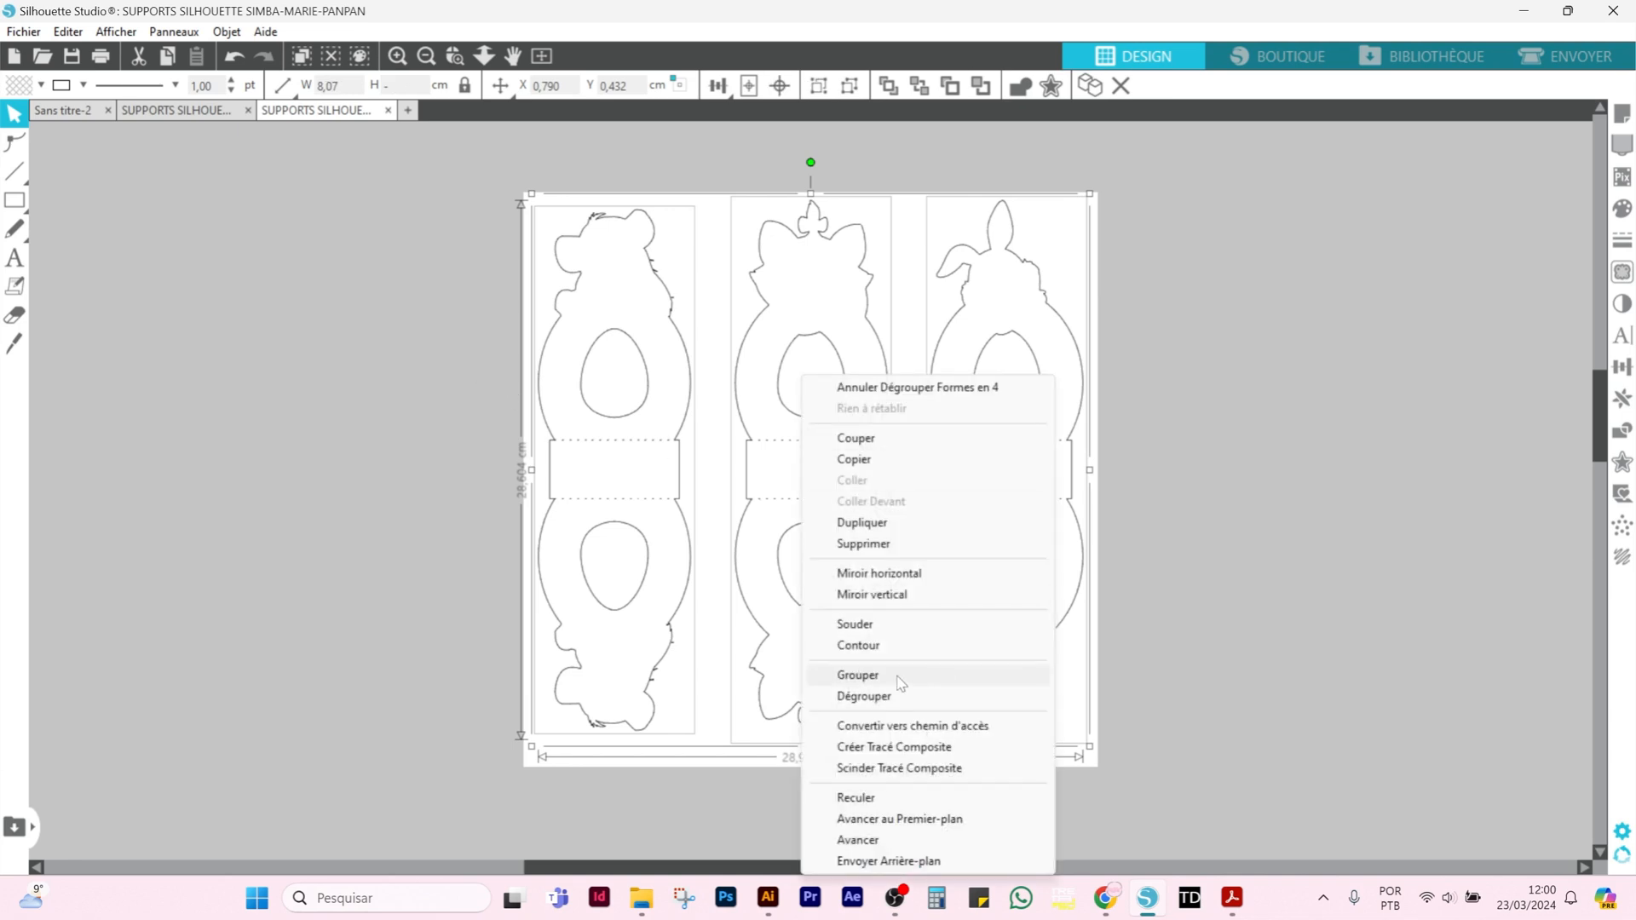
{"action": "left_click", "coordinate": [912, 677]}
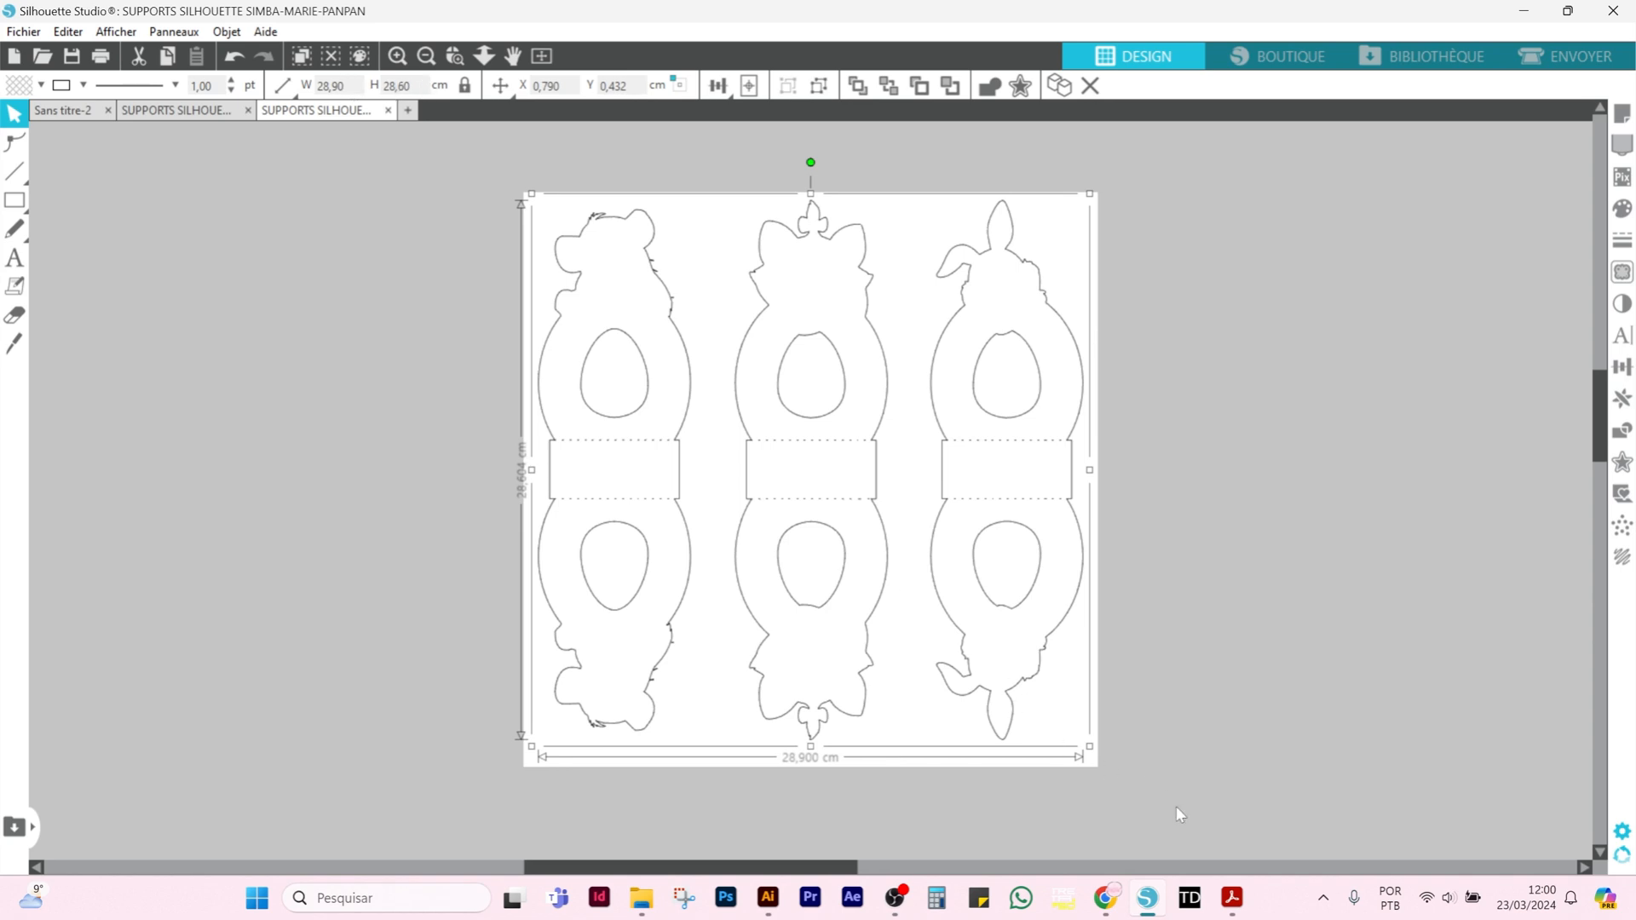
- Review the project dimensions in the PDF instructions and compare them with the grouped Stitch-Mickey-Minnie supports in Silhouette Studio
{"action": "left_click", "coordinate": [1231, 897]}
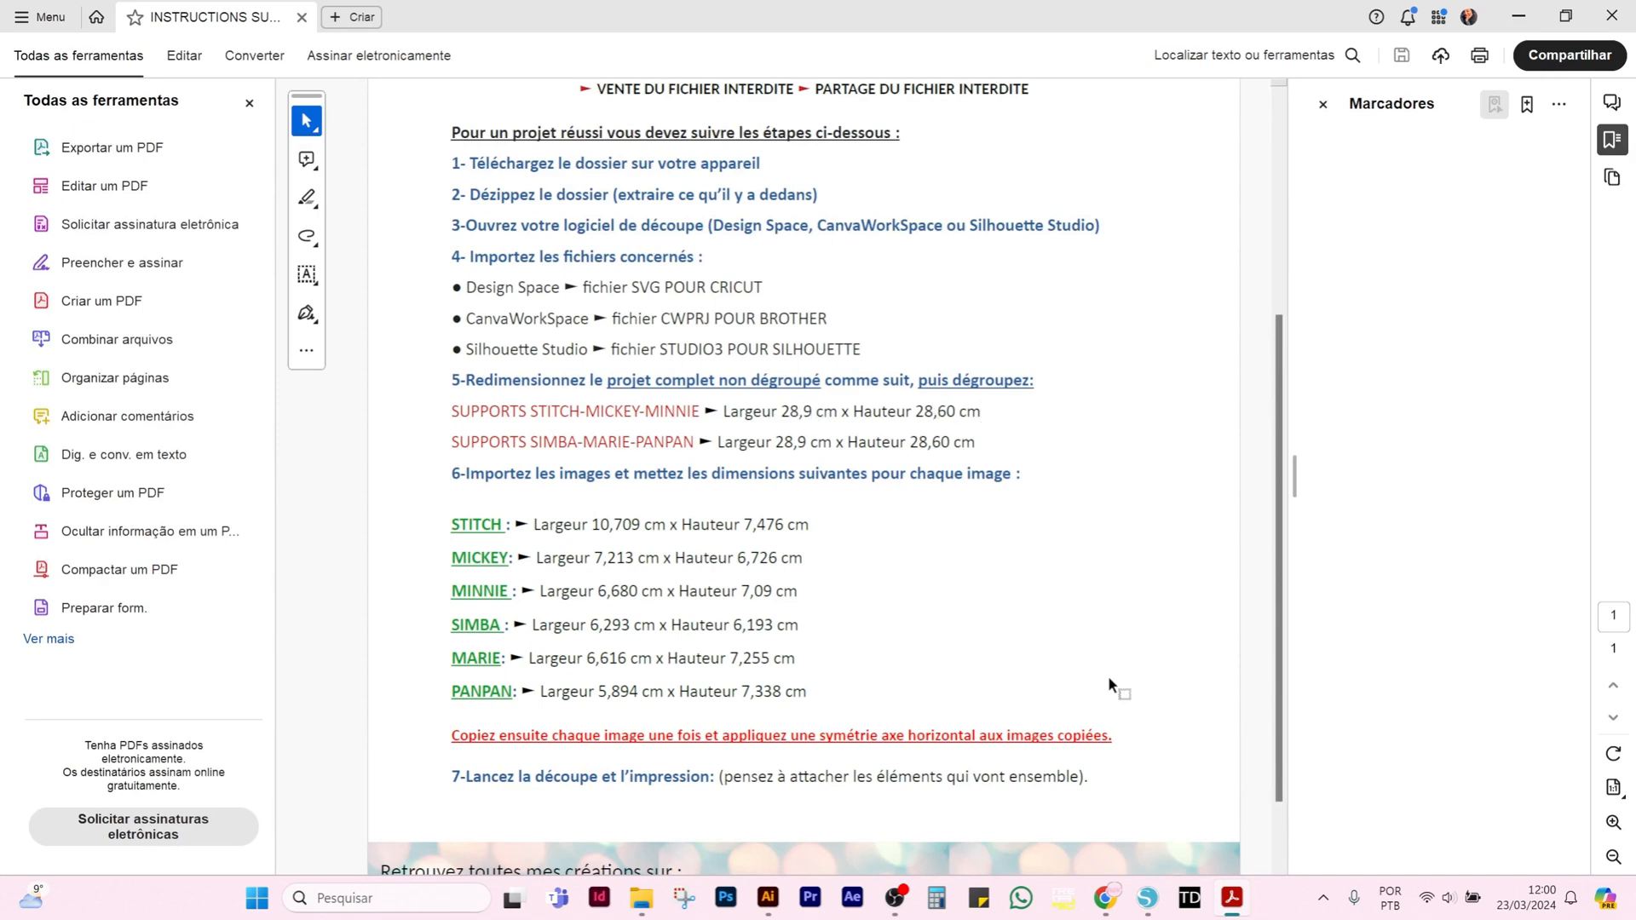
{"action": "left_click", "coordinate": [1232, 898]}
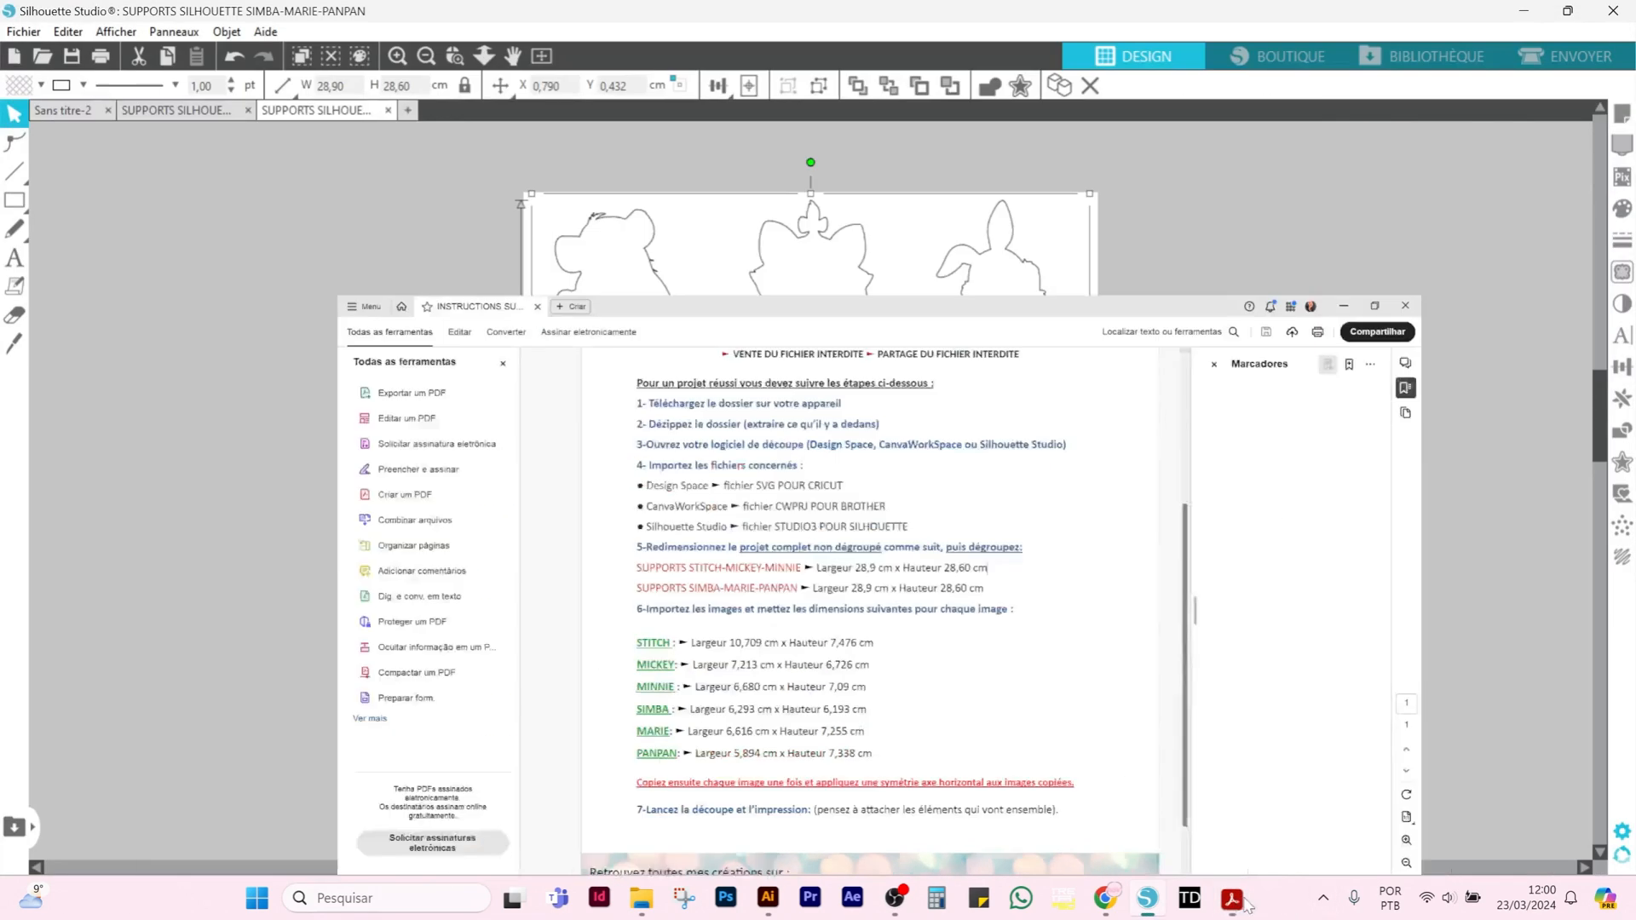
{"action": "left_click", "coordinate": [189, 111]}
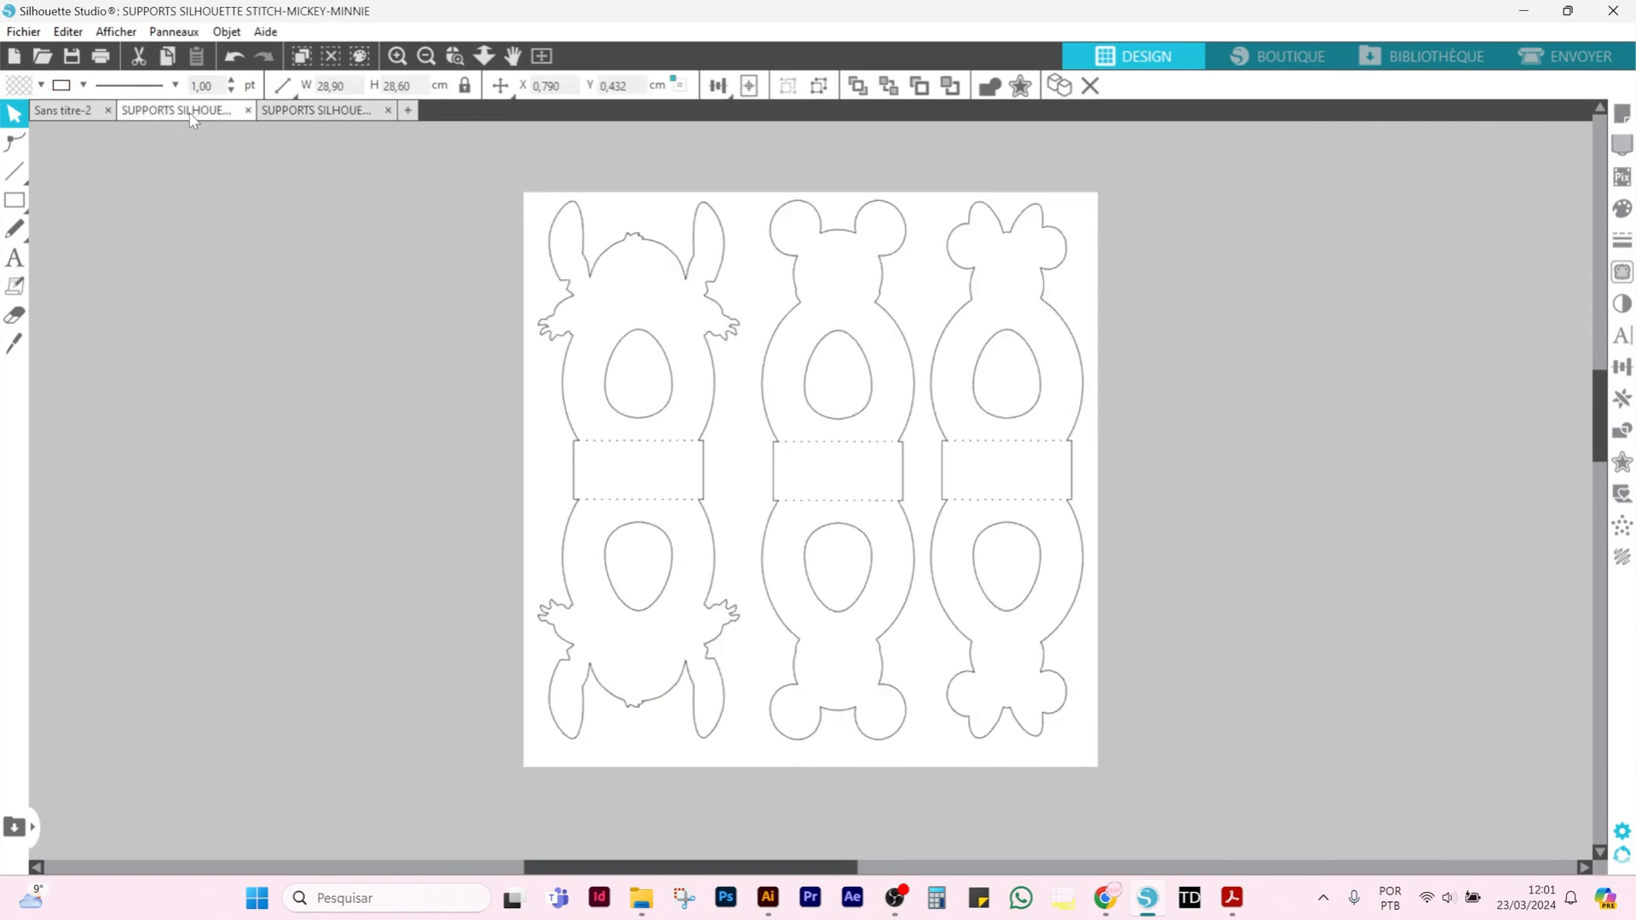
{"action": "left_click_drag", "start_coordinate": [300, 274], "coordinate": [1290, 540]}
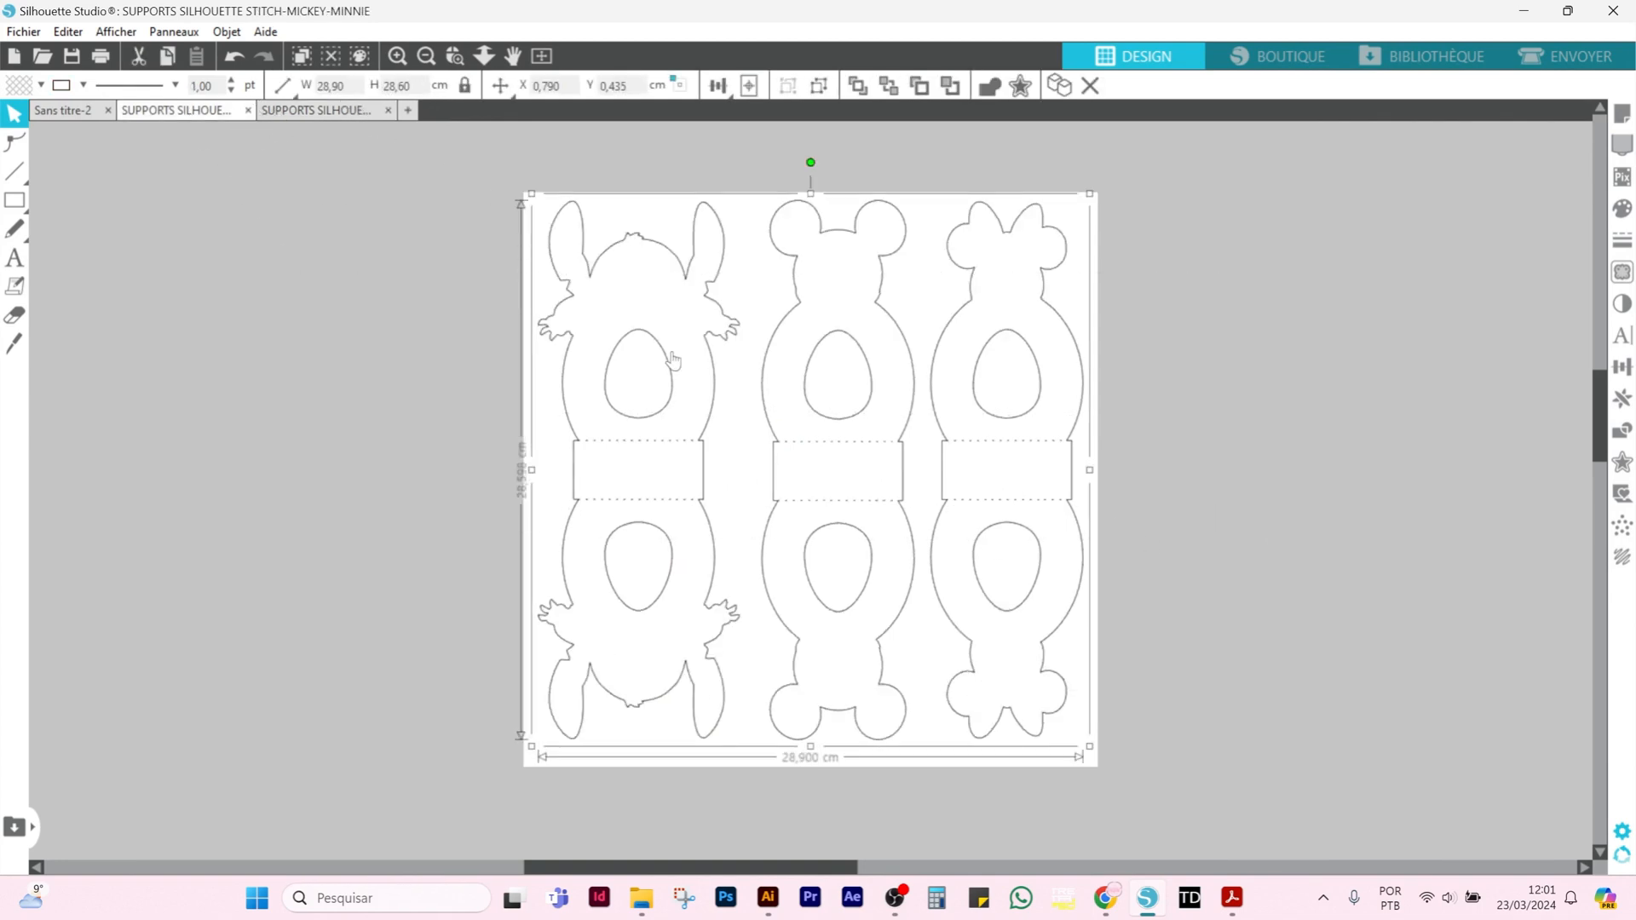
{"action": "left_click", "coordinate": [1000, 768]}
{"action": "left_click", "coordinate": [824, 734]}
{"action": "left_click", "coordinate": [863, 729]}
{"action": "left_click", "coordinate": [862, 726]}
{"action": "left_click", "coordinate": [437, 222]}
{"action": "left_click_drag", "start_coordinate": [378, 352], "coordinate": [1162, 511]}
{"action": "left_click", "coordinate": [1125, 494]}
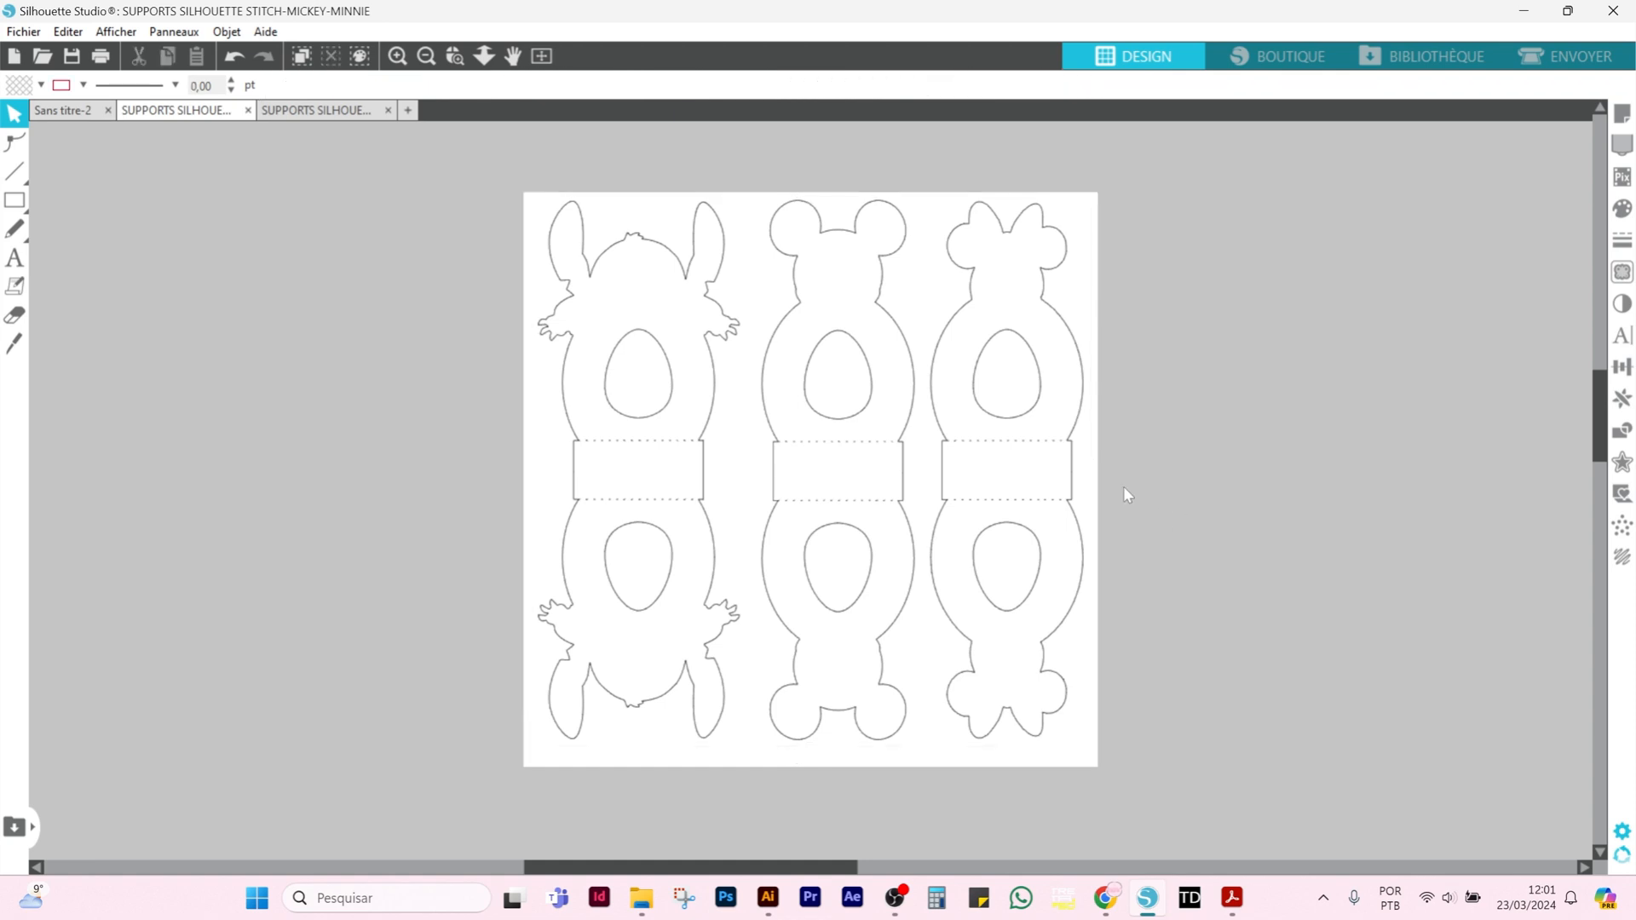
- Look up the Stitch image's width and height in the PDF instructions and return to Silhouette Studio
{"action": "left_click", "coordinate": [1230, 901]}
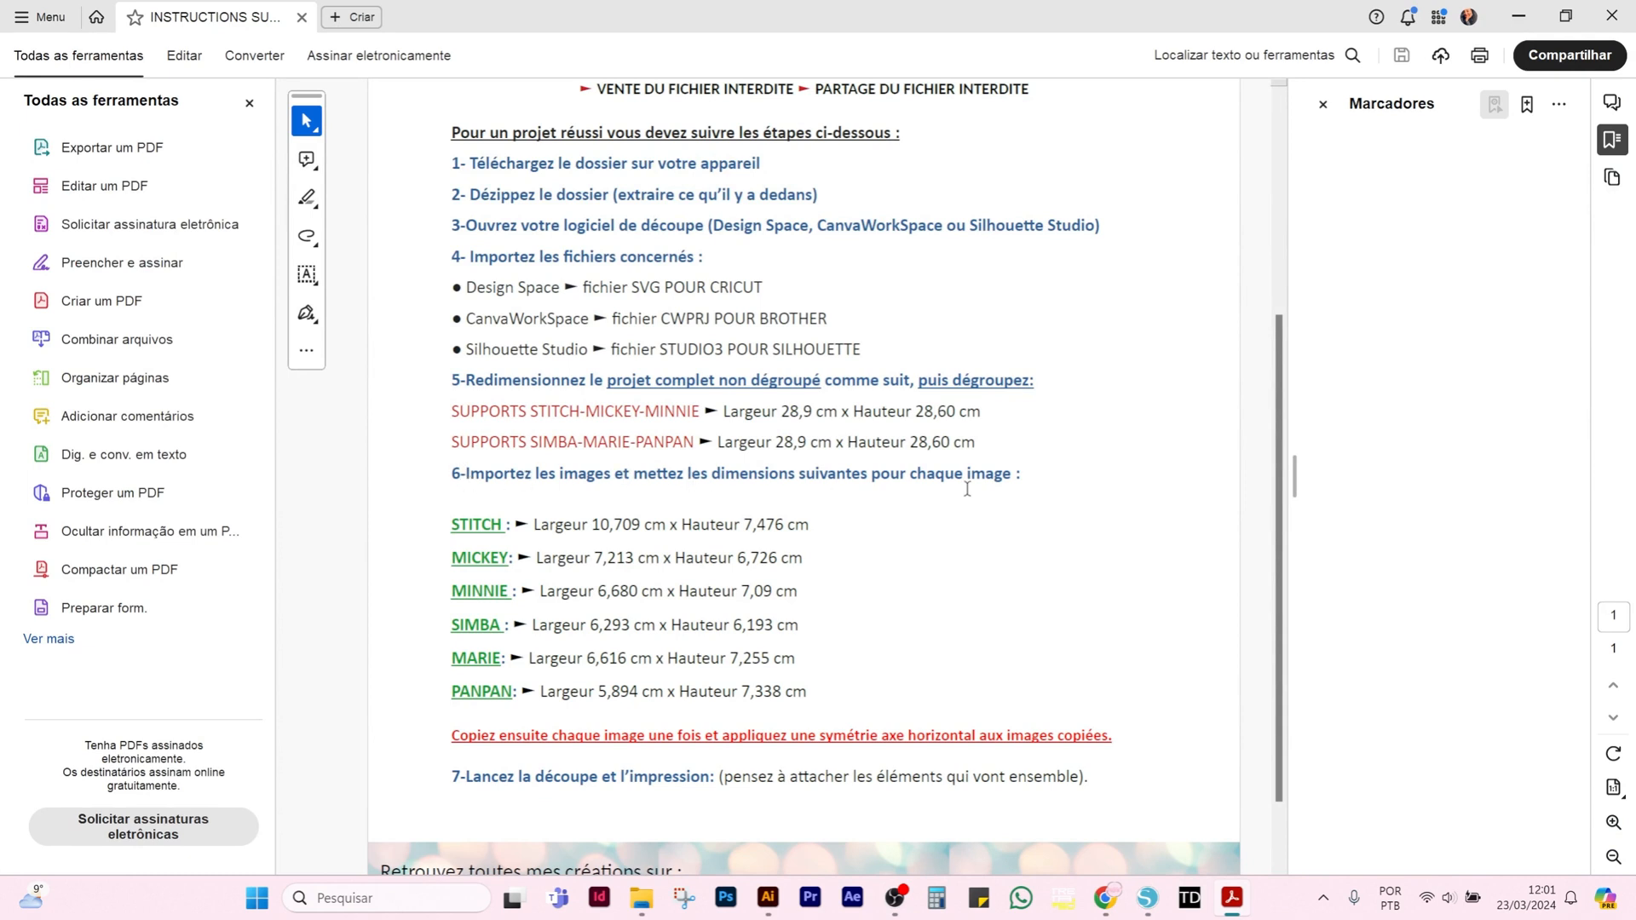
{"action": "left_click_drag", "start_coordinate": [451, 529], "coordinate": [783, 530]}
{"action": "left_click", "coordinate": [1146, 898]}
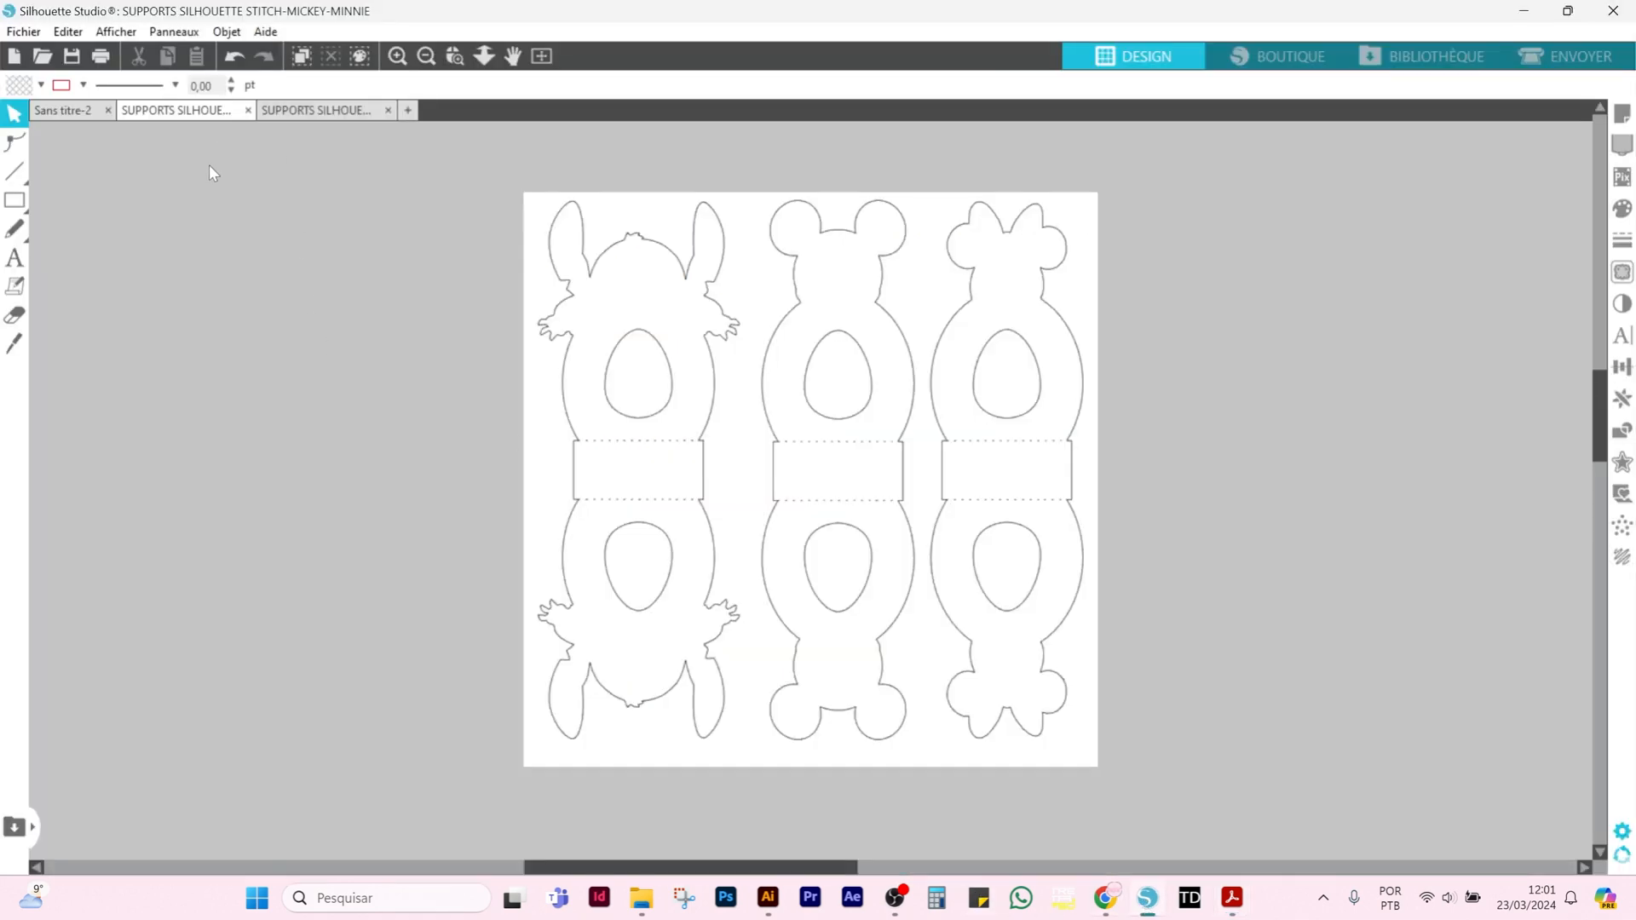
- Merge the STITCH image from the SUPPORTS OEUF CHOCOLAT folder into the document and place it beside the page
{"action": "left_click", "coordinate": [574, 358]}
{"action": "left_click", "coordinate": [196, 248]}
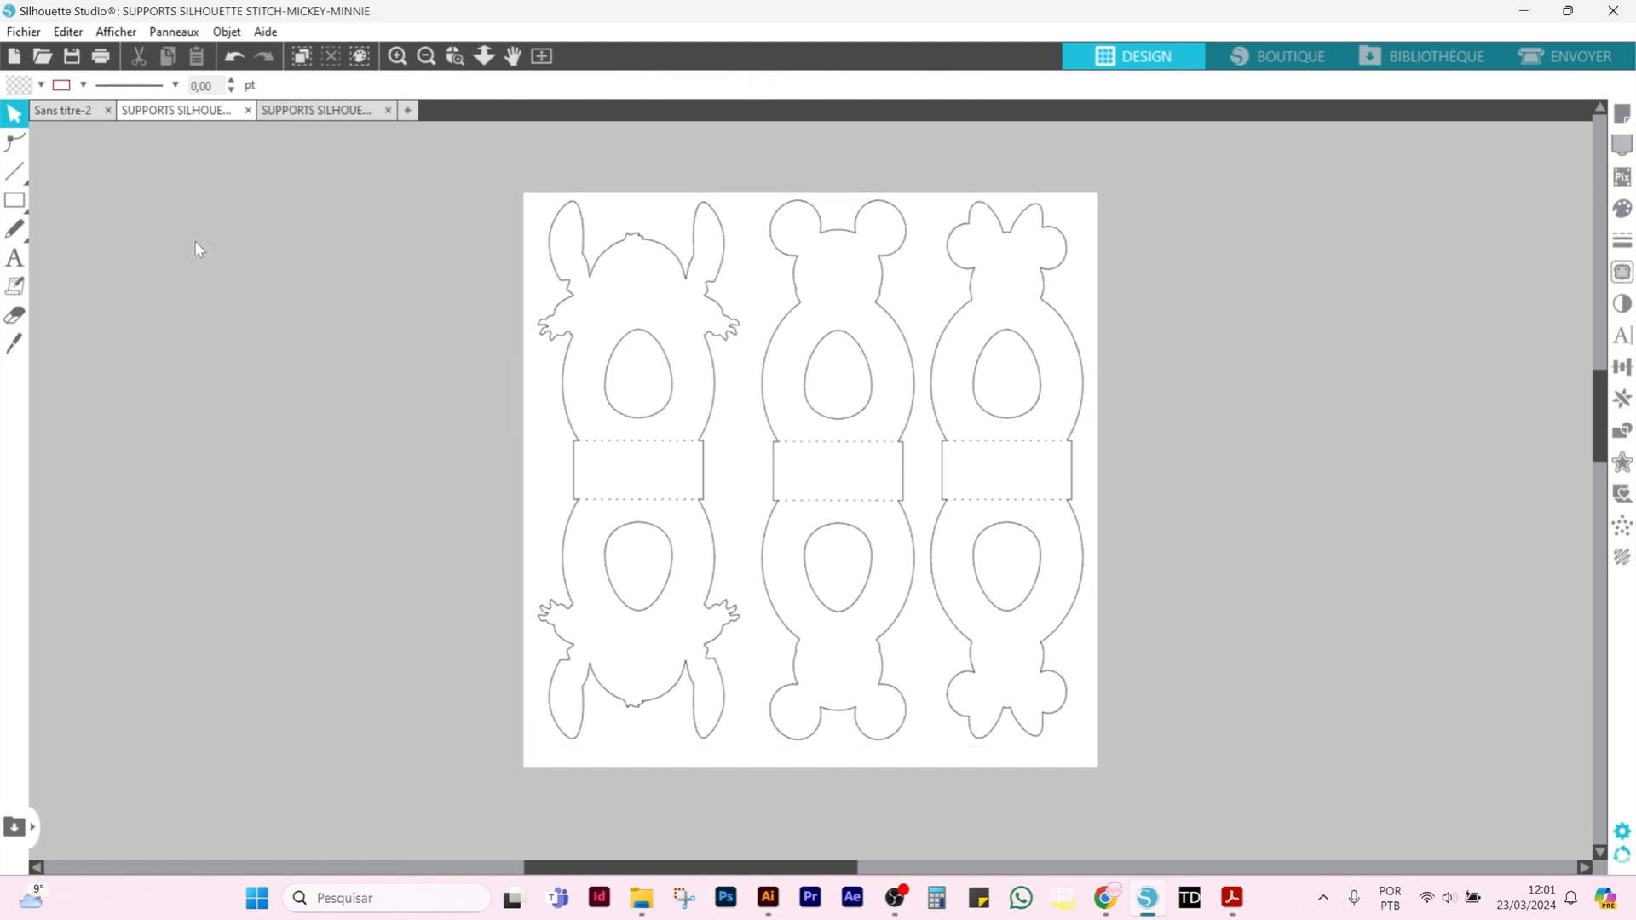
{"action": "left_click", "coordinate": [23, 32]}
{"action": "left_click", "coordinate": [49, 158]}
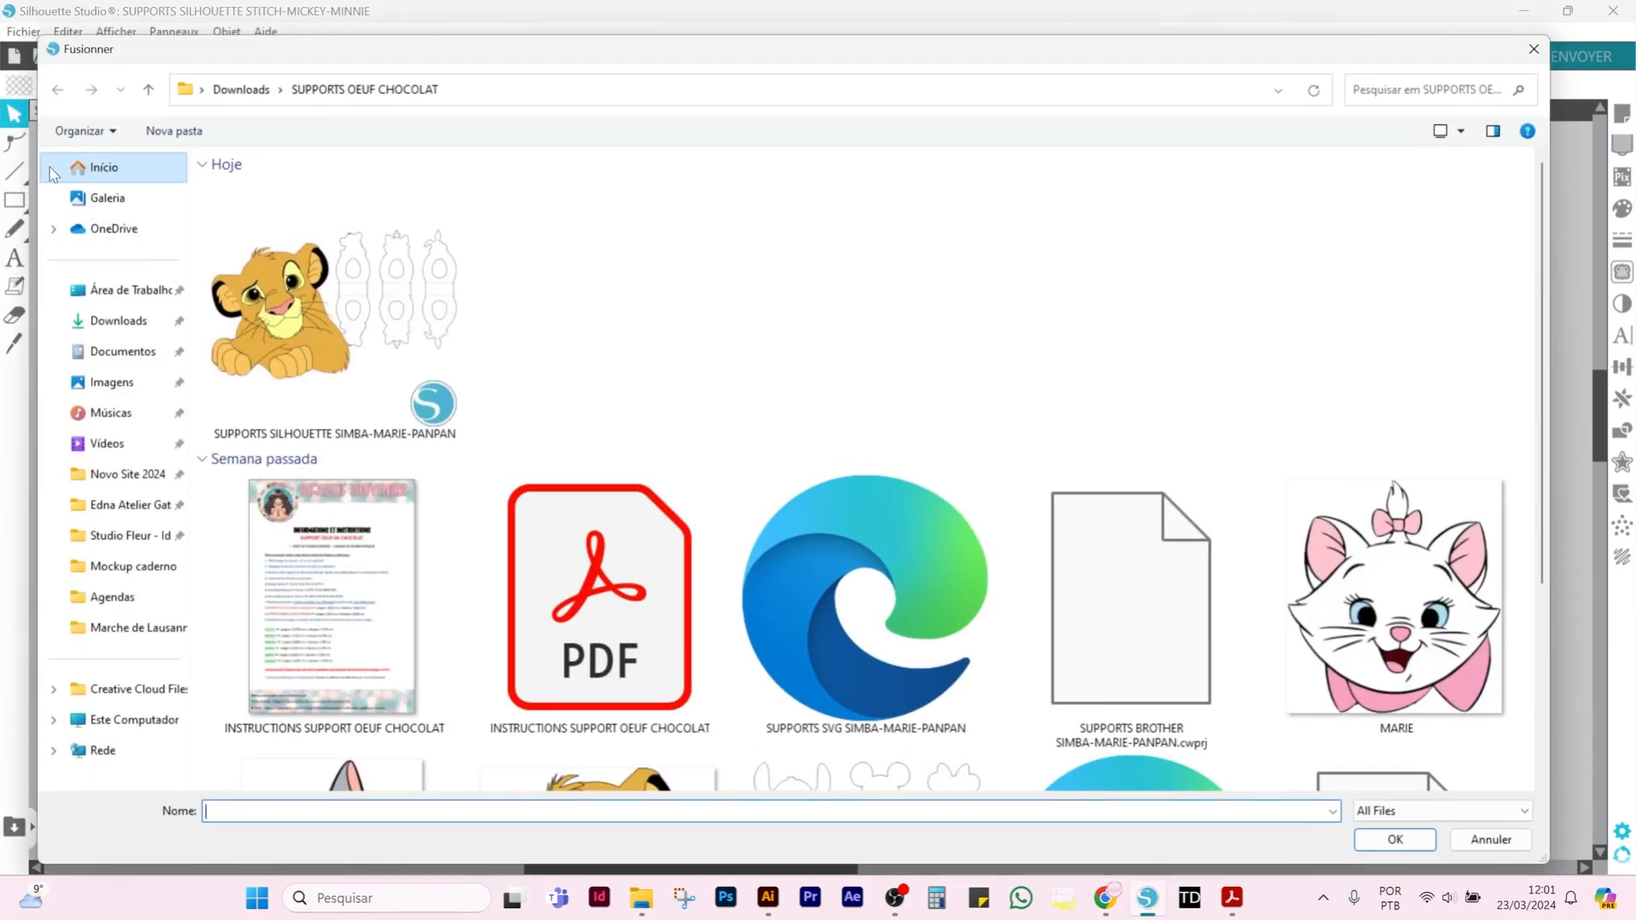
{"action": "scroll", "coordinate": [841, 413], "scroll_direction": "down", "scroll_amount": 5}
{"action": "left_click", "coordinate": [884, 690]}
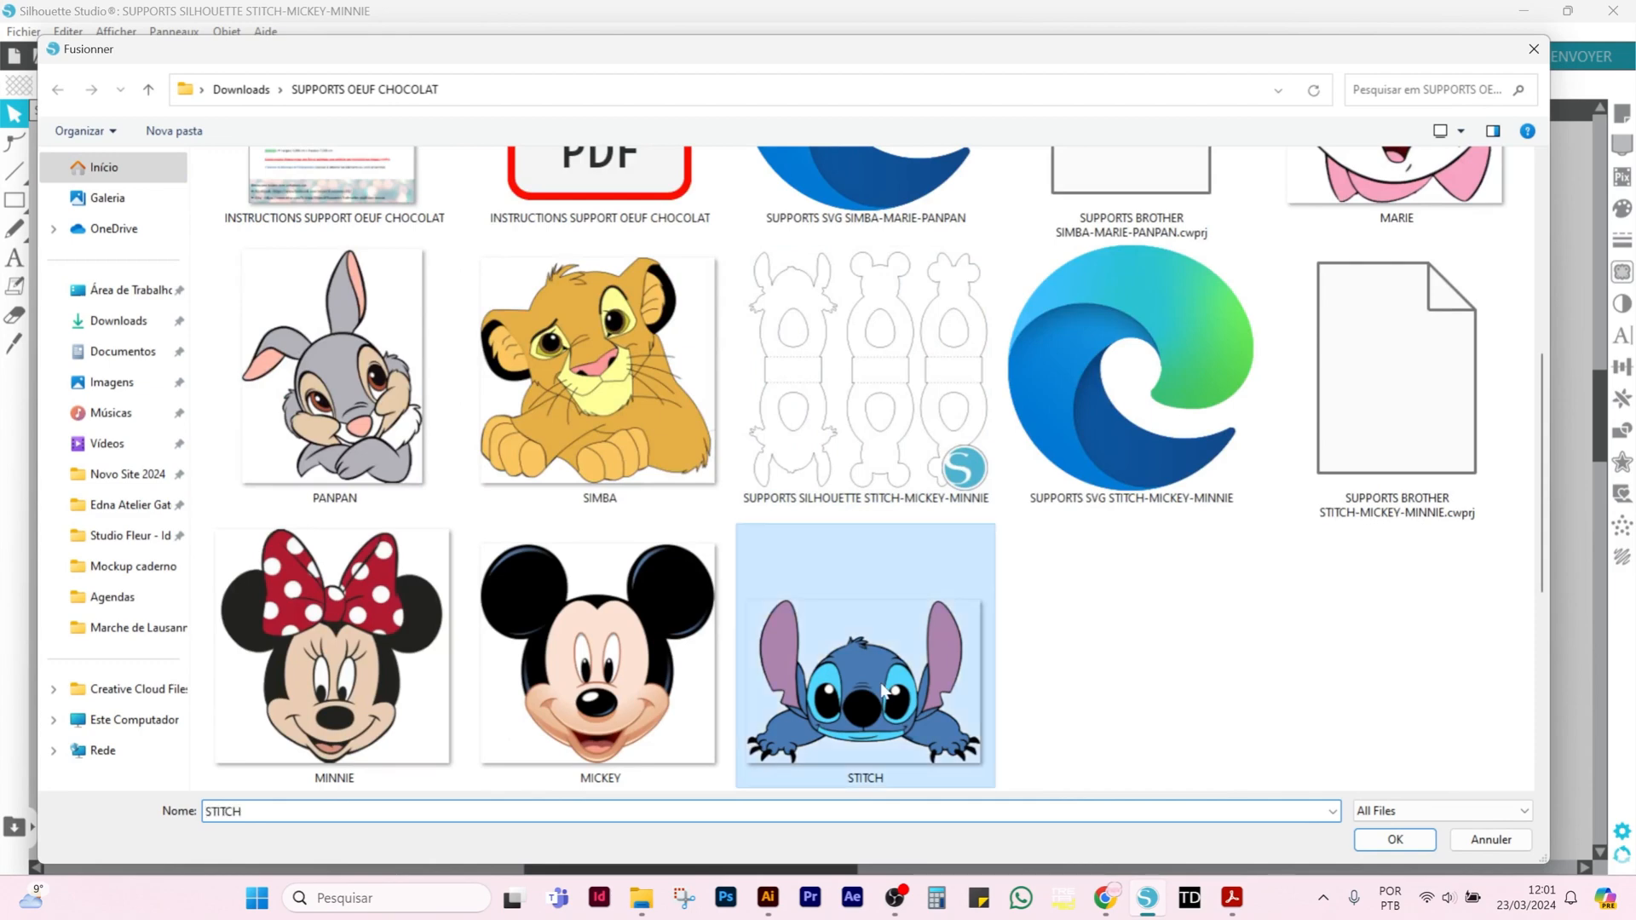
{"action": "double_click", "coordinate": [884, 690]}
{"action": "left_click_drag", "start_coordinate": [580, 223], "coordinate": [401, 312]}
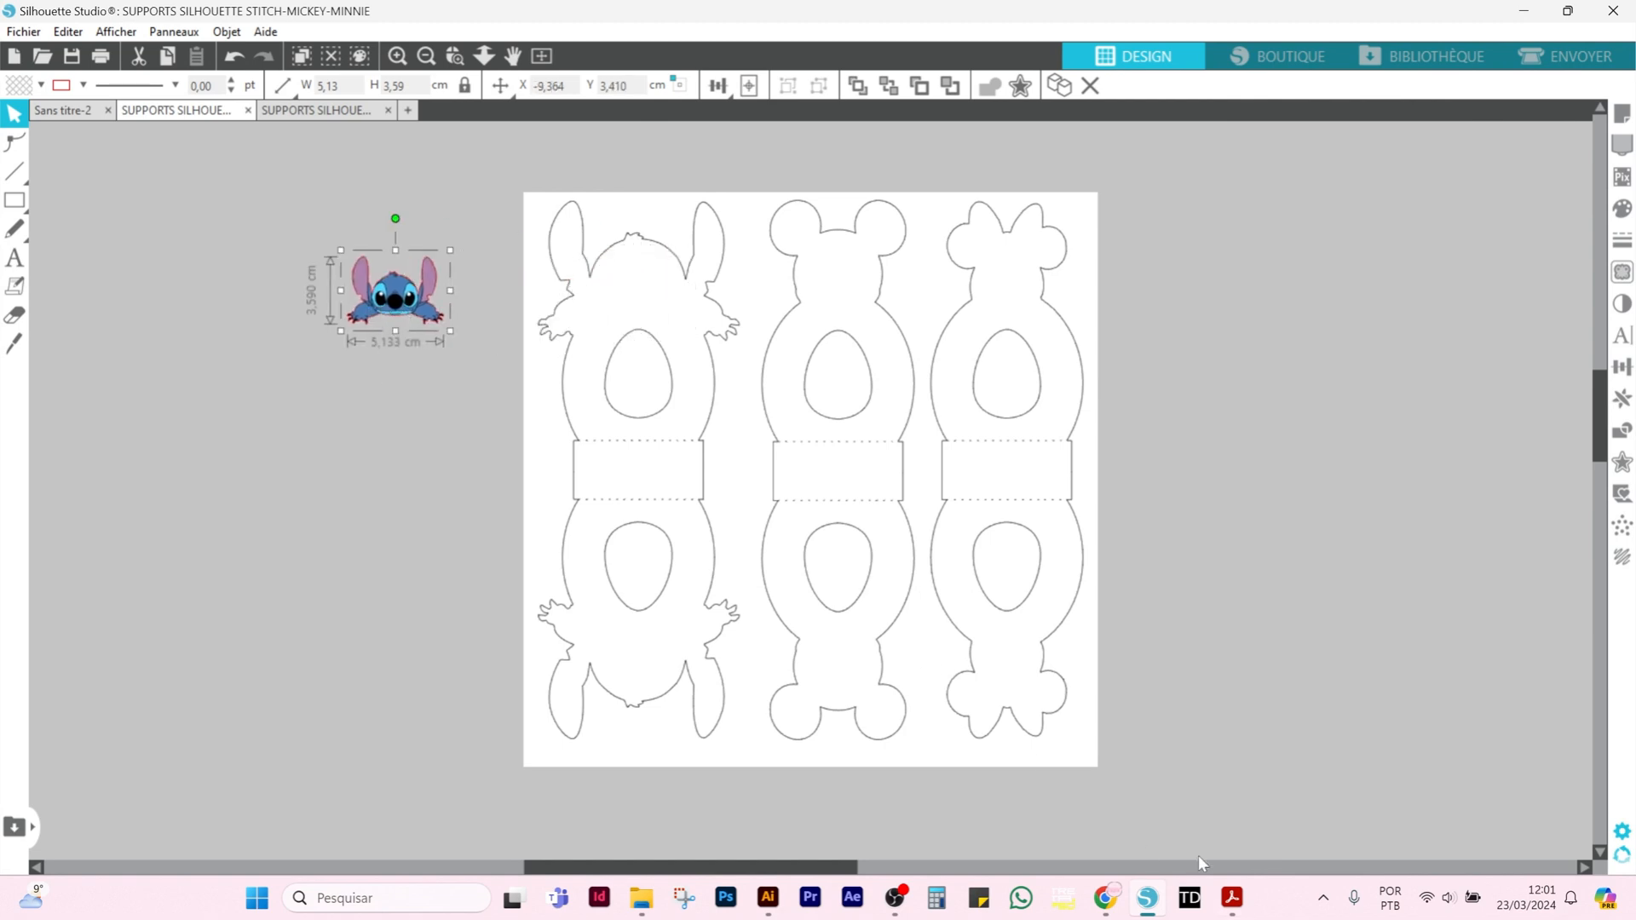
- Look up the Stitch image dimensions in the PDF instructions again and return to Silhouette Studio
{"action": "left_click", "coordinate": [1245, 909]}
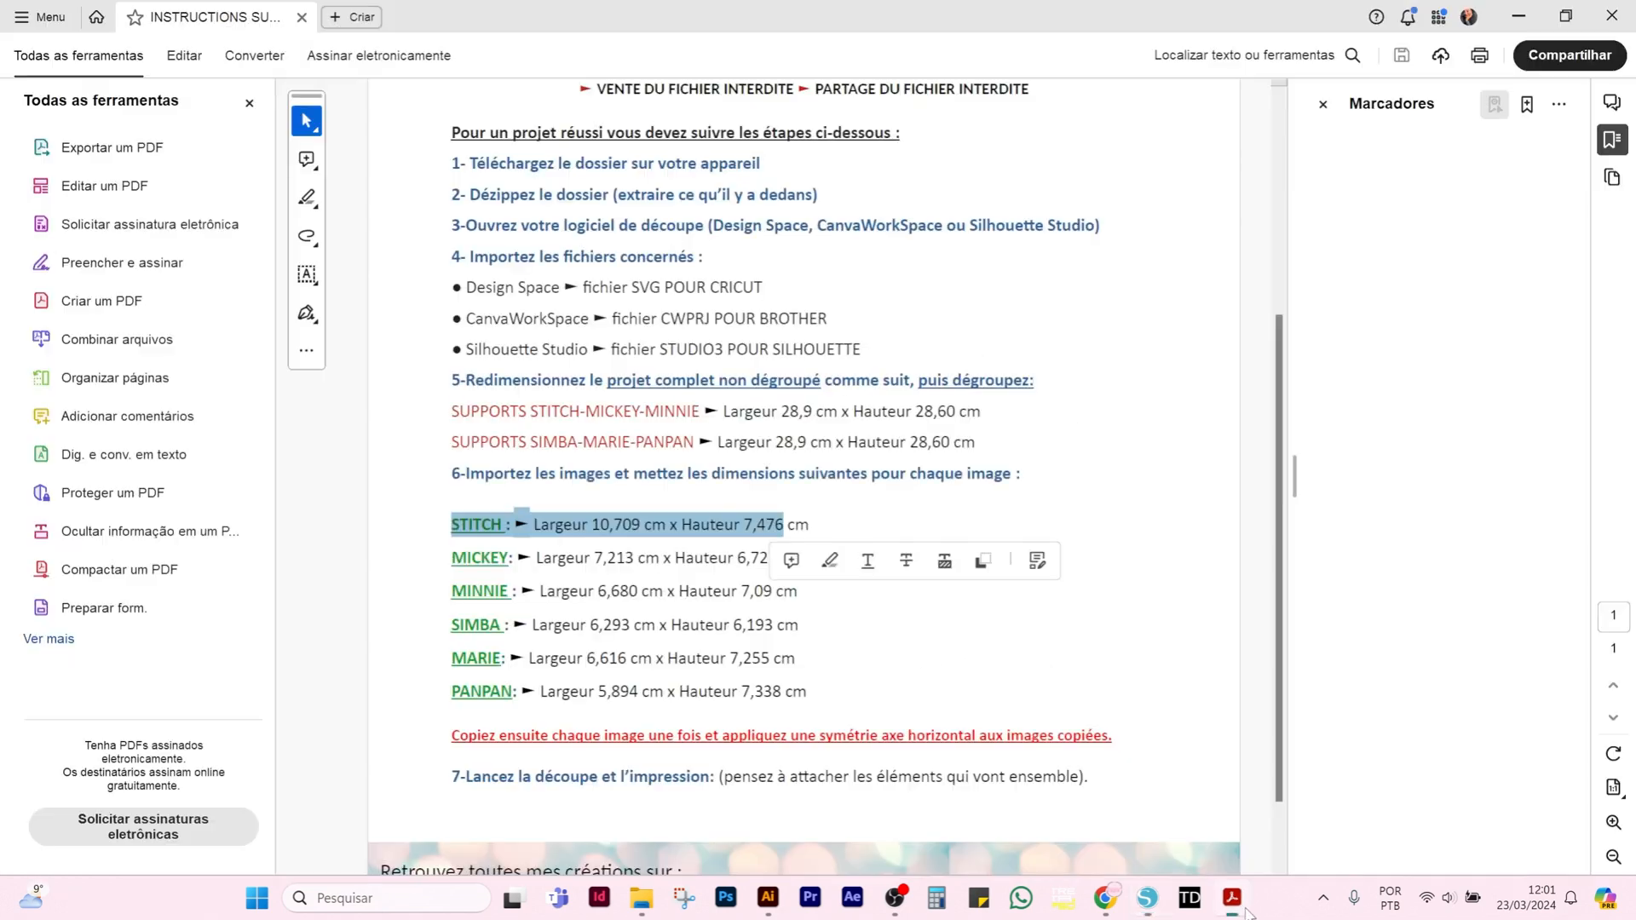
{"action": "left_click", "coordinate": [579, 535]}
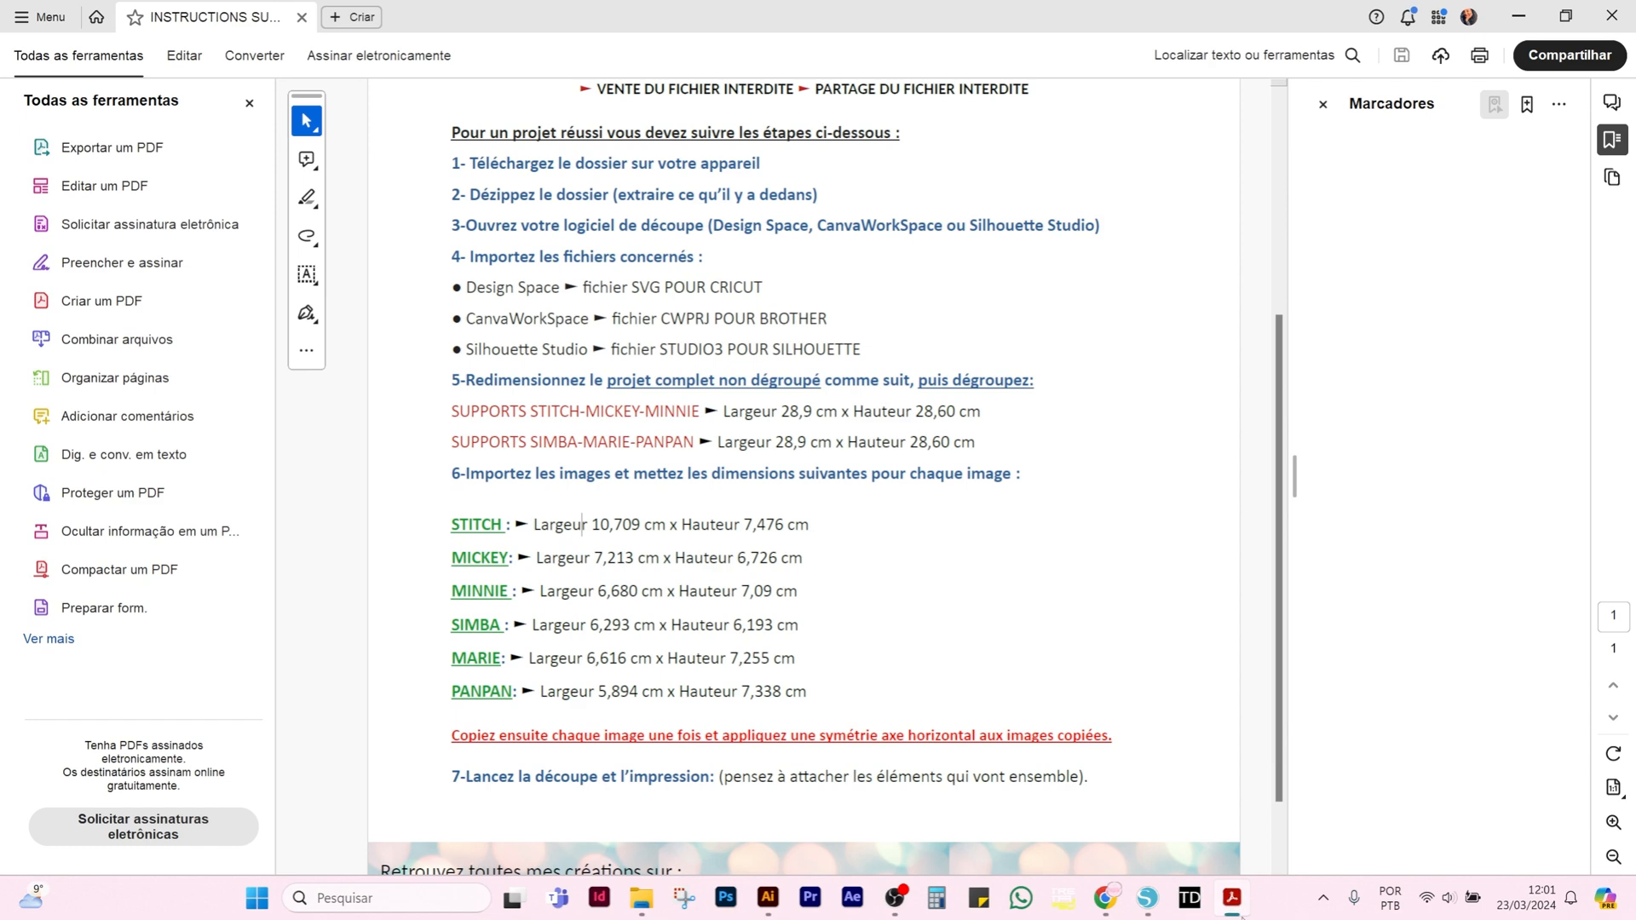
{"action": "left_click", "coordinate": [1232, 901]}
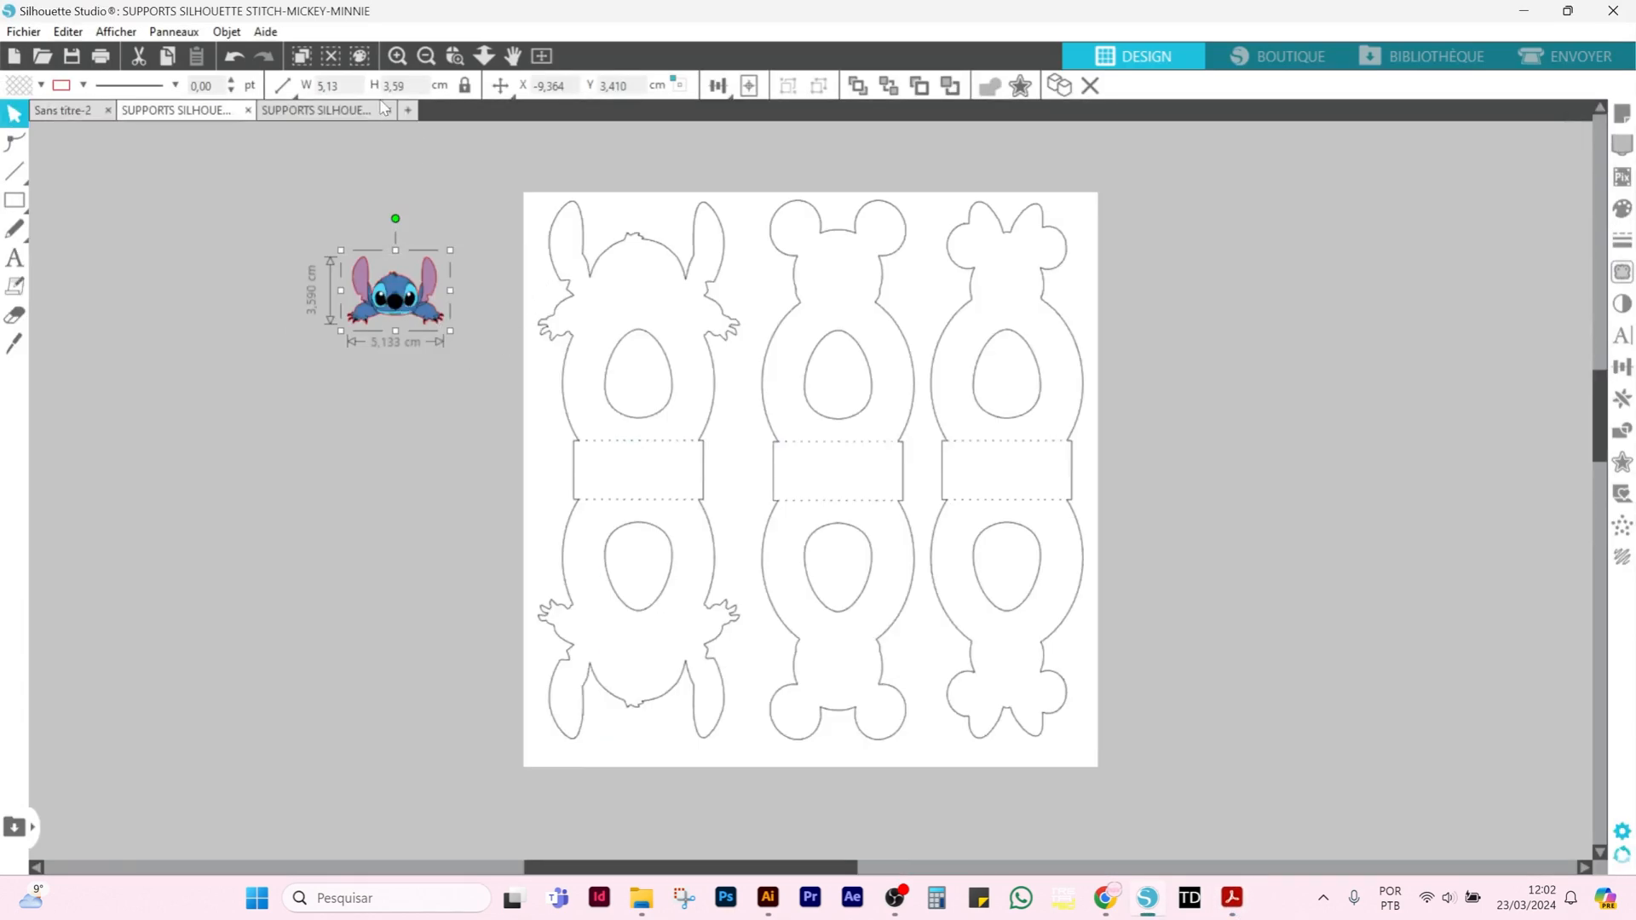
- Try a width of 6,00 cm for the Stitch image and recheck its dimensions in the PDF instructions
{"action": "left_click", "coordinate": [464, 87]}
{"action": "left_click_drag", "start_coordinate": [269, 229], "coordinate": [395, 338]}
{"action": "double_click", "coordinate": [350, 86]}
{"action": "type", "text": "6"}
{"action": "mouse_move", "coordinate": [290, 88]}
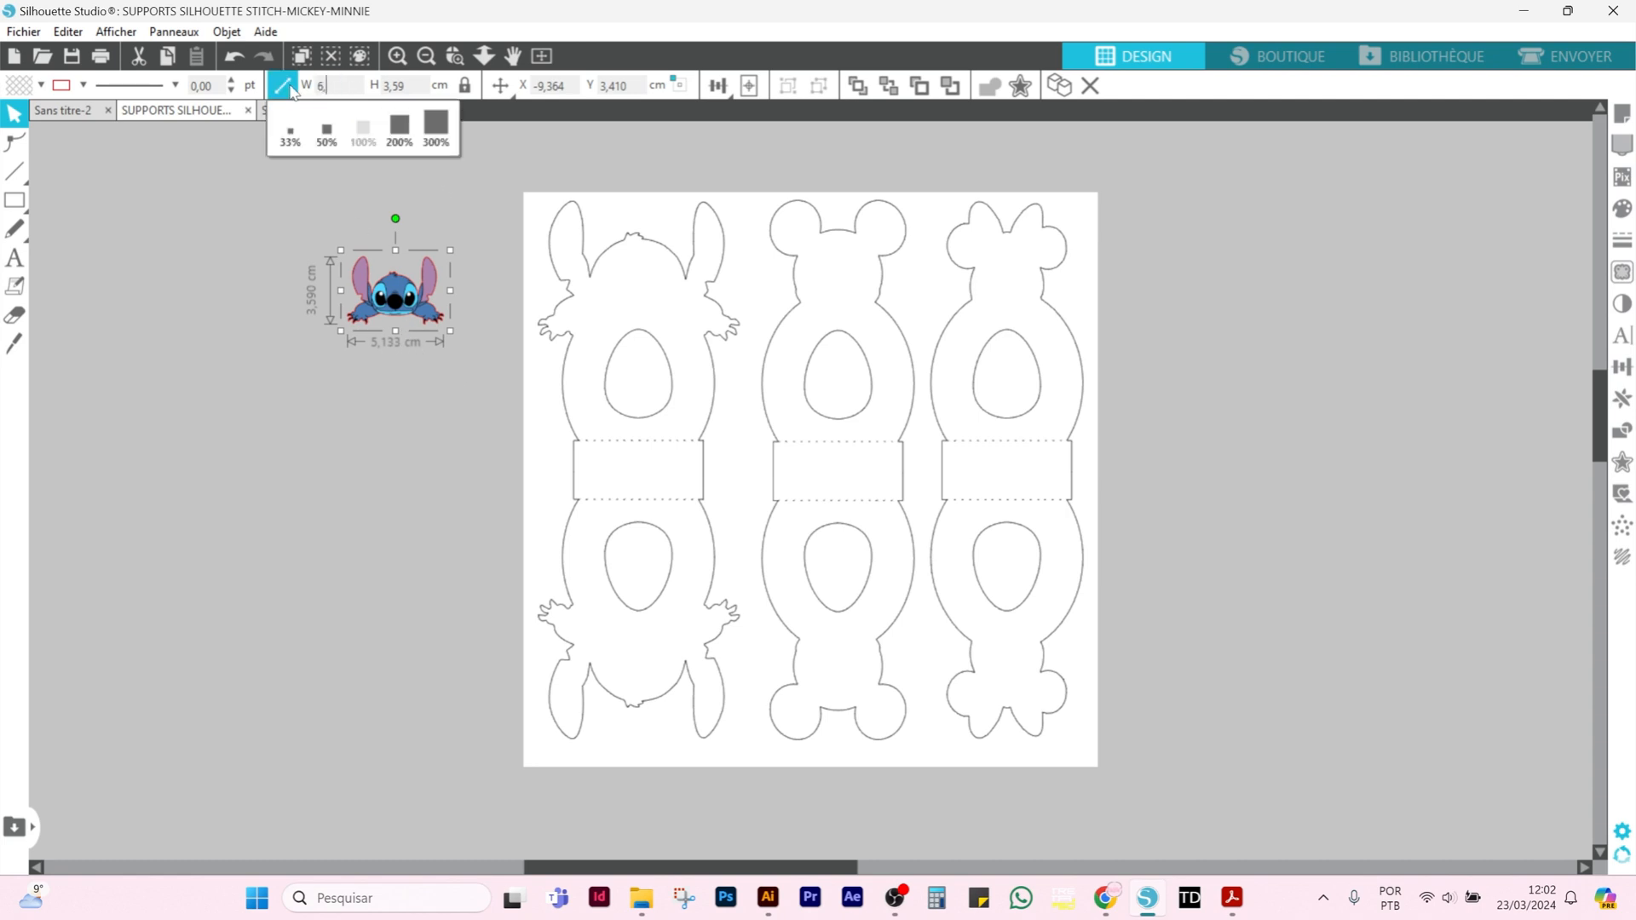
{"action": "type", "text": ","}
{"action": "left_click", "coordinate": [1227, 905]}
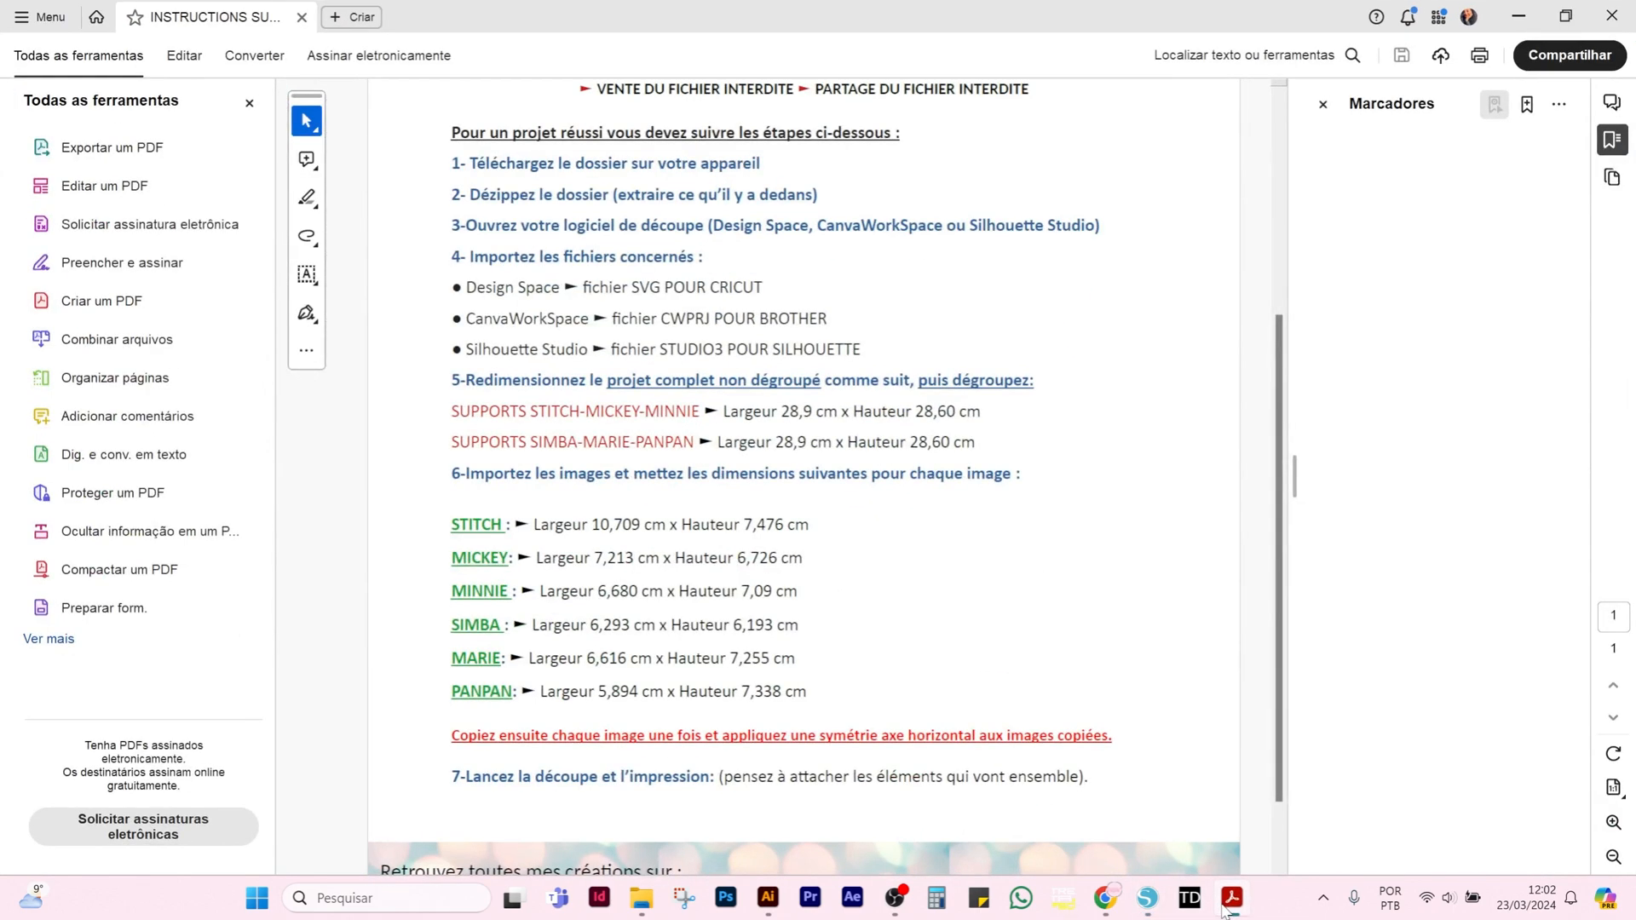
{"action": "left_click", "coordinate": [1228, 905]}
{"action": "type", "text": "00"}
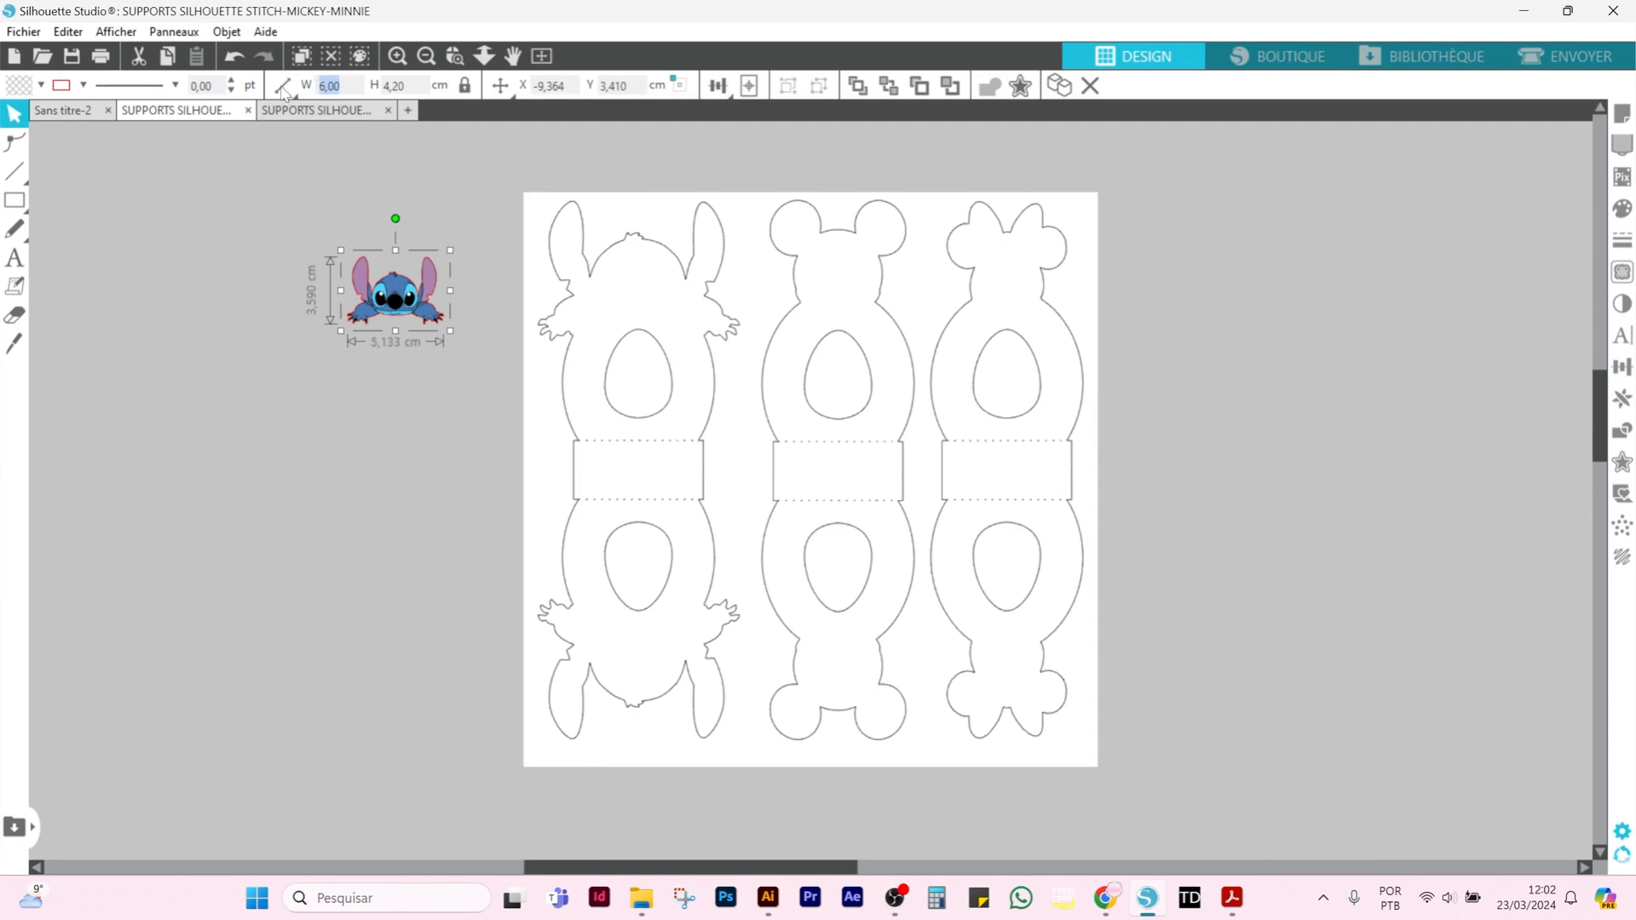
- Set the Stitch image's width to 10,709 cm, as listed in the PDF instructions, scaling its height proportionally
{"action": "mouse_move", "coordinate": [283, 92]}
{"action": "type", "text": "10"}
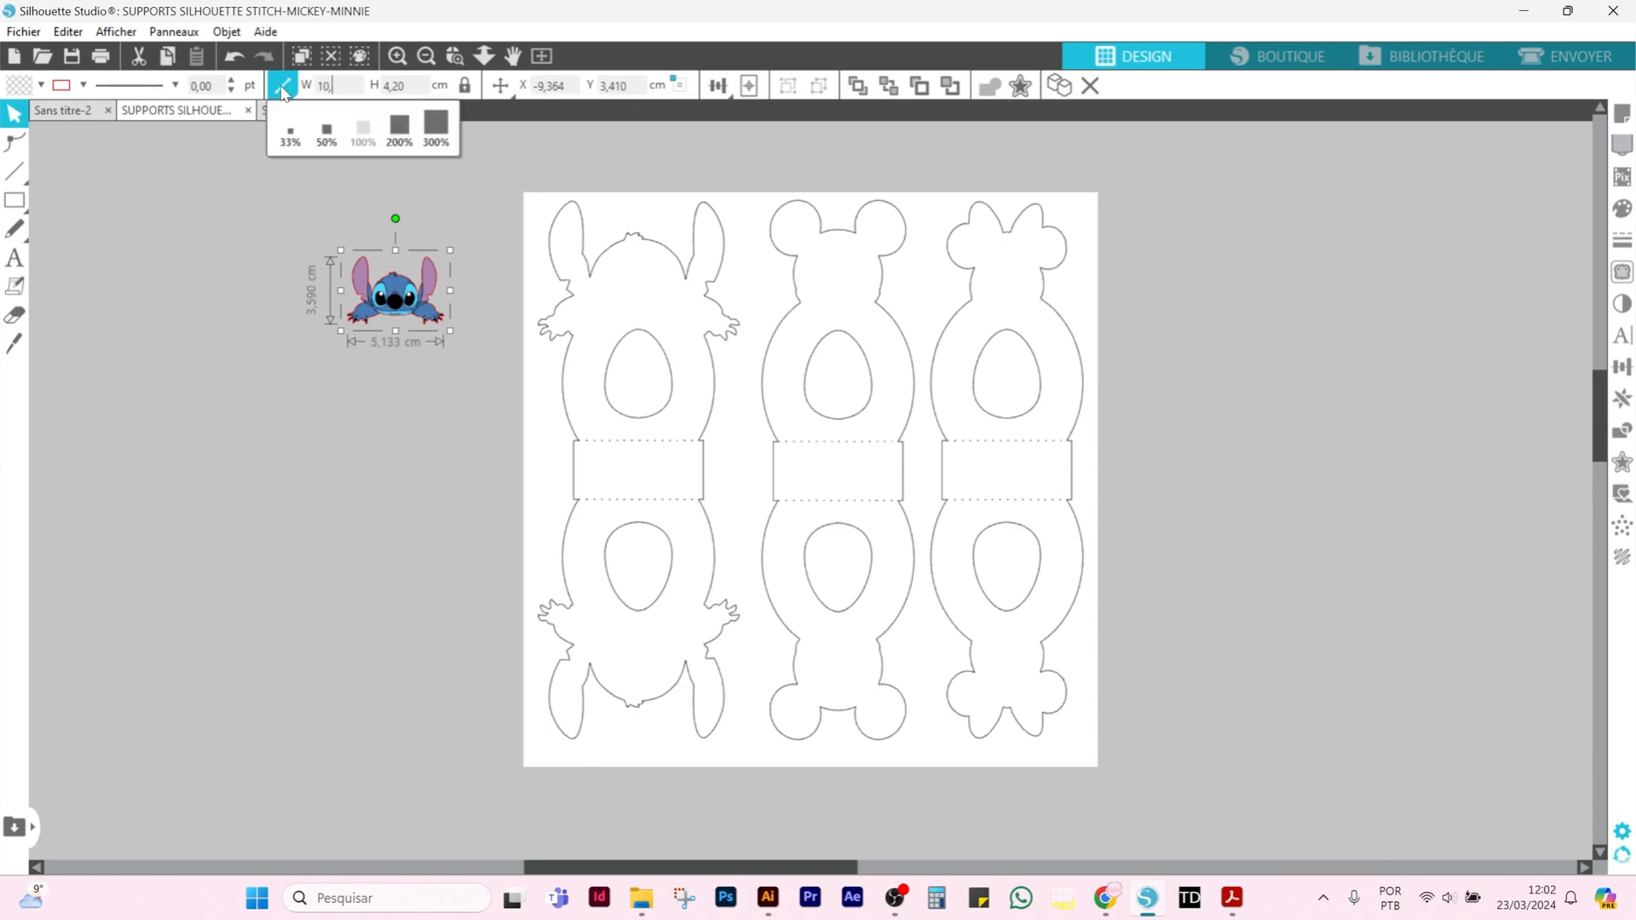
{"action": "type", "text": ",70"}
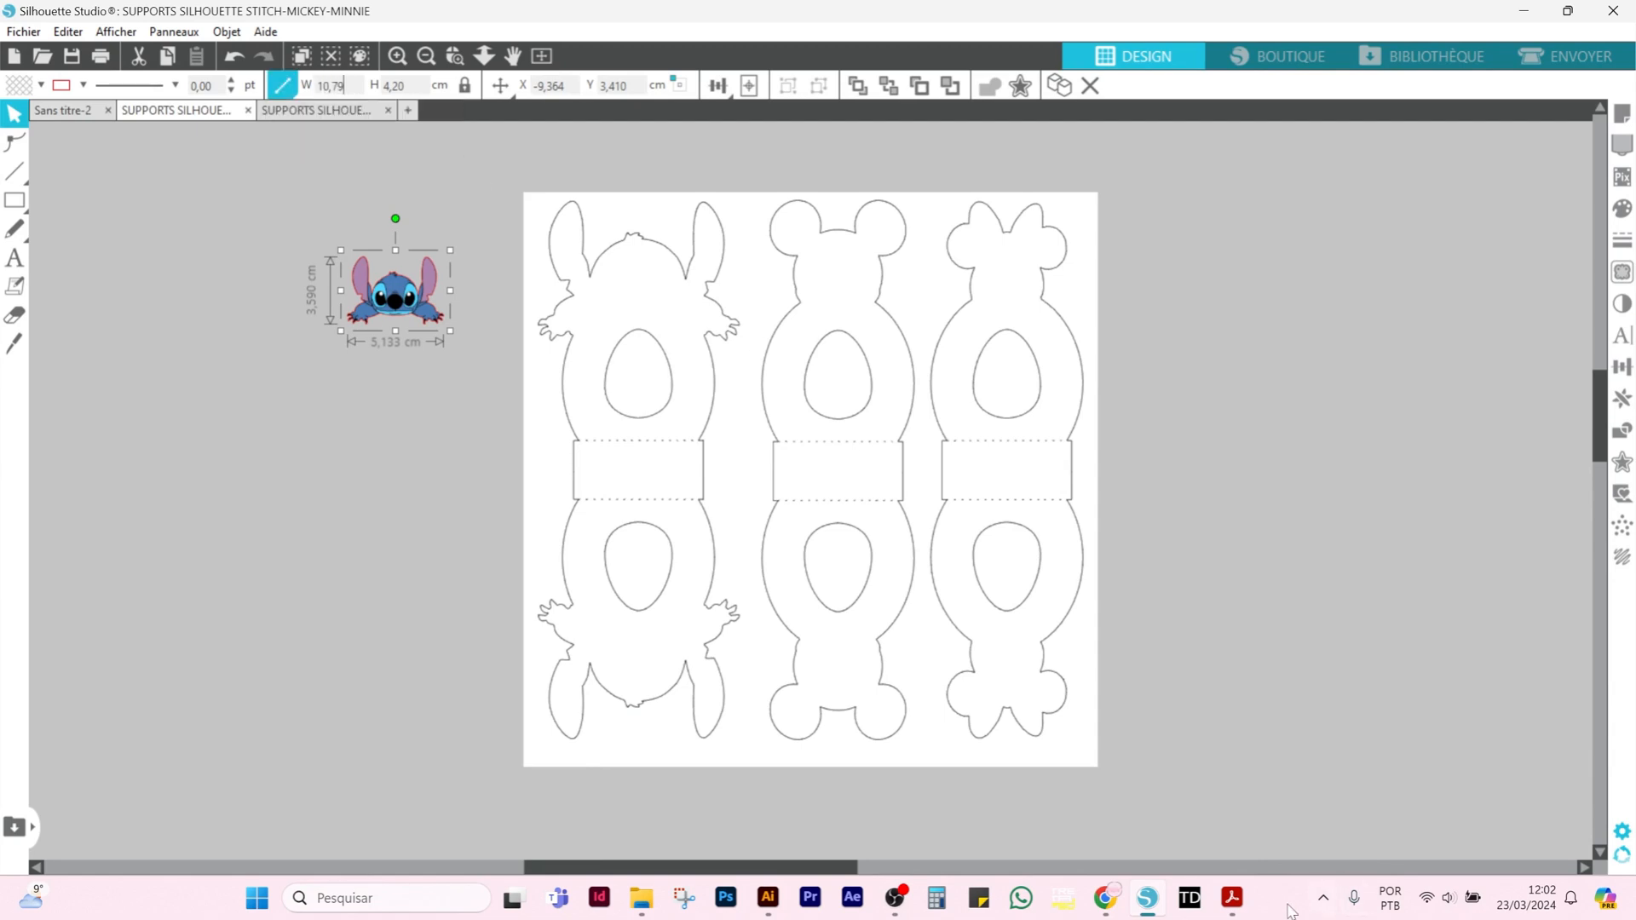
{"action": "left_click", "coordinate": [1231, 900]}
{"action": "left_click", "coordinate": [1231, 900]}
{"action": "key", "text": "Return"}
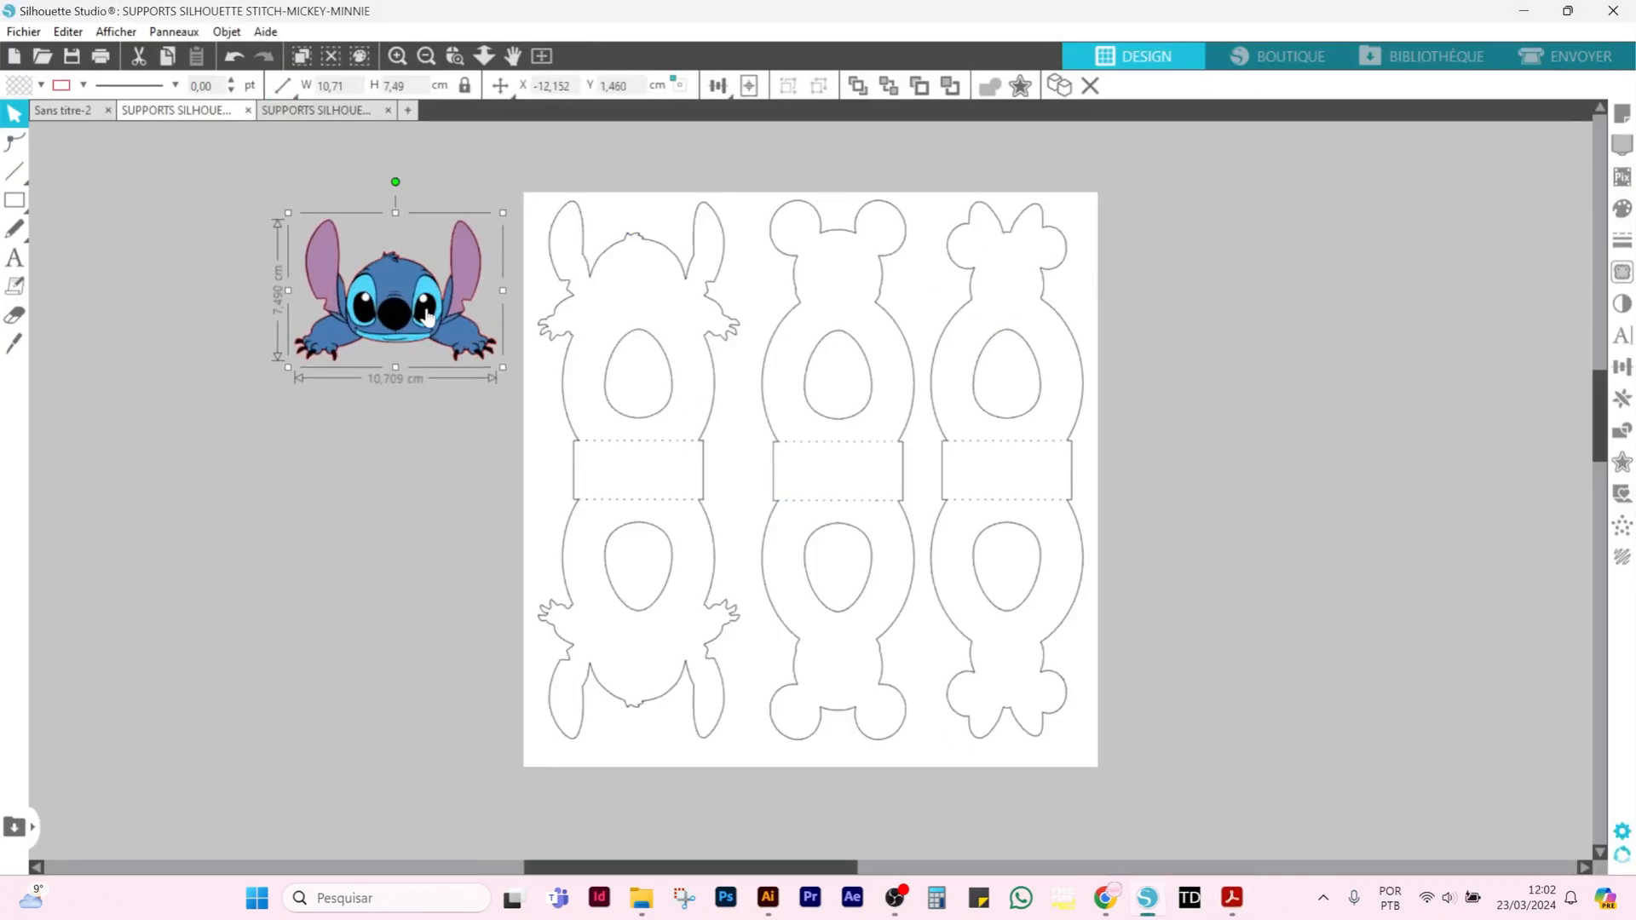
- Check the resized Stitch image's width and height against the dimensions listed in the PDF instructions
{"action": "left_click_drag", "start_coordinate": [394, 352], "coordinate": [385, 379]}
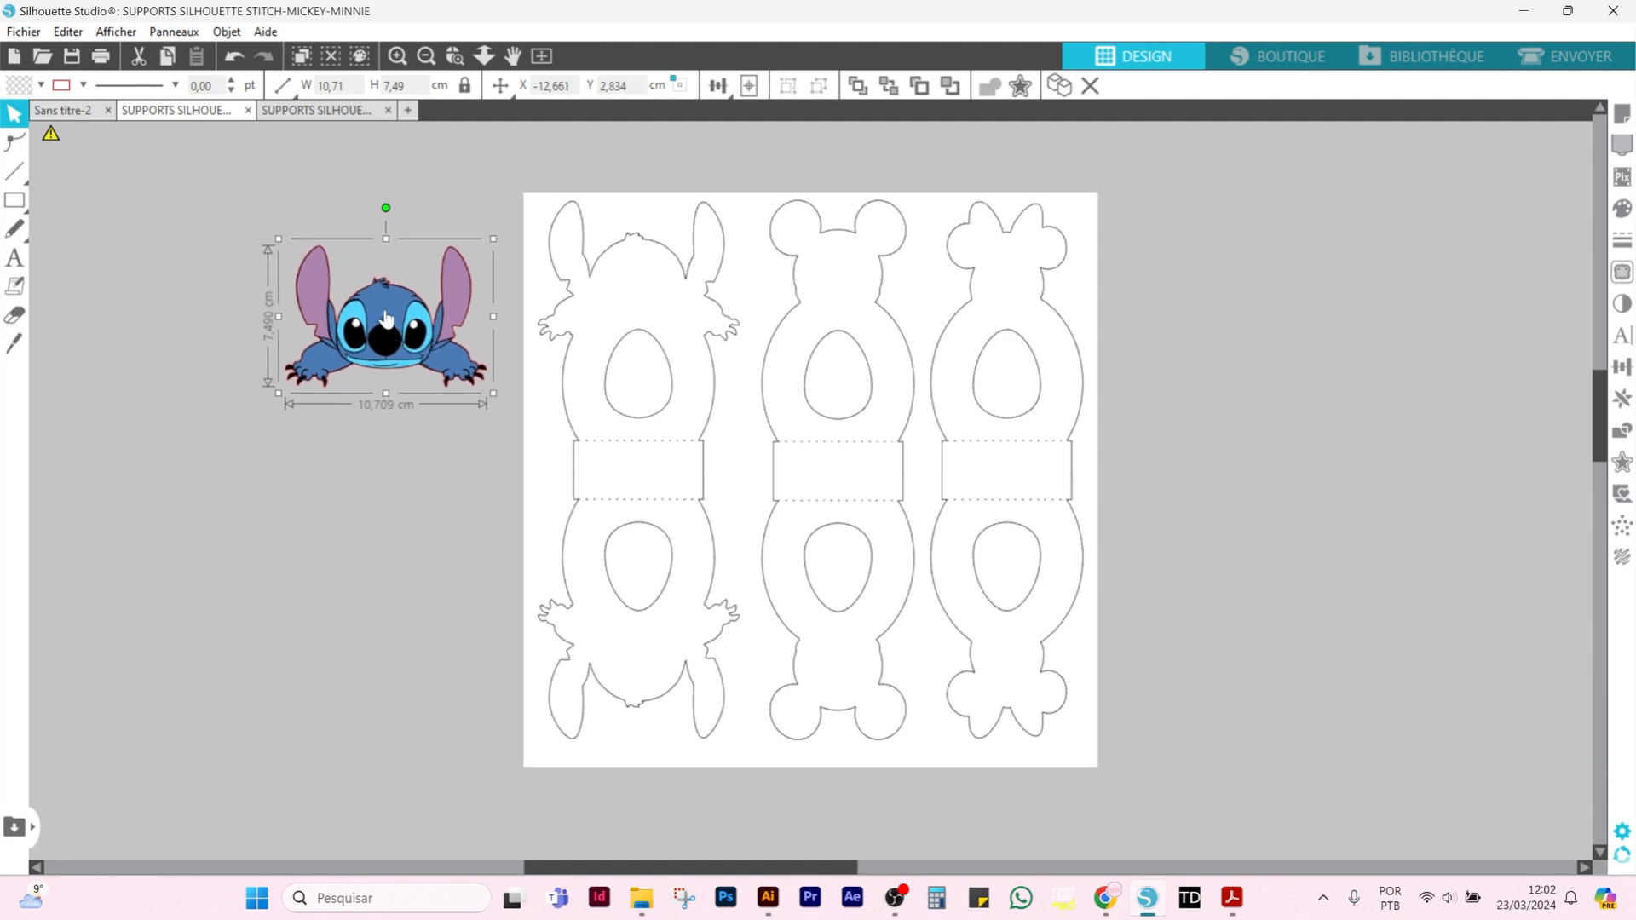
{"action": "mouse_move", "coordinate": [382, 312]}
{"action": "left_mouse_down"}
{"action": "mouse_move", "coordinate": [549, 290]}
{"action": "mouse_move", "coordinate": [392, 291]}
{"action": "left_mouse_up"}
{"action": "left_click", "coordinate": [345, 451]}
{"action": "left_click", "coordinate": [351, 315]}
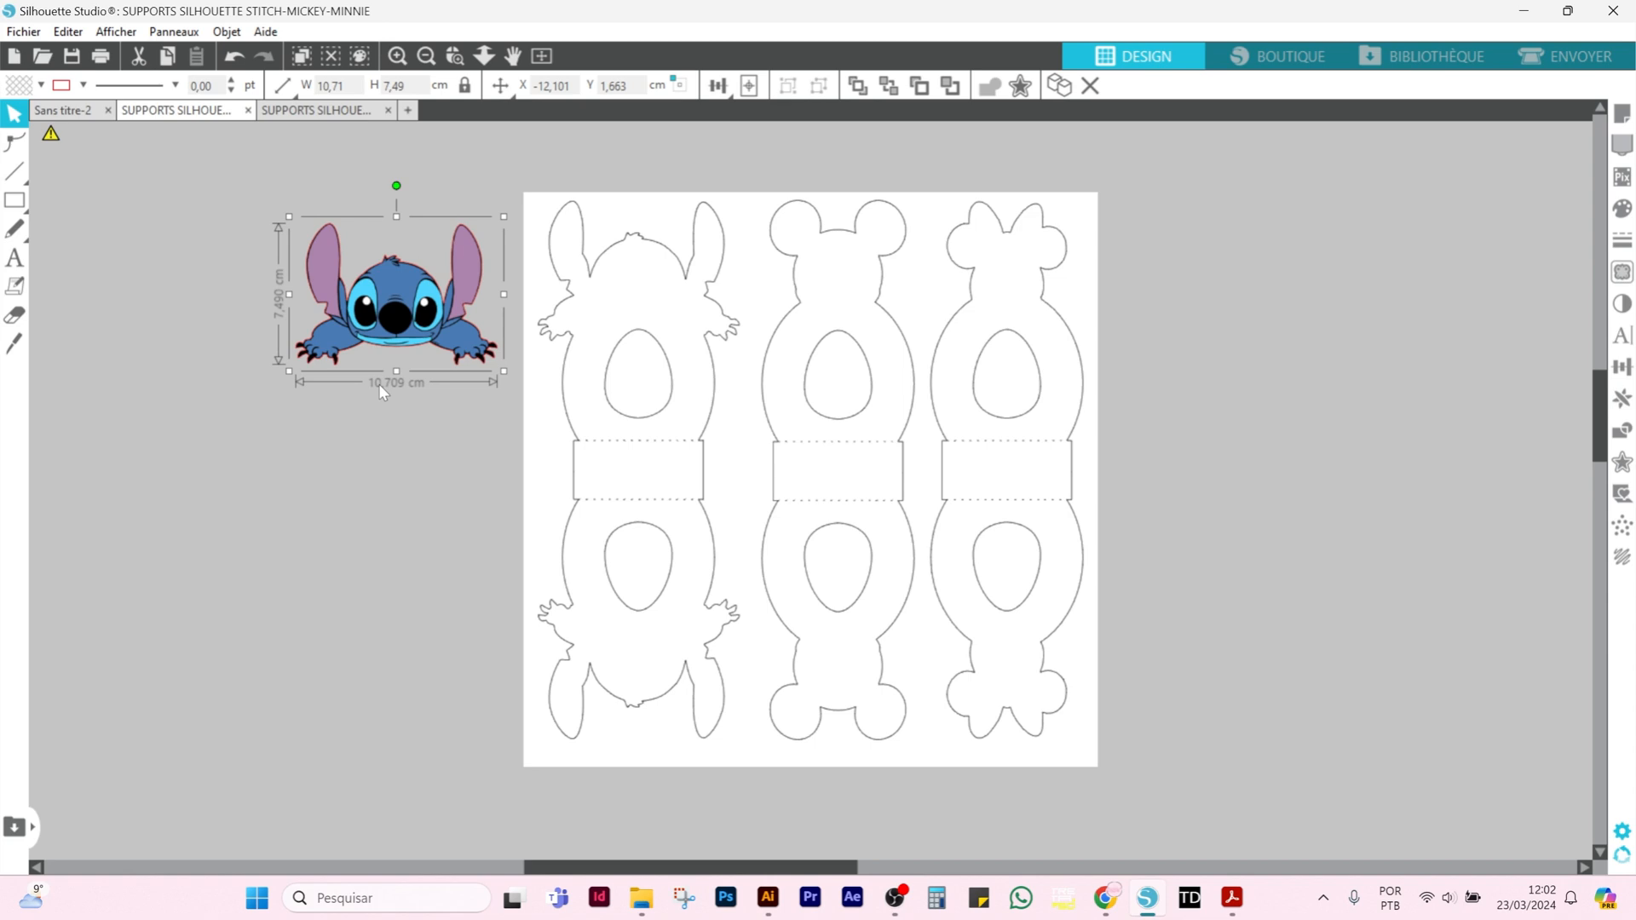
{"action": "left_click", "coordinate": [366, 457]}
{"action": "left_click", "coordinate": [380, 304]}
{"action": "left_click", "coordinate": [1229, 900]}
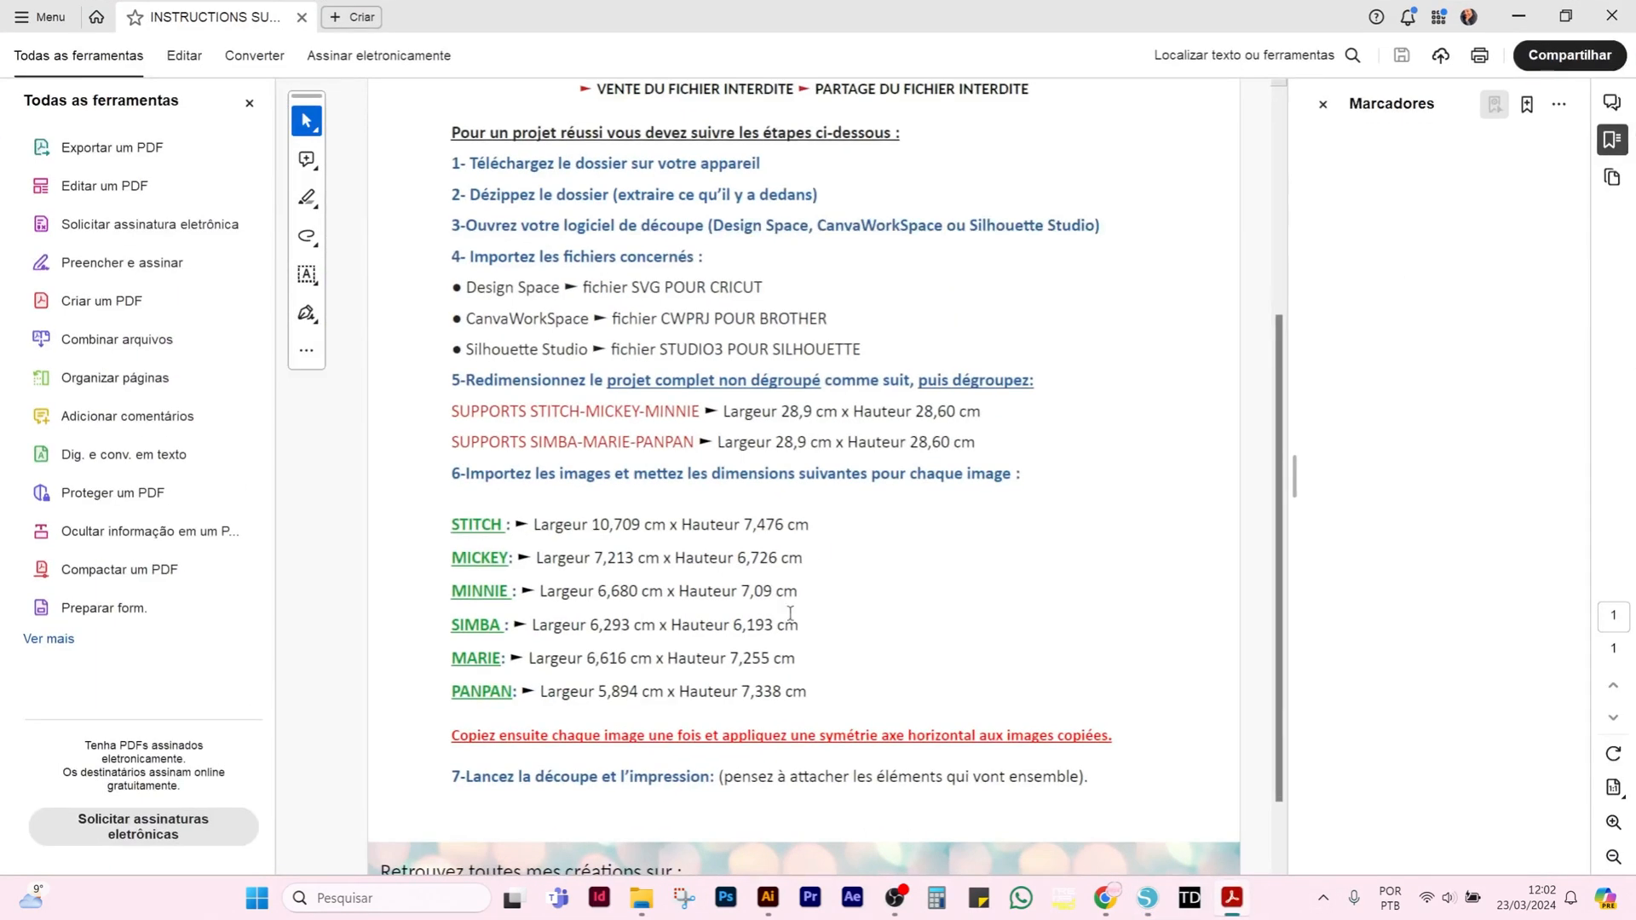
{"action": "mouse_move", "coordinate": [1234, 901]}
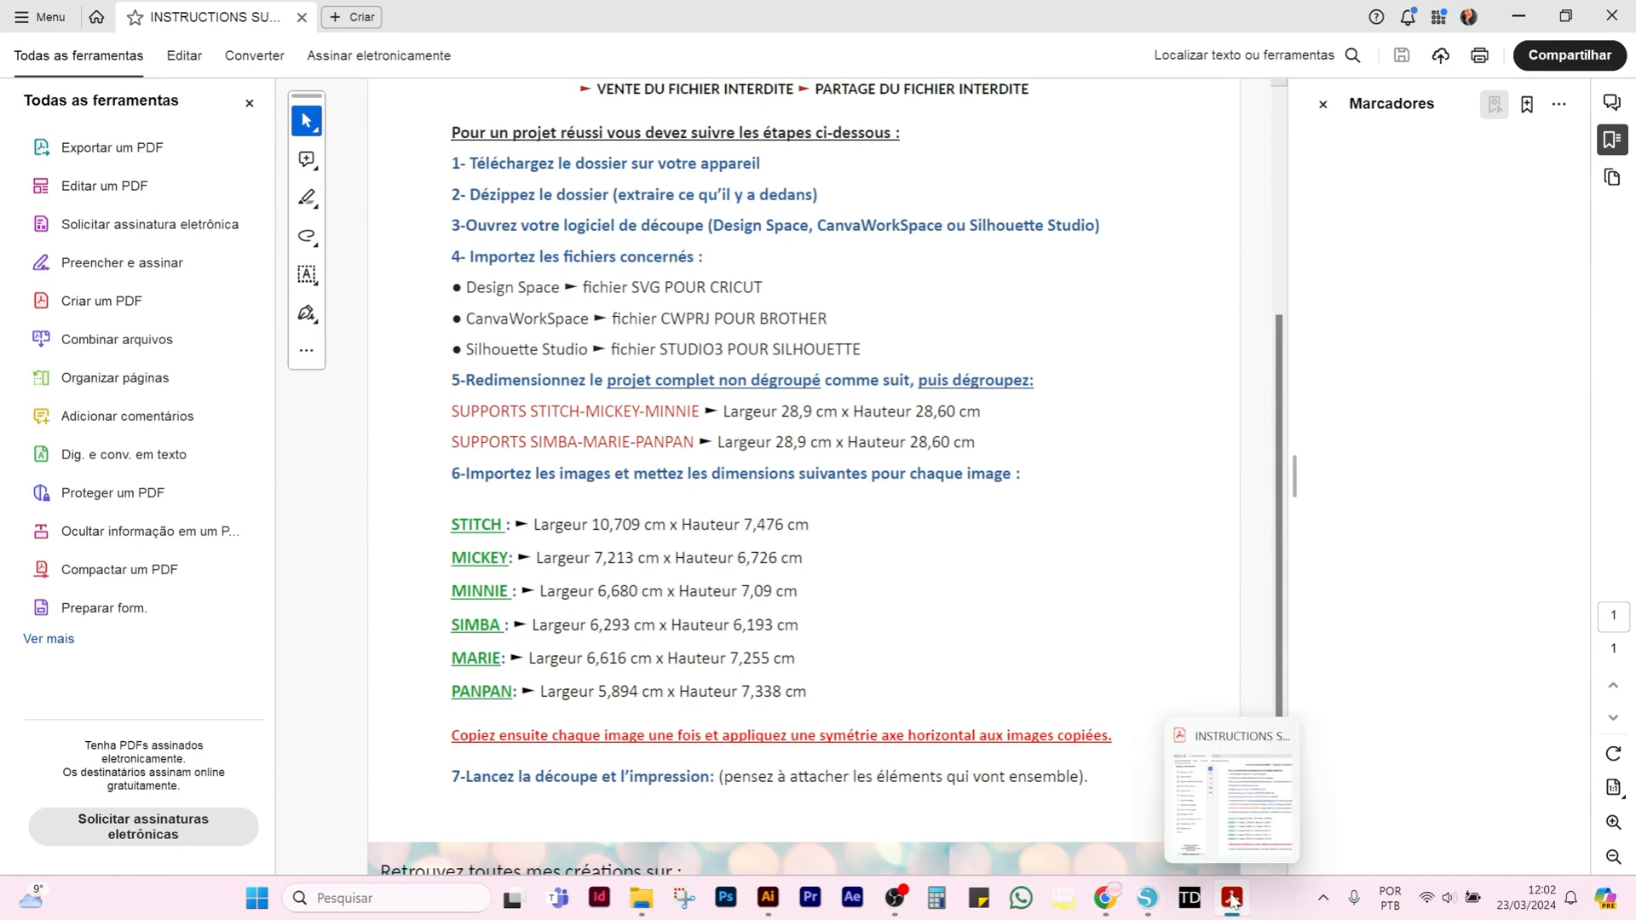
{"action": "left_click", "coordinate": [1231, 900]}
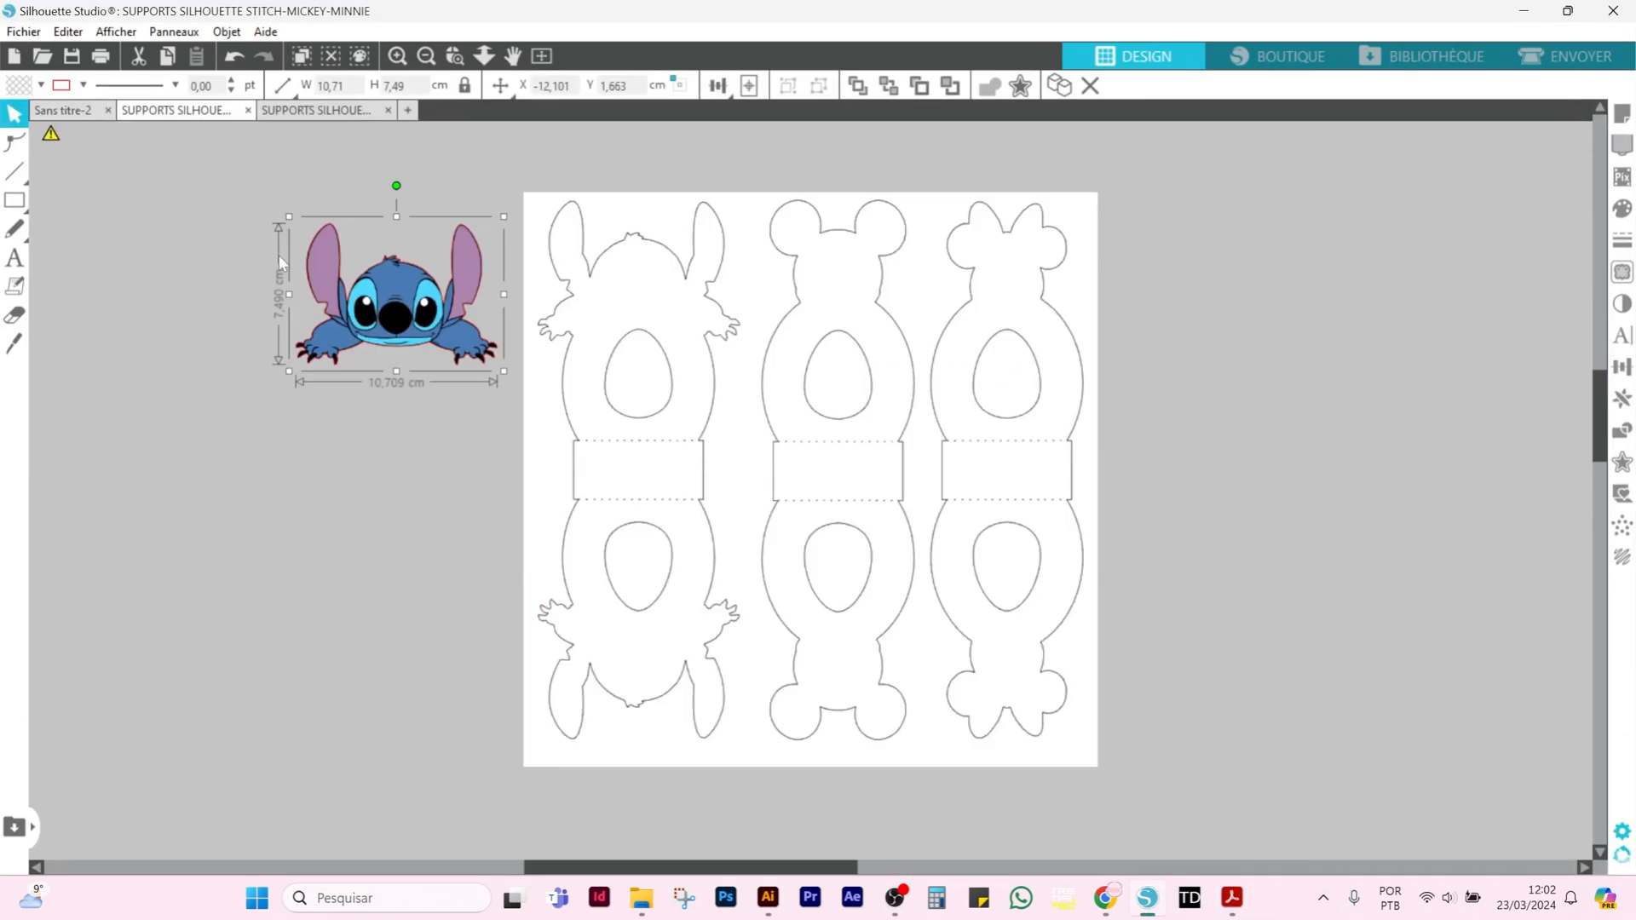
- Position the Stitch image over the upper head outline of the Stitch support, matching its ears and hands
{"action": "left_click_drag", "start_coordinate": [435, 313], "coordinate": [625, 297]}
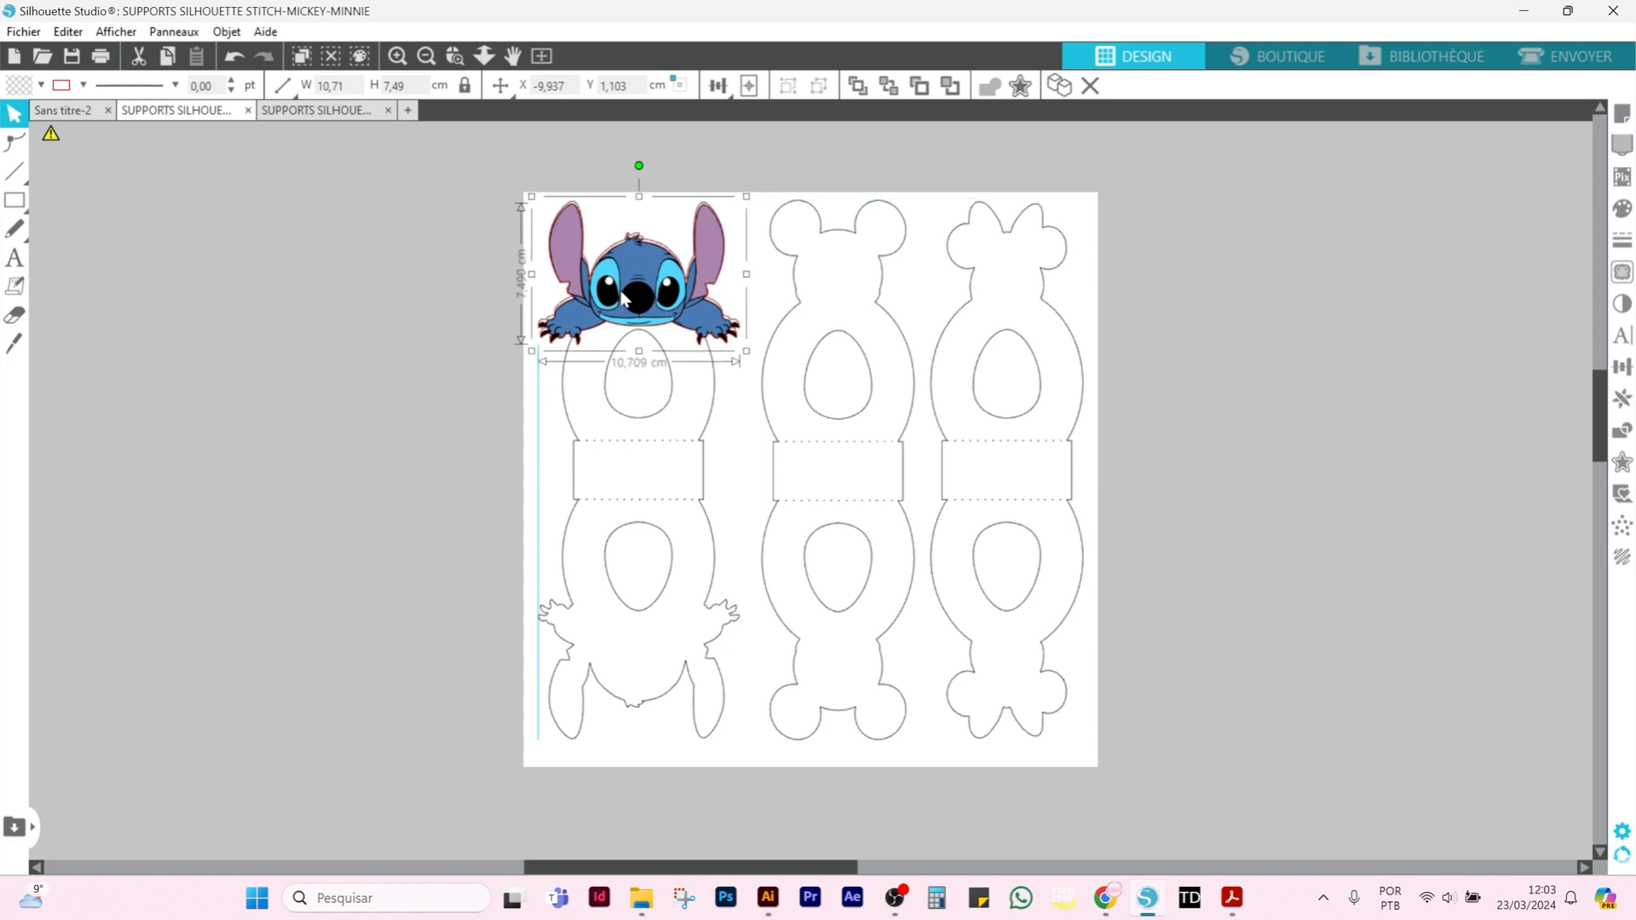
{"action": "left_click_drag", "start_coordinate": [625, 297], "coordinate": [623, 295]}
- Try mirroring the Stitch image vertically and moving it onto the support's lower head outline, and undo both changes
{"action": "right_click", "coordinate": [622, 294]}
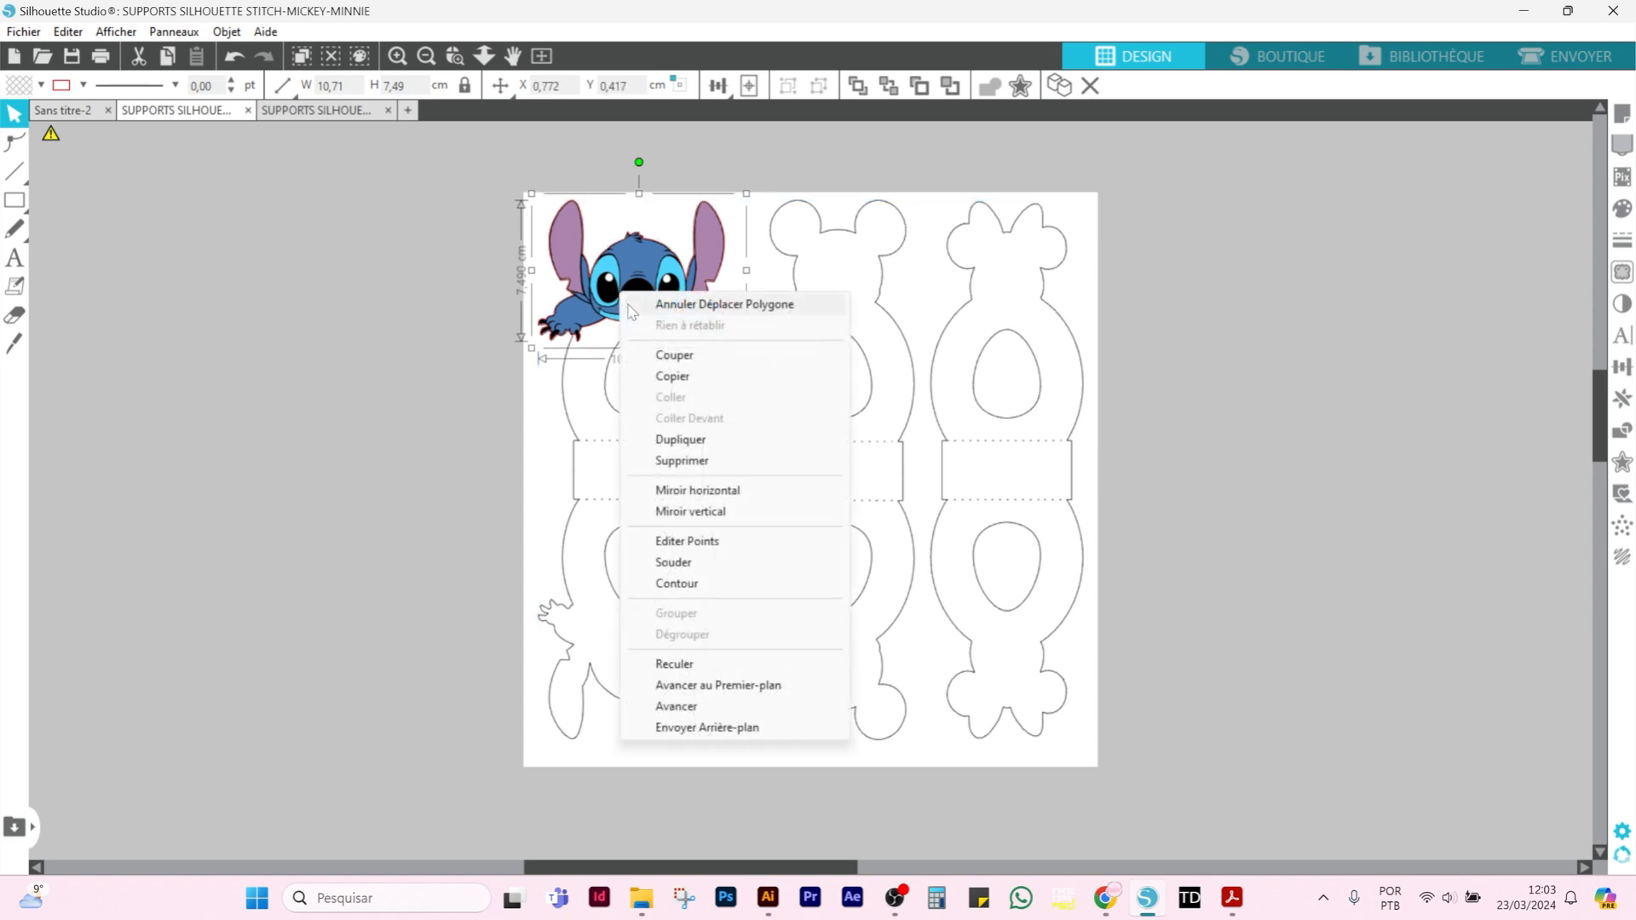
{"action": "left_click", "coordinate": [704, 511]}
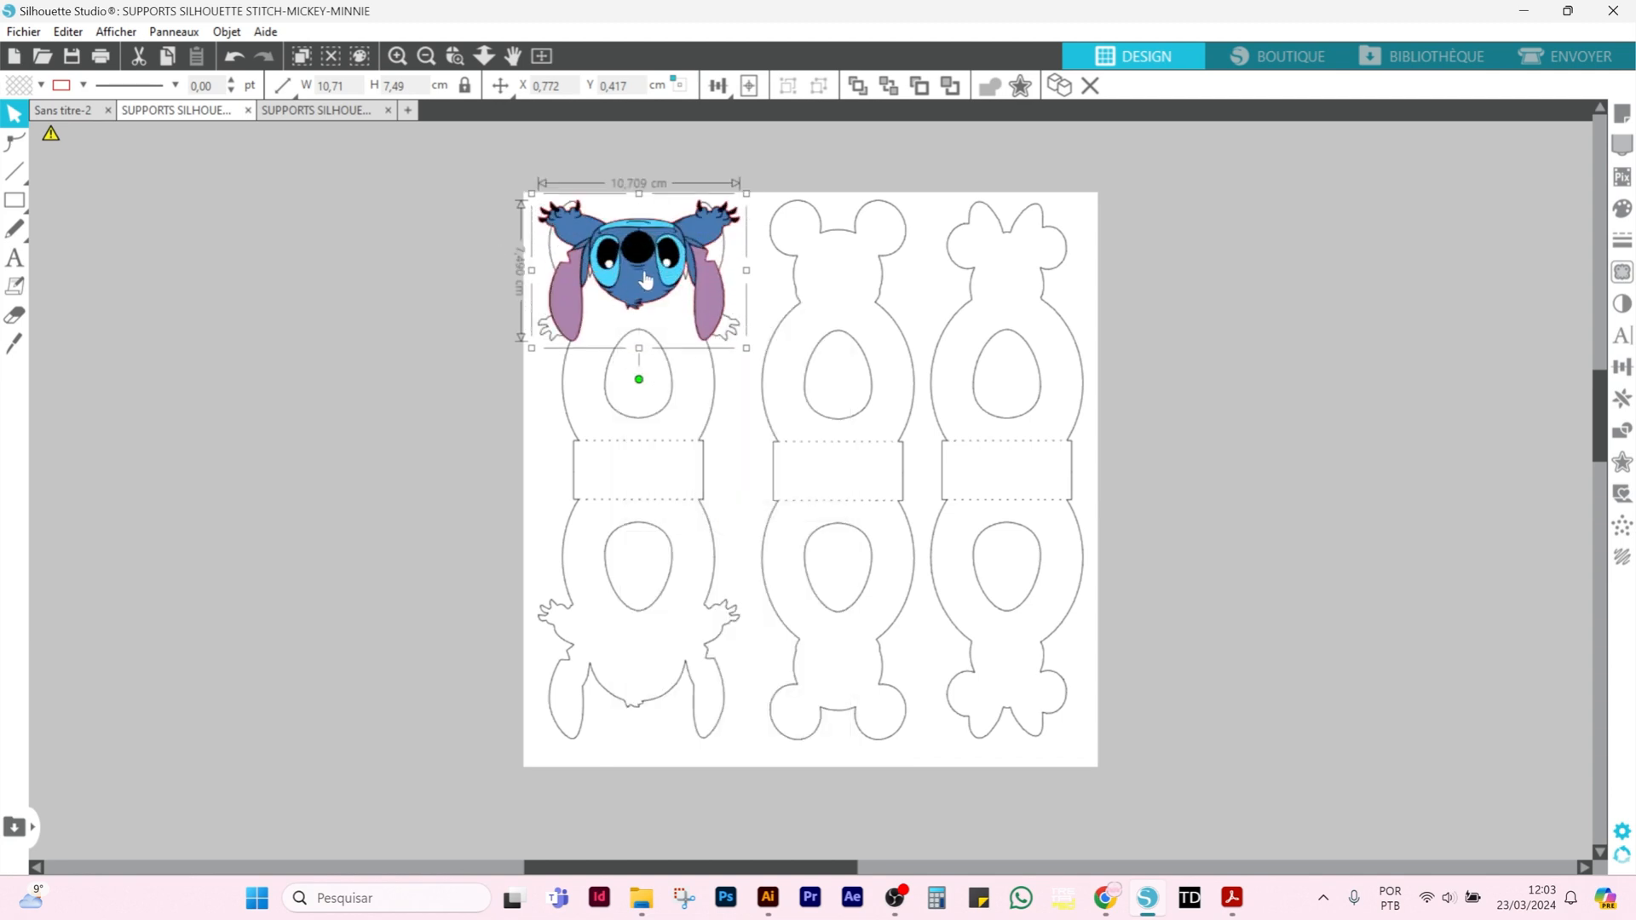
{"action": "left_click_drag", "start_coordinate": [646, 277], "coordinate": [652, 693]}
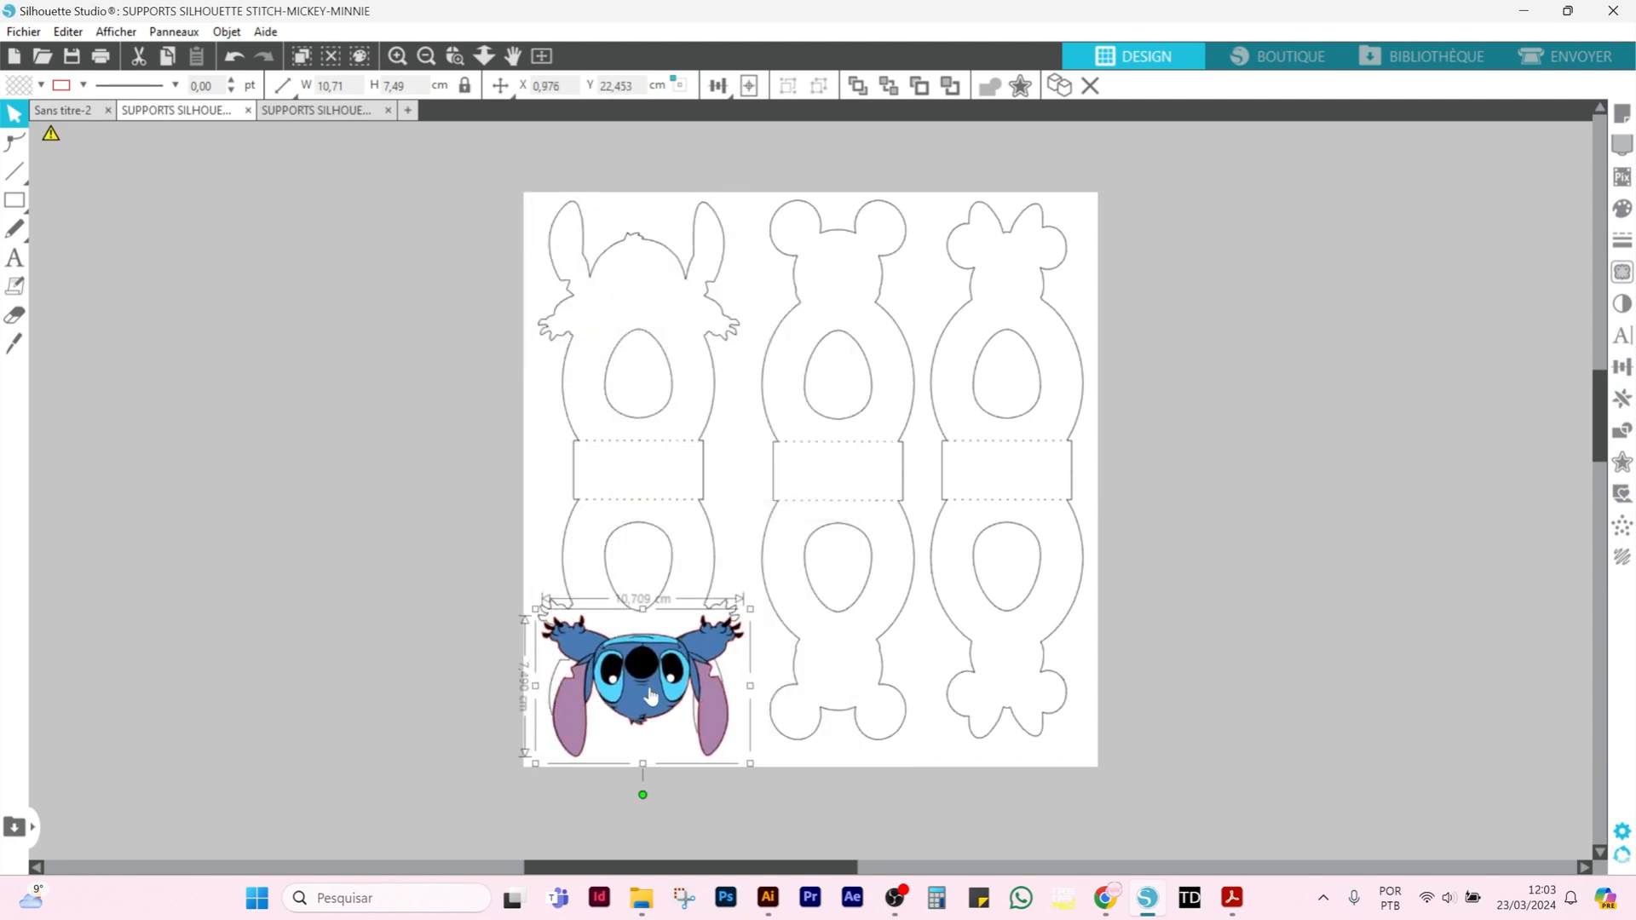
{"action": "key", "text": "ctrl+z"}
{"action": "key", "text": "ctrl+z"}
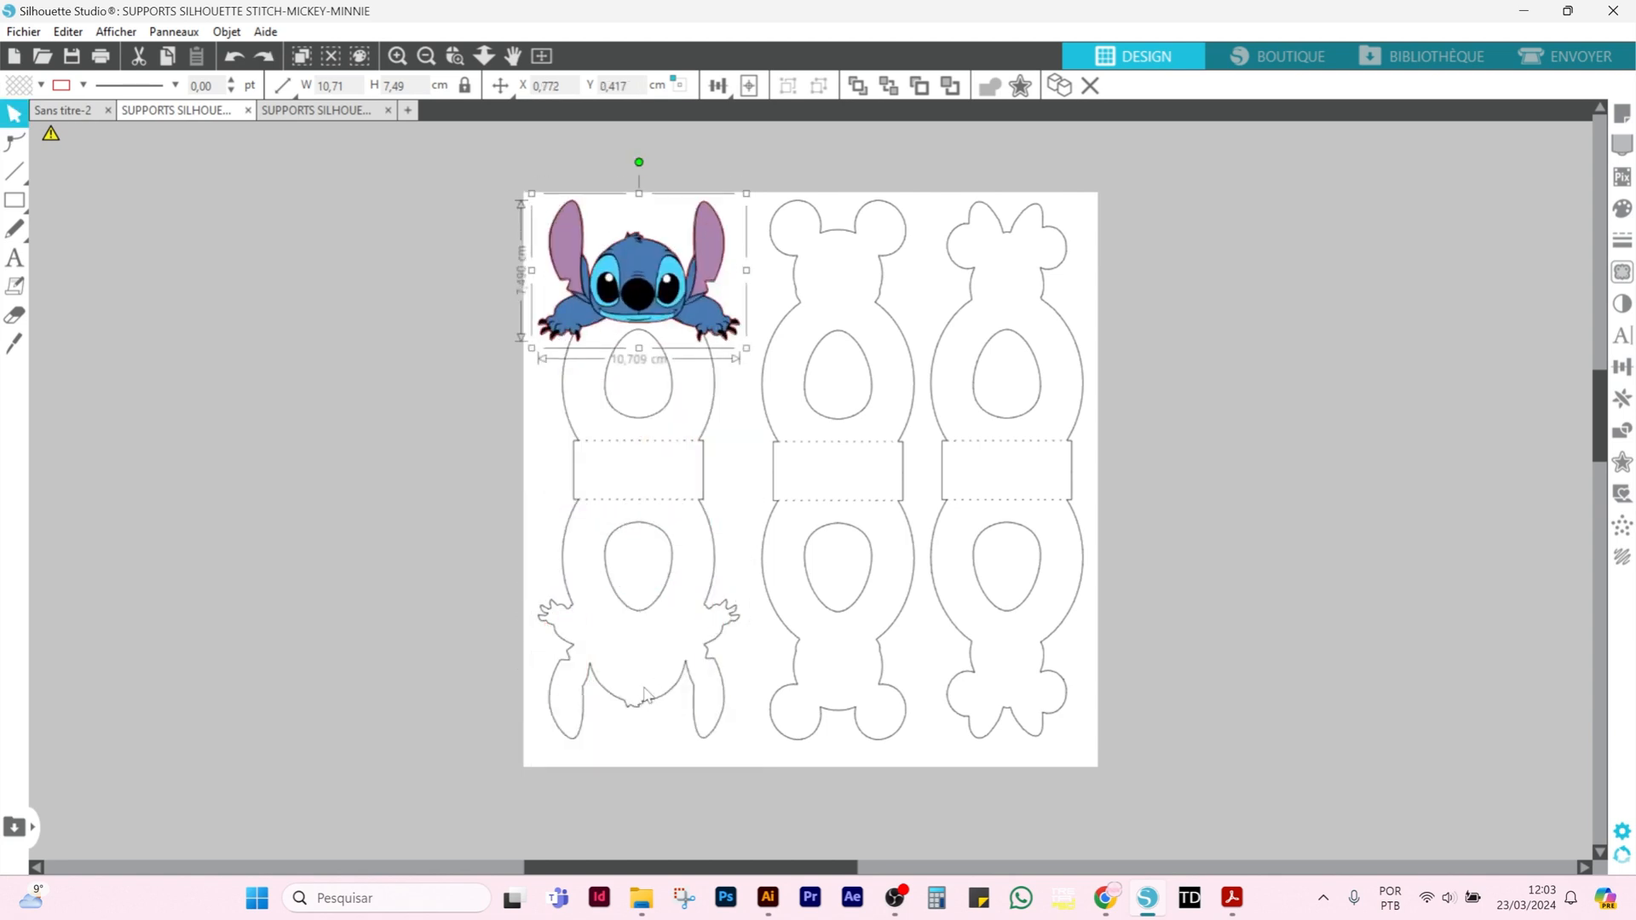
- Copy the Stitch image on the support and paste a second one into the document
{"action": "right_click", "coordinate": [630, 295]}
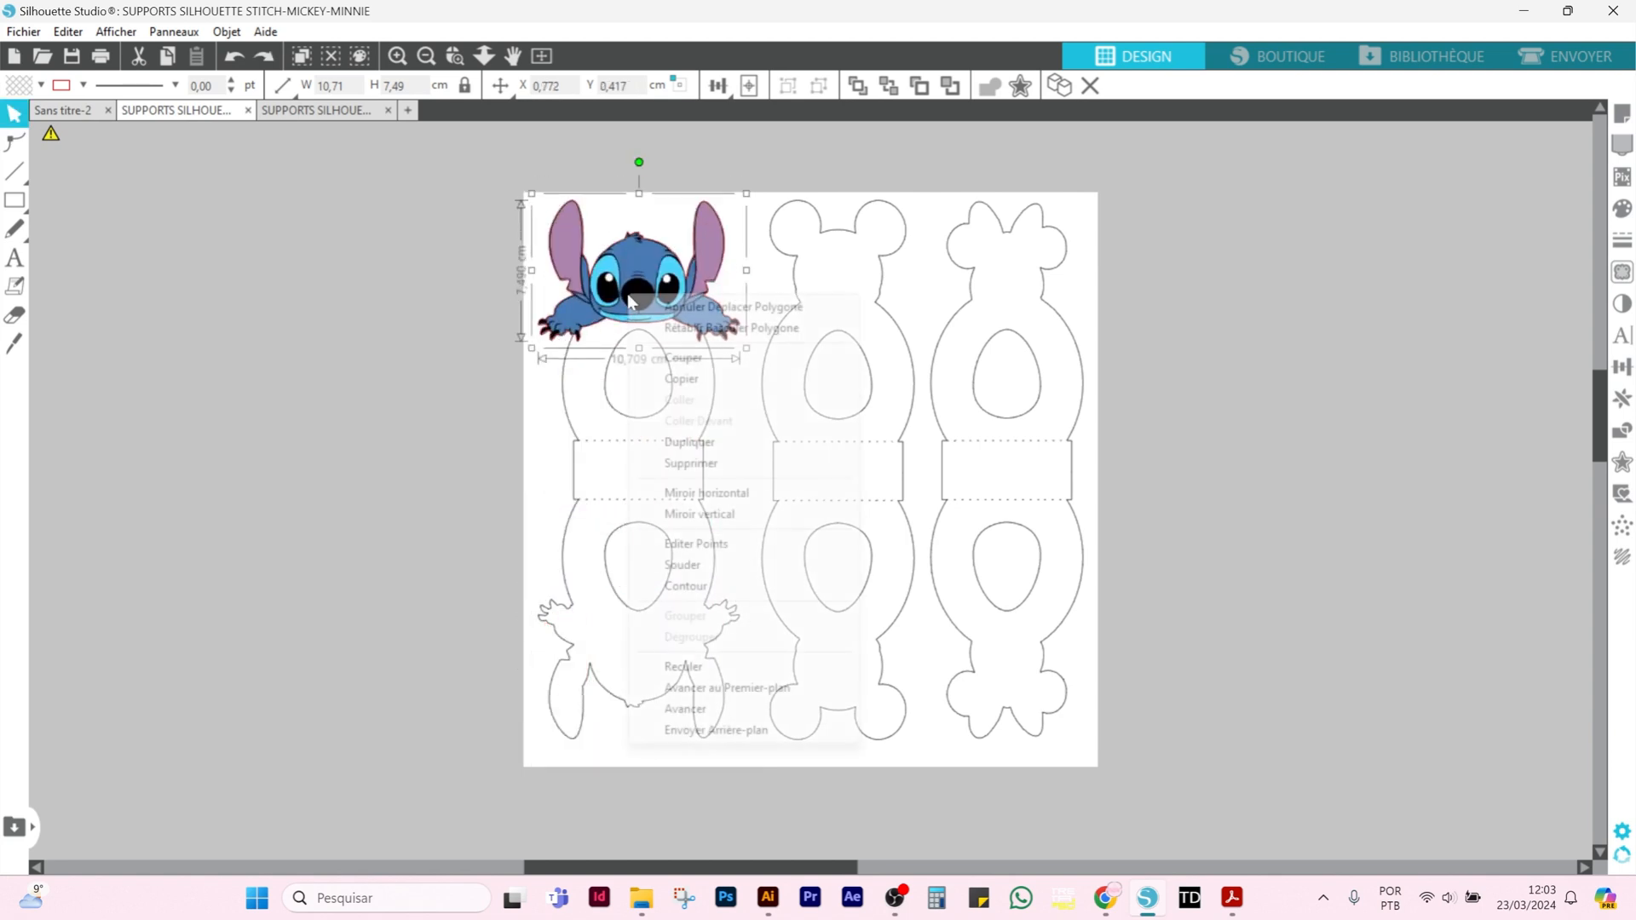
{"action": "left_click", "coordinate": [686, 379]}
{"action": "right_click", "coordinate": [458, 368]}
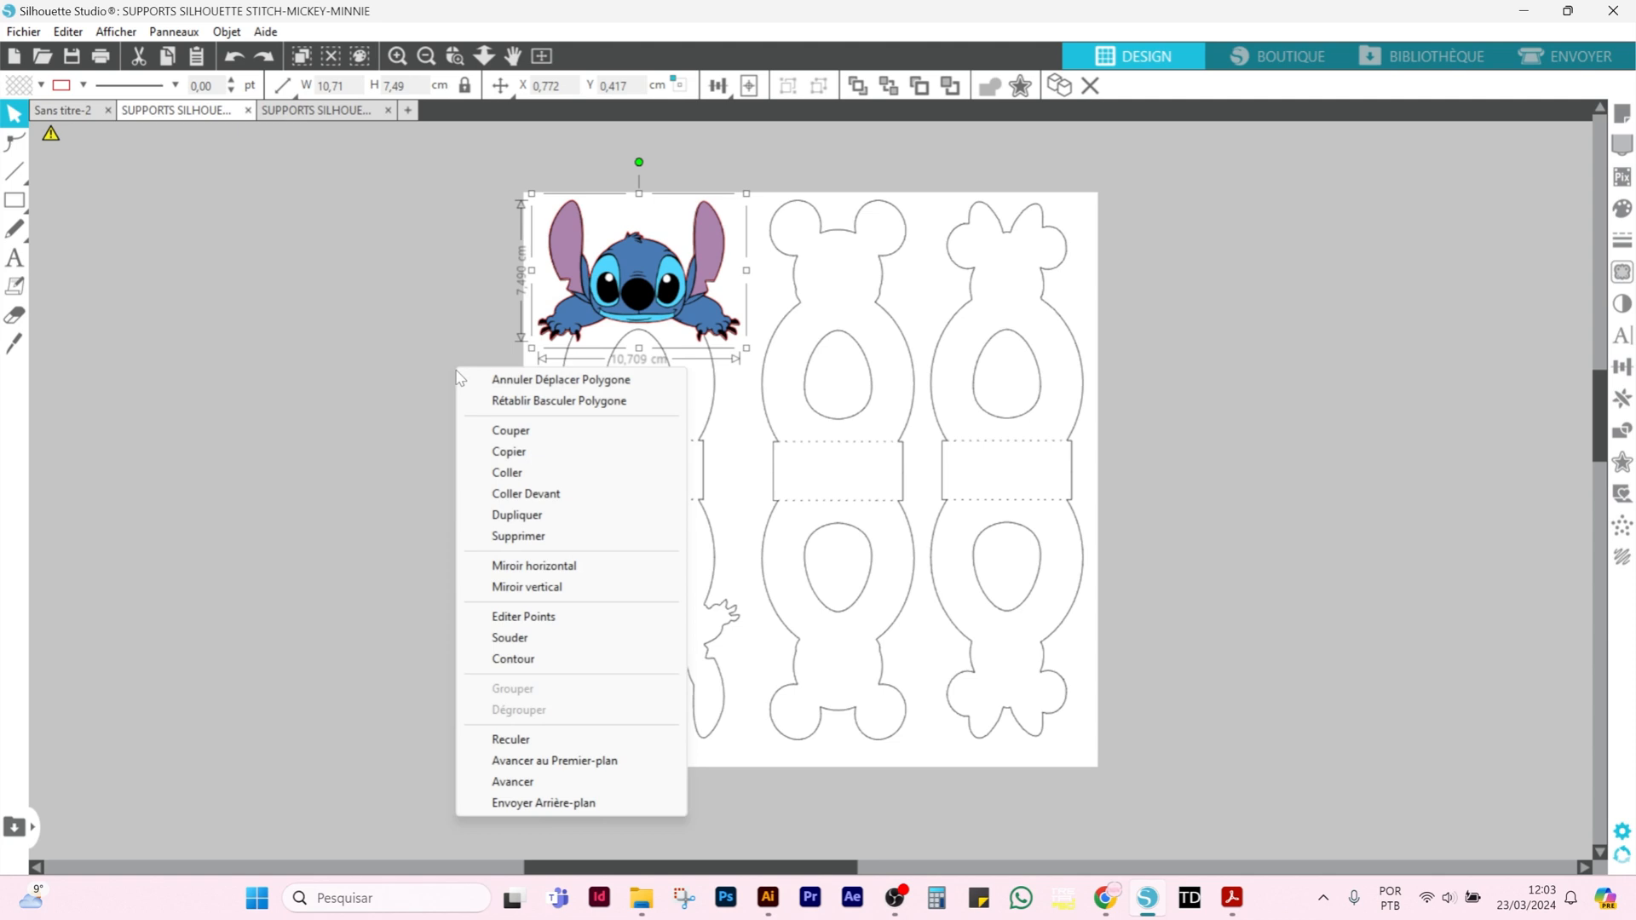
{"action": "left_click", "coordinate": [528, 470]}
- Mirror the pasted Stitch copy vertically and align it over the lower head outline of the Stitch support
{"action": "right_click", "coordinate": [729, 308]}
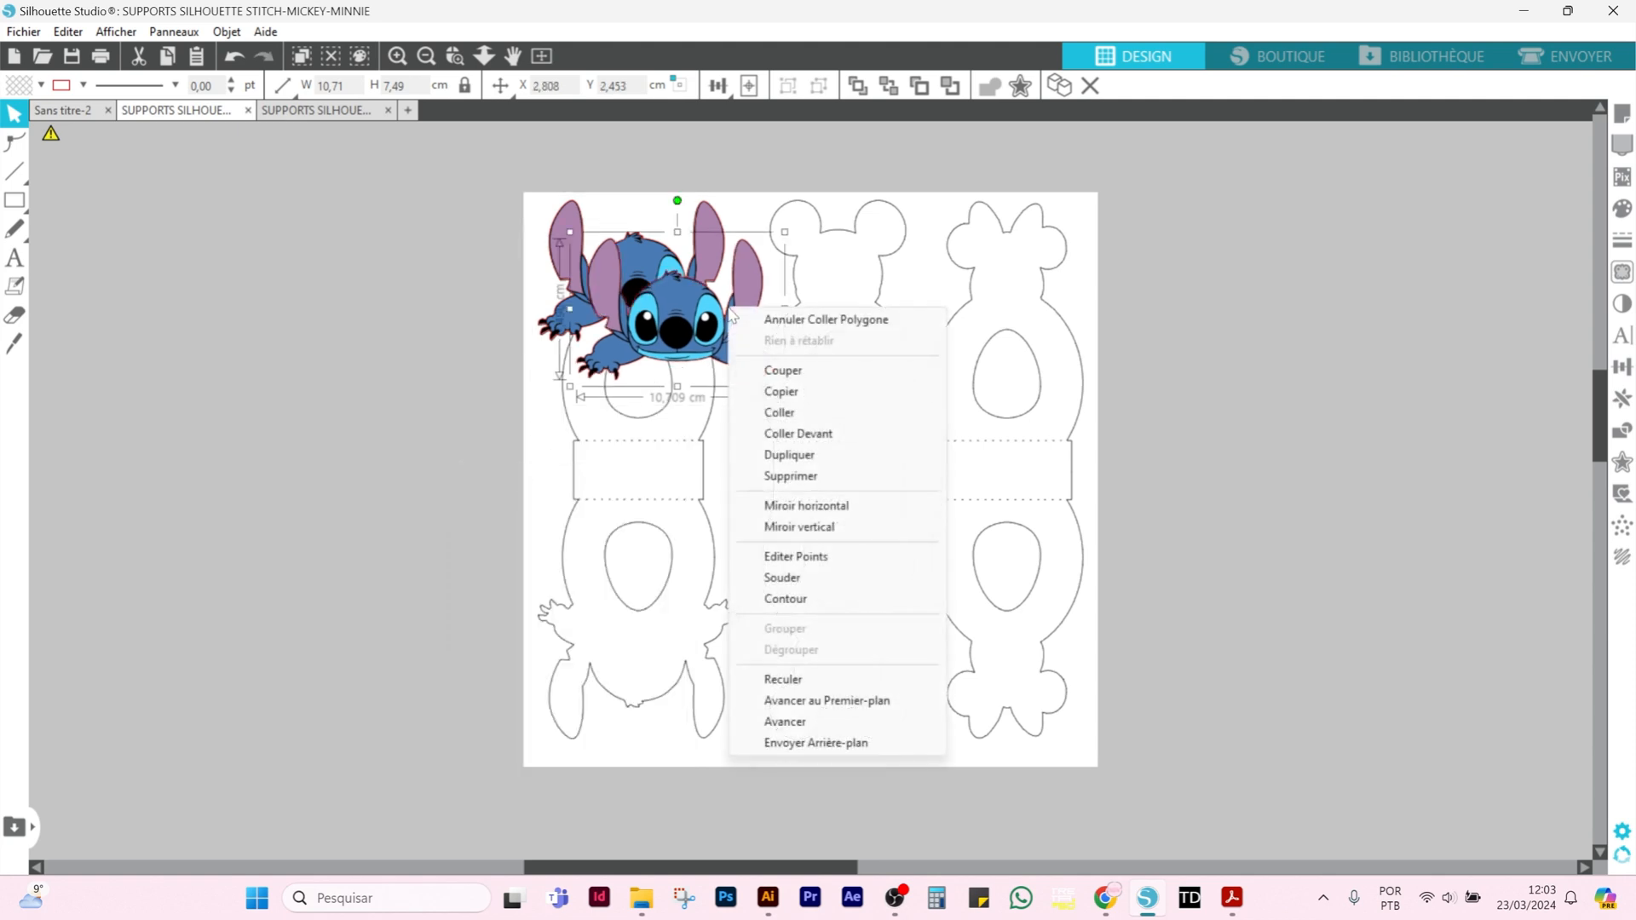
{"action": "left_click", "coordinate": [809, 529]}
{"action": "left_click_drag", "start_coordinate": [674, 317], "coordinate": [634, 669]}
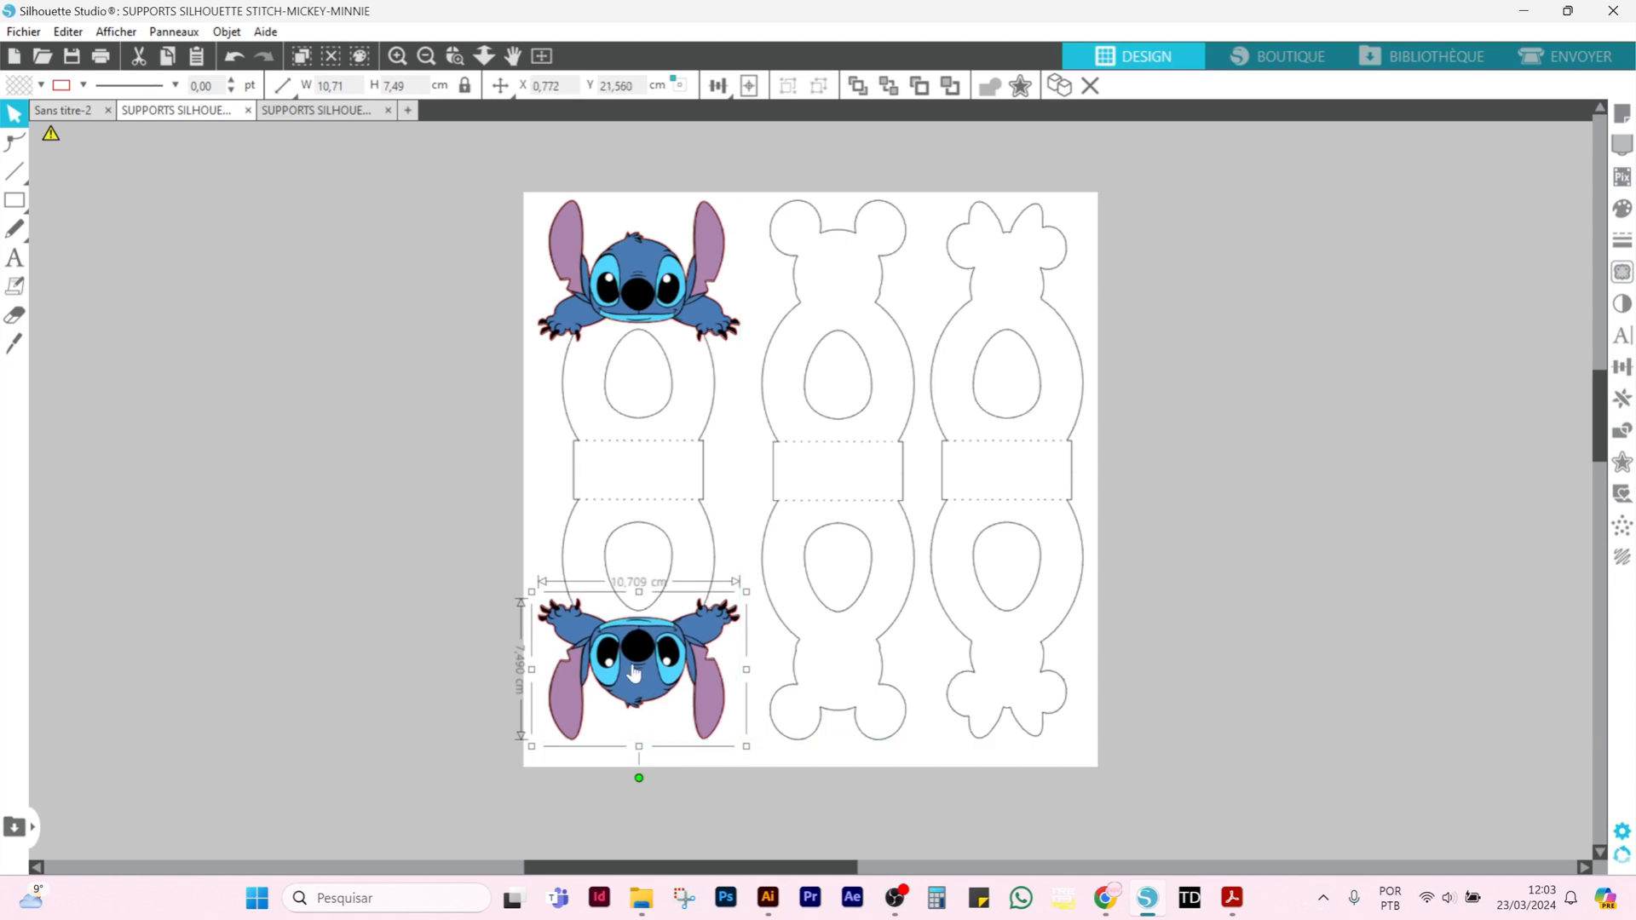
{"action": "key", "text": "Up"}
{"action": "left_click", "coordinate": [632, 804]}
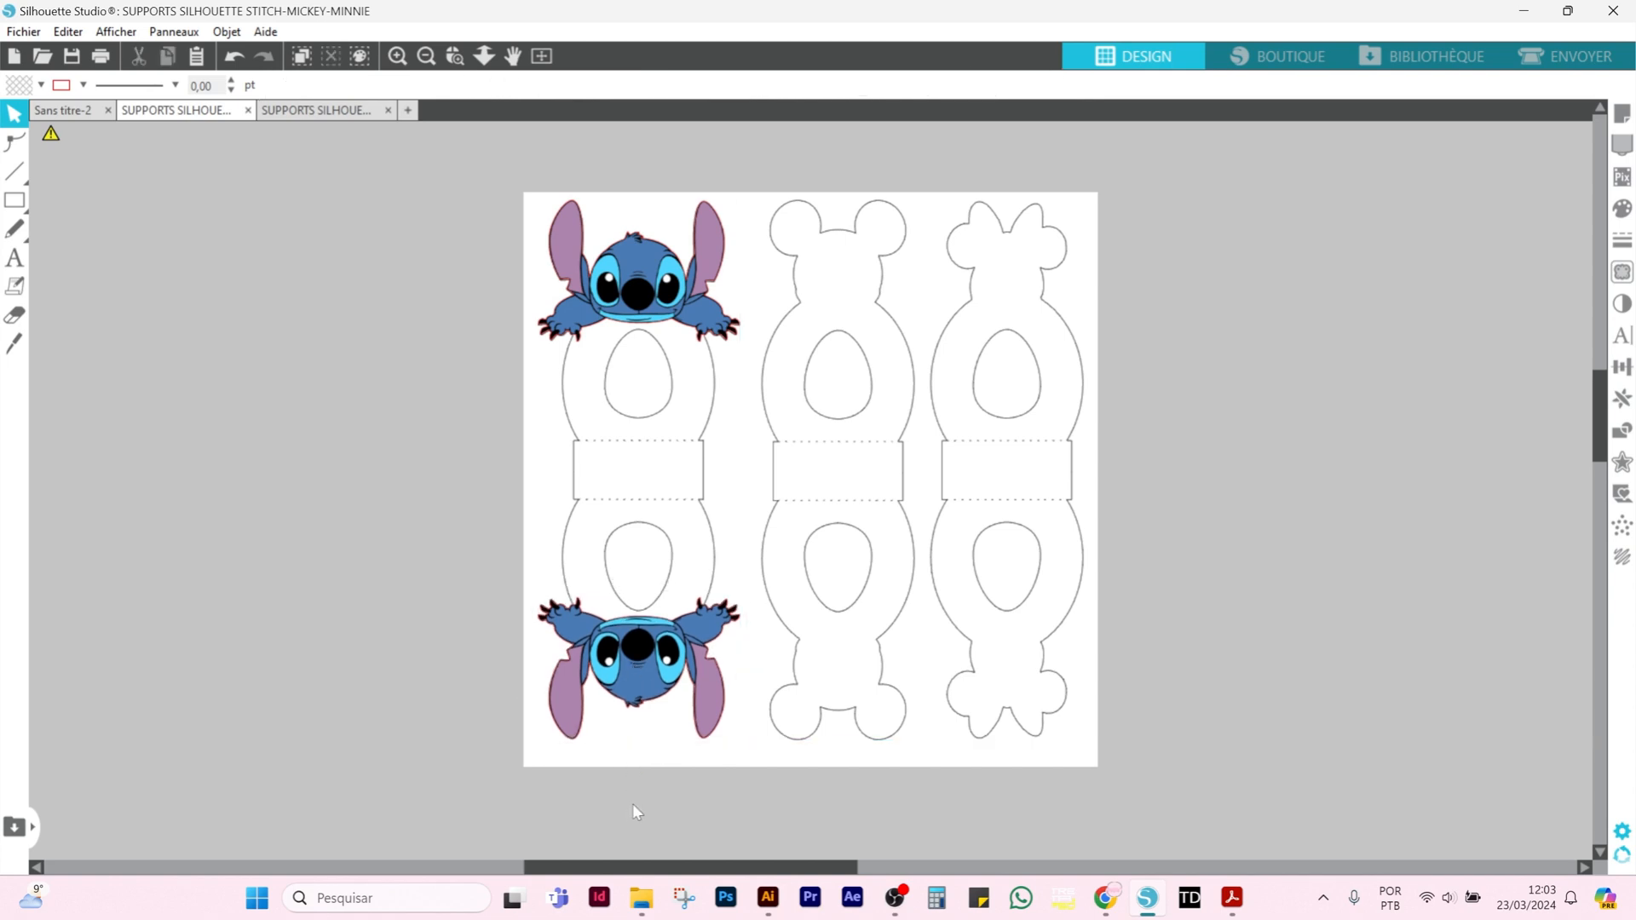
- Move the upside-down Stitch copy off its support onto the empty area beside the page
{"action": "left_click", "coordinate": [622, 650]}
{"action": "left_click", "coordinate": [465, 748]}
{"action": "left_click_drag", "start_coordinate": [640, 675], "coordinate": [379, 490]}
{"action": "left_click", "coordinate": [405, 633]}
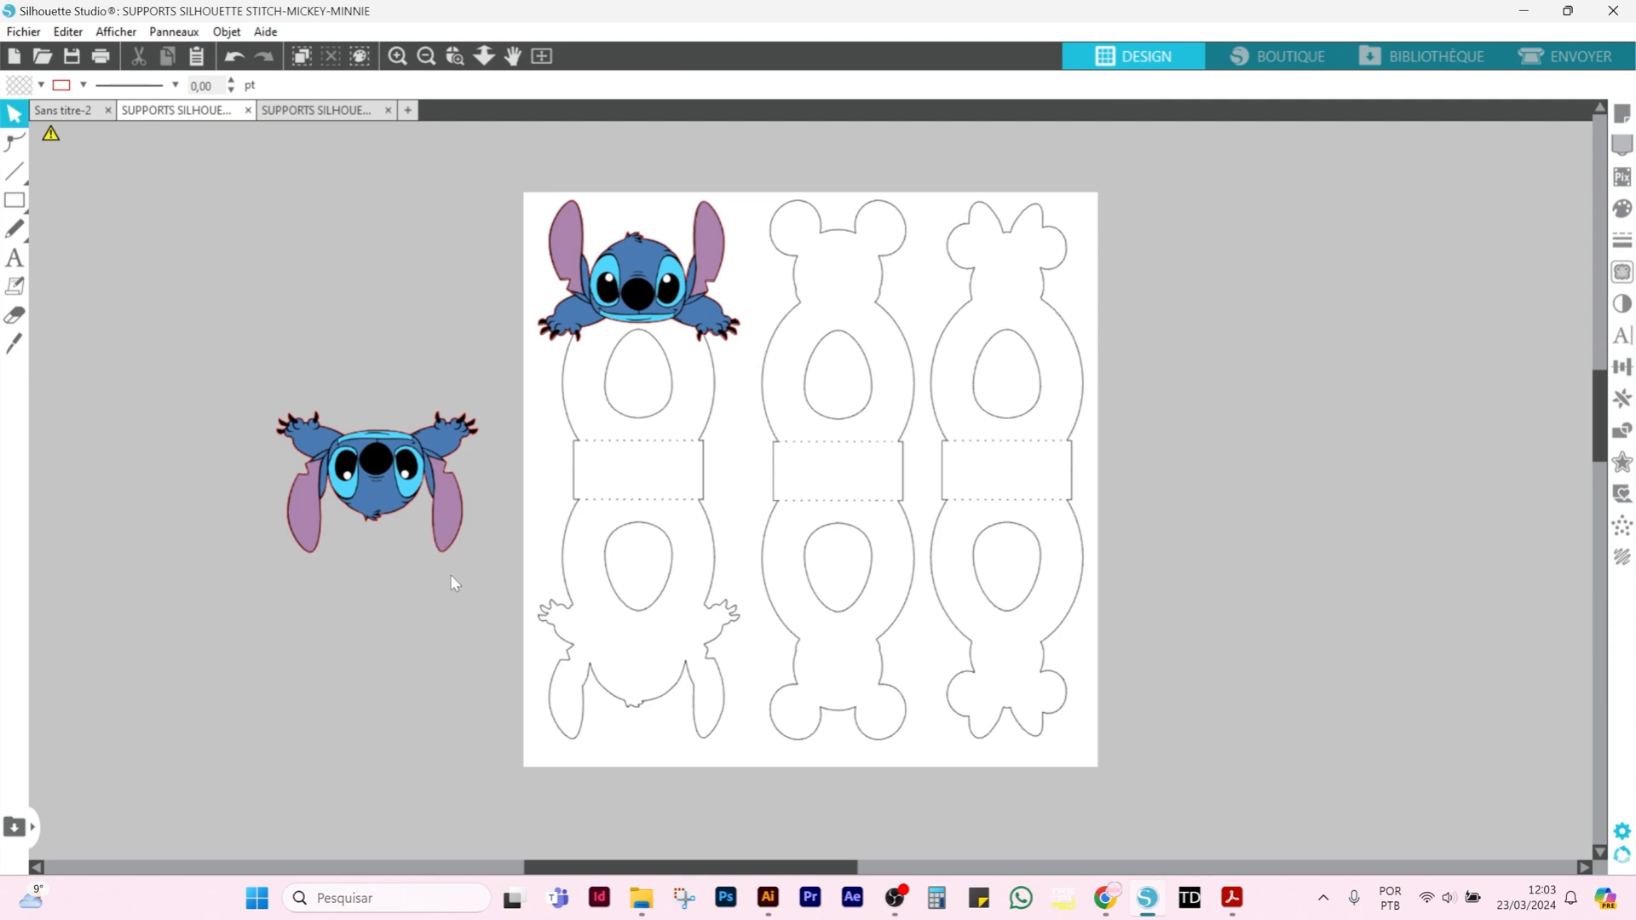
{"action": "left_click", "coordinate": [443, 501]}
{"action": "left_click", "coordinate": [256, 383]}
{"action": "left_click", "coordinate": [400, 513]}
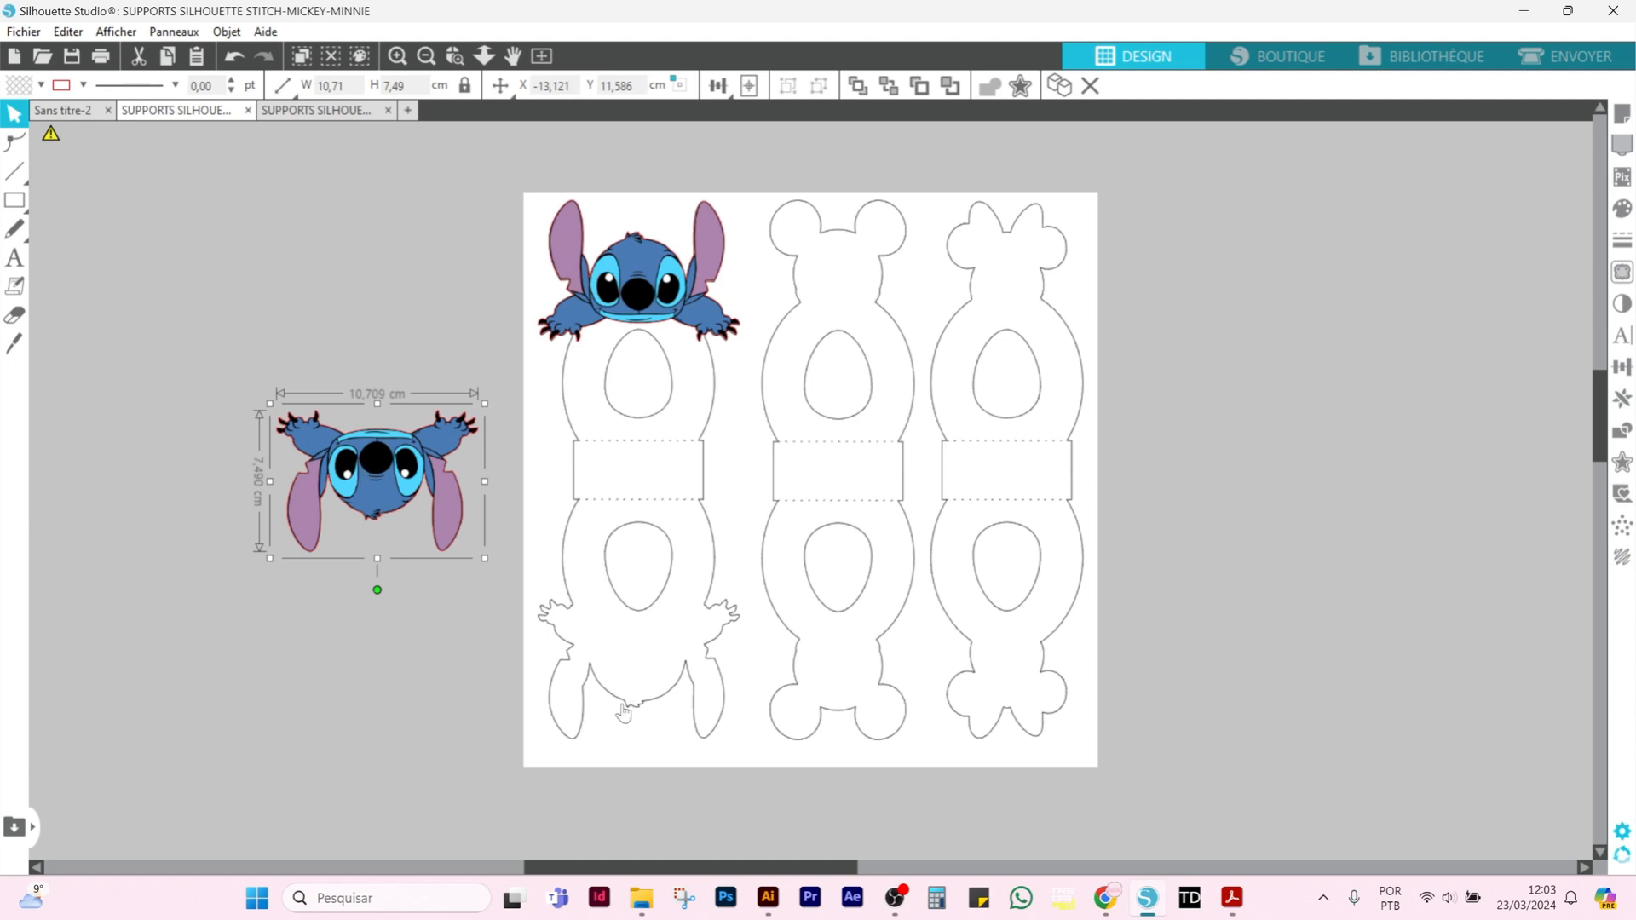
{"action": "left_click", "coordinate": [623, 713]}
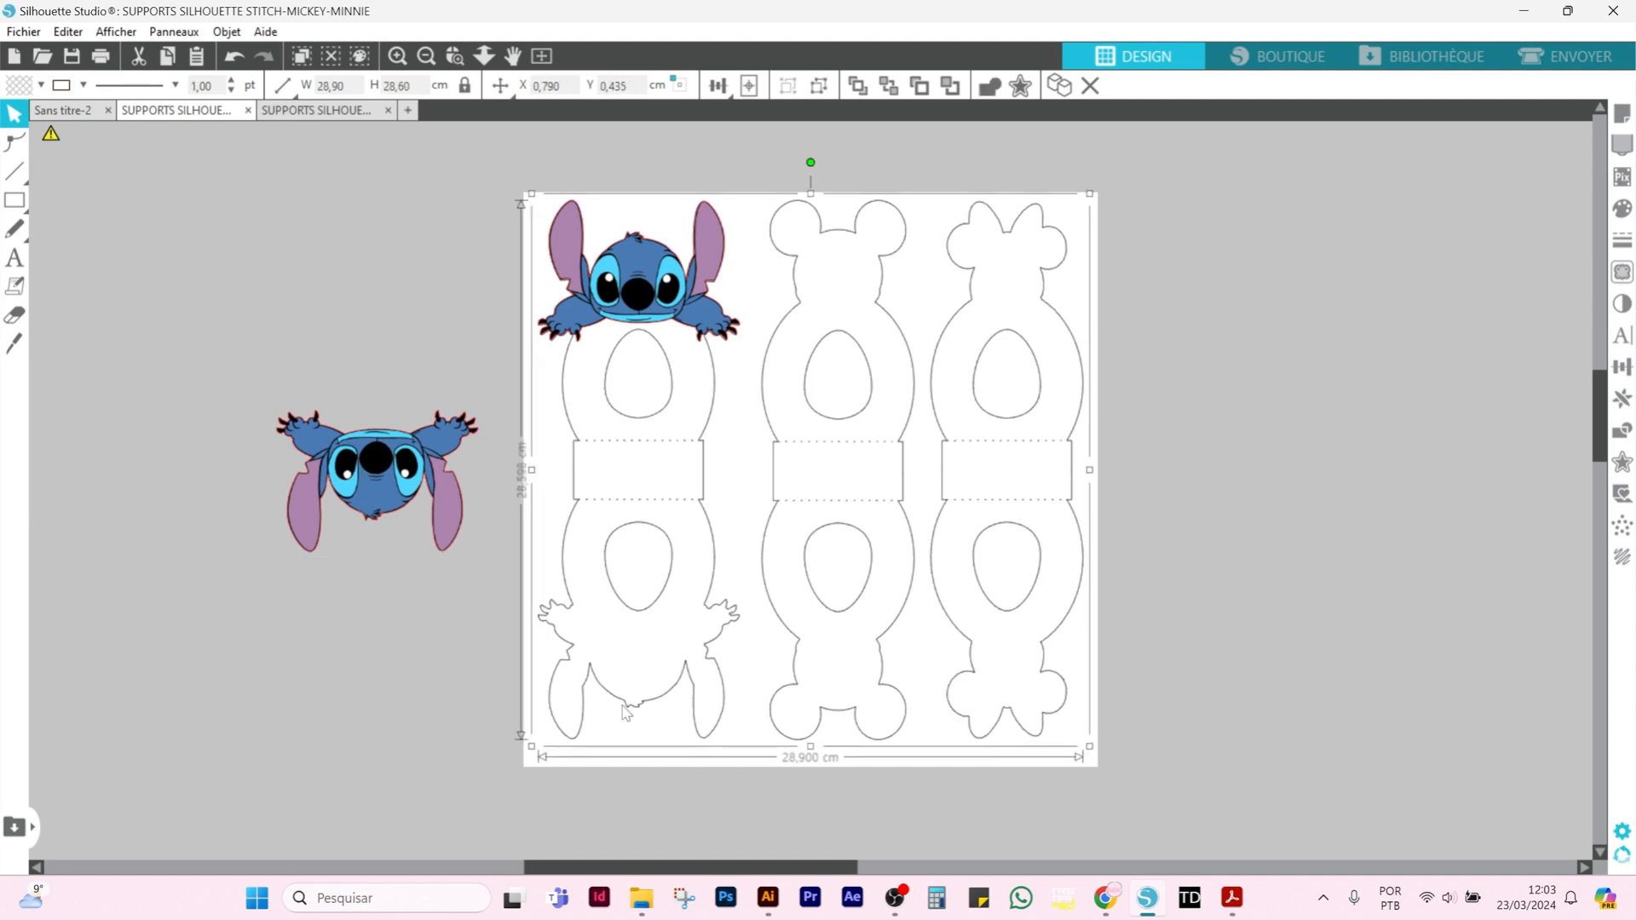
- Select both Stitch images and make their line colour transparent to remove the red outline
{"action": "left_click", "coordinate": [349, 505]}
{"action": "left_click", "coordinate": [645, 281], "text": "shift"}
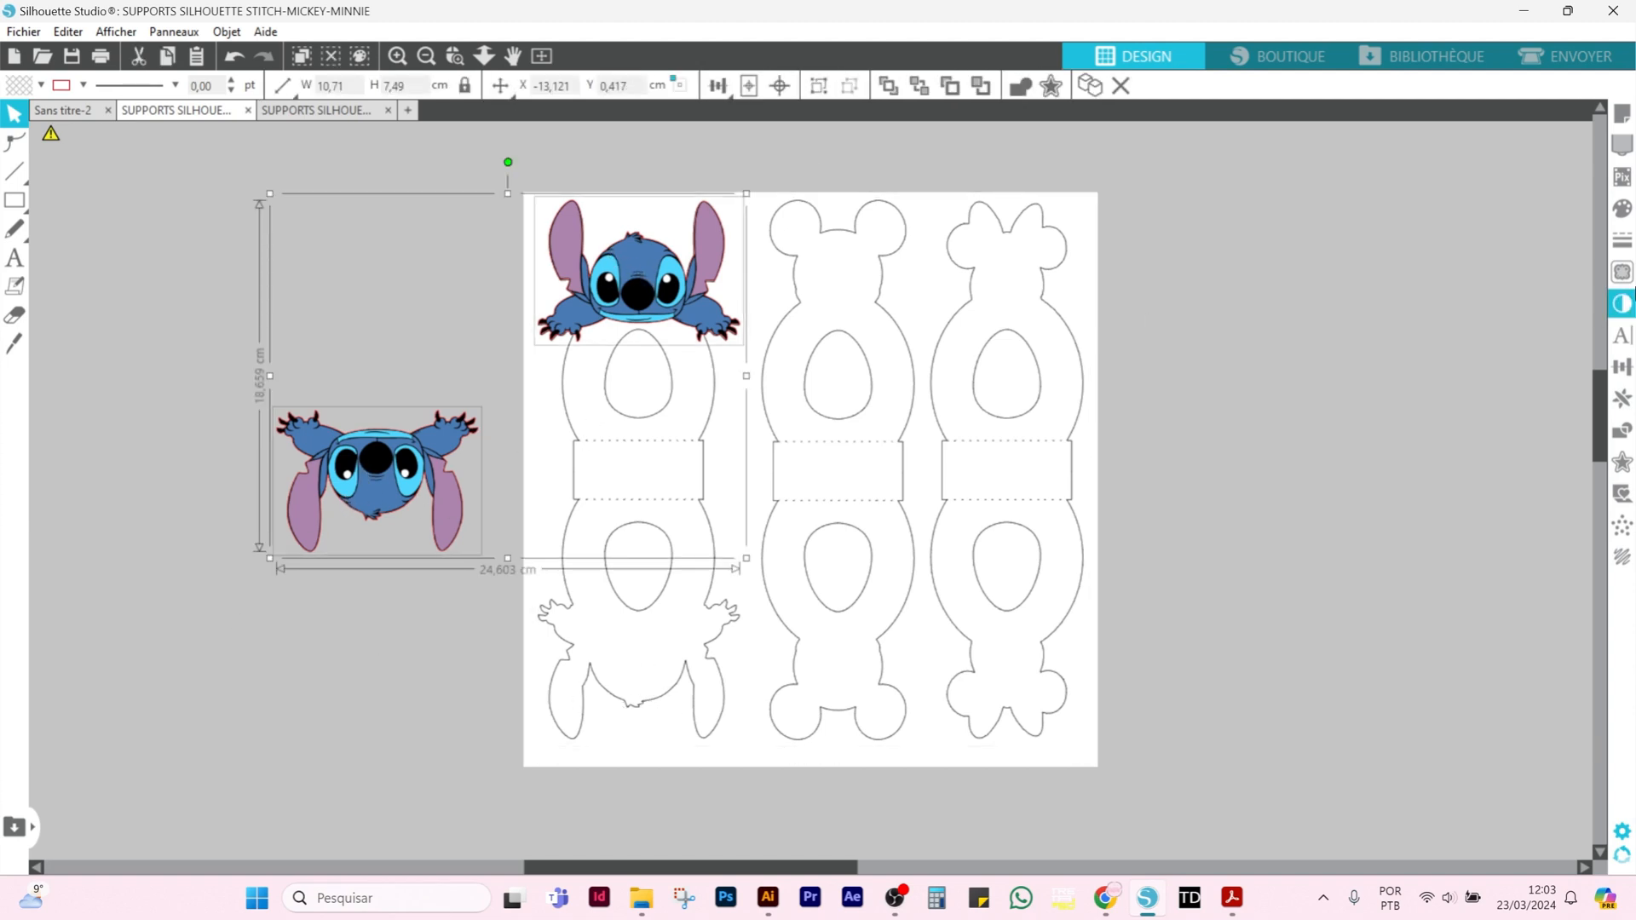
{"action": "left_click", "coordinate": [1623, 244]}
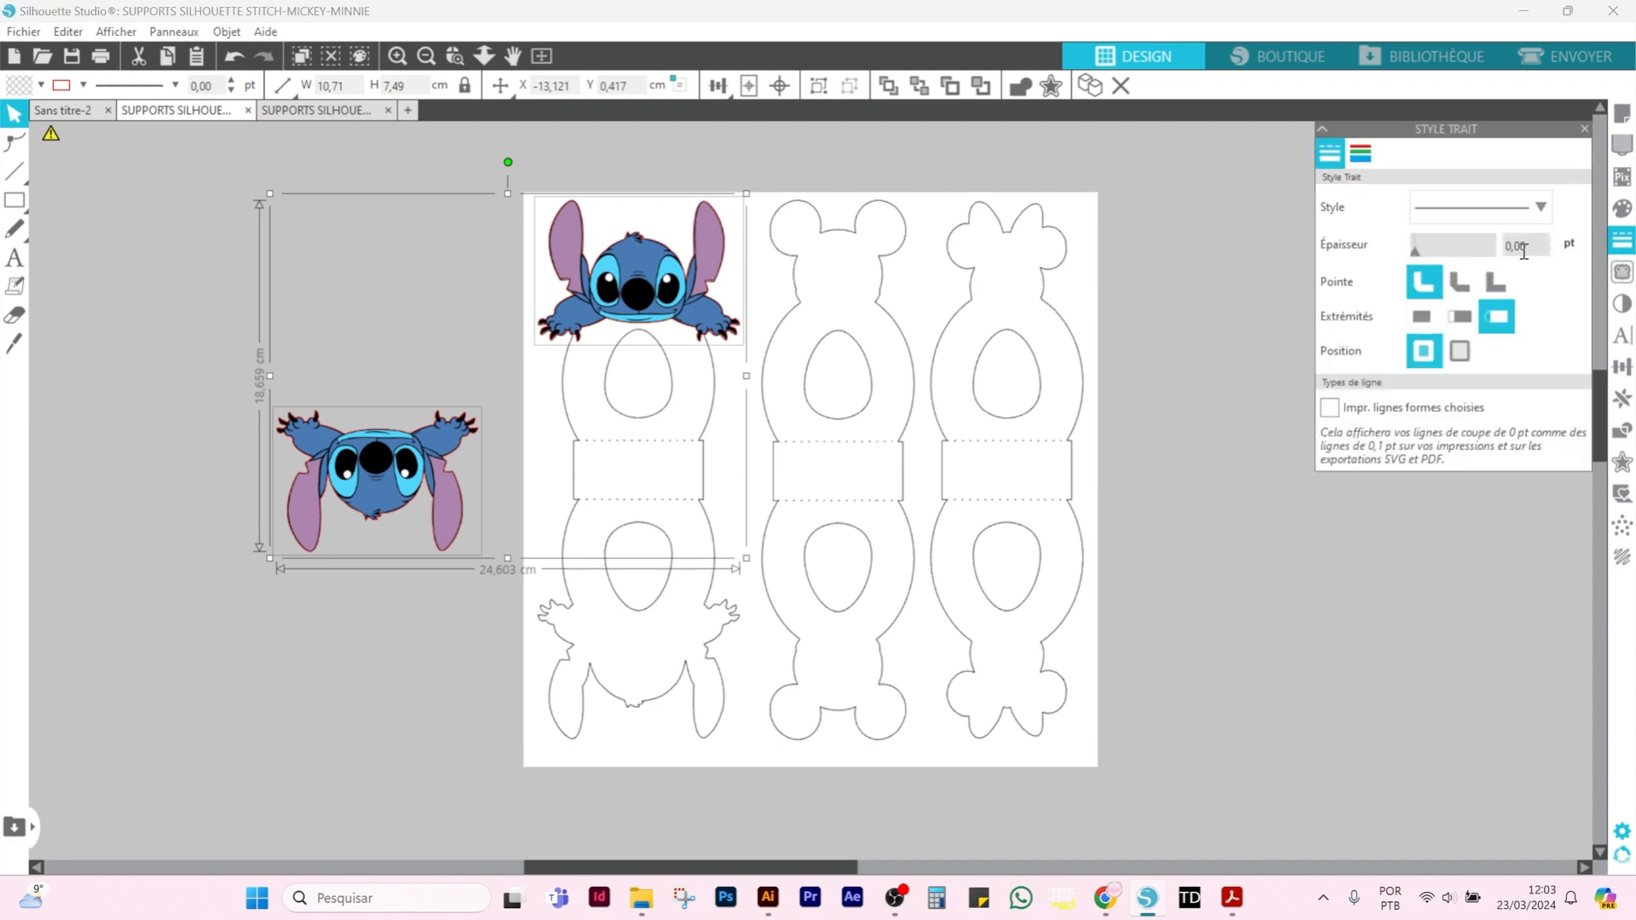
{"action": "left_click", "coordinate": [1361, 154]}
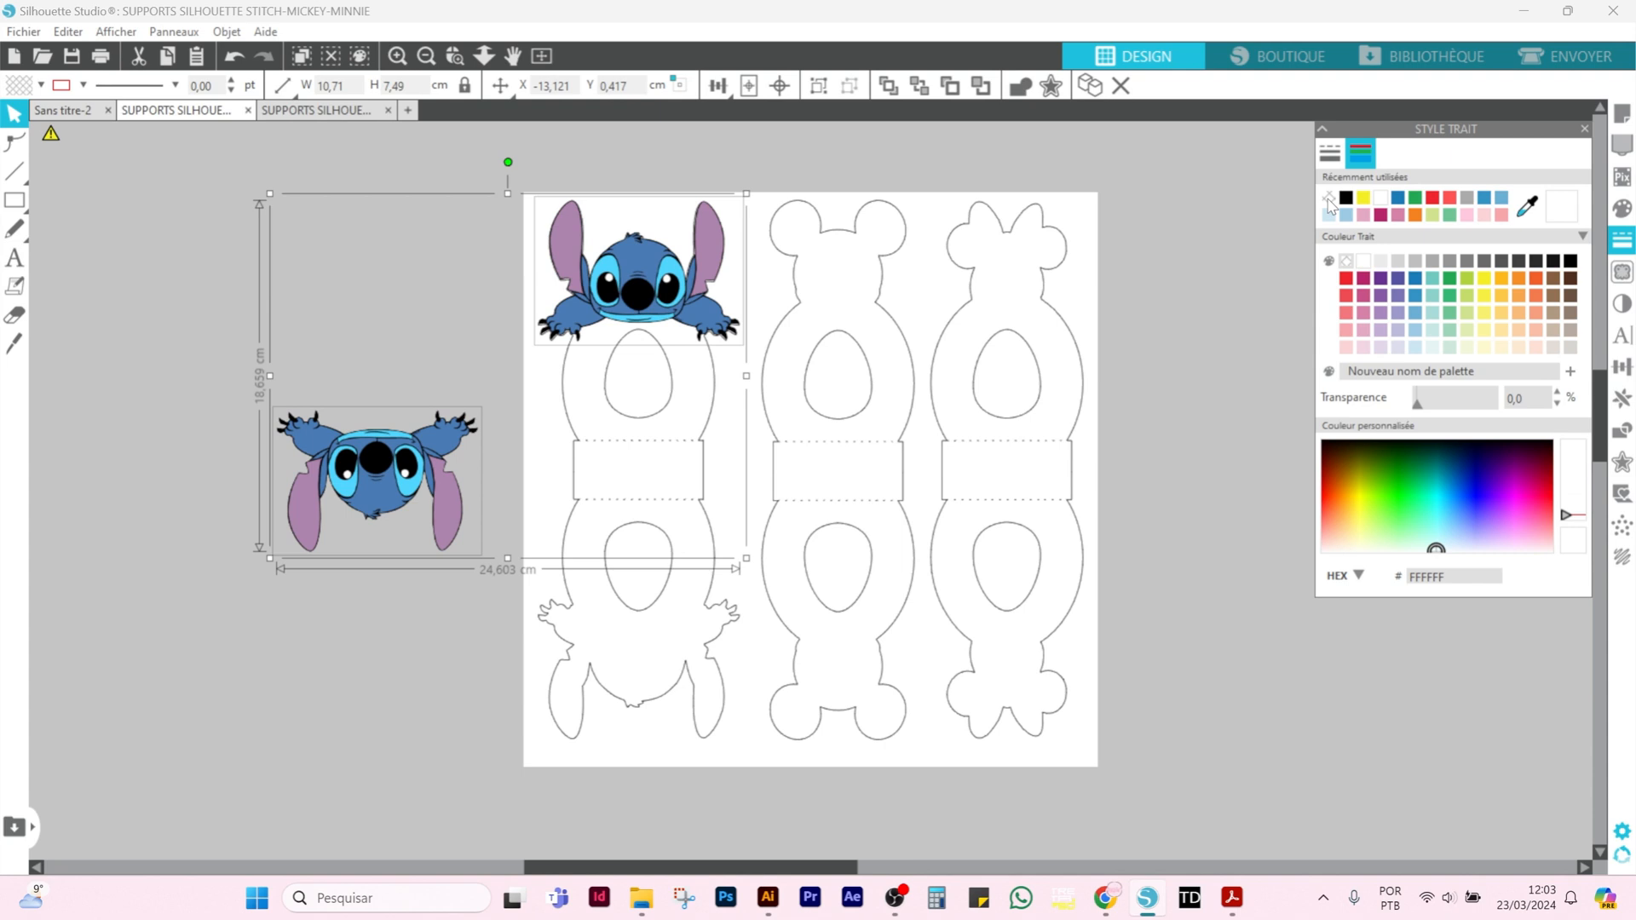
{"action": "left_click", "coordinate": [320, 266]}
{"action": "left_click_drag", "start_coordinate": [624, 278], "coordinate": [627, 289]}
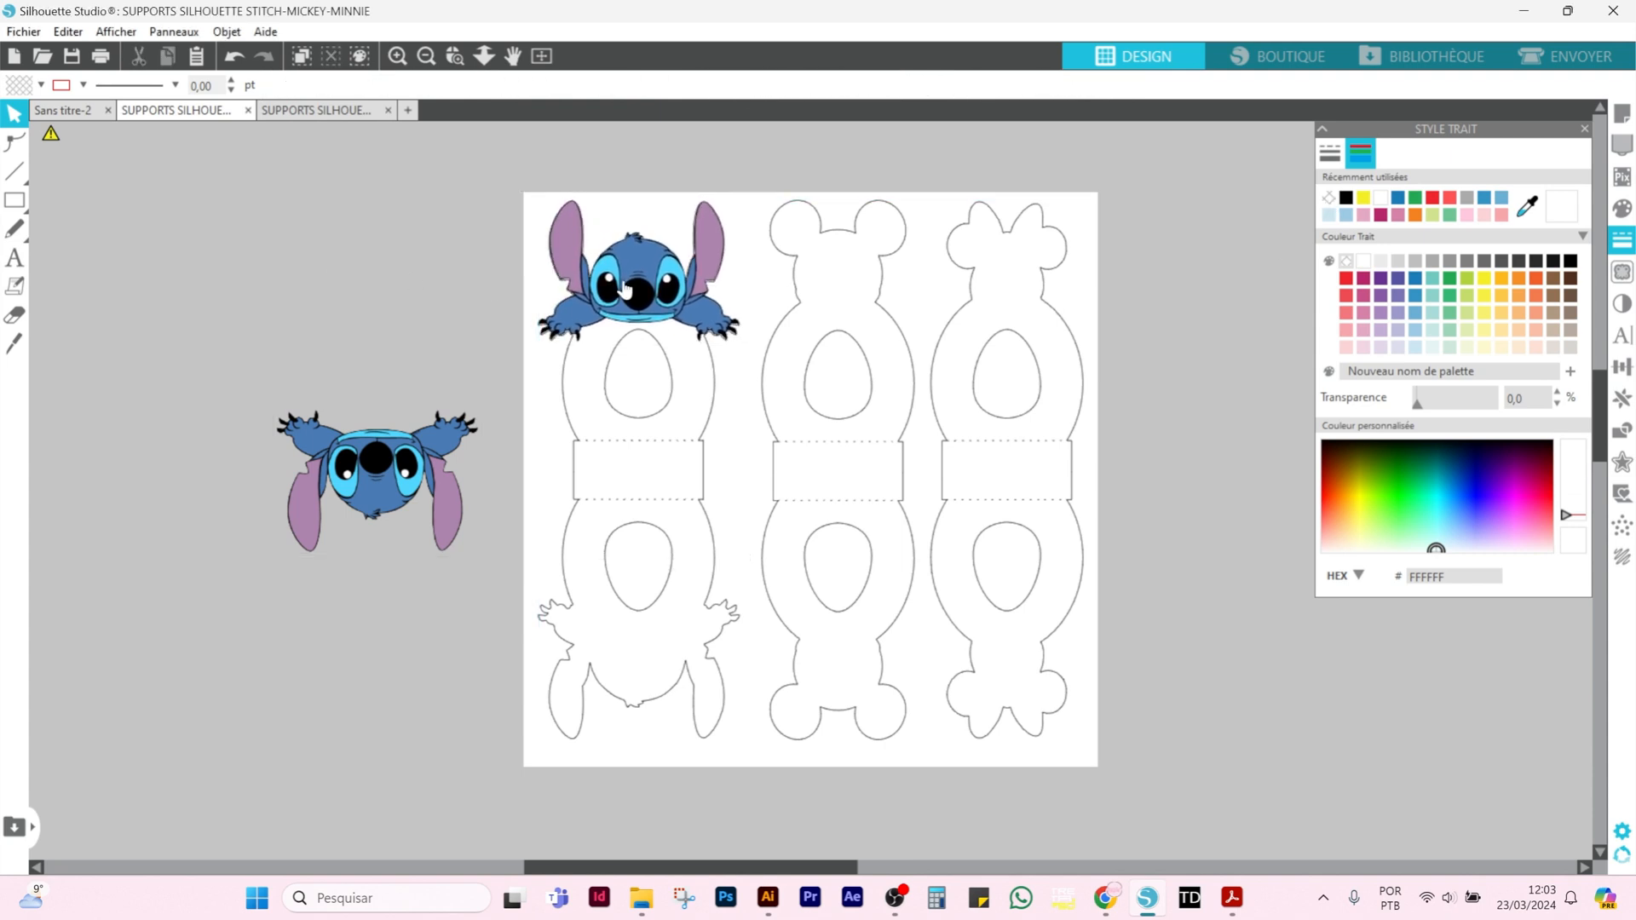
- Select the upright Stitch image and nudge it to fit the upper head outline of its support
{"action": "left_click", "coordinate": [629, 288]}
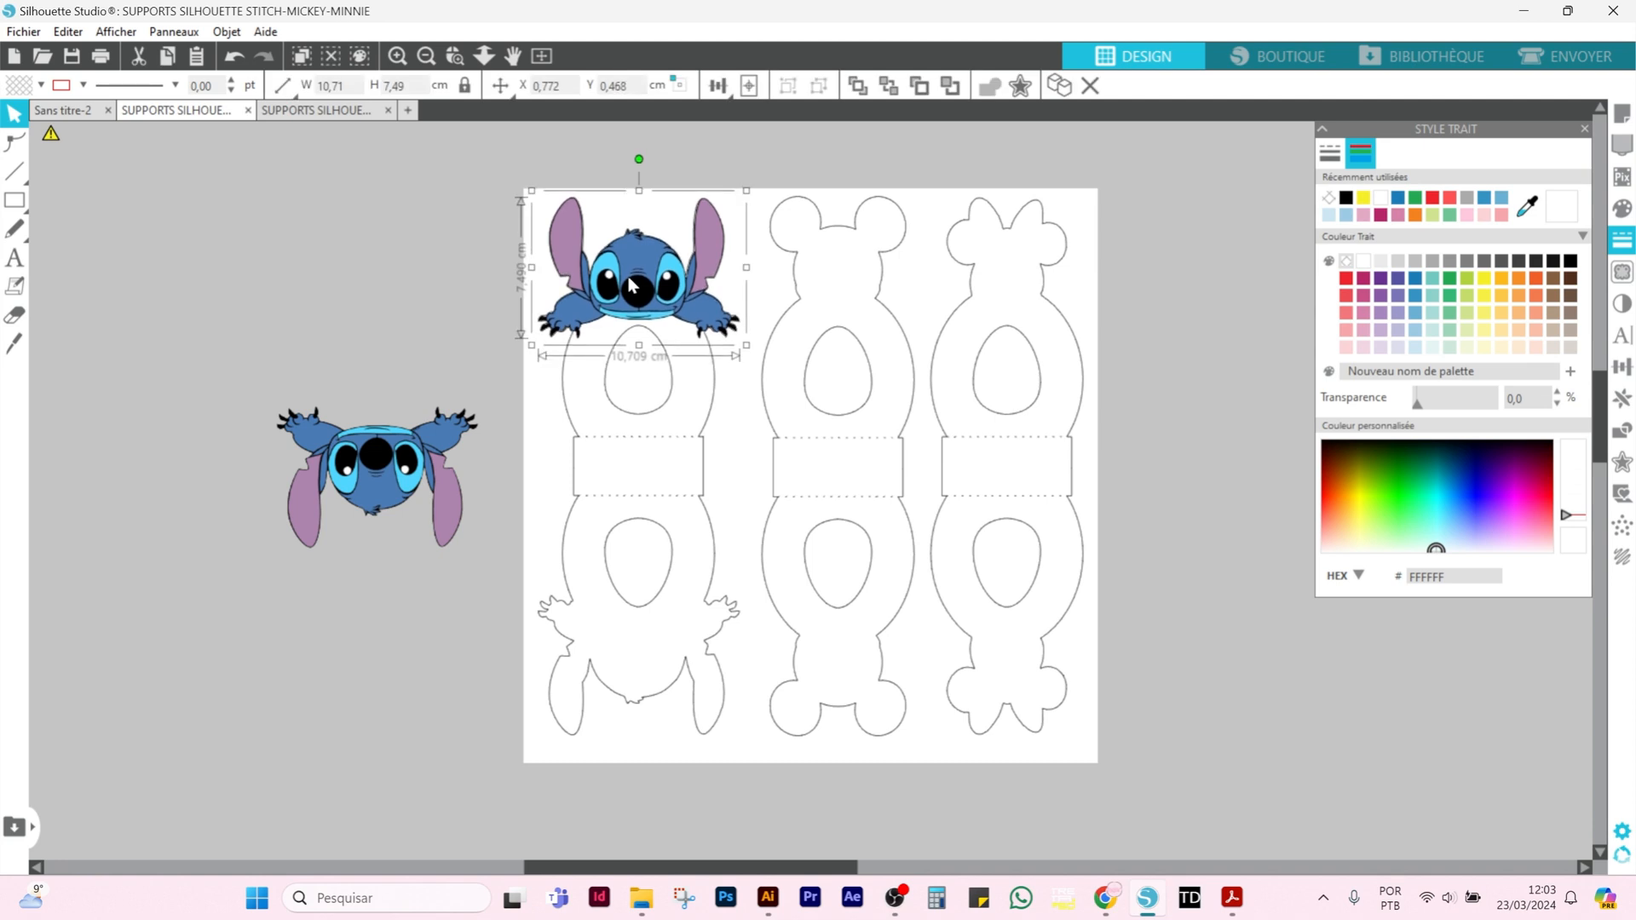
{"action": "key", "text": "Up"}
{"action": "key", "text": "Down"}
- Move the upside-down Stitch copy back onto its support and nudge it to fit the lower head outline
{"action": "left_click", "coordinate": [366, 375]}
{"action": "left_click_drag", "start_coordinate": [370, 501], "coordinate": [634, 688]}
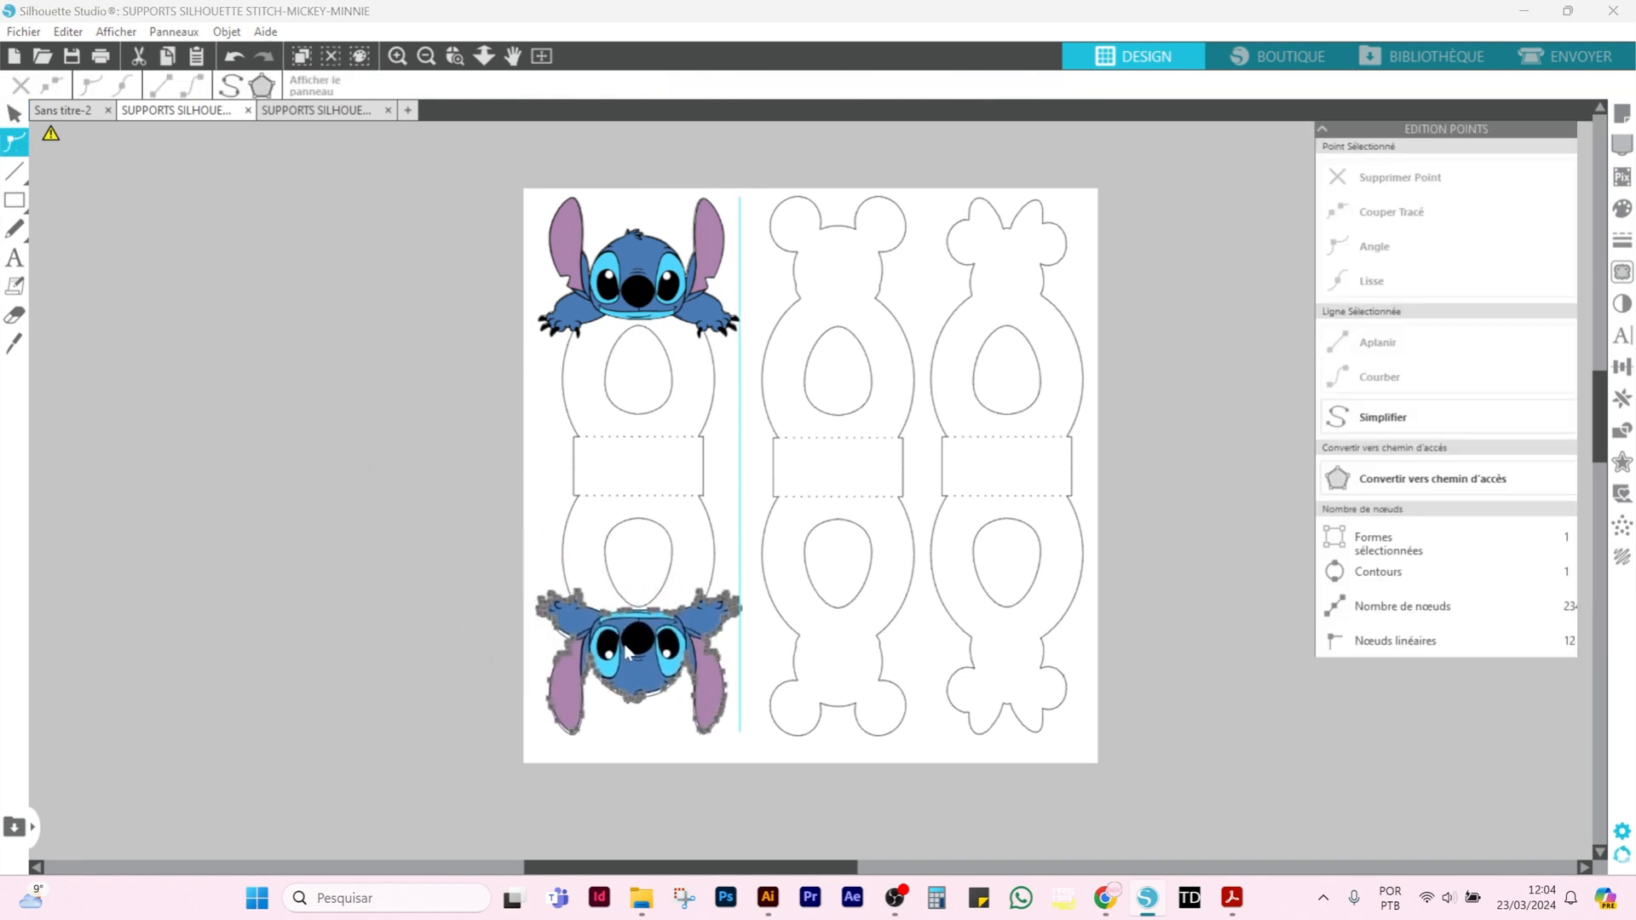
{"action": "left_click", "coordinate": [396, 571]}
{"action": "left_click", "coordinate": [643, 660]}
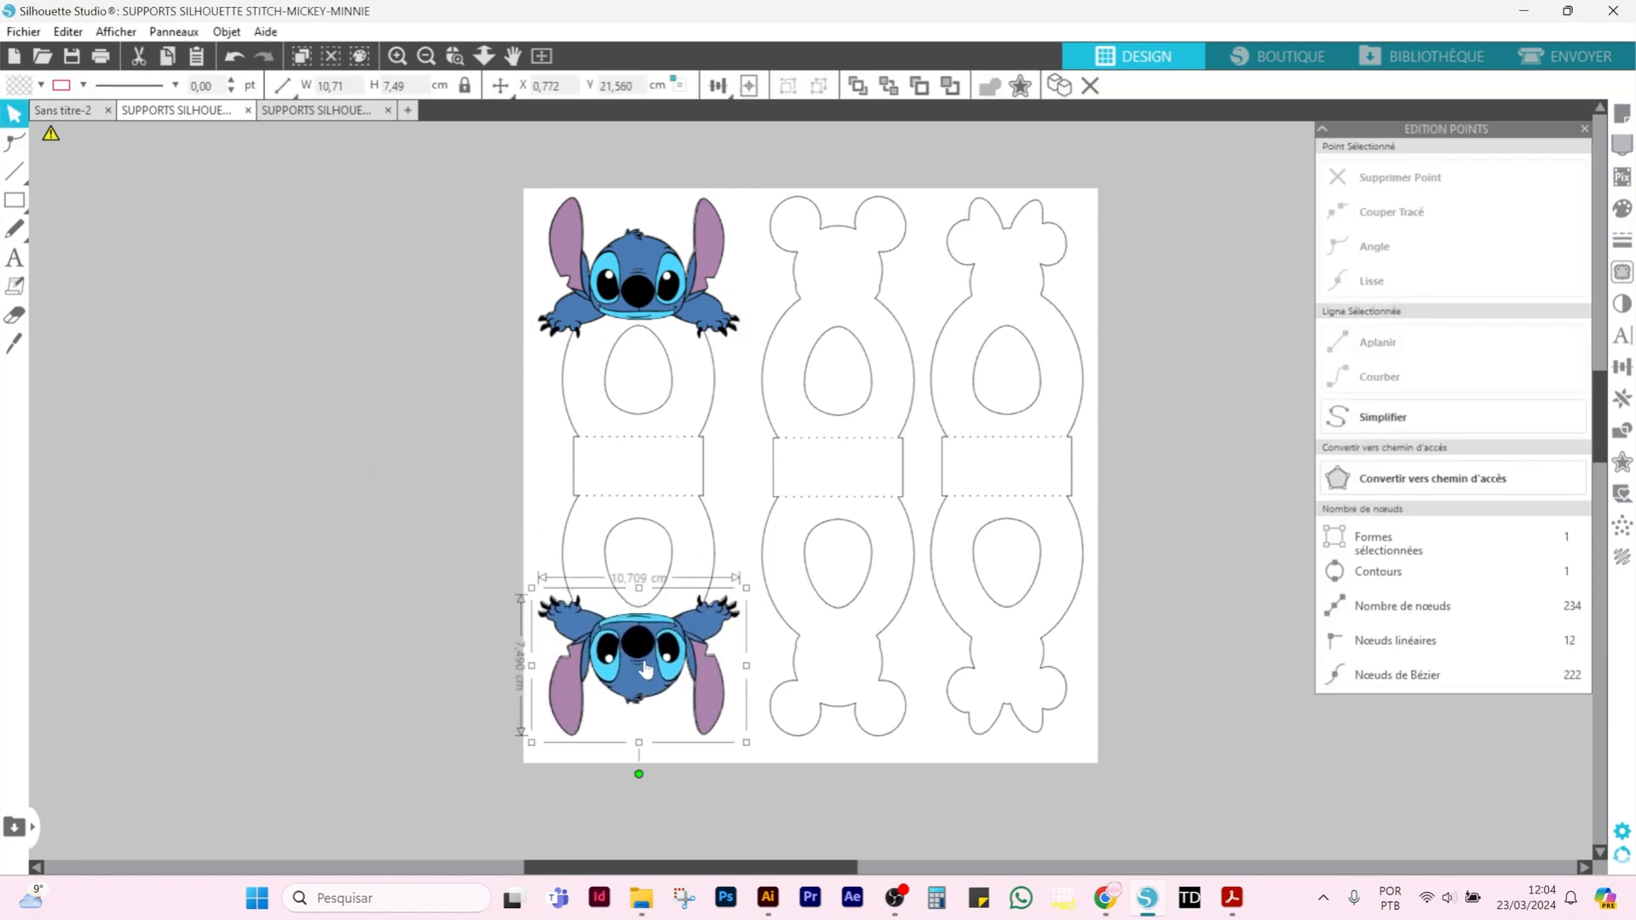
{"action": "key", "text": "Up"}
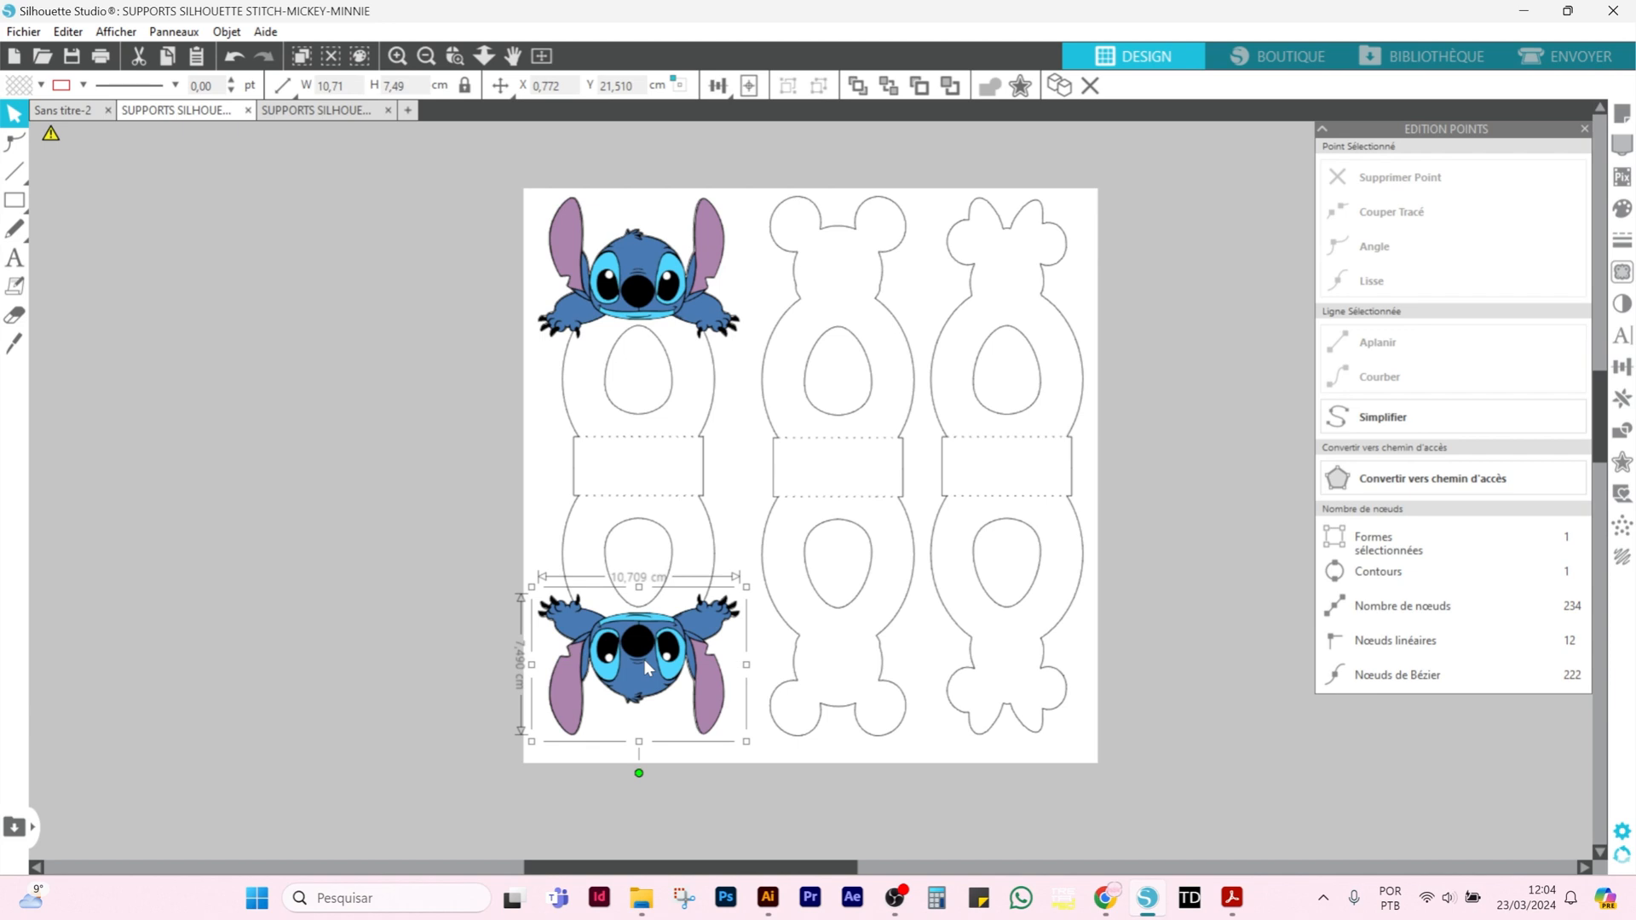
{"action": "left_click", "coordinate": [448, 594]}
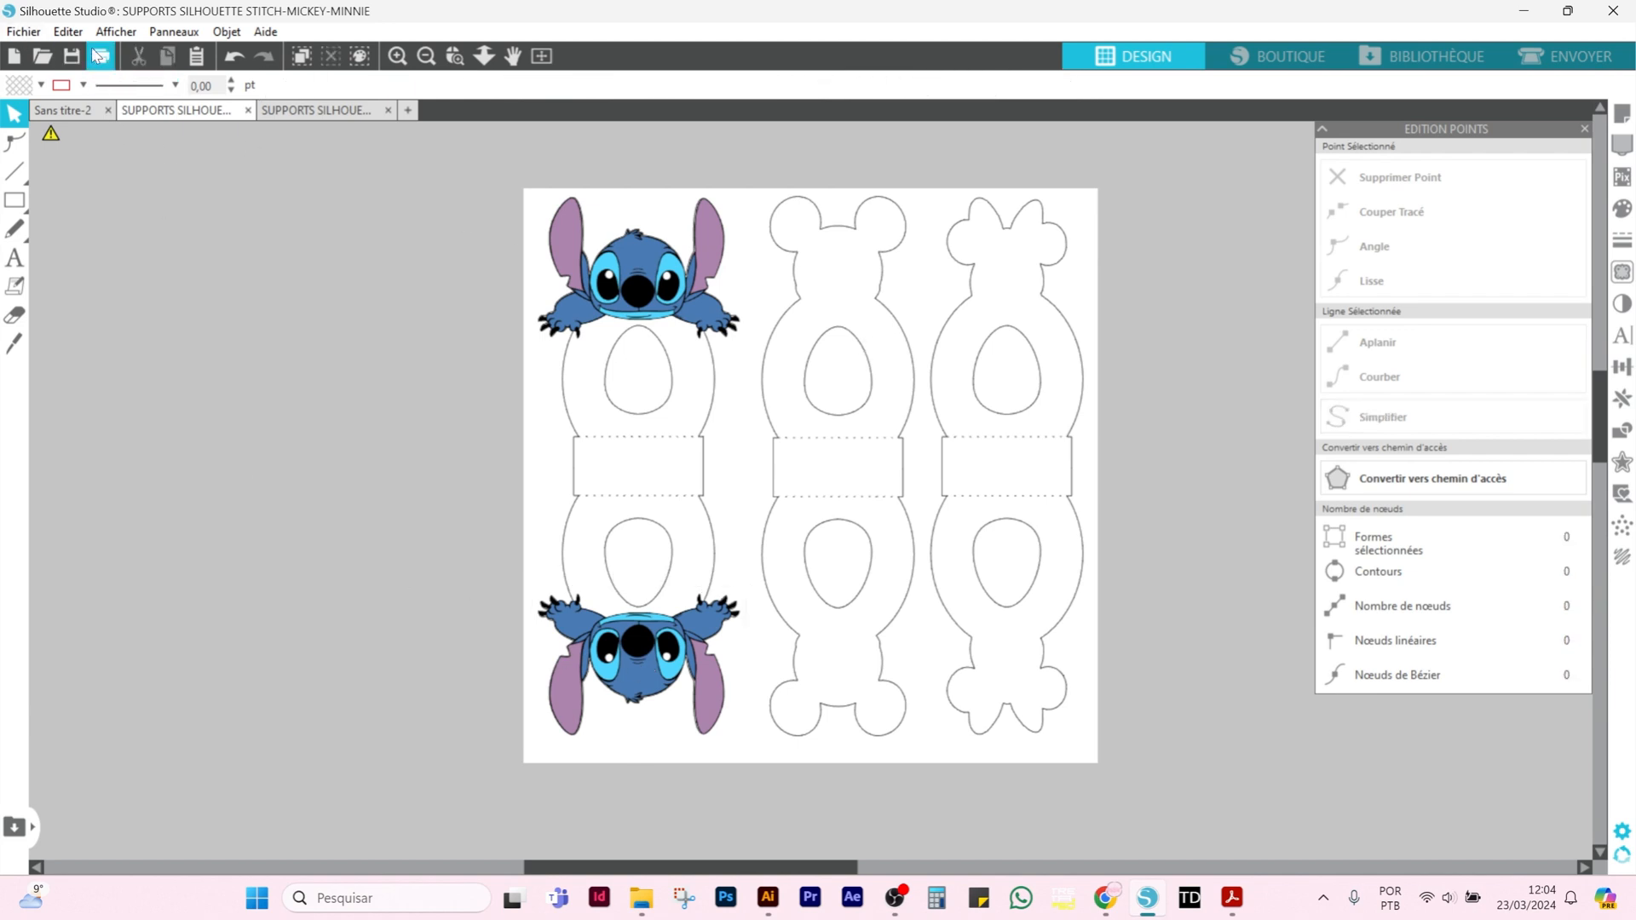
- Merge the MICKEY image into the document and move it to the empty area left of the page
{"action": "left_click", "coordinate": [24, 32]}
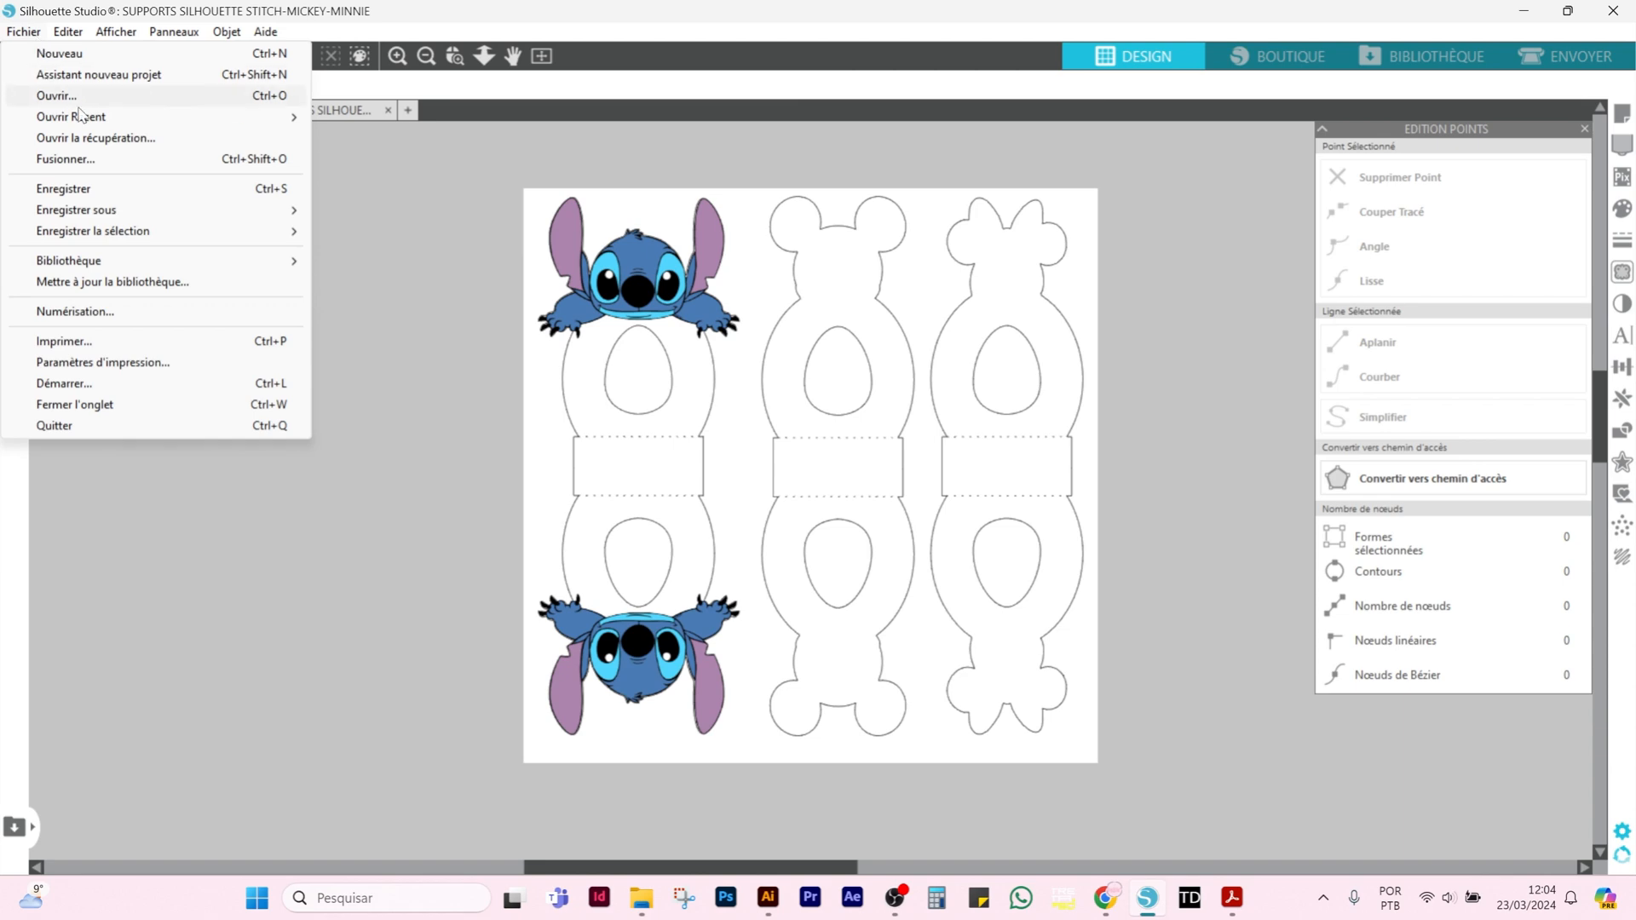
{"action": "left_click", "coordinate": [62, 160]}
{"action": "scroll", "coordinate": [763, 582], "scroll_direction": "down", "scroll_amount": 5}
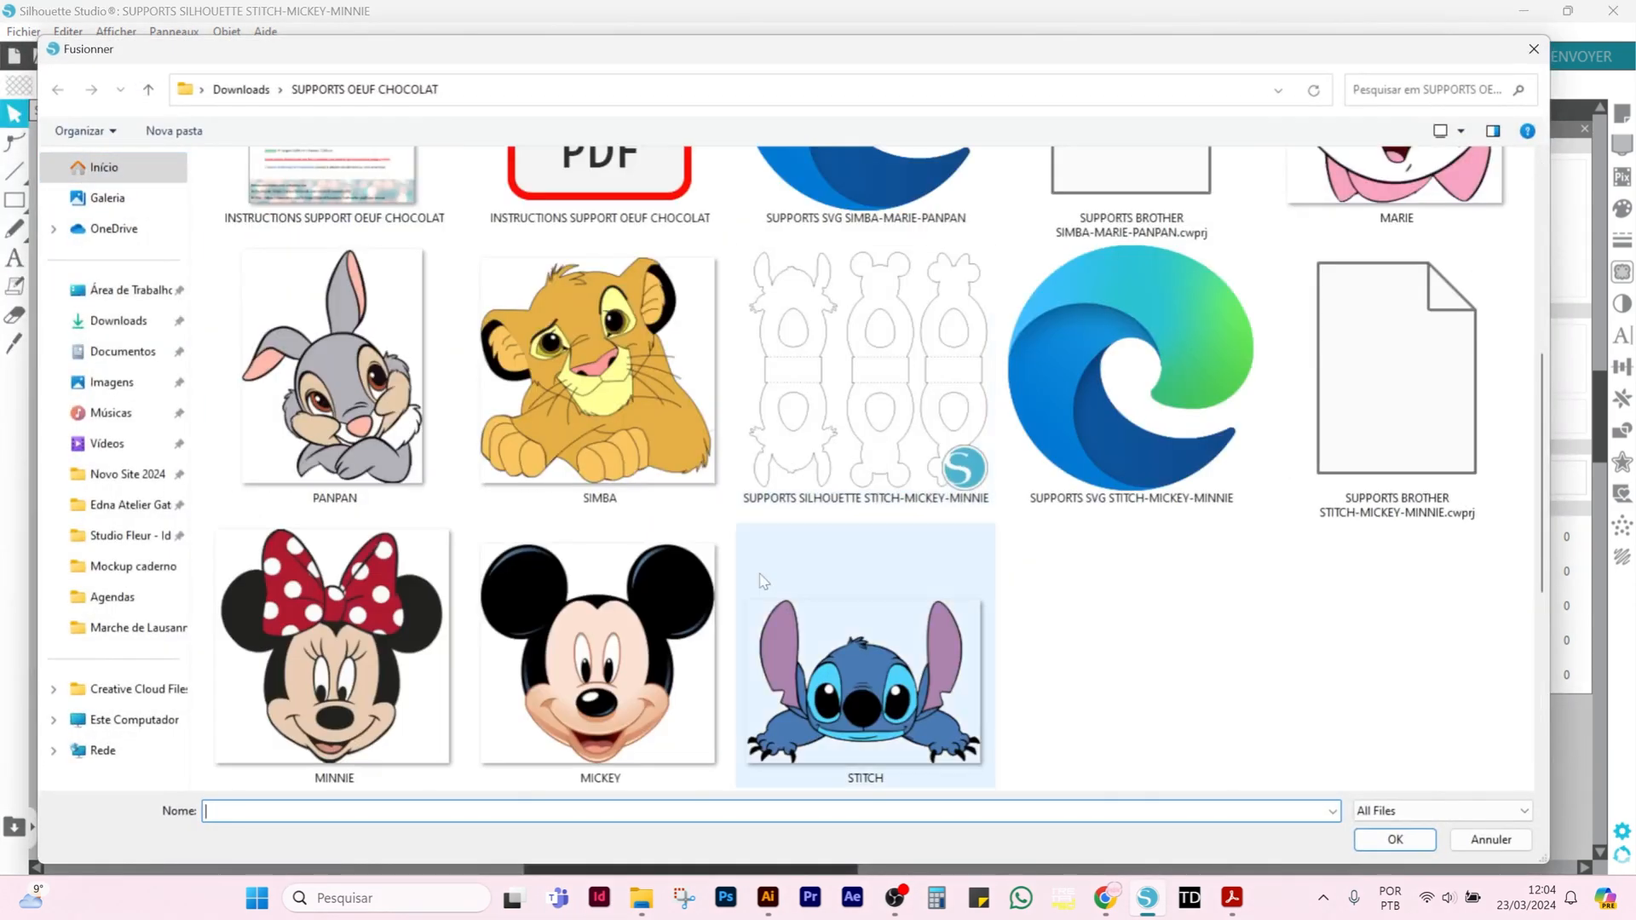
{"action": "left_click", "coordinate": [601, 648]}
{"action": "left_click", "coordinate": [1397, 838]}
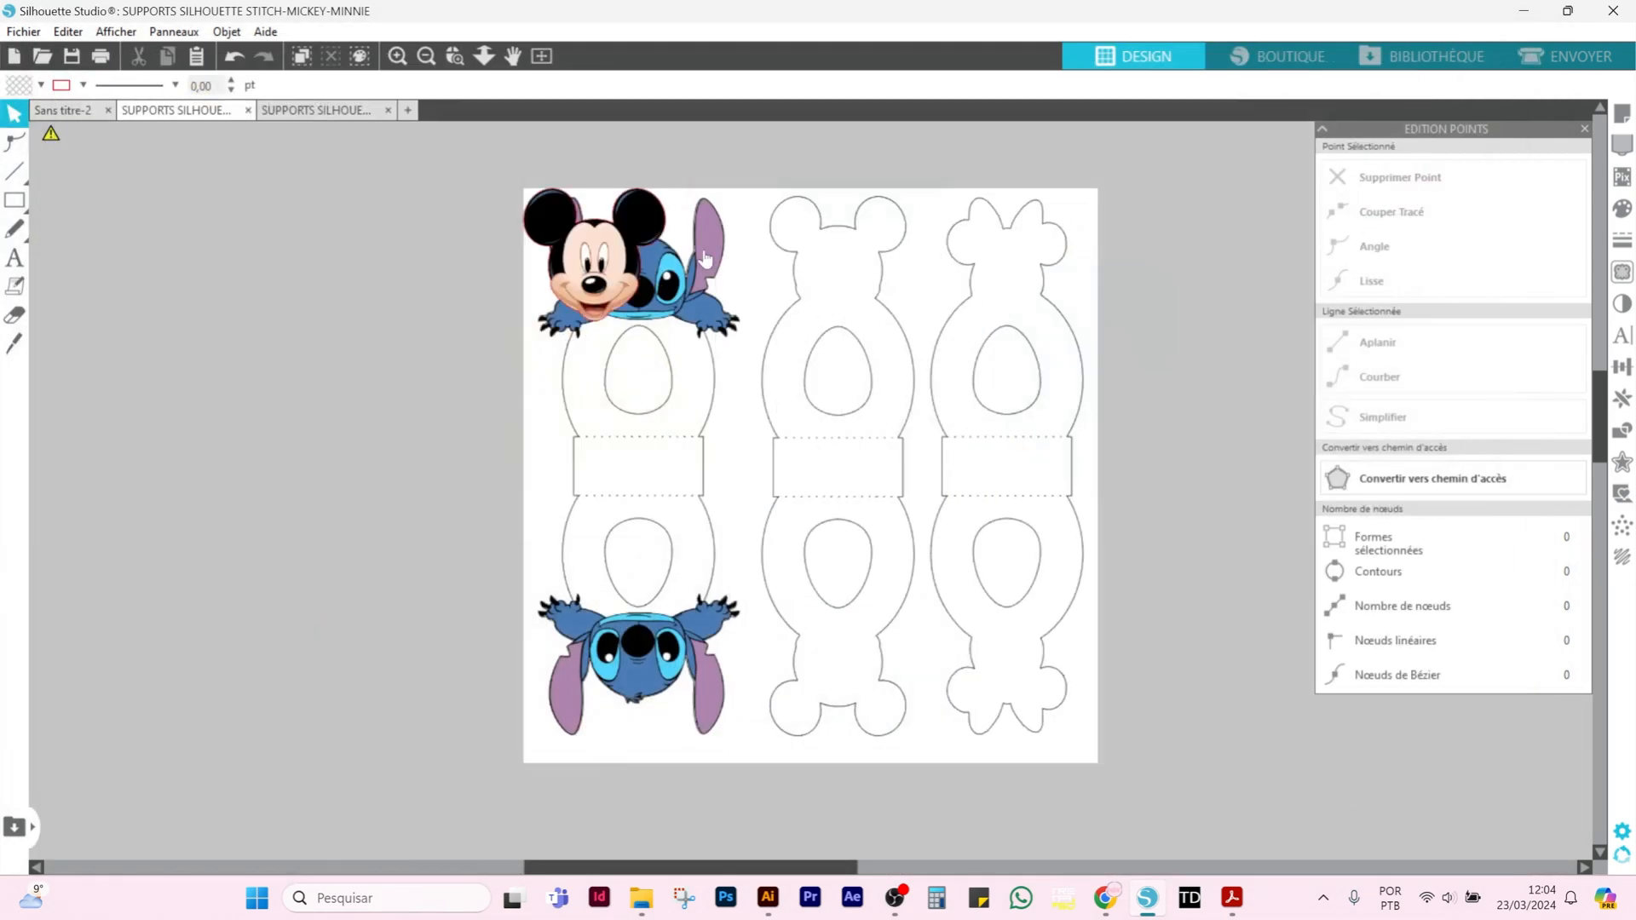
{"action": "left_click_drag", "start_coordinate": [612, 275], "coordinate": [466, 436]}
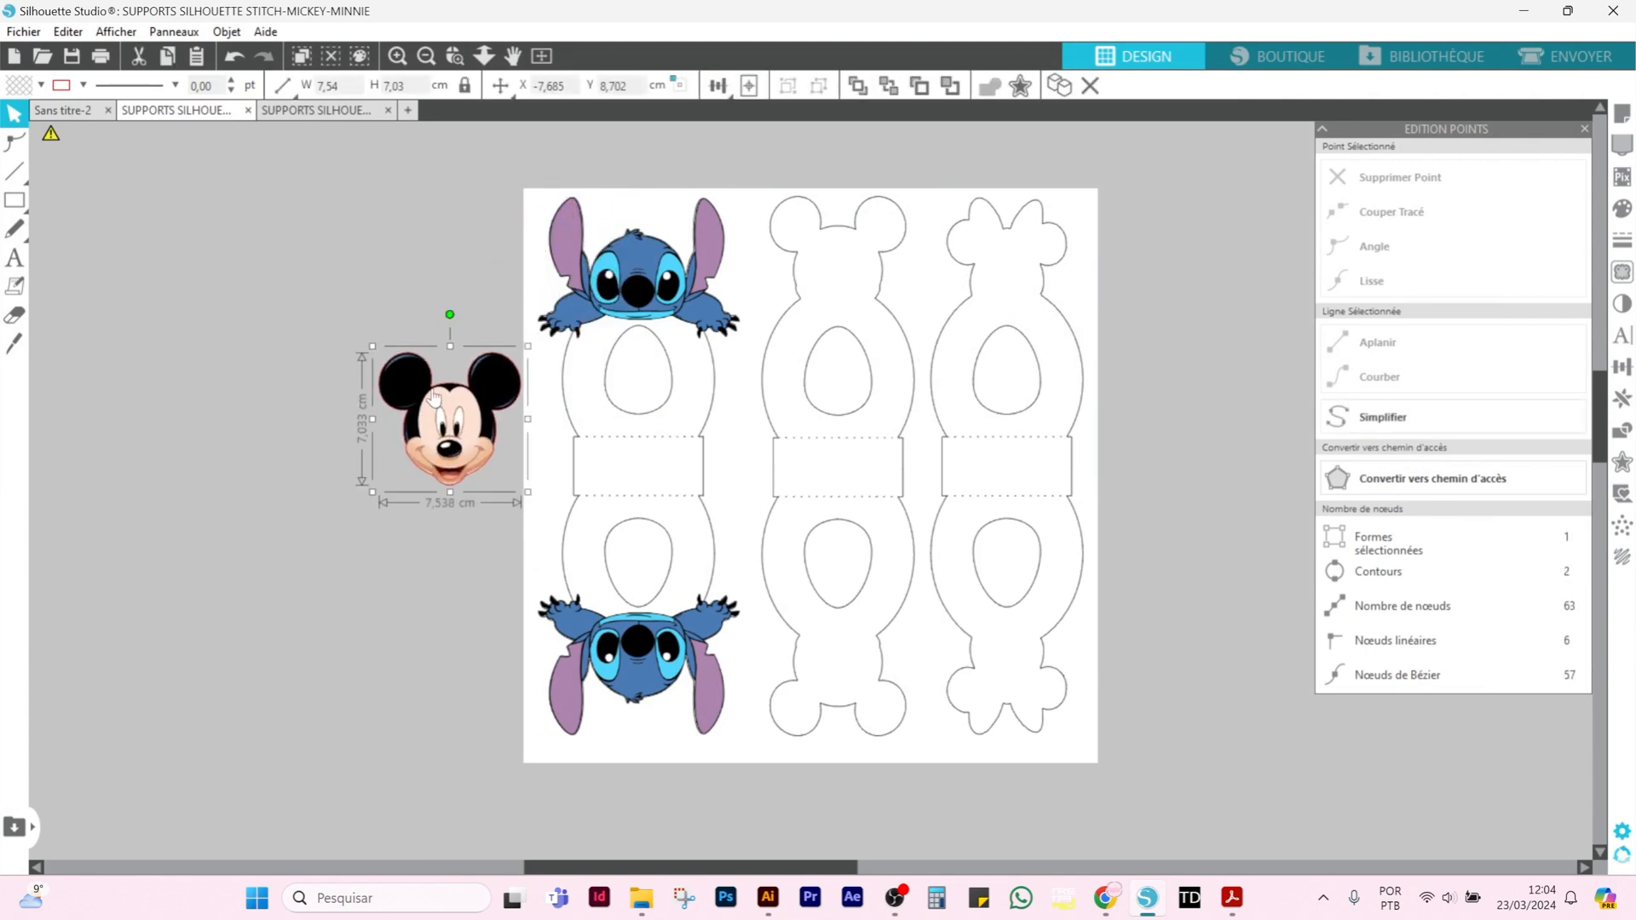
- Try the transparent line colour on the Mickey image, followed by red (ED242B) for comparison
{"action": "left_click", "coordinate": [1622, 240]}
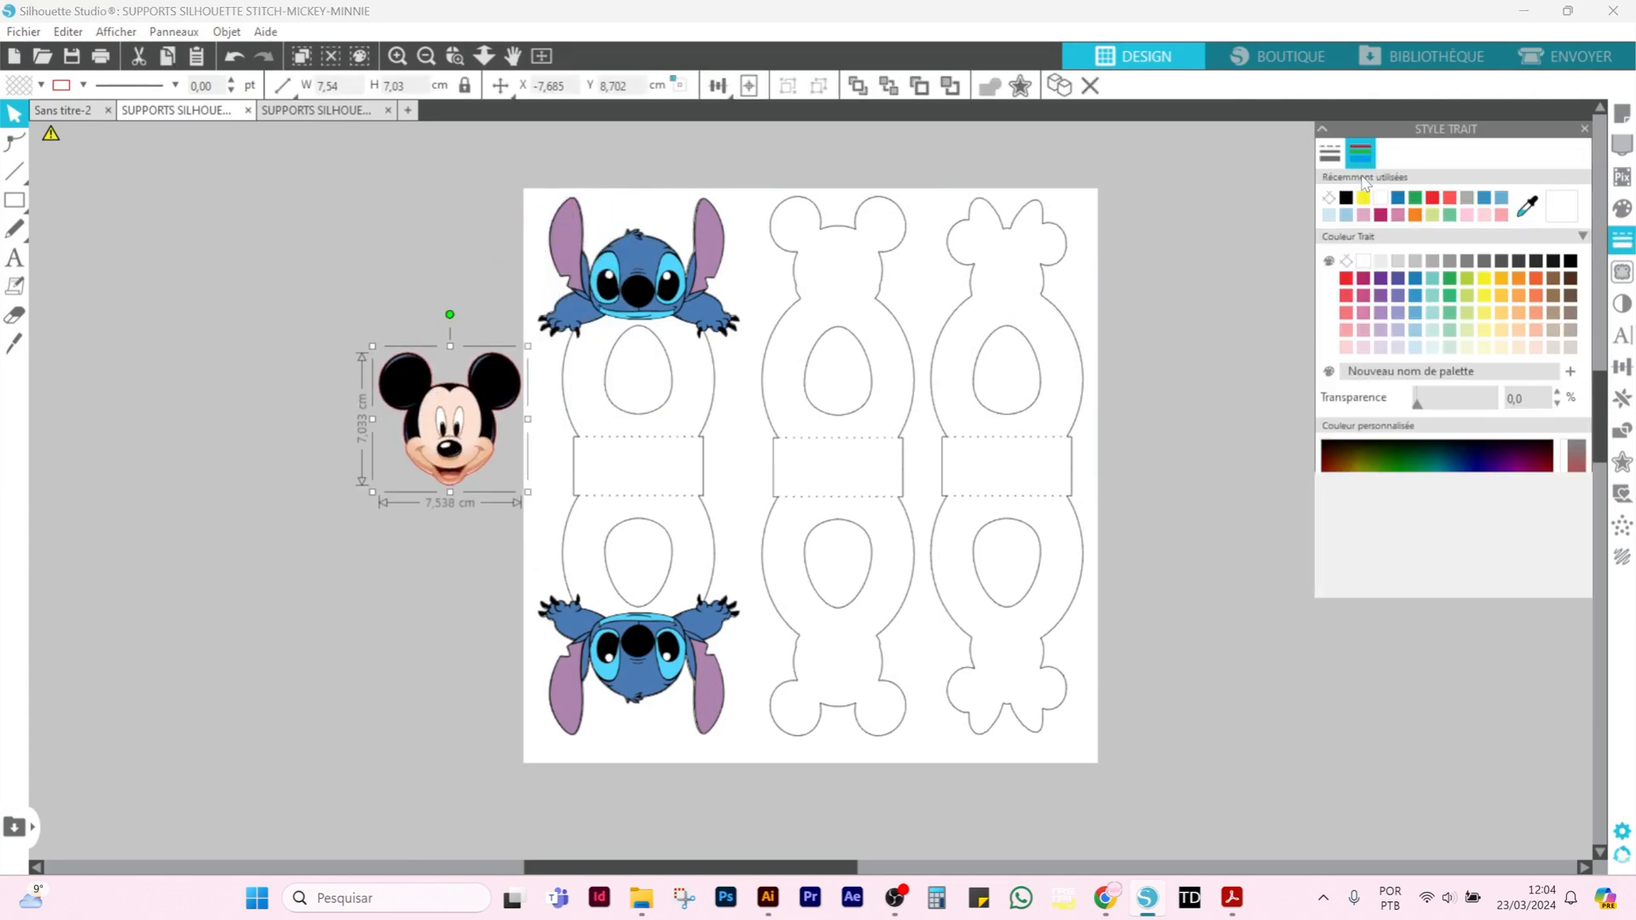
{"action": "left_click", "coordinate": [1330, 201]}
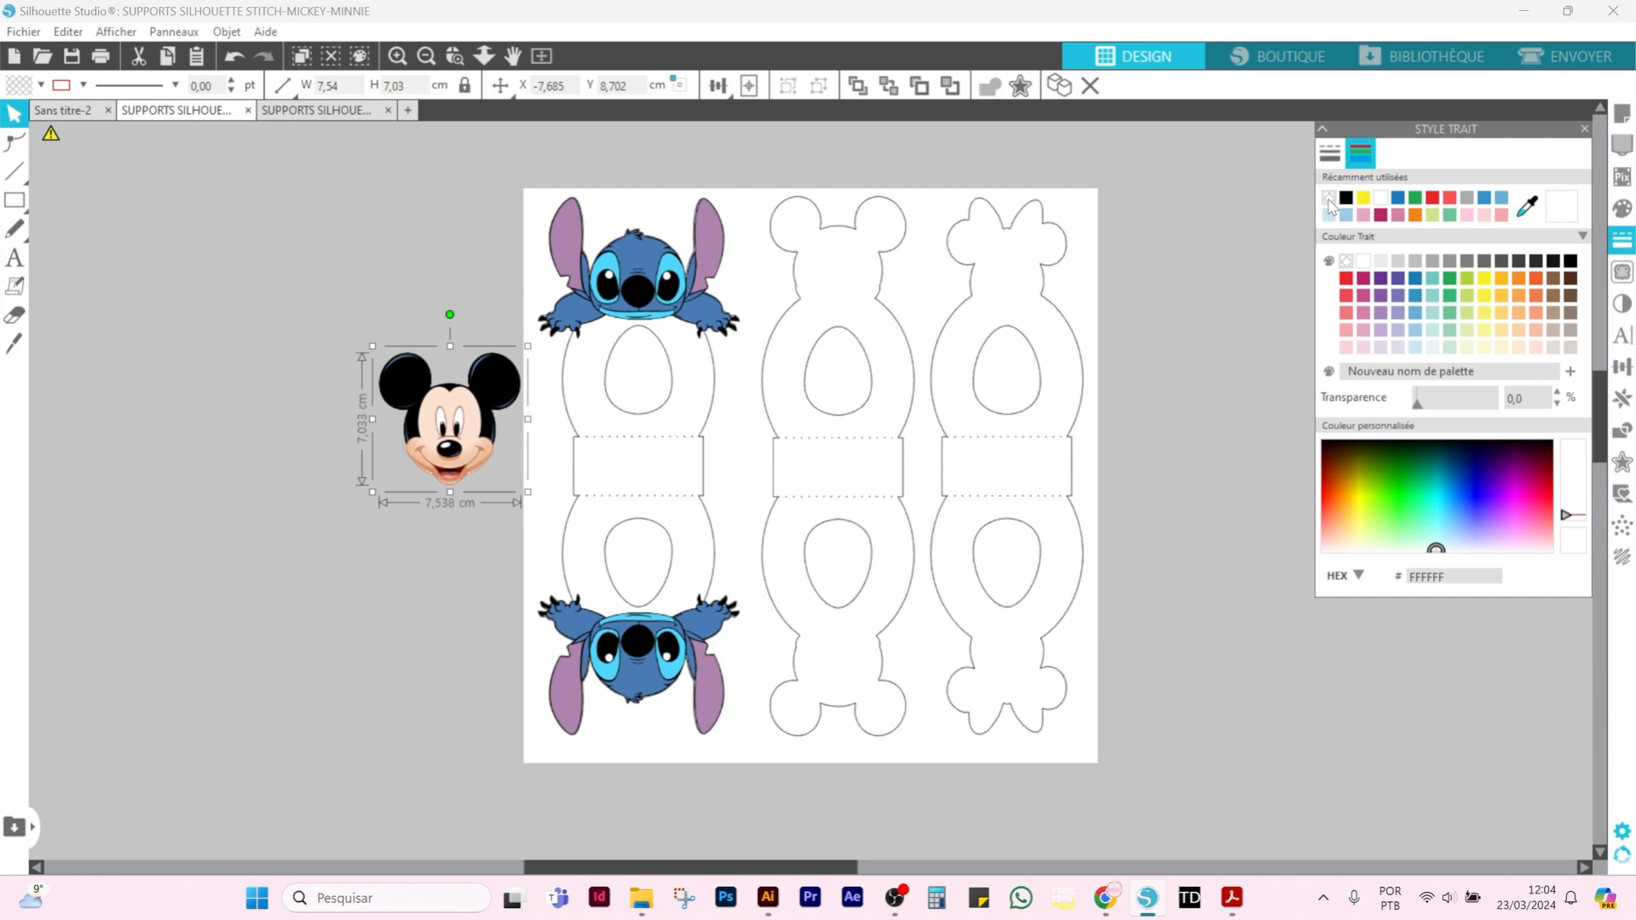
{"action": "left_click", "coordinate": [1347, 281]}
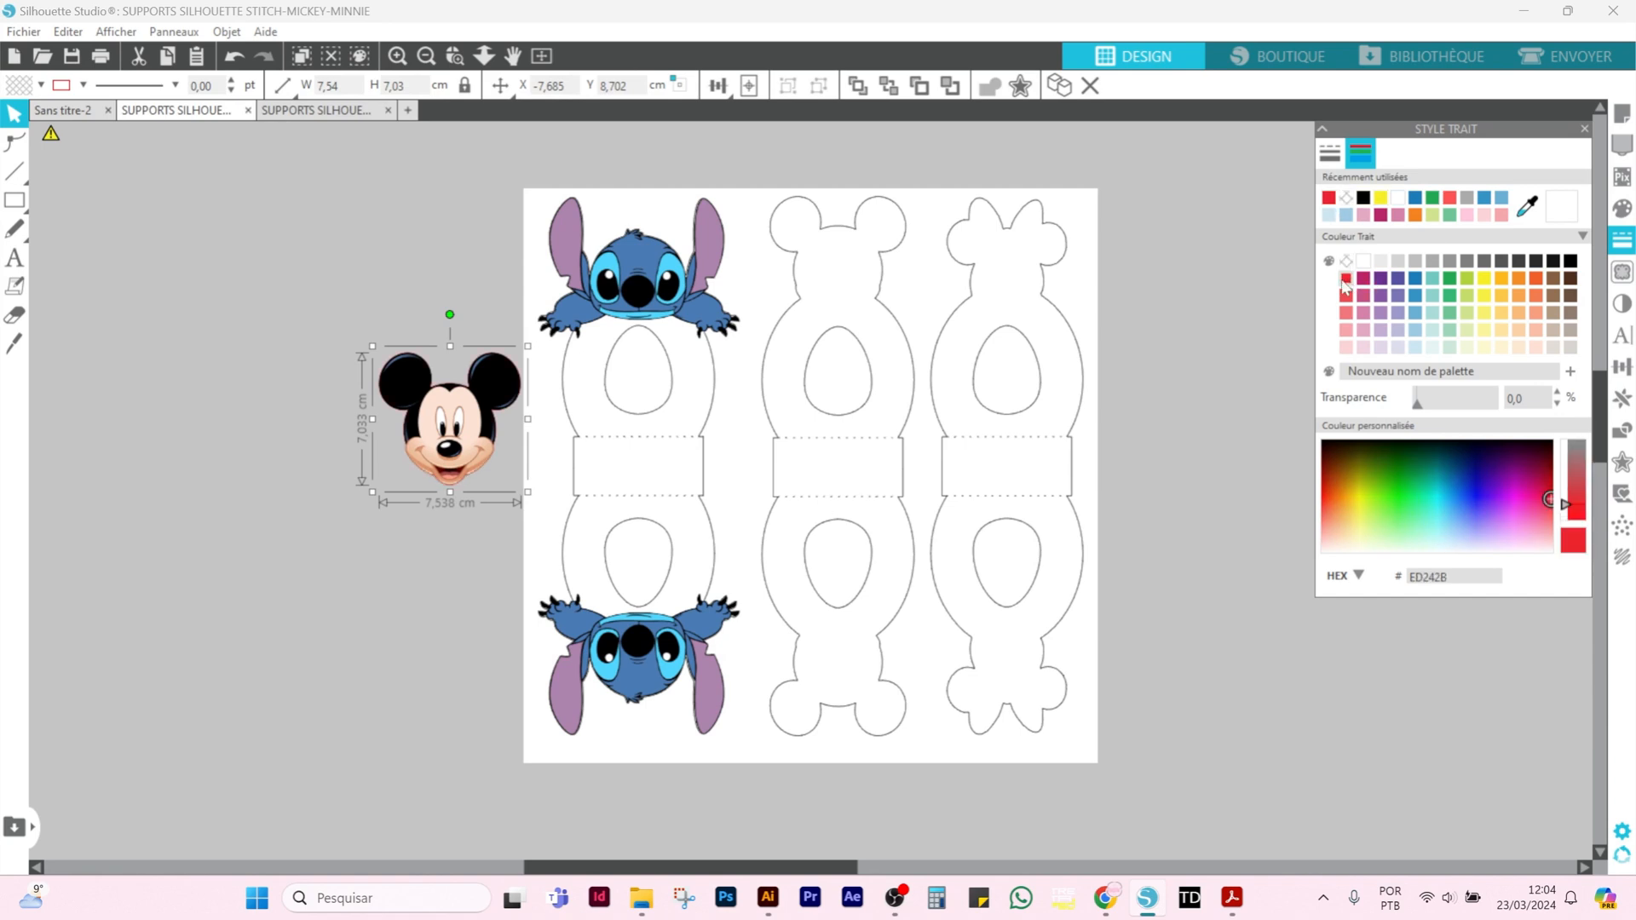
{"action": "left_click_drag", "start_coordinate": [442, 437], "coordinate": [443, 439]}
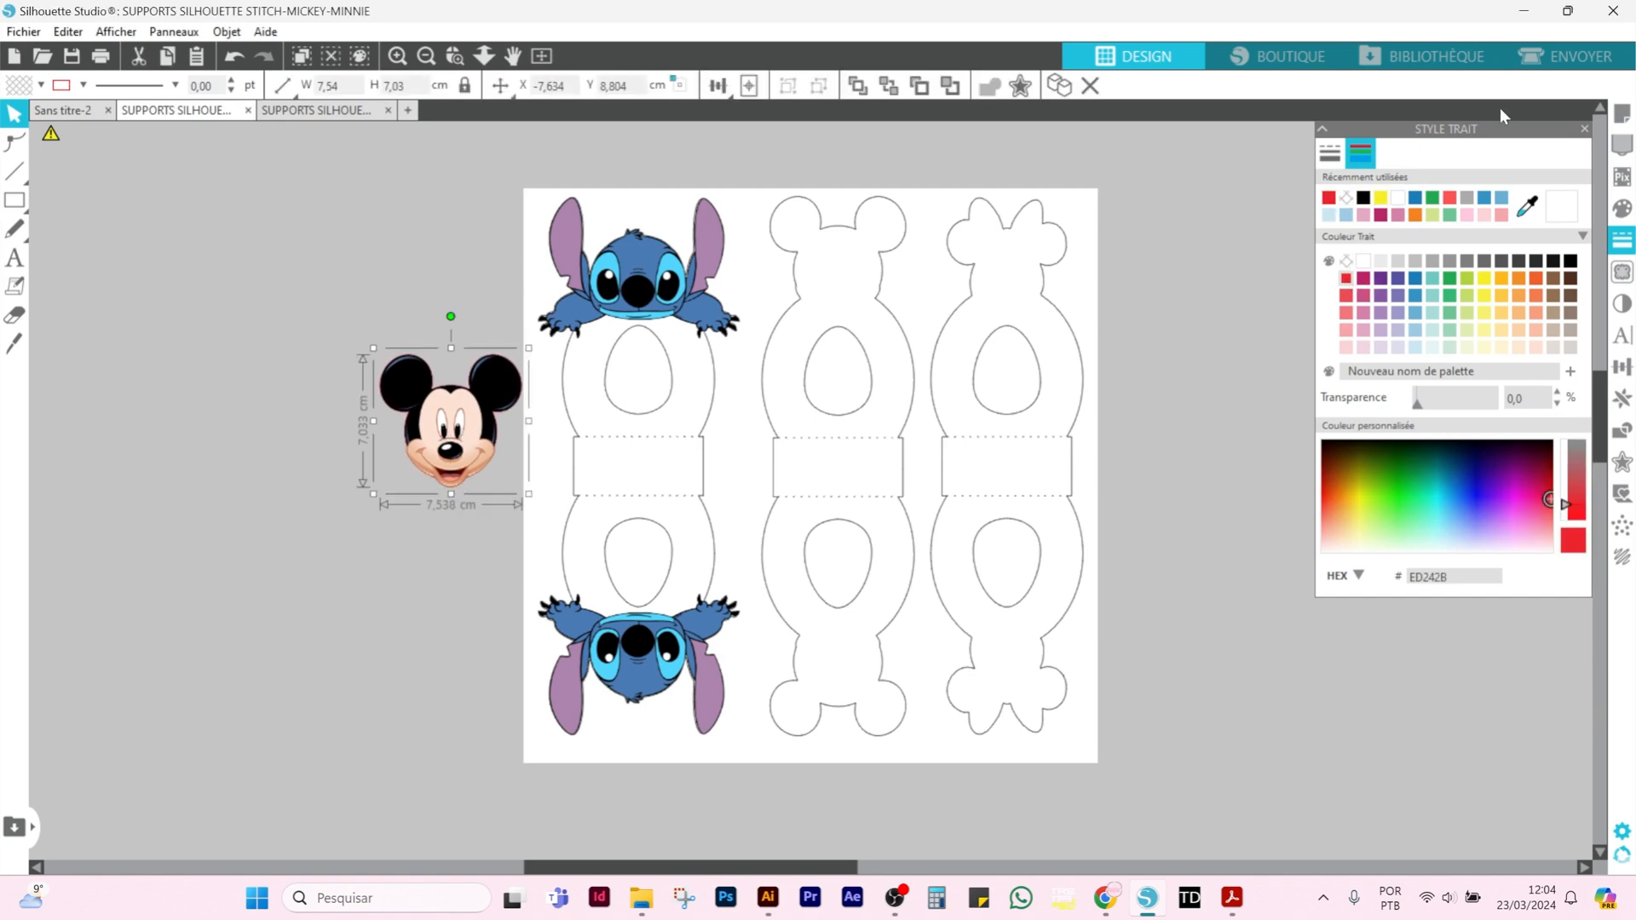
- Examine the cut settings by line colour in the send view and return to the design
{"action": "left_click", "coordinate": [1564, 56]}
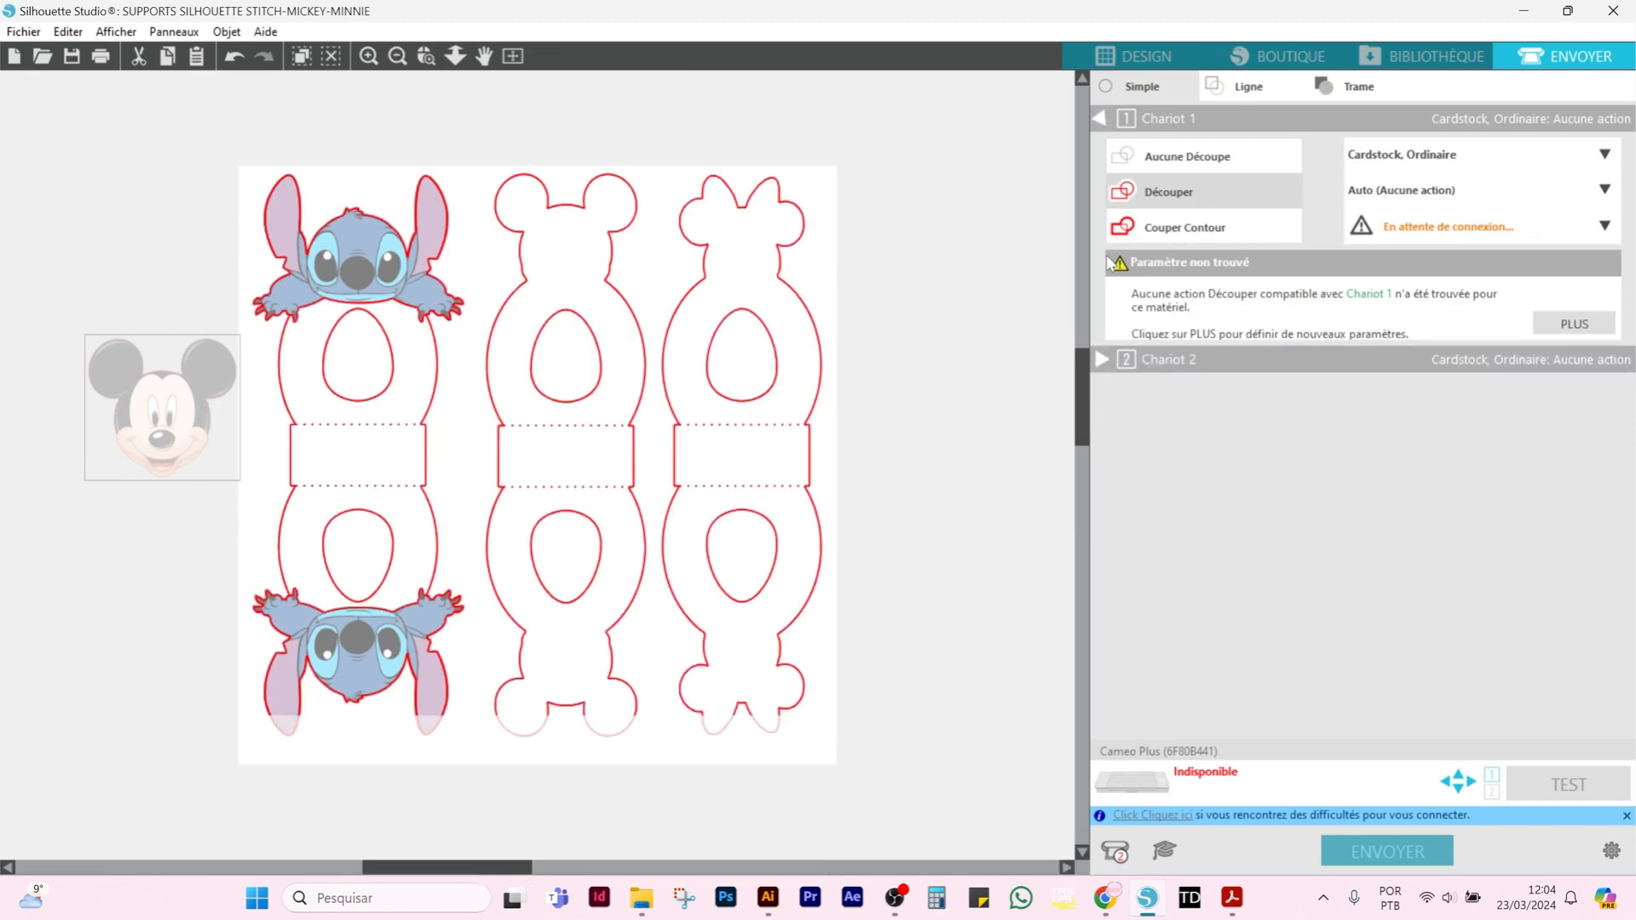
{"action": "left_click", "coordinate": [1241, 92]}
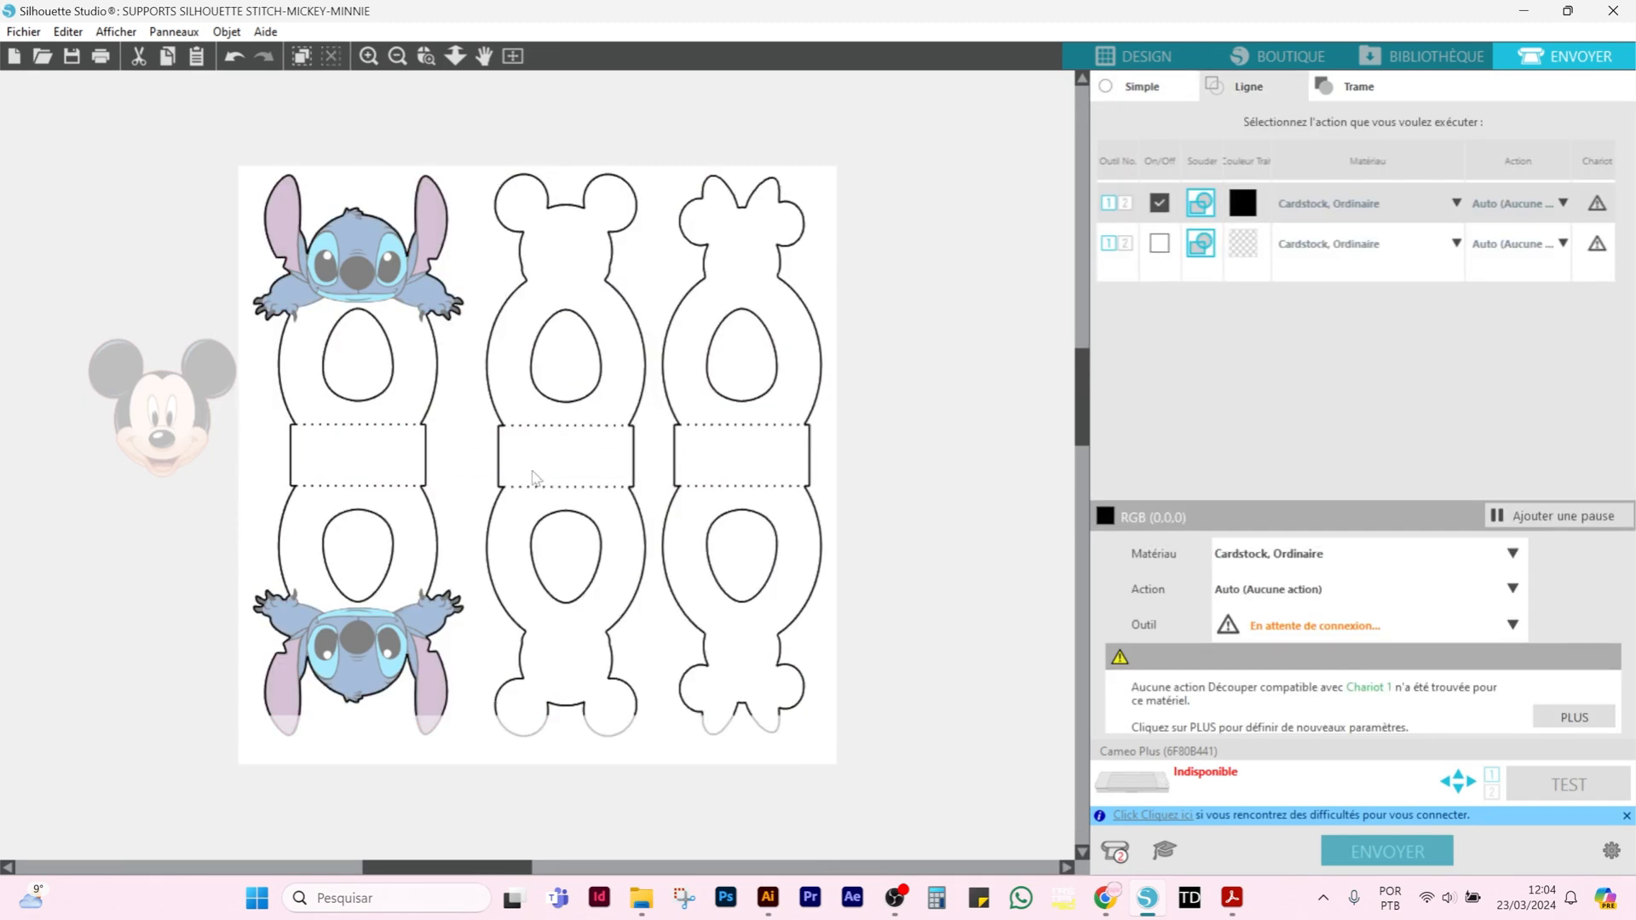
{"action": "left_click", "coordinate": [1146, 61]}
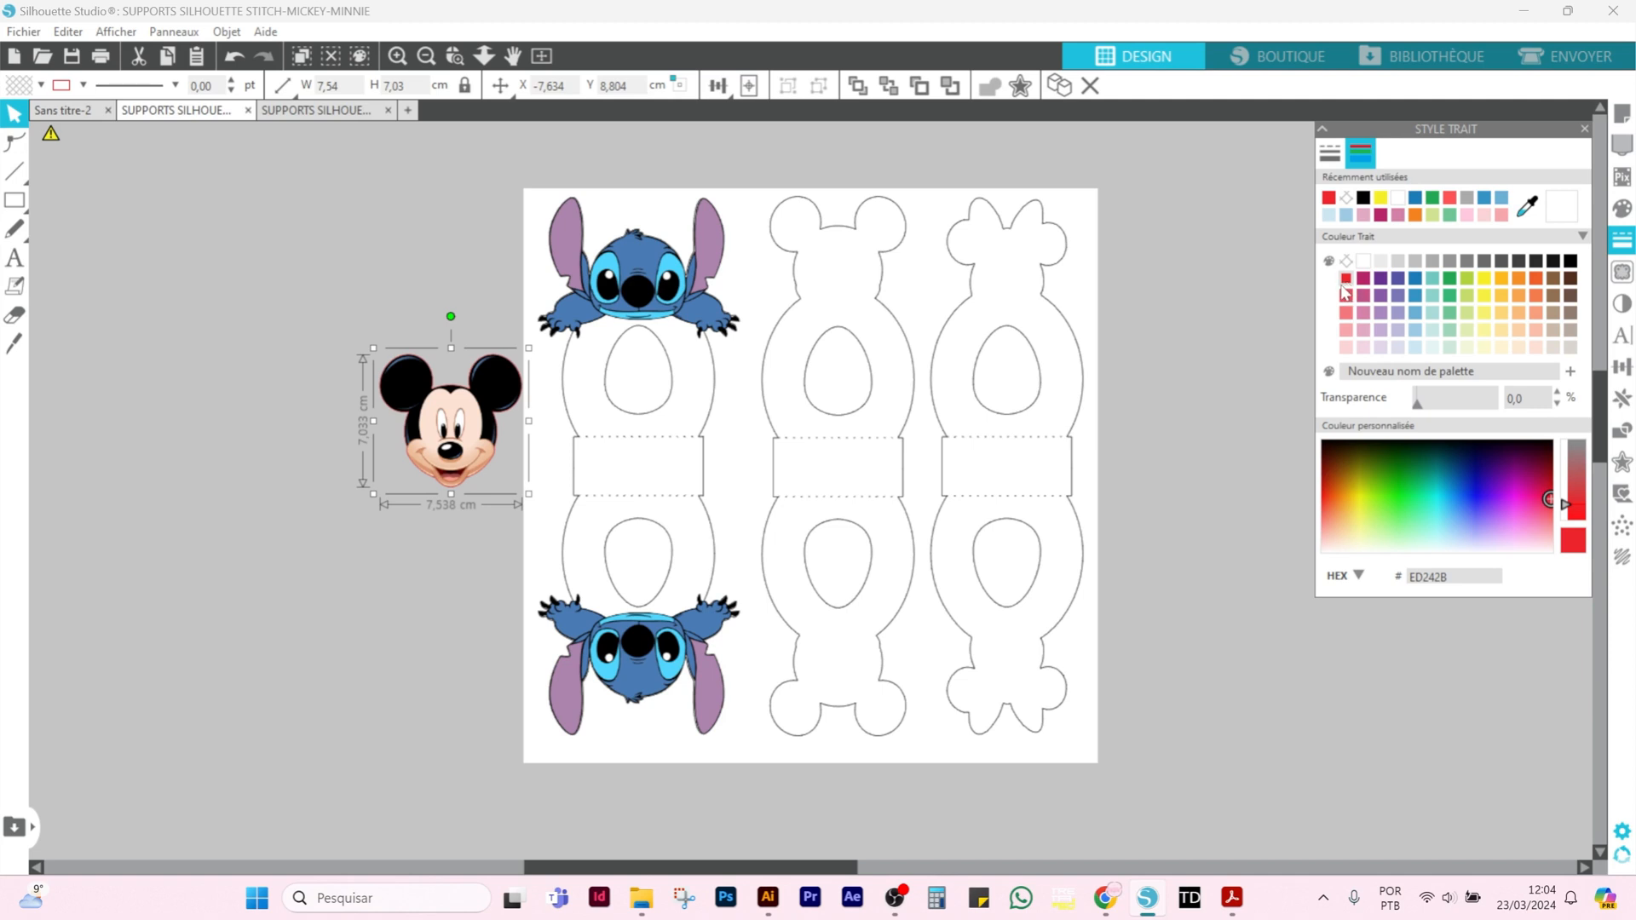
- Make the Mickey image's line colour transparent and place it over the upper head outline of the middle support
{"action": "mouse_move", "coordinate": [436, 422]}
{"action": "left_mouse_down"}
{"action": "mouse_move", "coordinate": [847, 365]}
{"action": "mouse_move", "coordinate": [860, 327]}
{"action": "mouse_move", "coordinate": [845, 286]}
{"action": "left_mouse_up"}
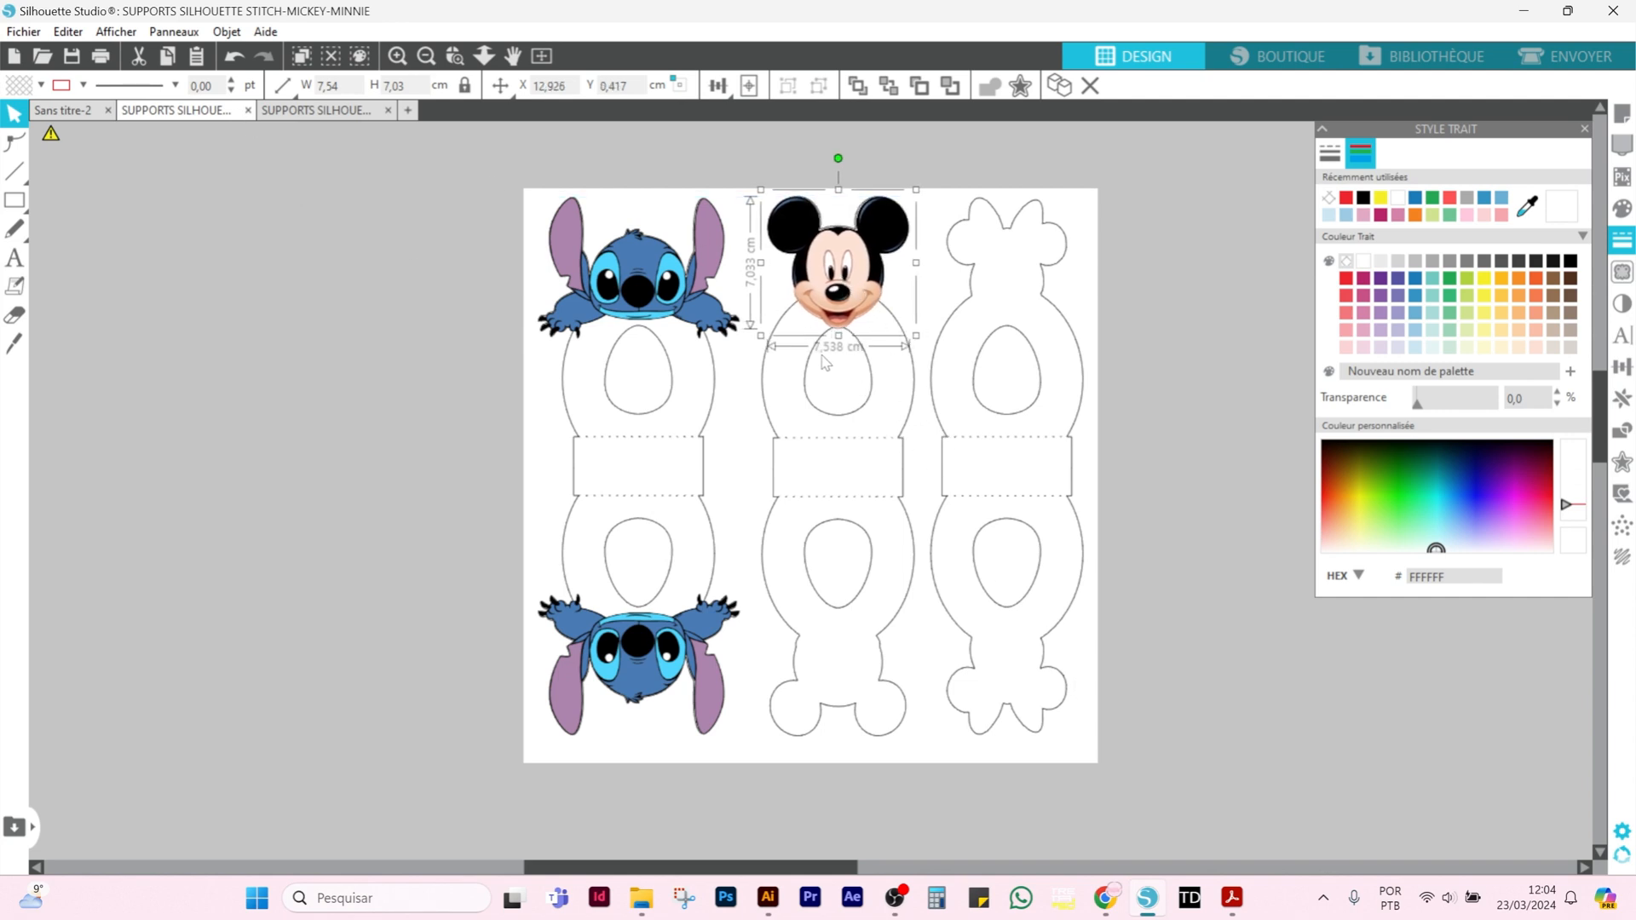
- Consult the PDF instructions for Mickey's dimensions and resize the image to 7,213 cm wide by 6,73 cm high
{"action": "left_click", "coordinate": [1234, 902]}
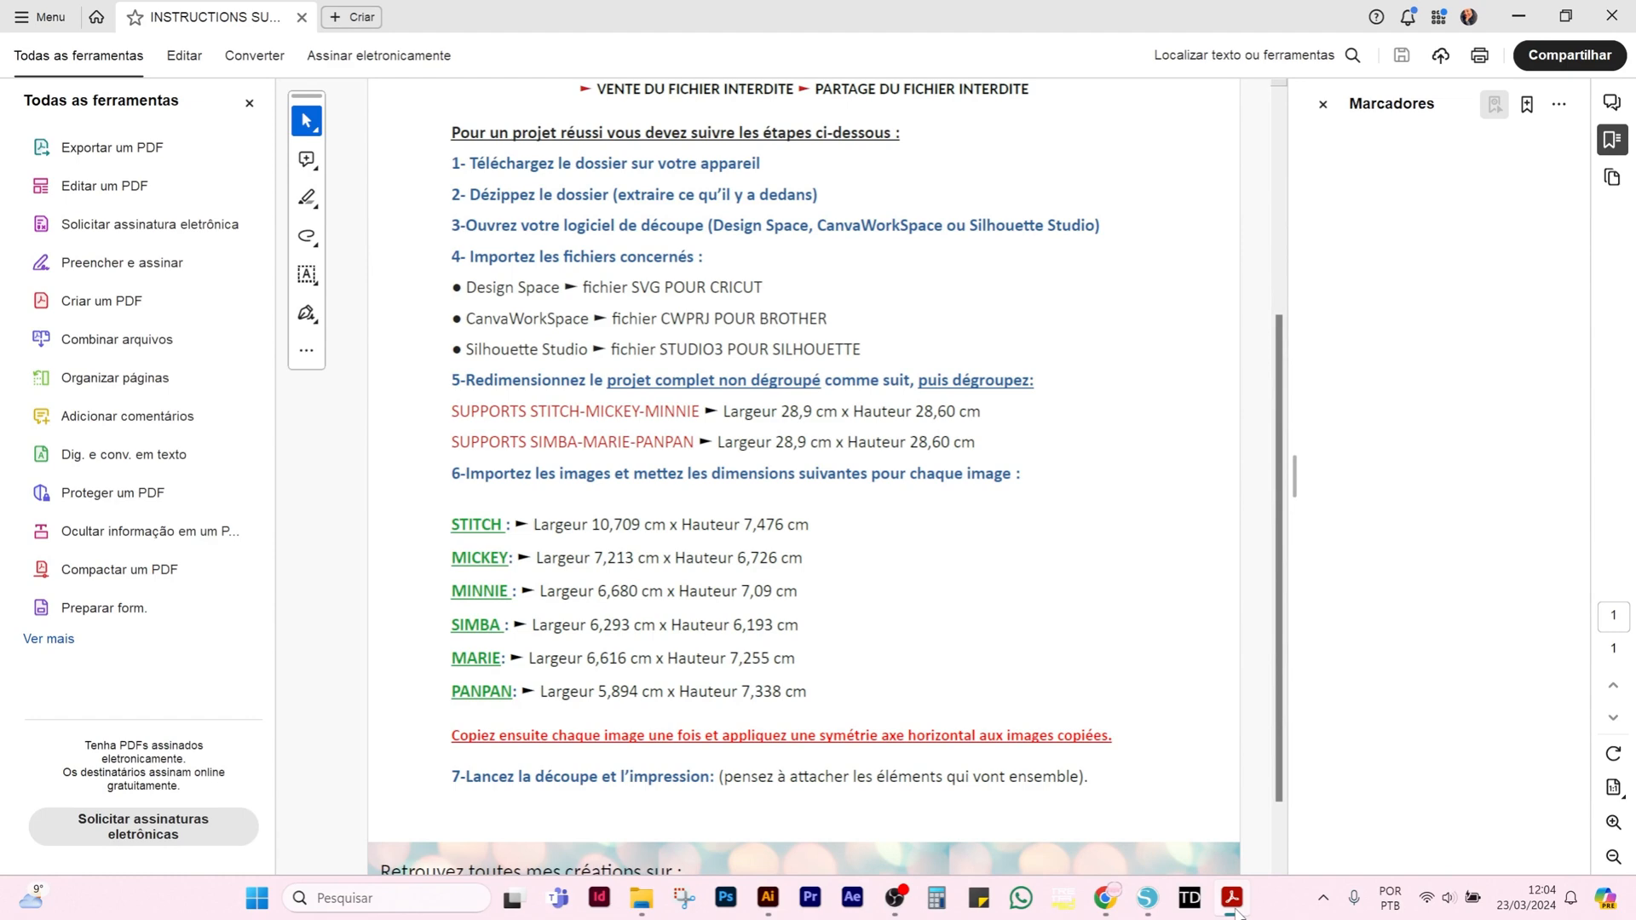
{"action": "left_click", "coordinate": [1233, 901]}
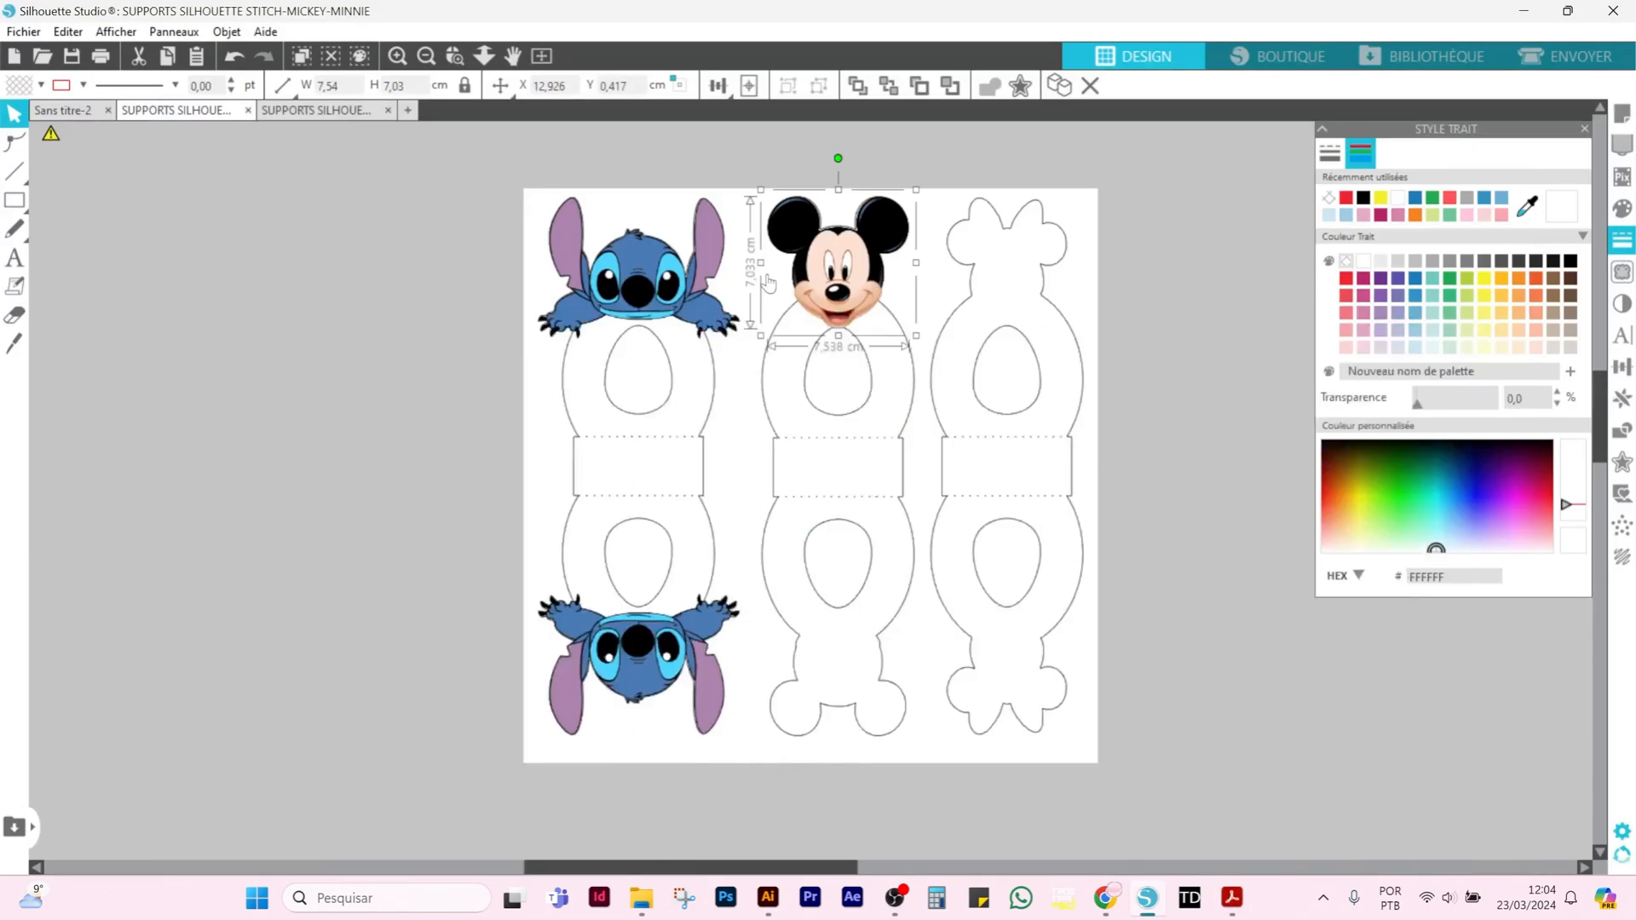
{"action": "double_click", "coordinate": [394, 85]}
{"action": "double_click", "coordinate": [338, 85]}
{"action": "type", "text": "5"}
{"action": "key", "text": "Return"}
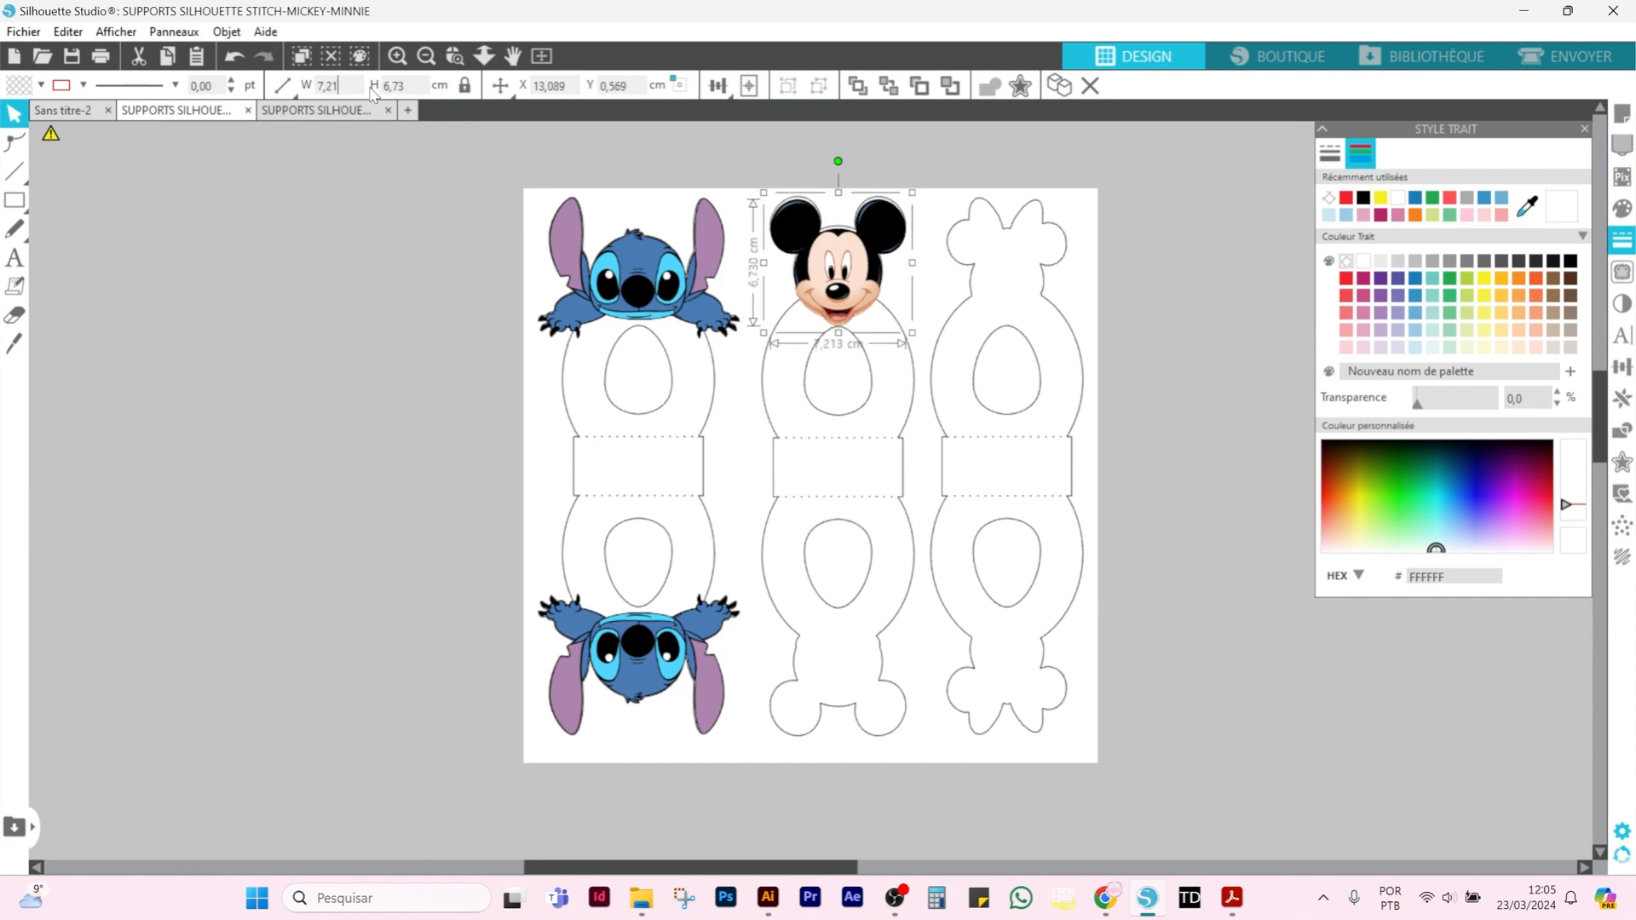
{"action": "left_click", "coordinate": [1225, 517]}
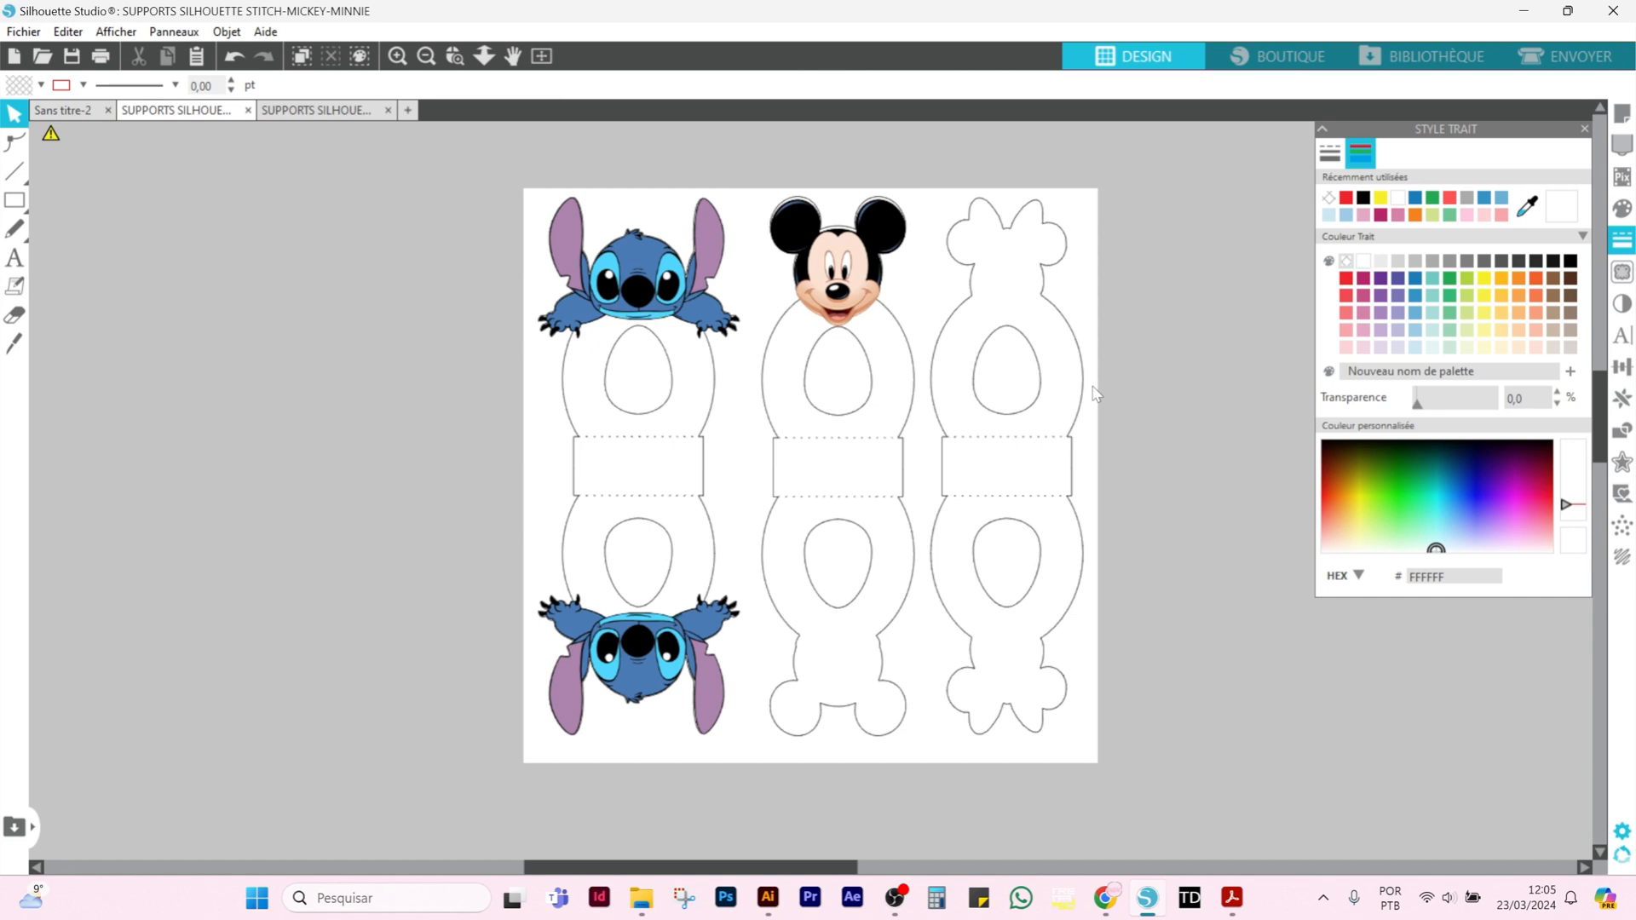
- Fine-tune the resized Mickey image's position so it fits the upper head outline of the middle support
{"action": "left_click", "coordinate": [855, 275]}
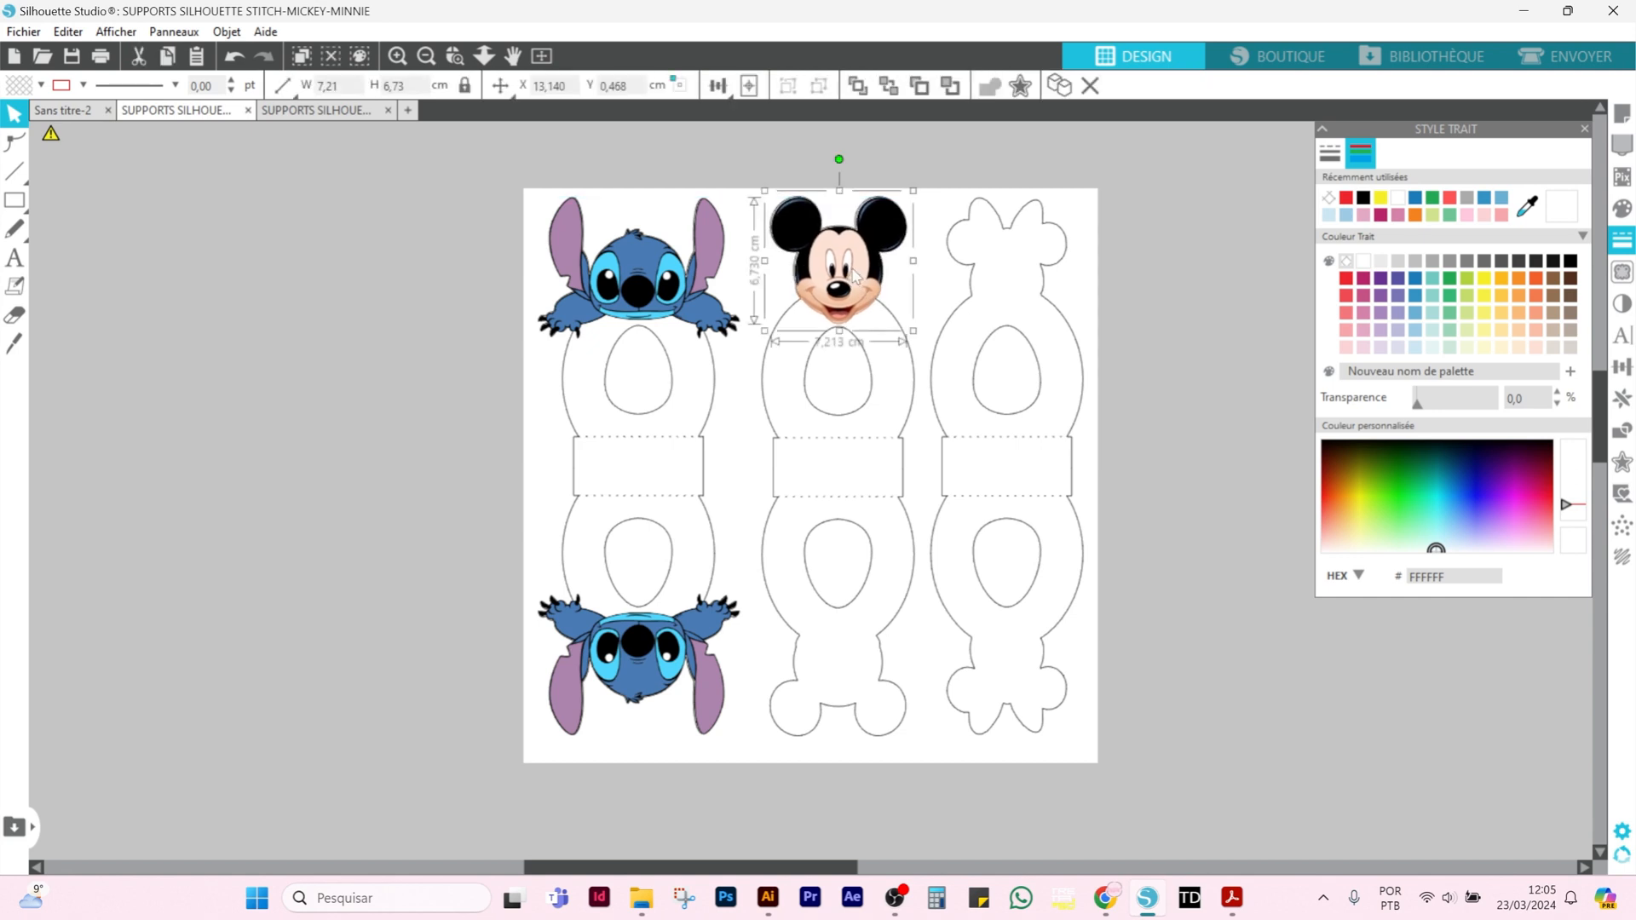
{"action": "key", "text": "Up"}
{"action": "key", "text": "Left"}
- Copy the Mickey image on the support and paste a second one into the document
{"action": "right_click", "coordinate": [854, 275]}
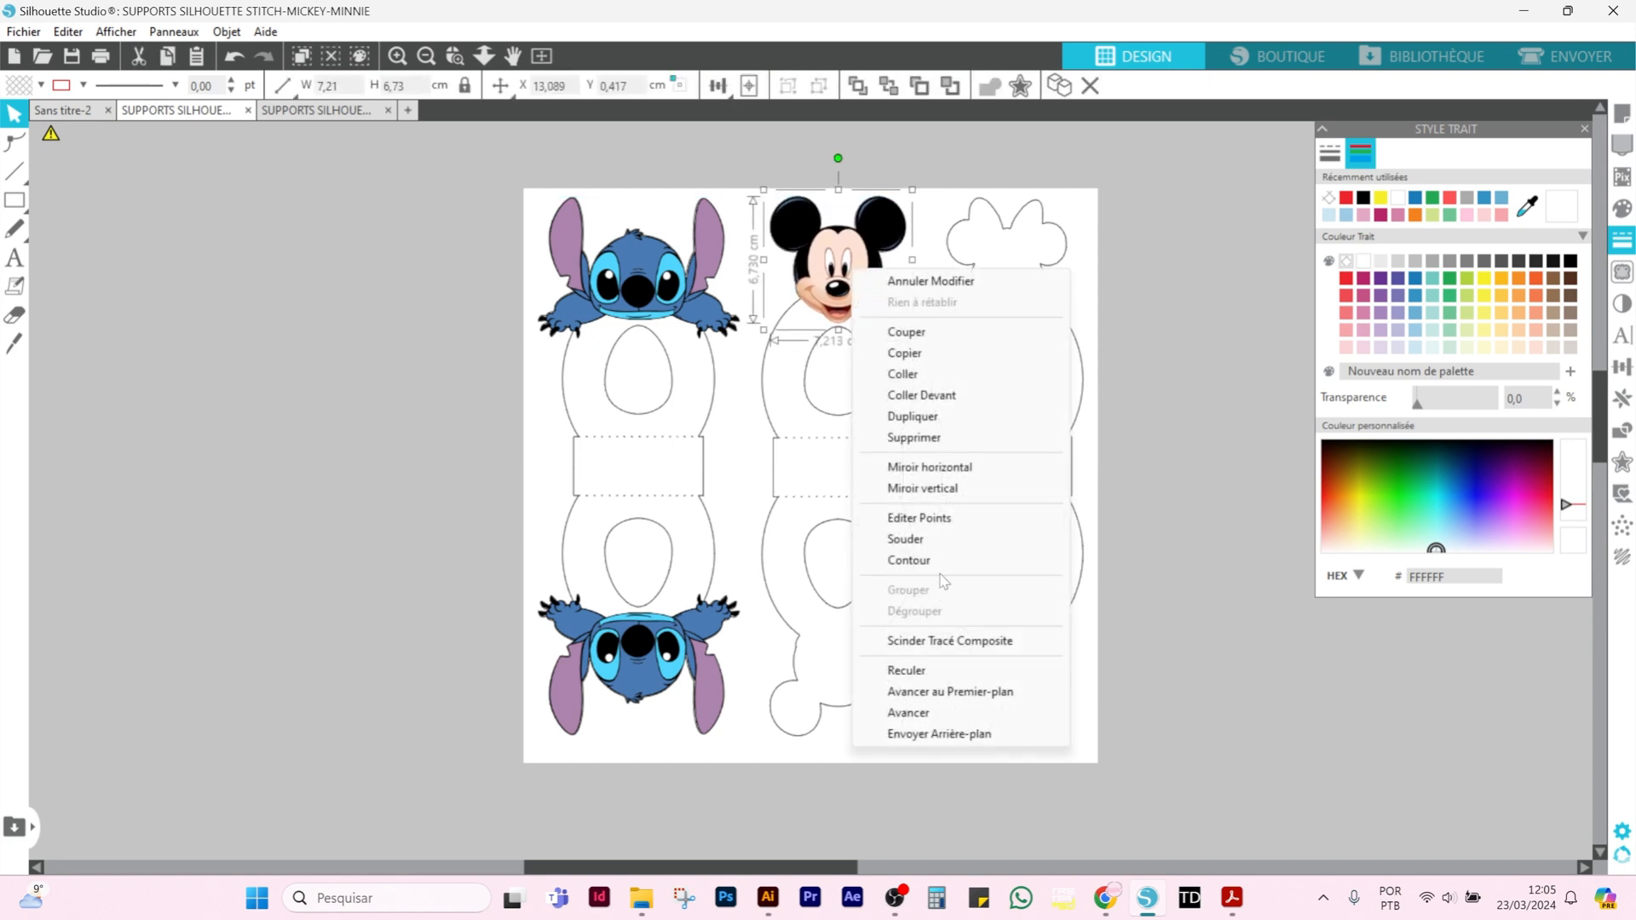
{"action": "left_click", "coordinate": [904, 353]}
{"action": "right_click", "coordinate": [1075, 395]}
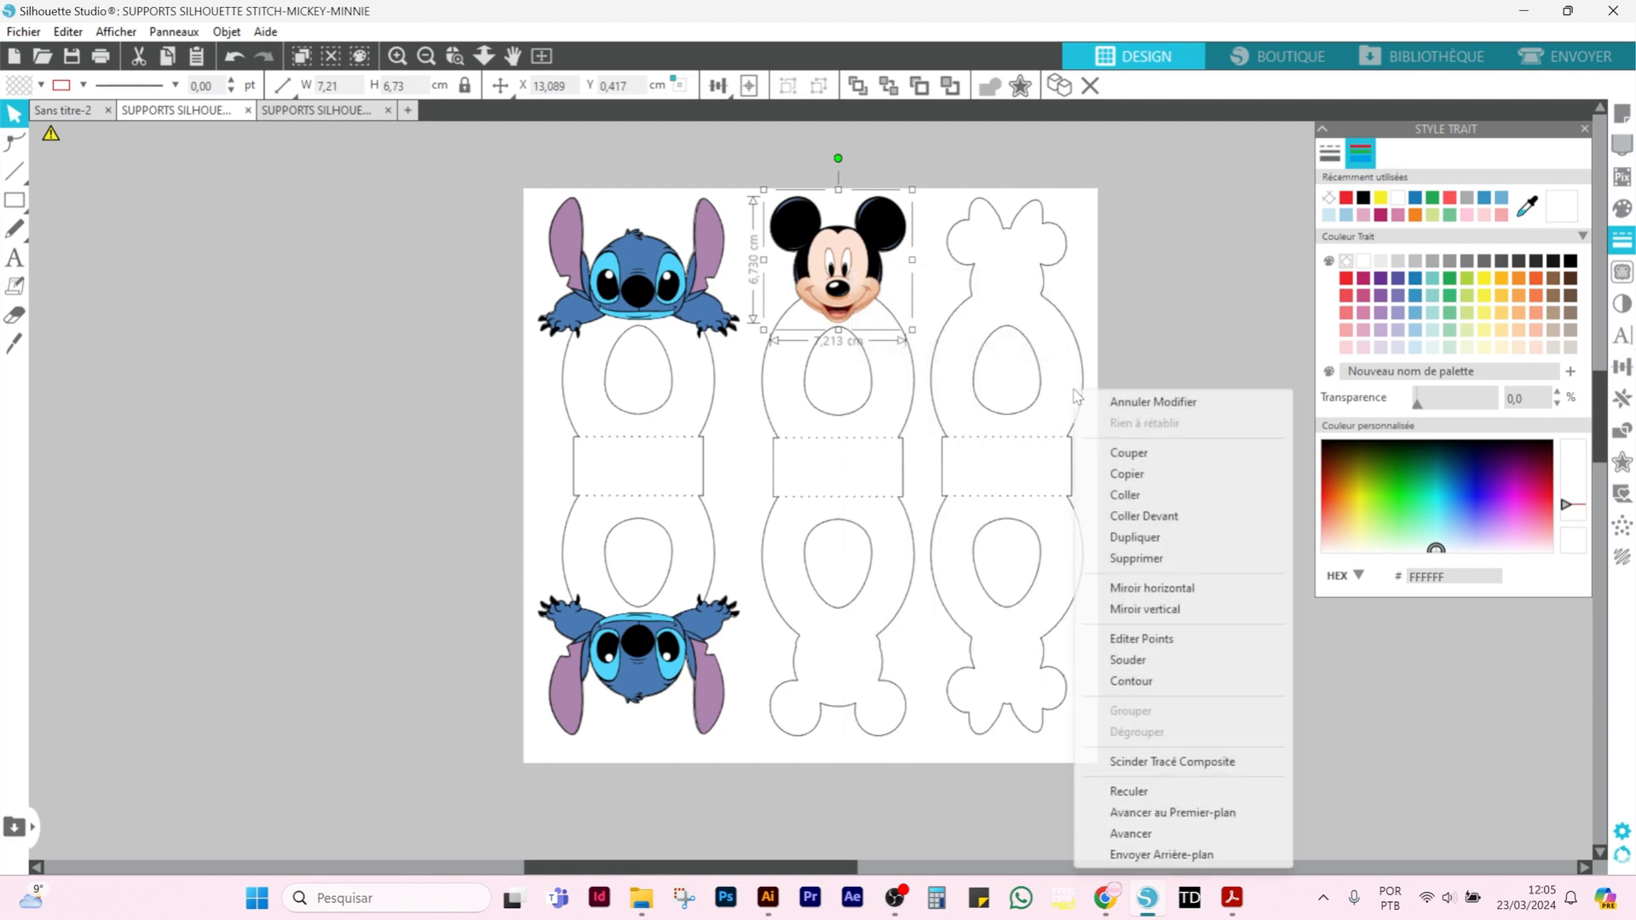
{"action": "left_click", "coordinate": [1125, 495]}
- Mirror the pasted Mickey copy vertically and align it over the lower head outline of the middle support
{"action": "right_click", "coordinate": [892, 311]}
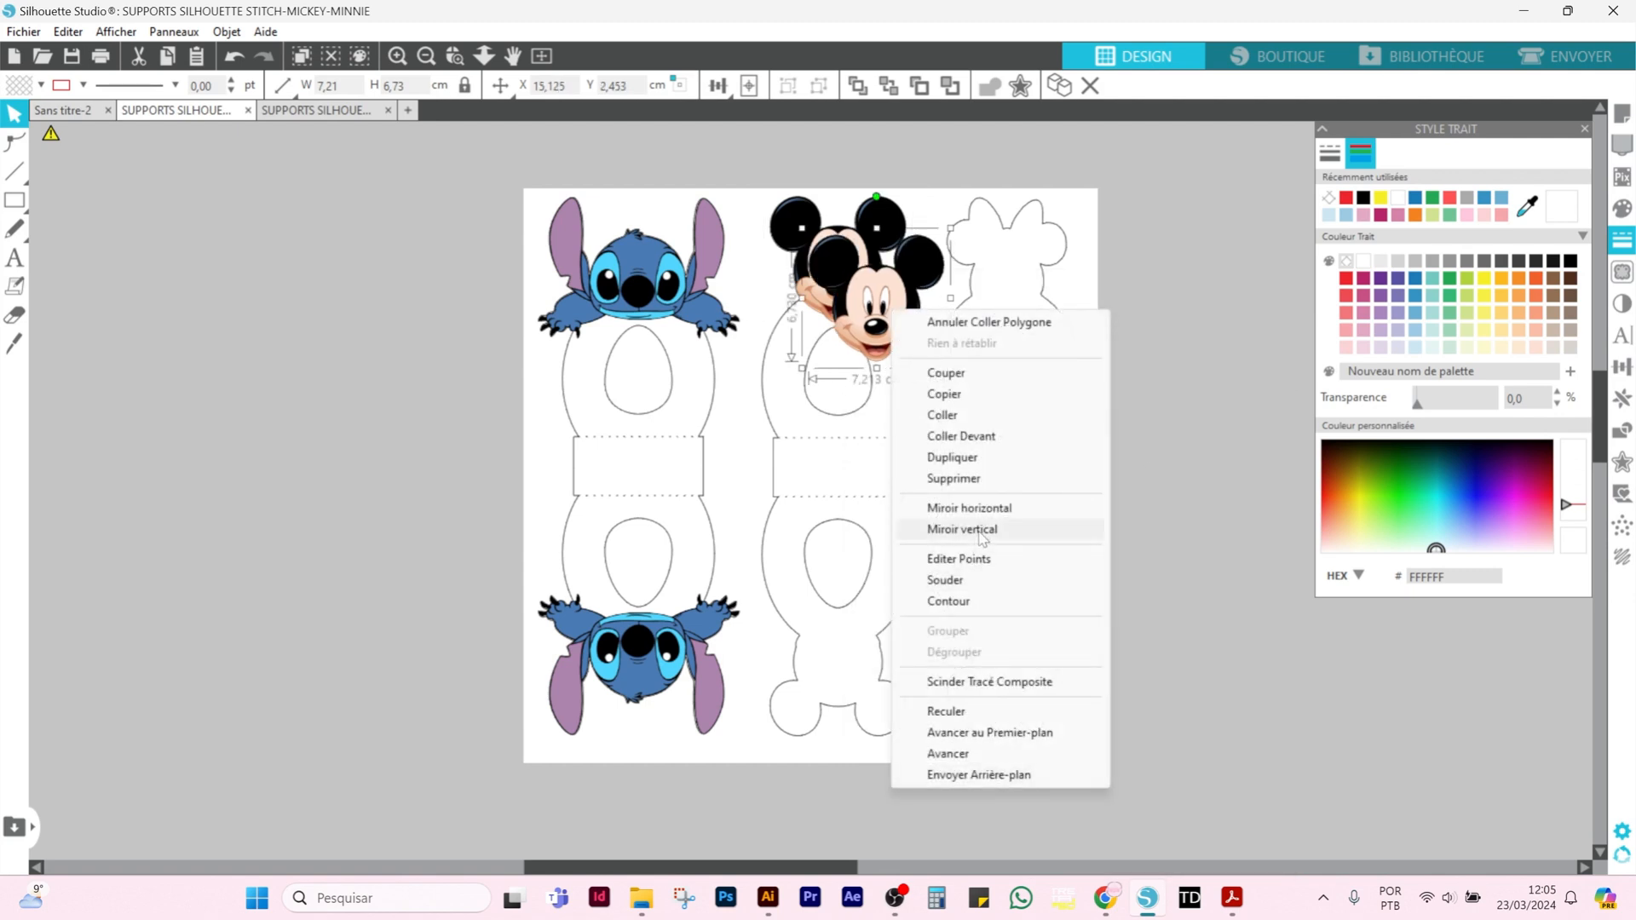
{"action": "left_click", "coordinate": [982, 530]}
{"action": "left_click_drag", "start_coordinate": [877, 299], "coordinate": [853, 678]}
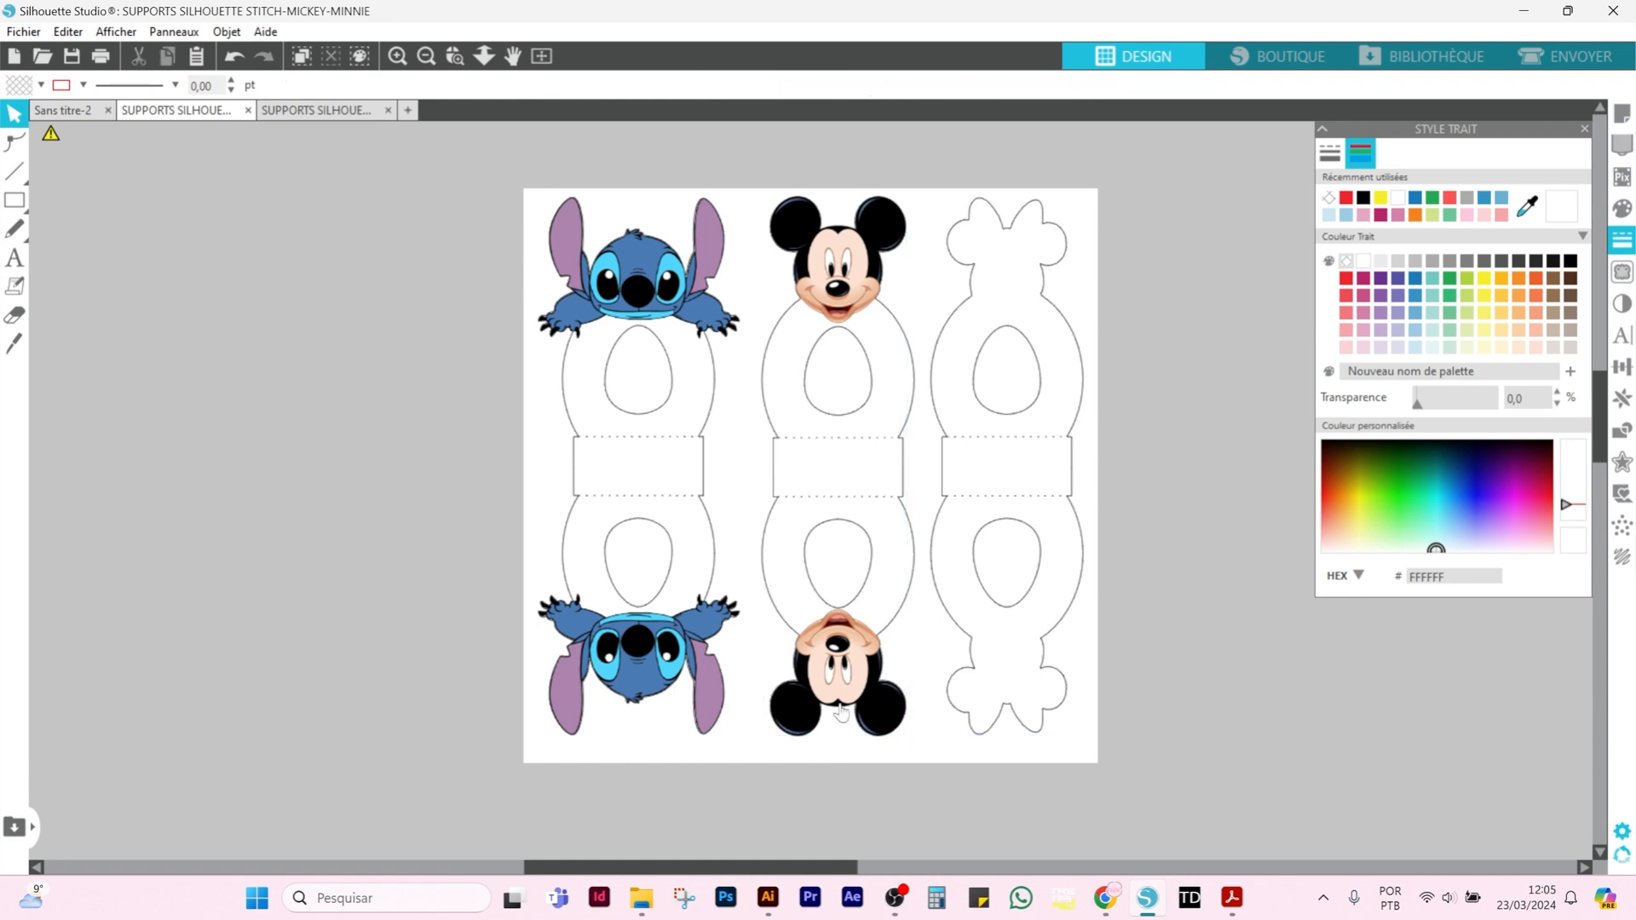
{"action": "left_click", "coordinate": [1108, 244]}
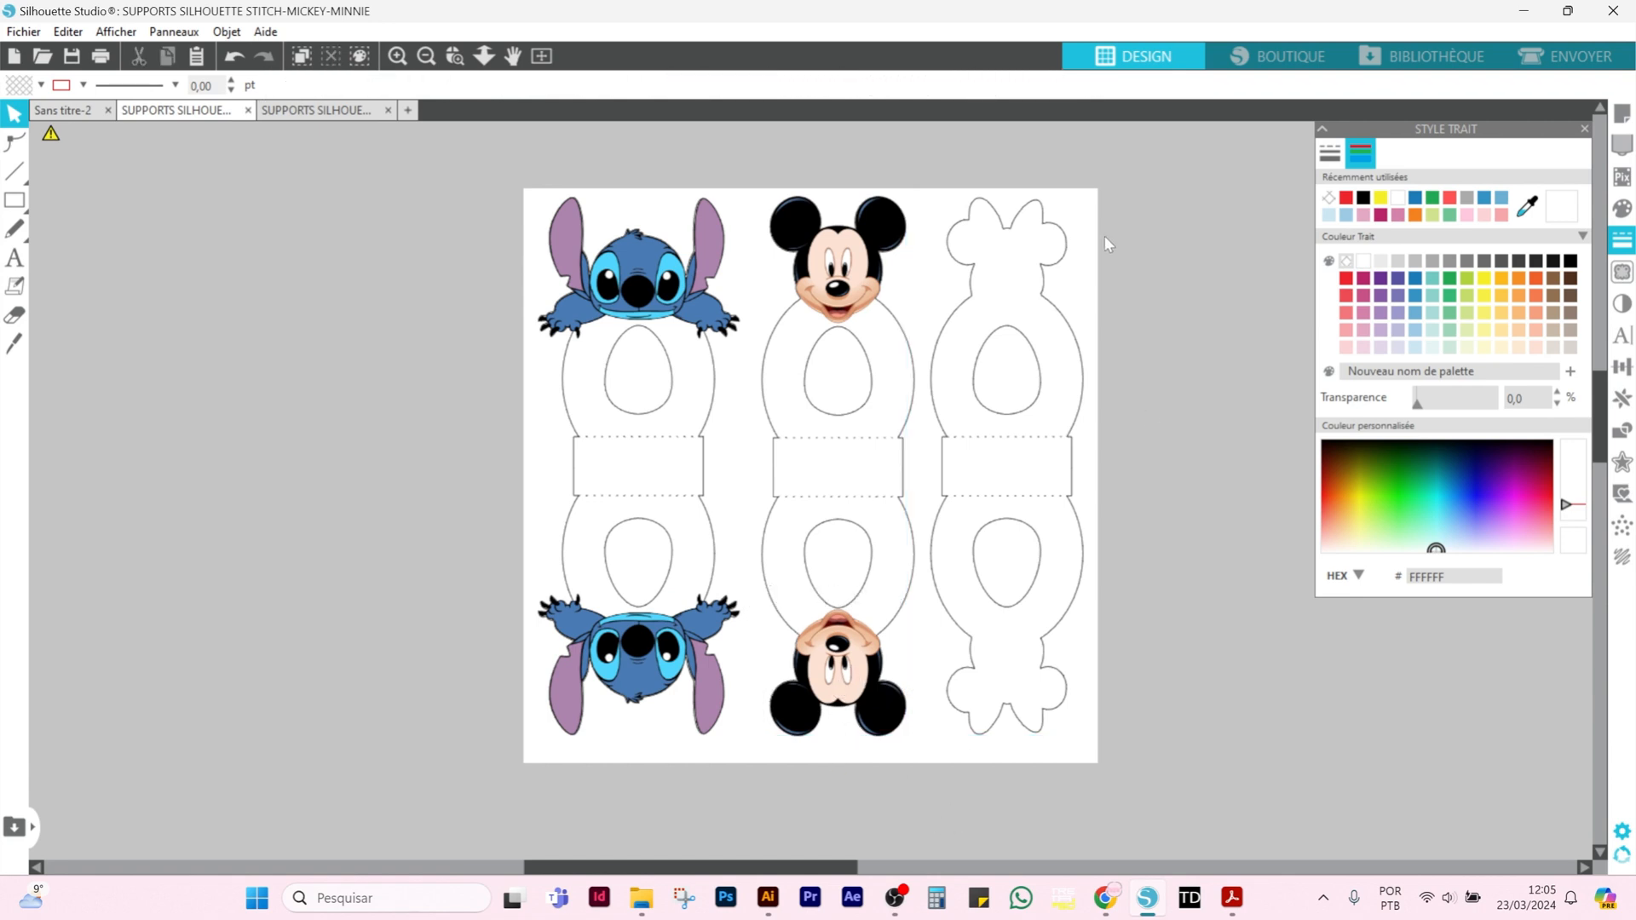
- Merge the MINNIE image into the document and move it to the empty area left of the page
{"action": "left_click", "coordinate": [23, 31]}
{"action": "left_click", "coordinate": [66, 159]}
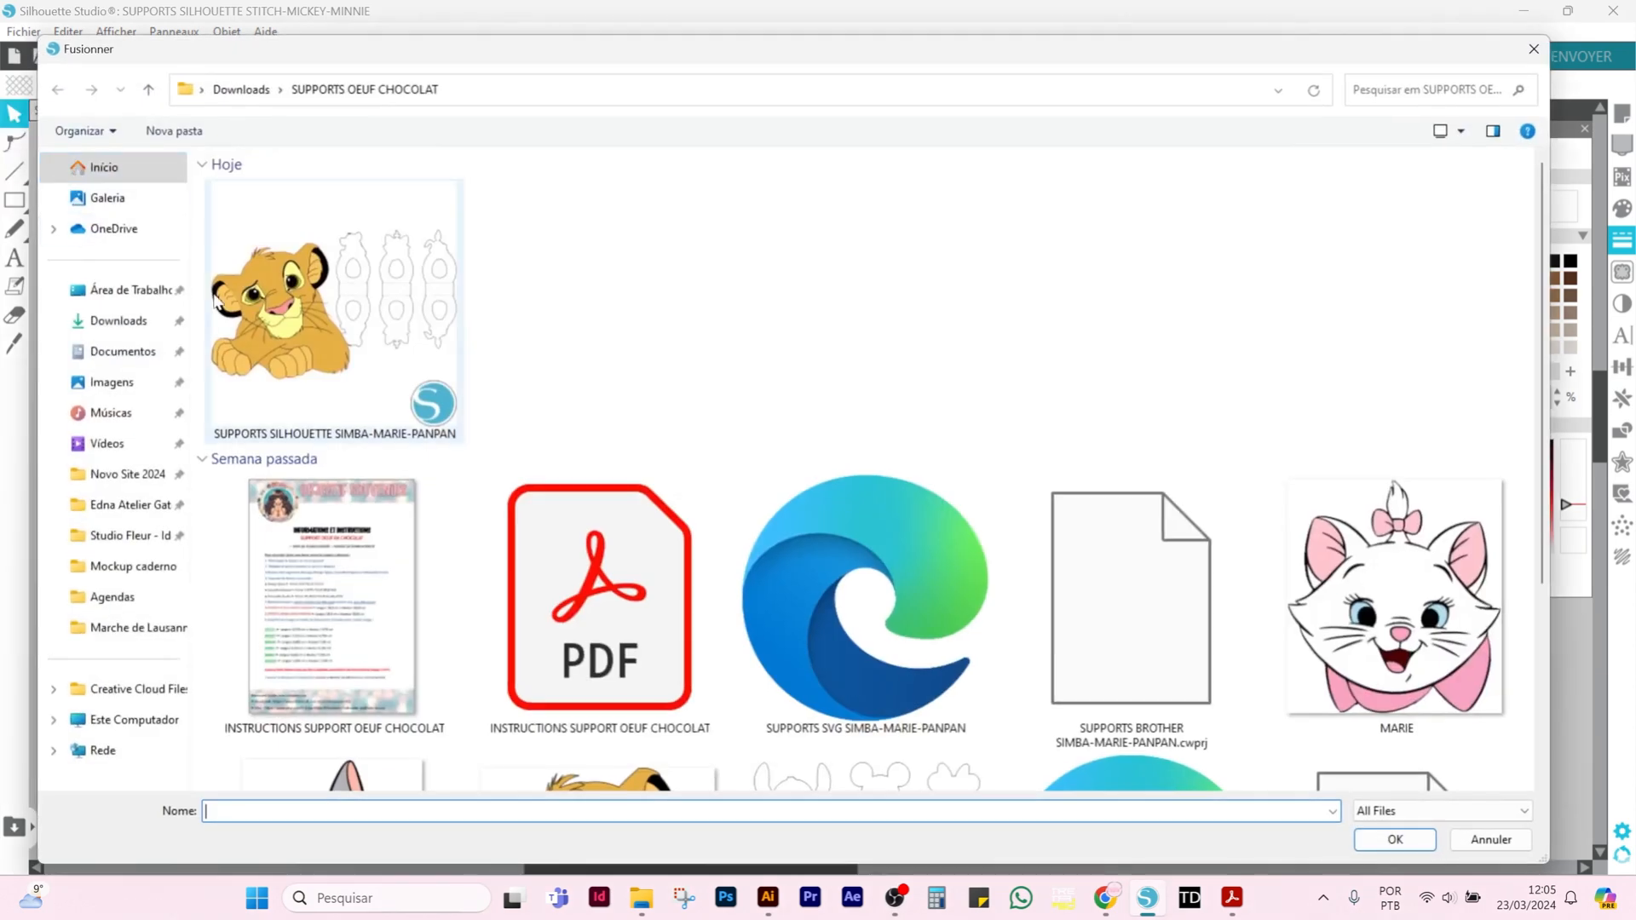
{"action": "scroll", "coordinate": [986, 563], "scroll_direction": "down", "scroll_amount": 5}
{"action": "double_click", "coordinate": [332, 648]}
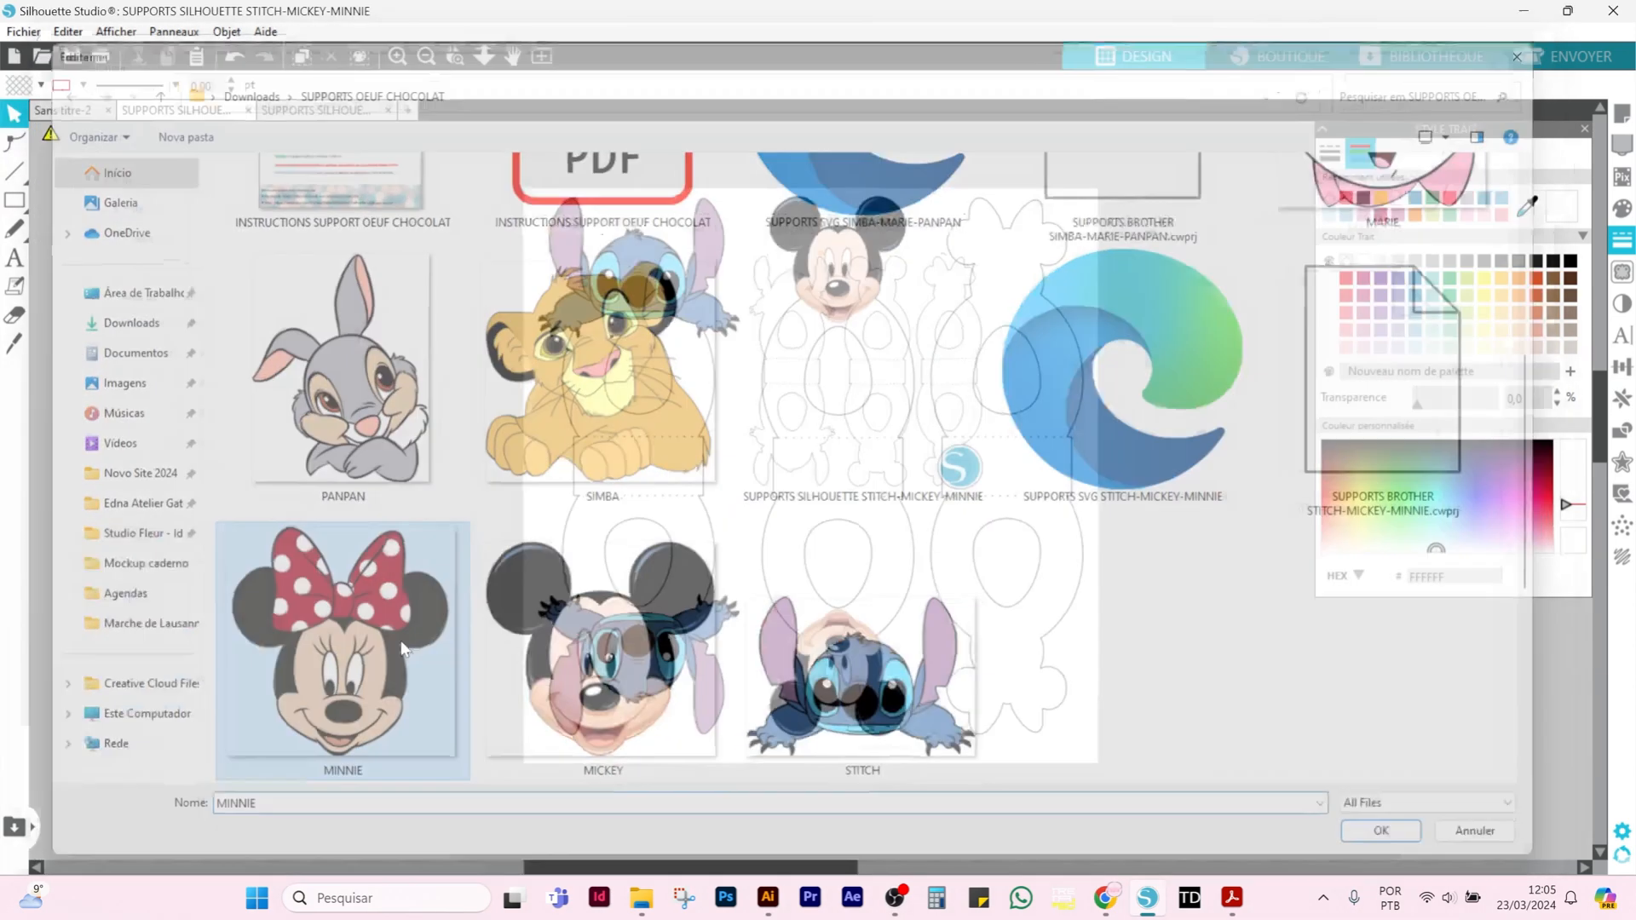
{"action": "left_click_drag", "start_coordinate": [528, 230], "coordinate": [345, 381]}
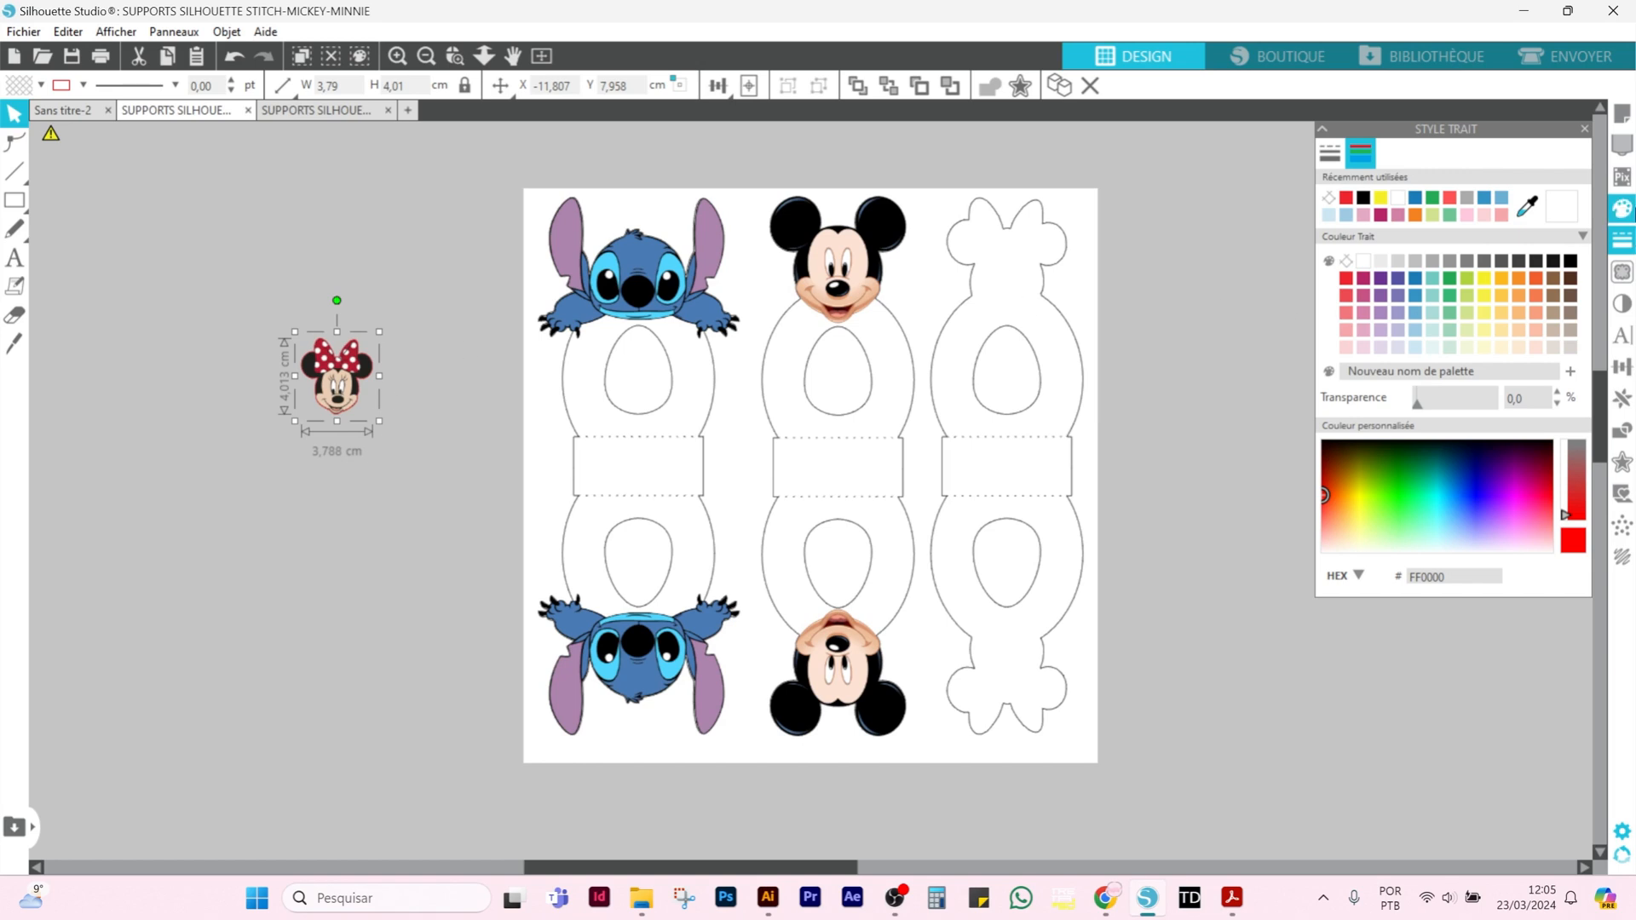
- In the send view, disable cutting for the red lines and move the Minnie image onto the middle support, returning to the design
{"action": "left_click", "coordinate": [1533, 61]}
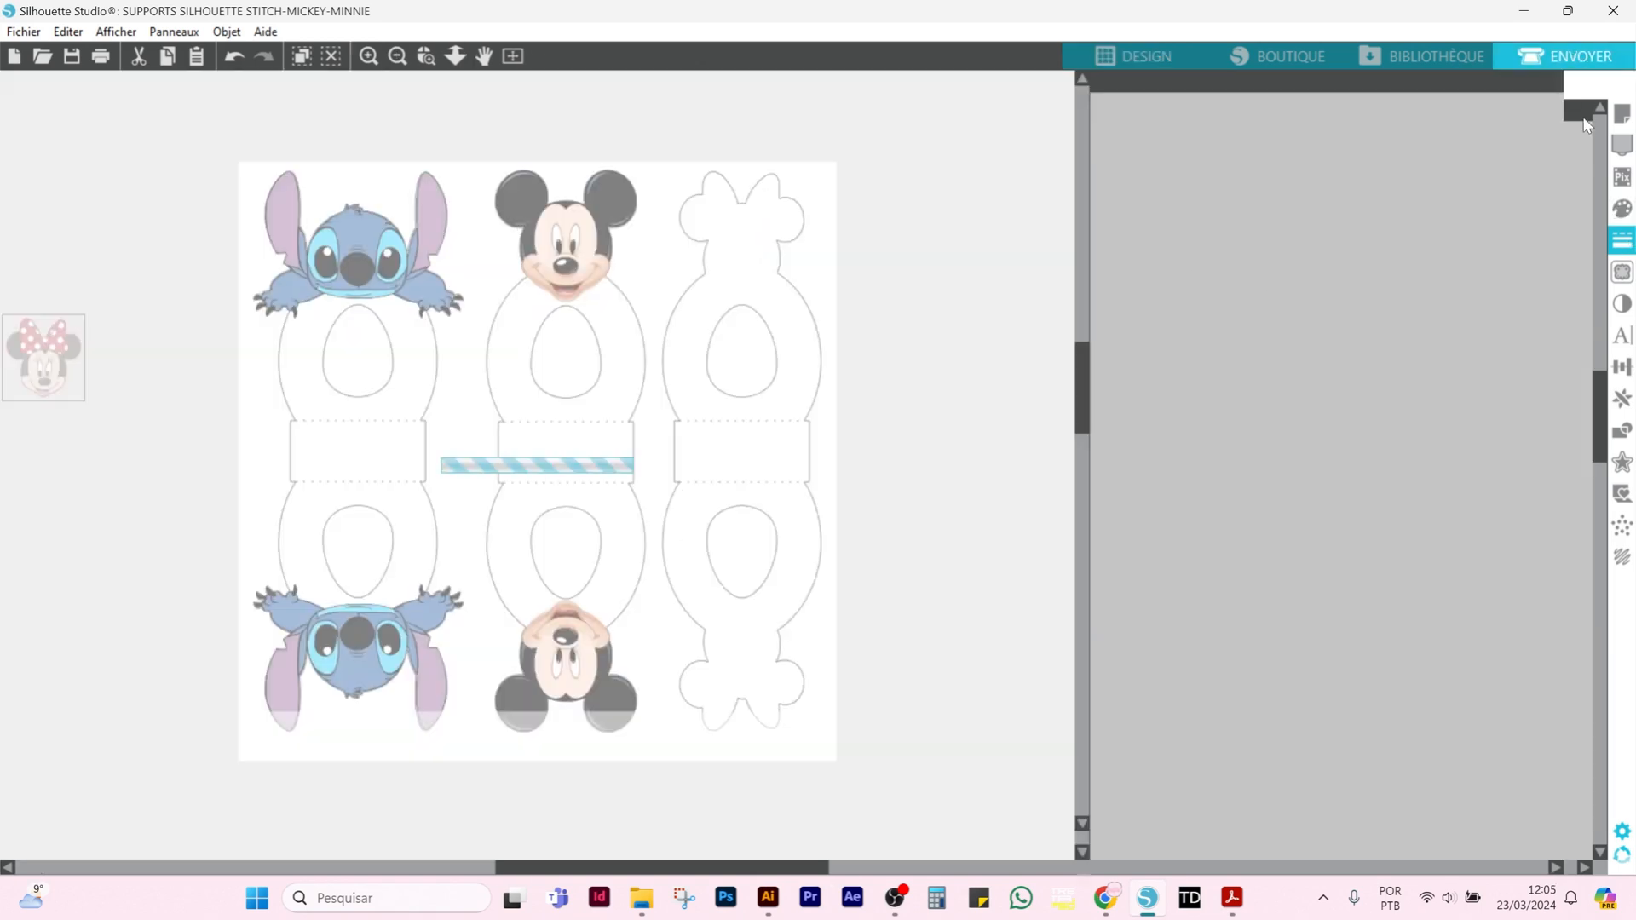
{"action": "left_click_drag", "start_coordinate": [43, 367], "coordinate": [172, 377]}
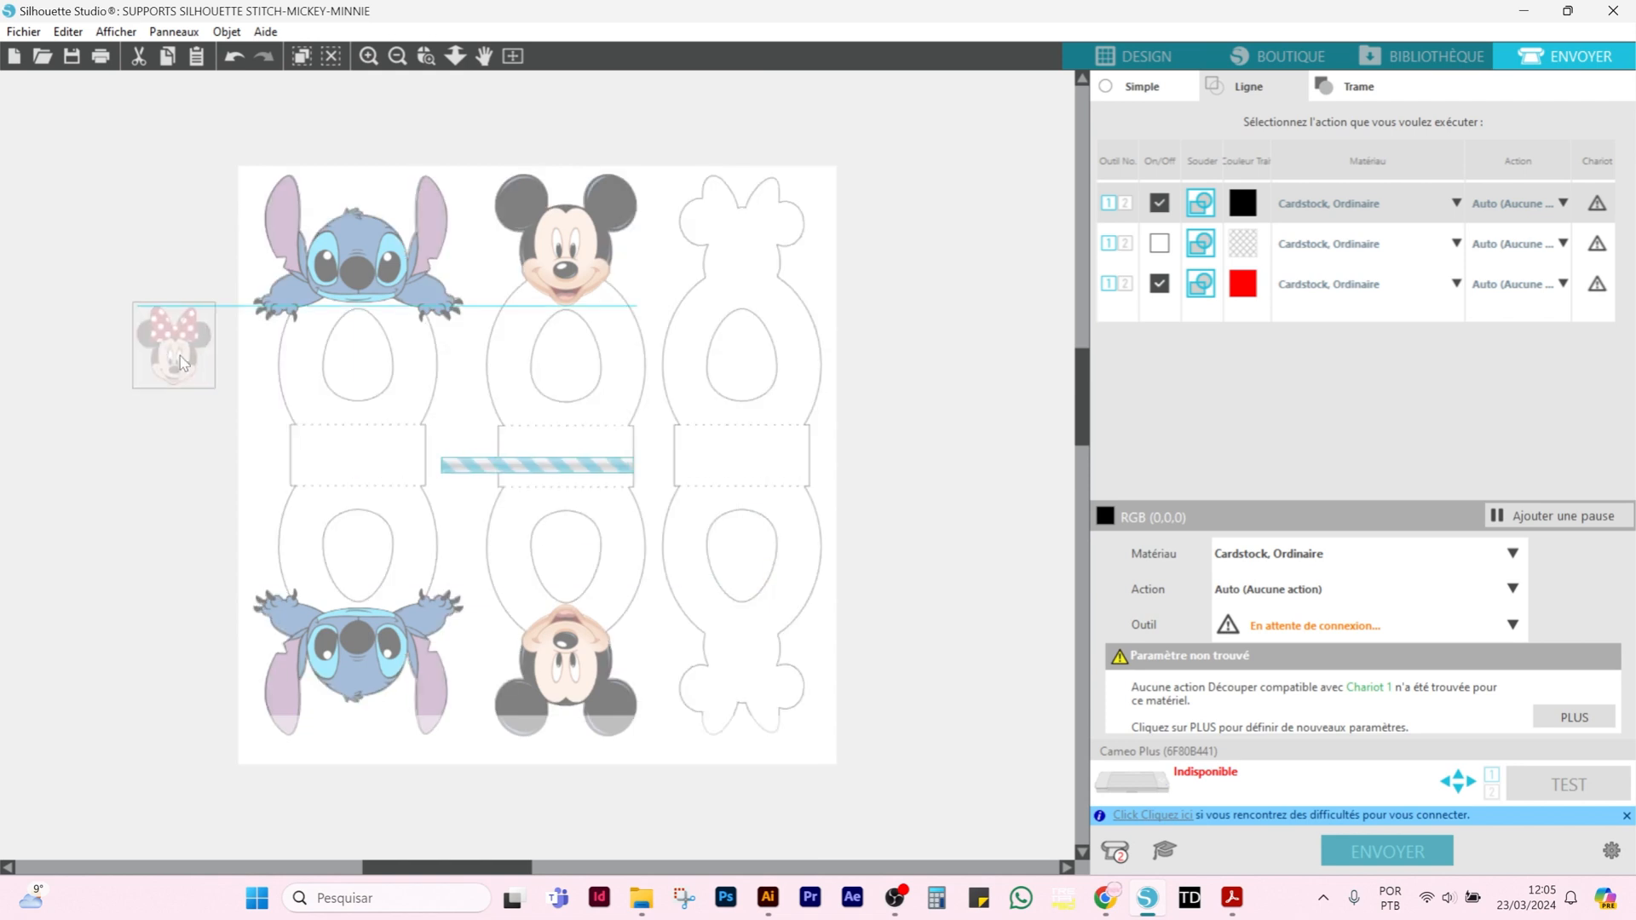
{"action": "left_click", "coordinate": [1164, 288]}
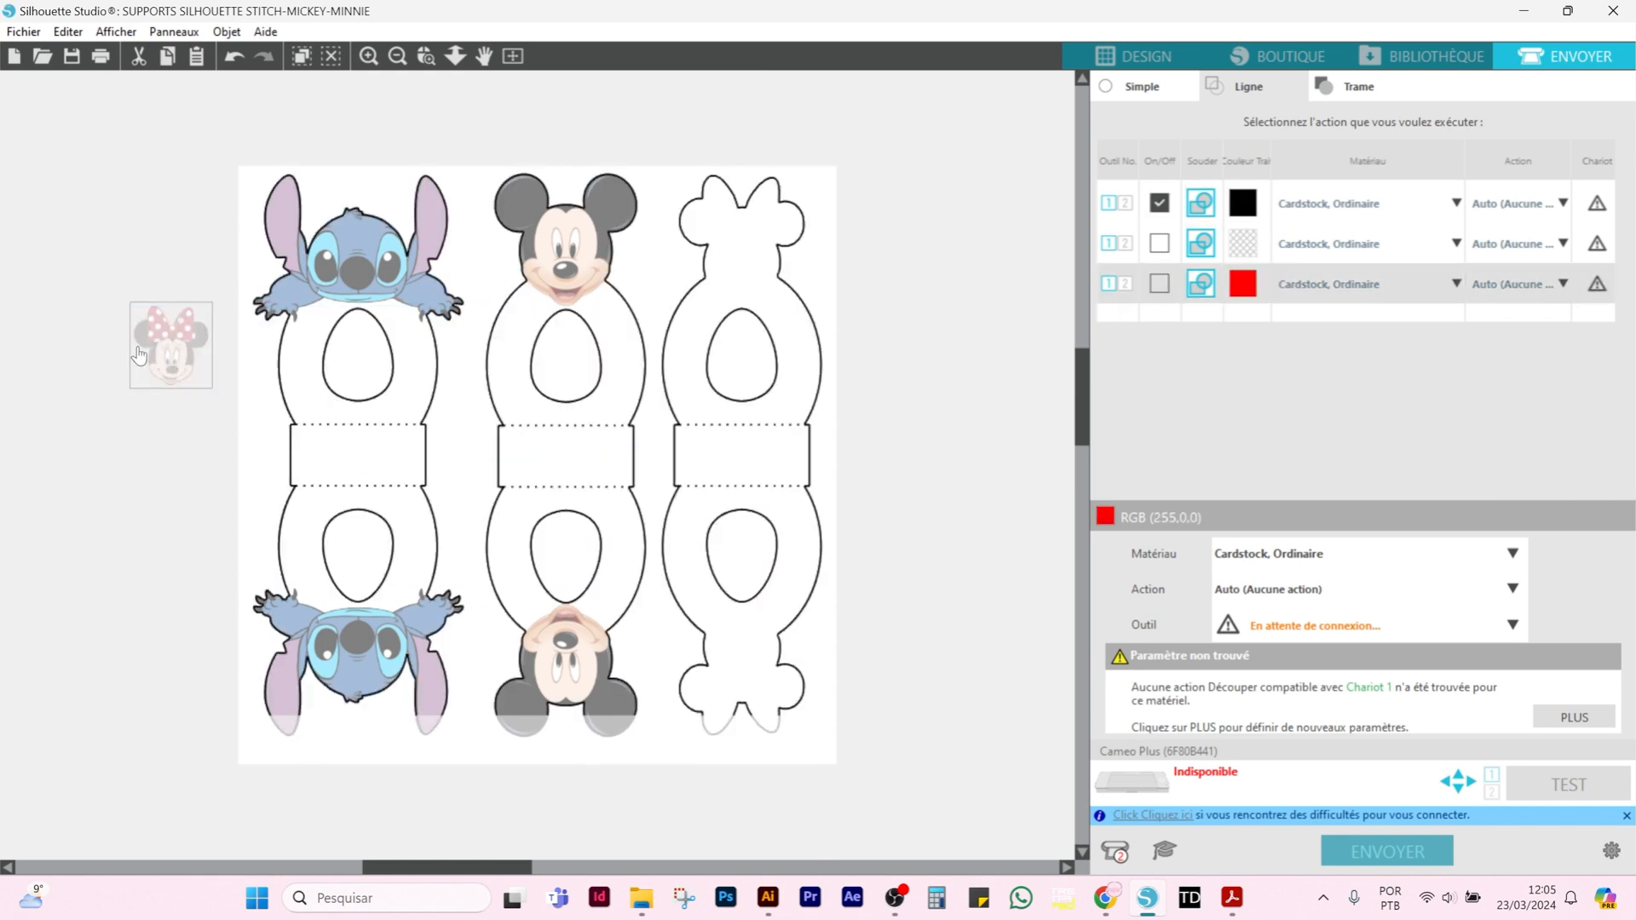
{"action": "left_click_drag", "start_coordinate": [157, 342], "coordinate": [531, 507]}
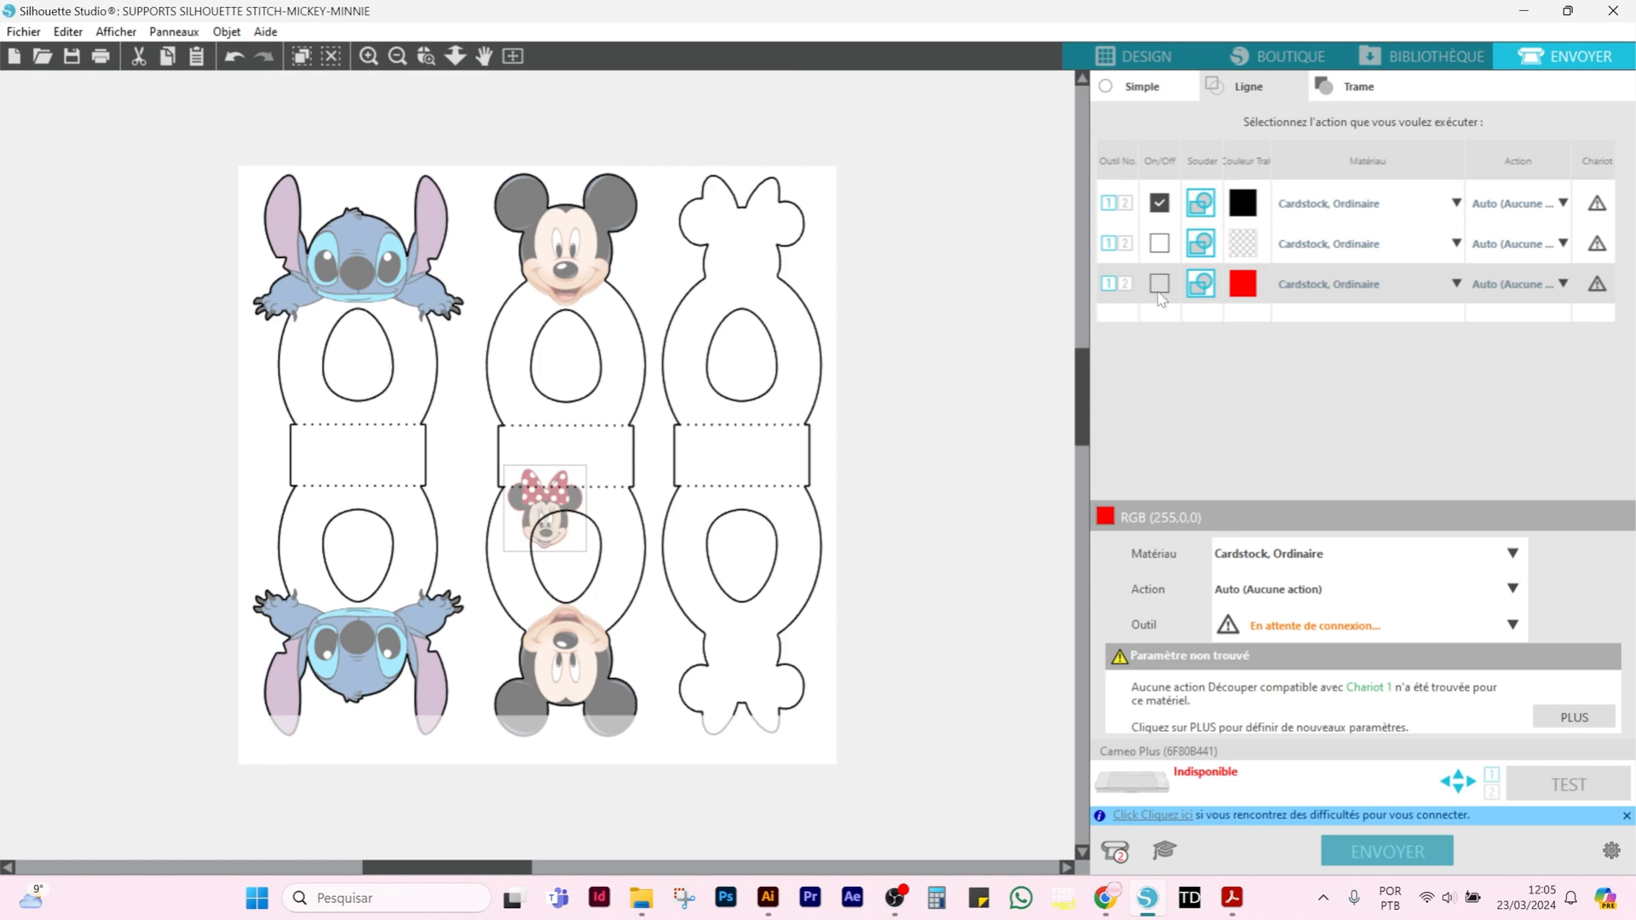
{"action": "left_click", "coordinate": [1141, 57]}
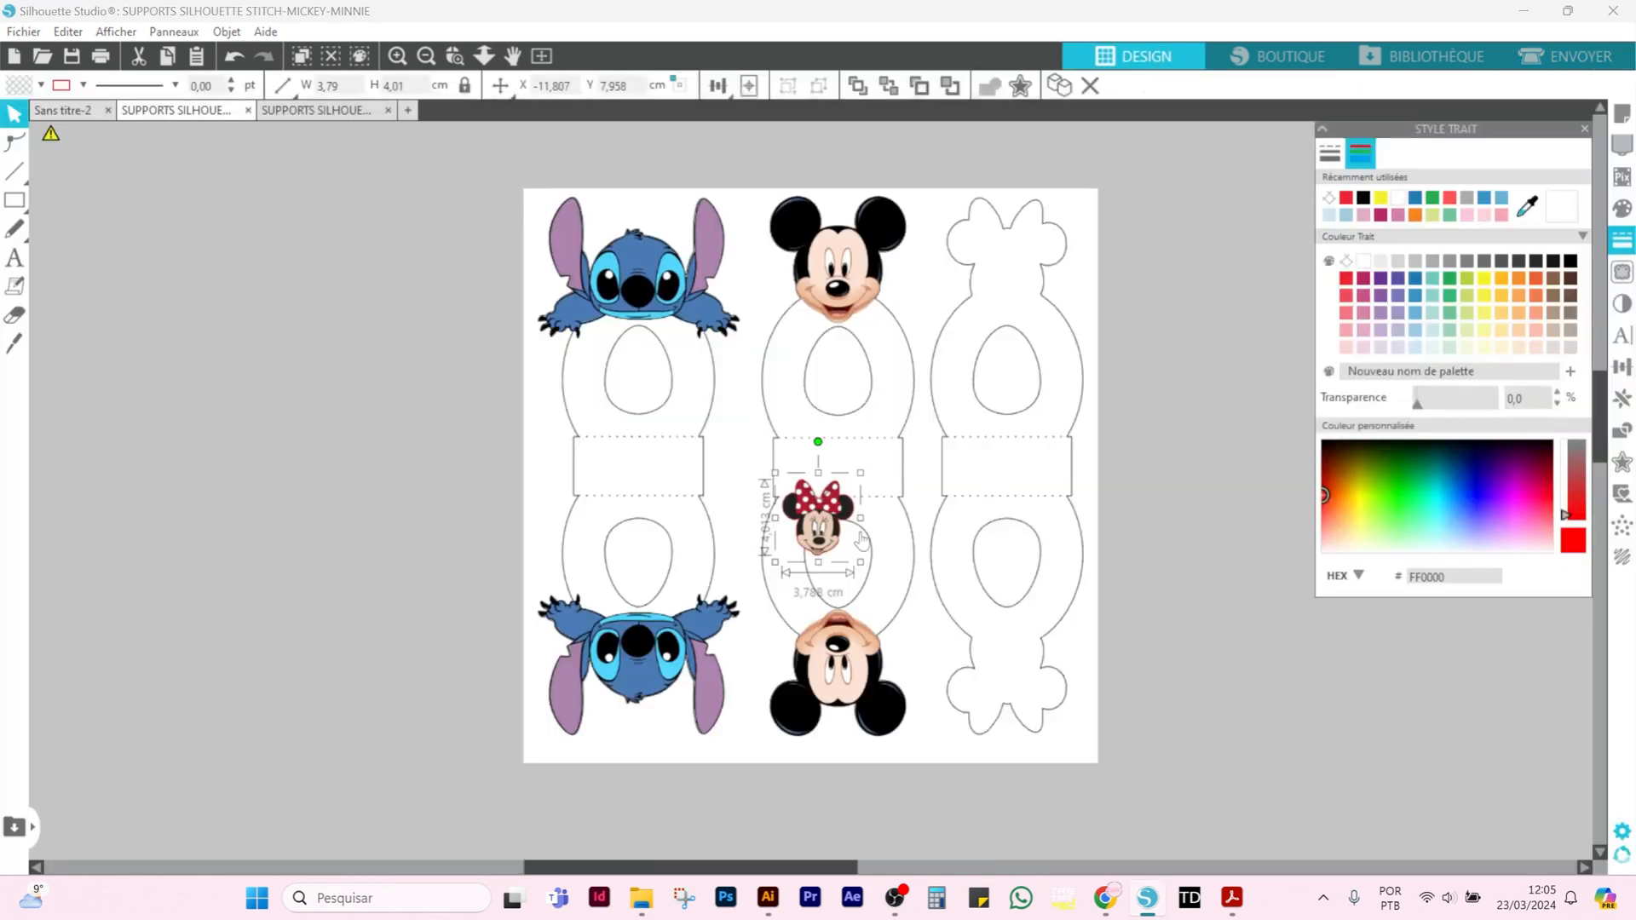
- Make the Minnie image's line colour transparent and move the image off the page beside the third support
{"action": "left_click", "coordinate": [1329, 199]}
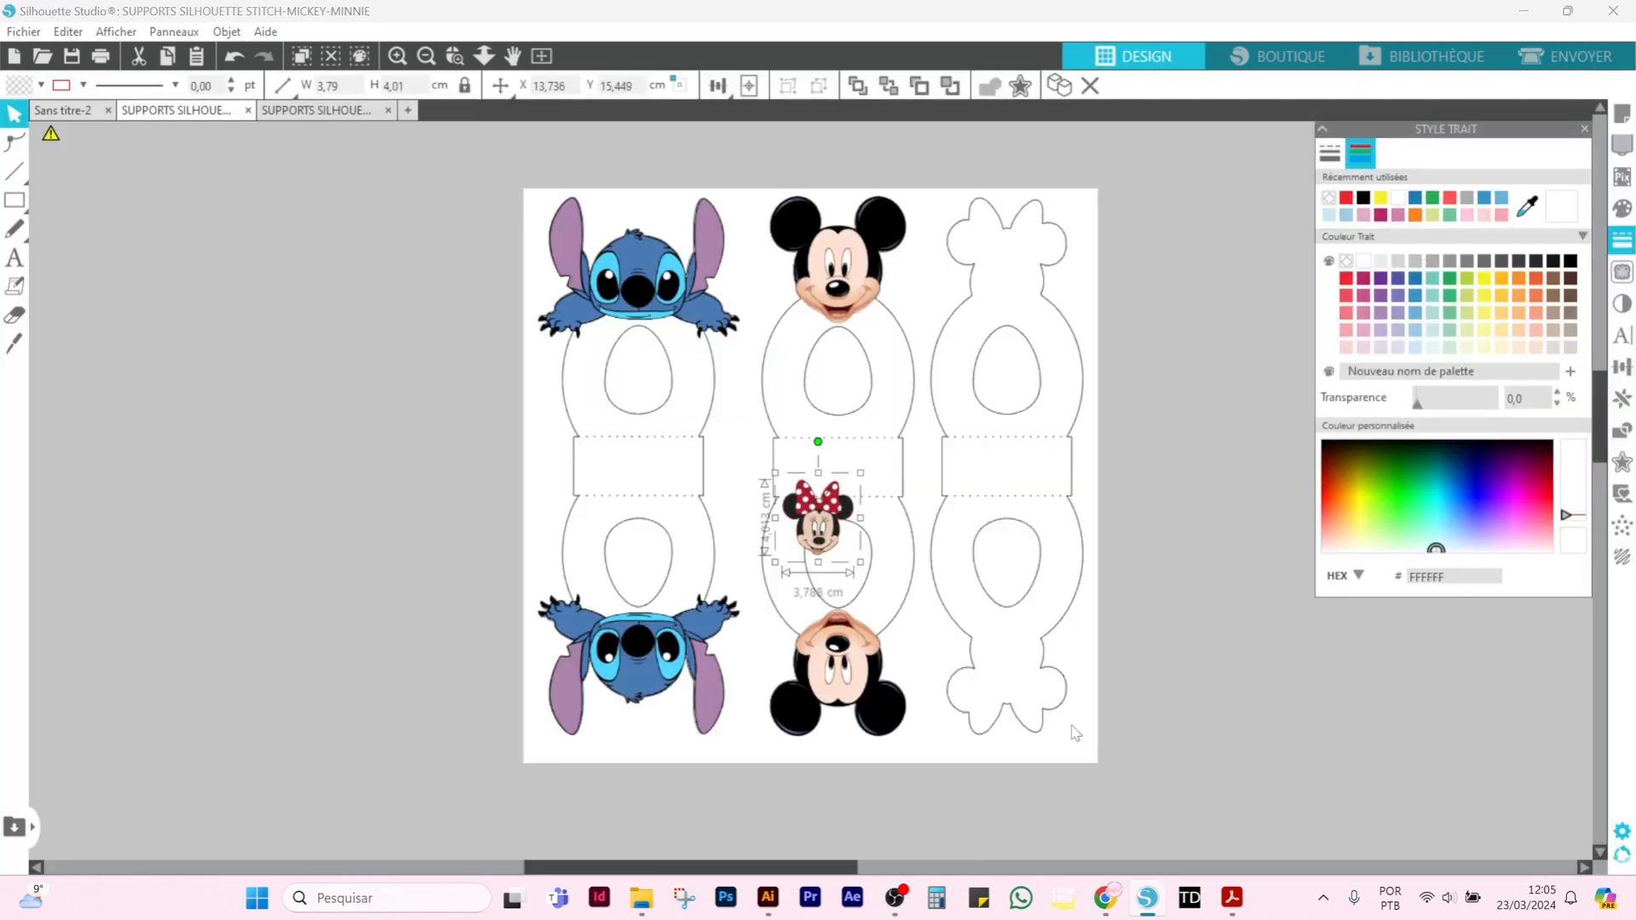
{"action": "left_click_drag", "start_coordinate": [836, 532], "coordinate": [1150, 452]}
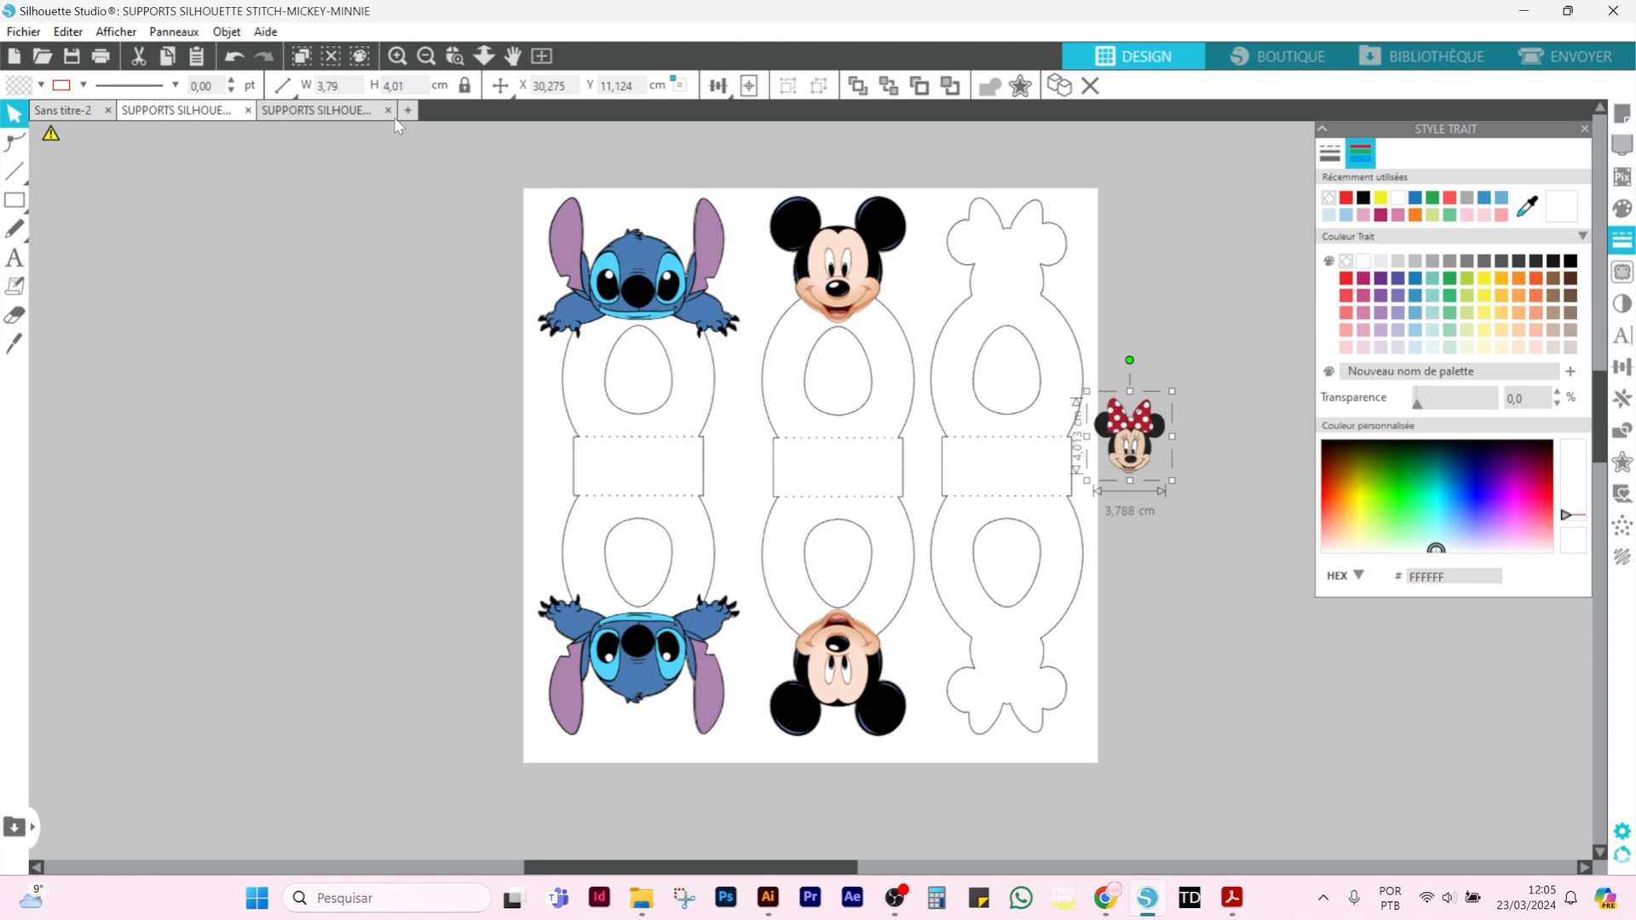
- Resize the Minnie image to the width of 6,680 cm given in the PDF instructions and recheck its listed dimensions
{"action": "left_click", "coordinate": [1232, 899]}
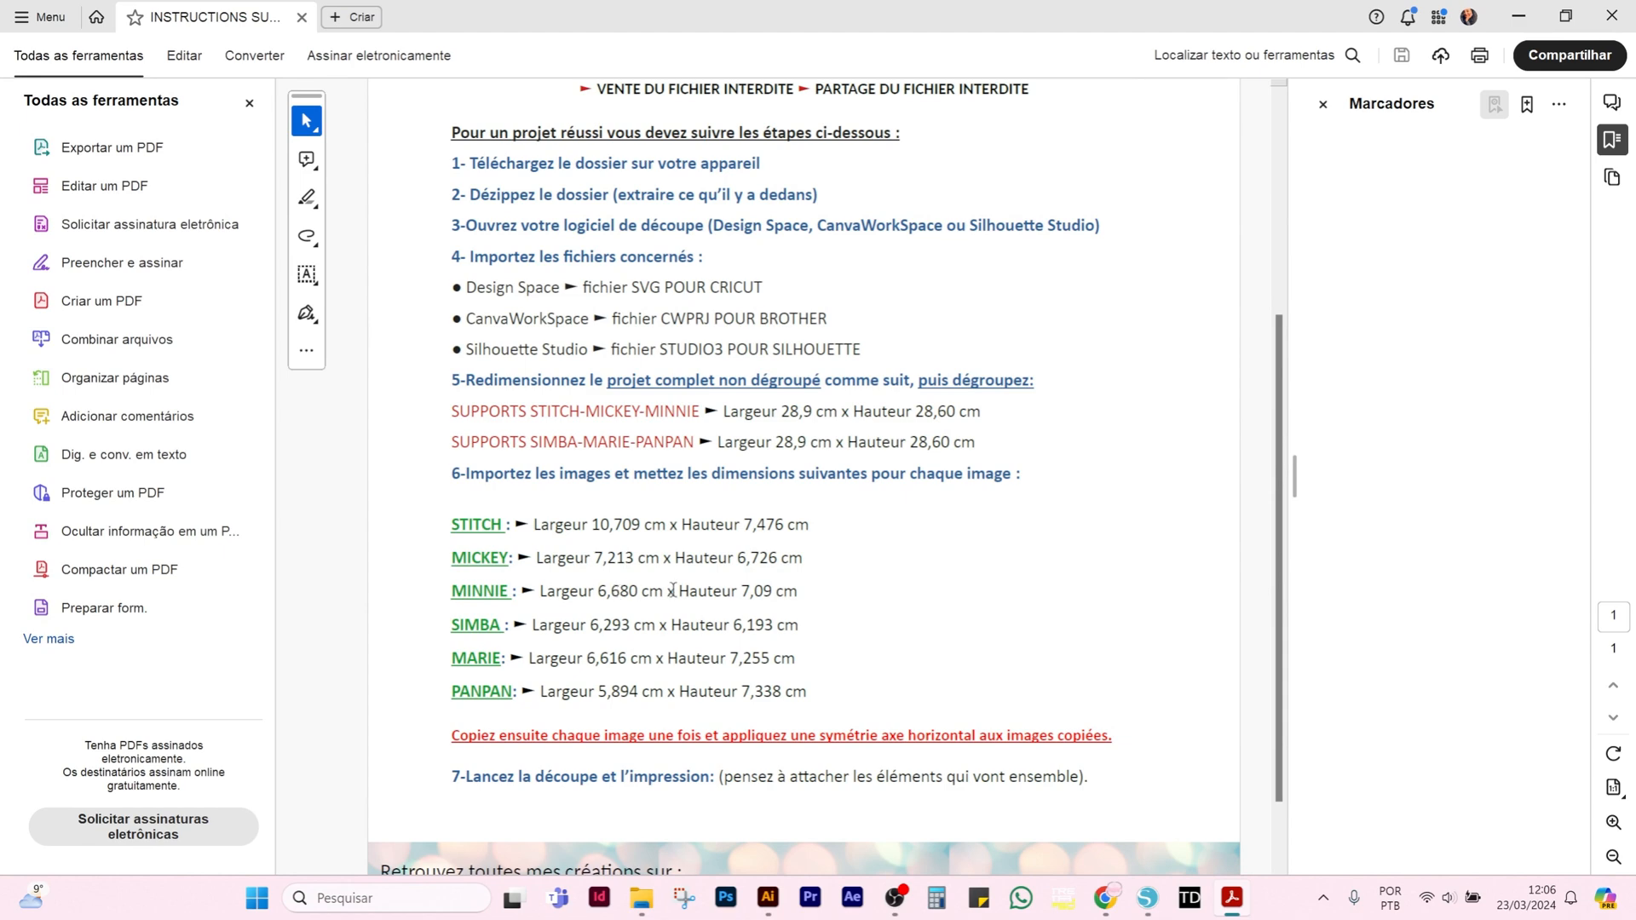
{"action": "left_click", "coordinate": [1234, 899]}
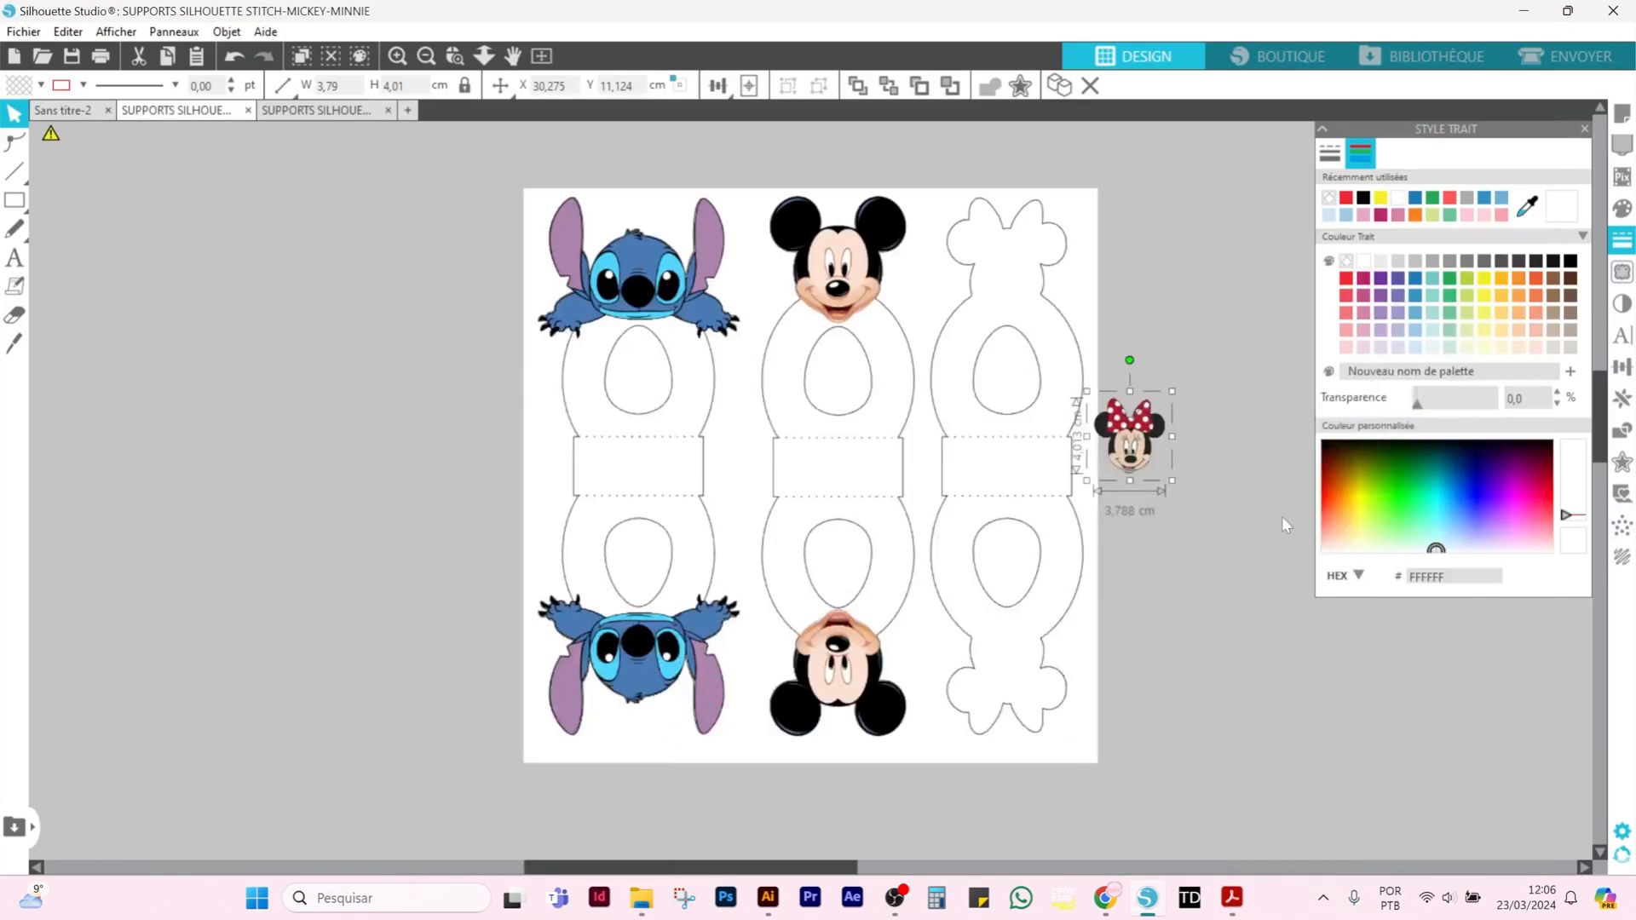
{"action": "left_click", "coordinate": [347, 86]}
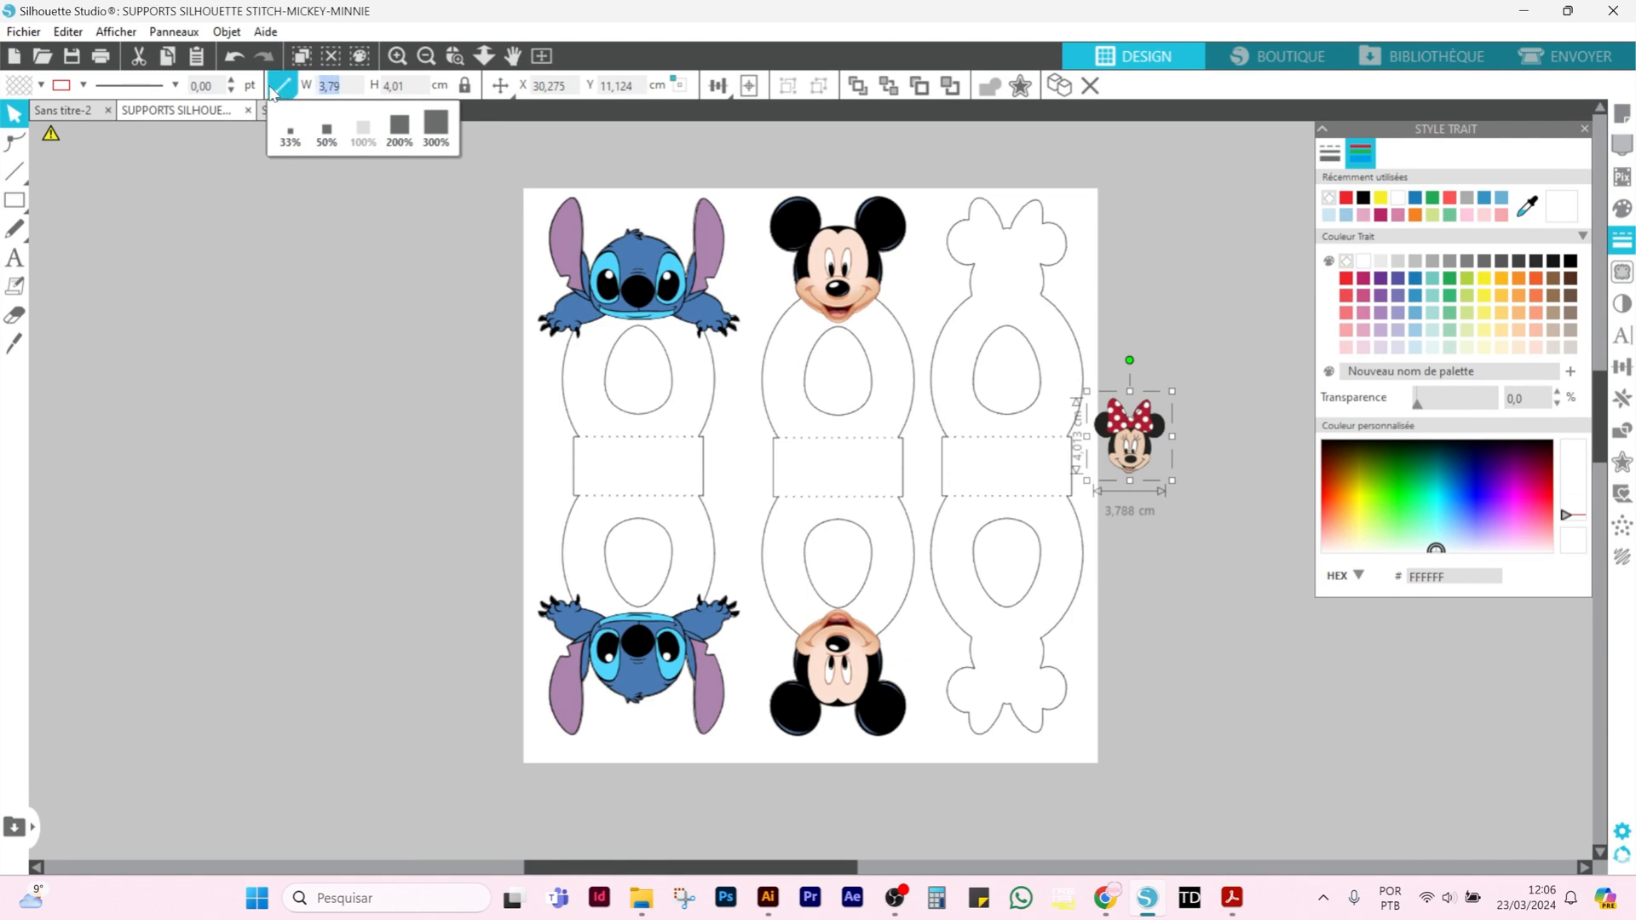
{"action": "type", "text": "6,680"}
{"action": "key", "text": "Return"}
{"action": "left_click", "coordinate": [1231, 899]}
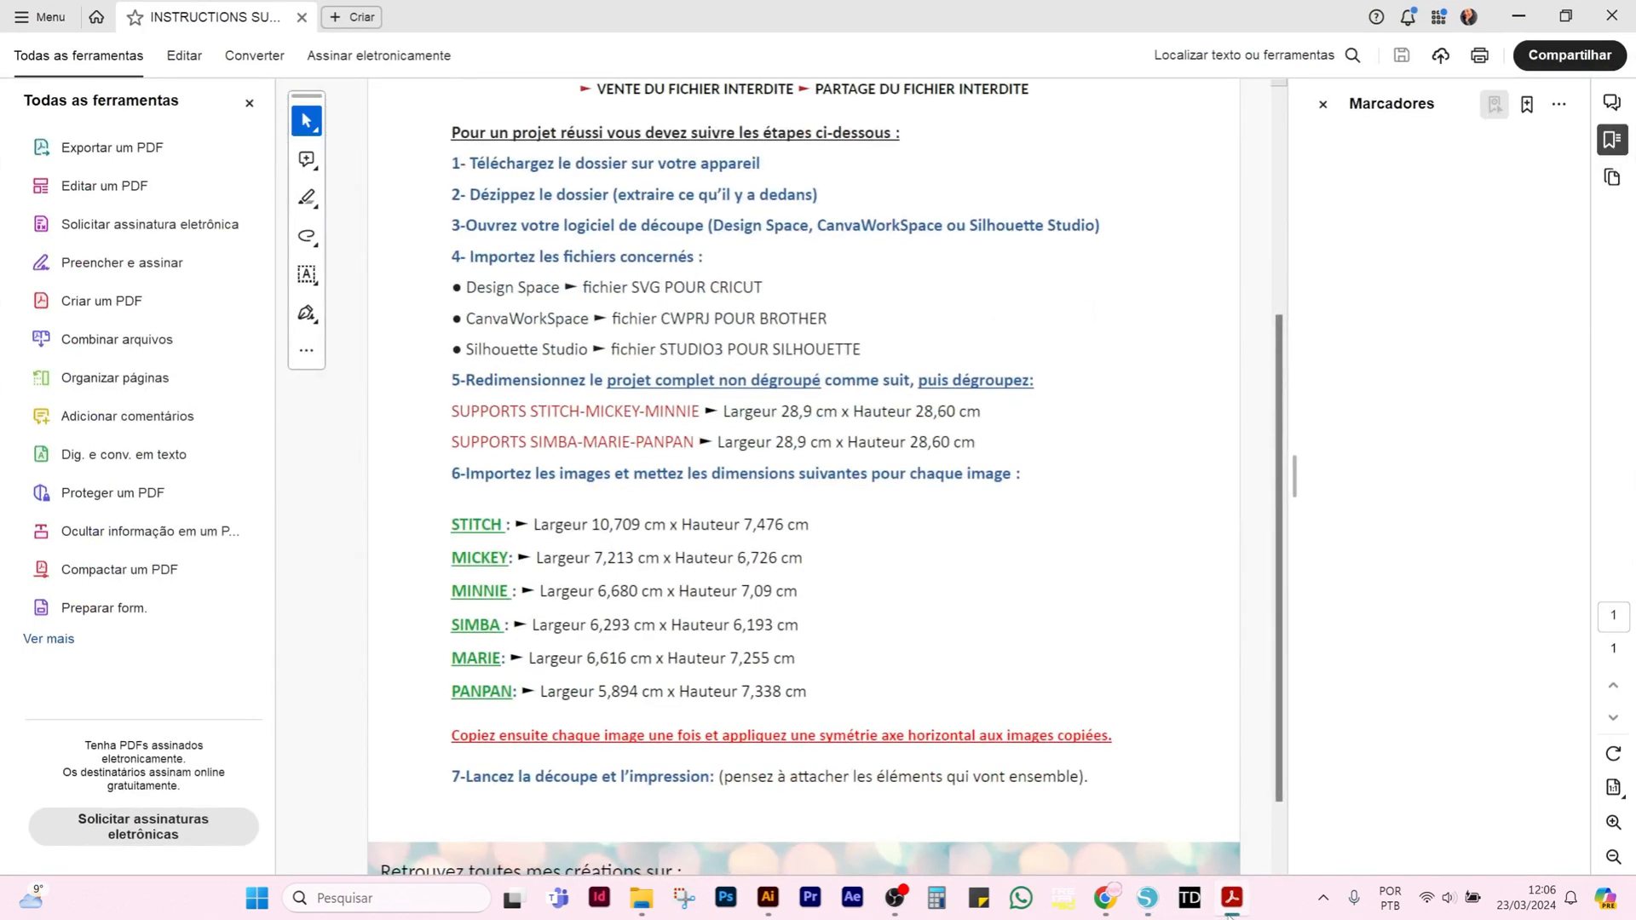
{"action": "left_click", "coordinate": [1230, 907]}
- Place the Minnie image over the upper head outline of the third support and nudge it up to align
{"action": "left_click_drag", "start_coordinate": [1154, 452], "coordinate": [1030, 280]}
{"action": "key", "text": "Up"}
{"action": "key", "text": "Up"}
{"action": "key", "text": "Up"}
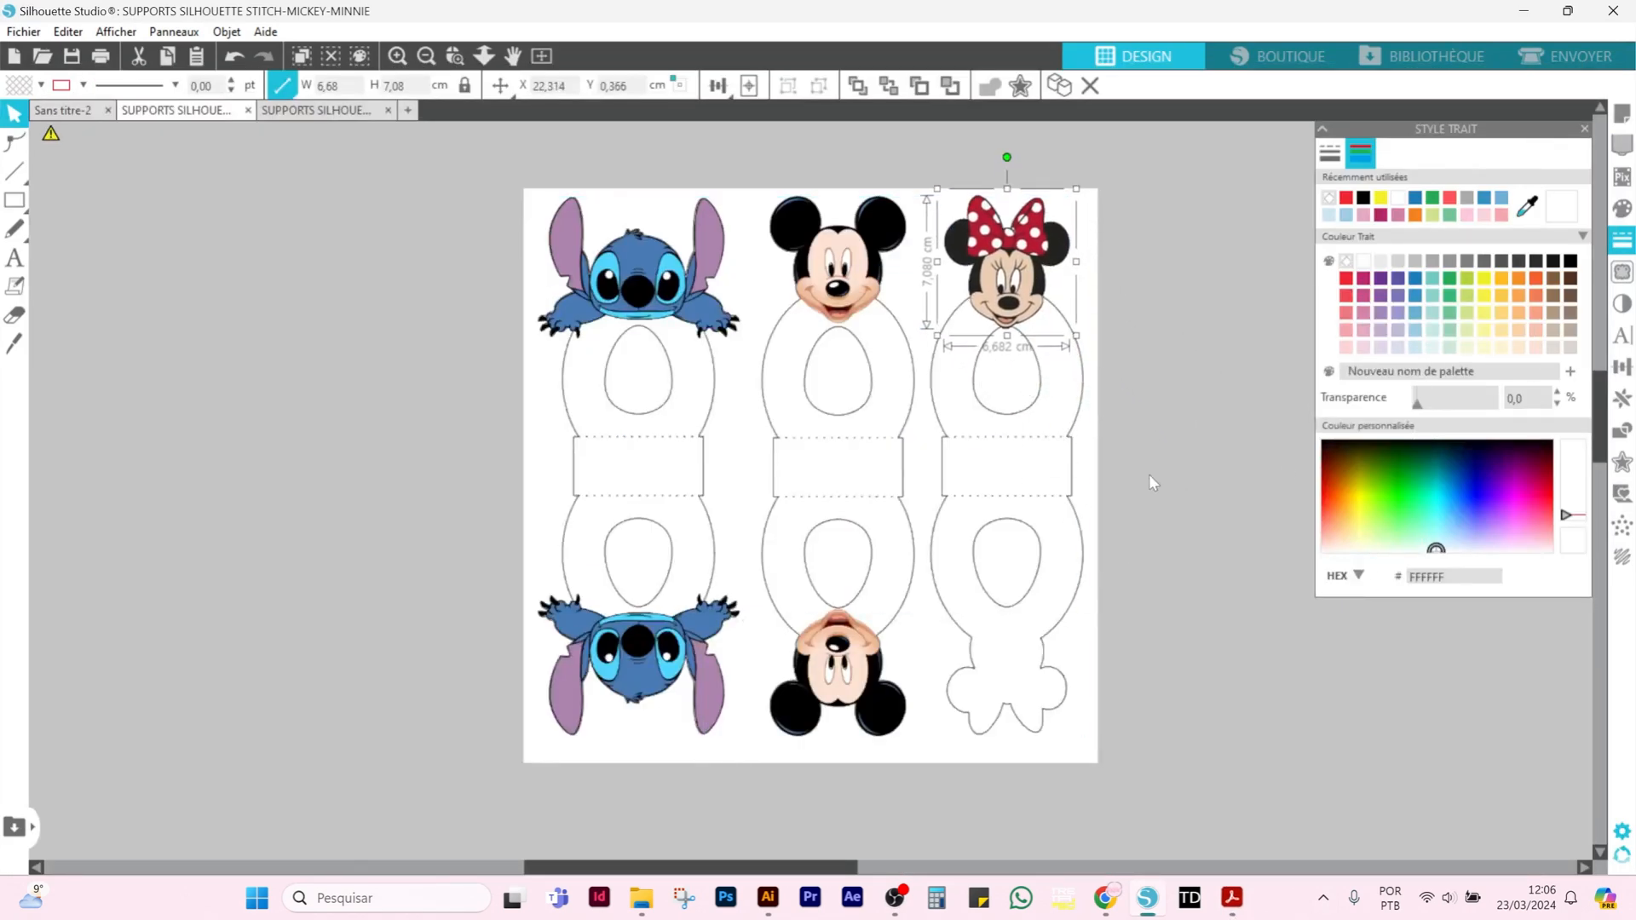
- Copy the Minnie image on the third support and paste a second one into the document
{"action": "right_click", "coordinate": [1019, 274]}
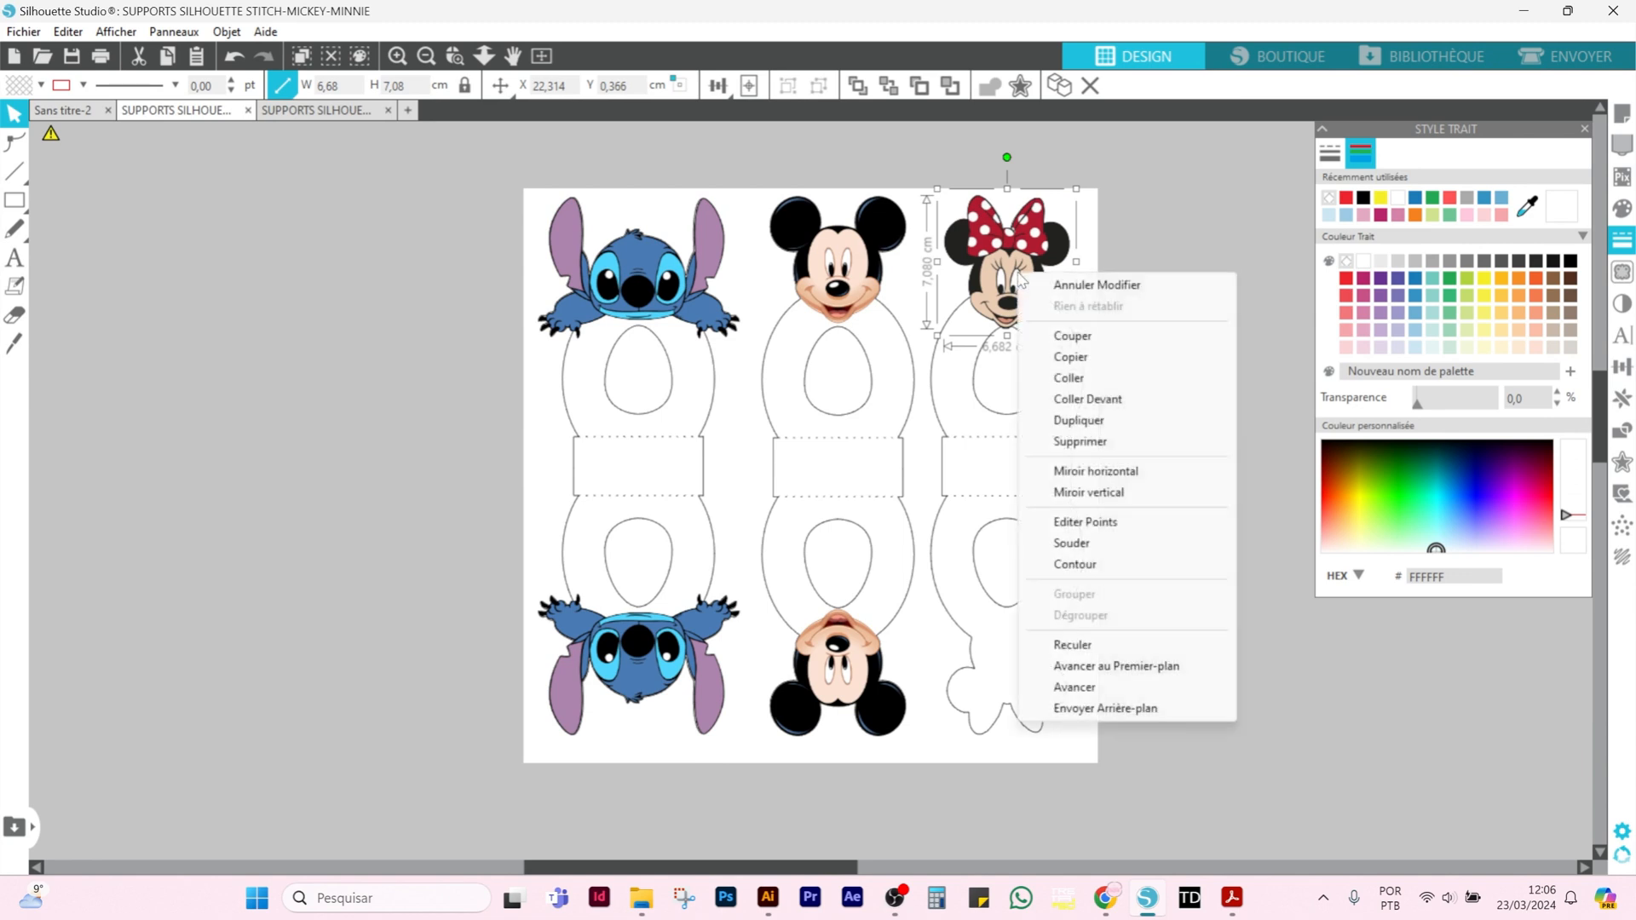
{"action": "left_click", "coordinate": [1071, 357]}
{"action": "right_click", "coordinate": [1152, 339]}
{"action": "left_click", "coordinate": [1197, 445]}
- Mirror the pasted Minnie copy vertically and align it over the lower head outline of the third support
{"action": "right_click", "coordinate": [1073, 276]}
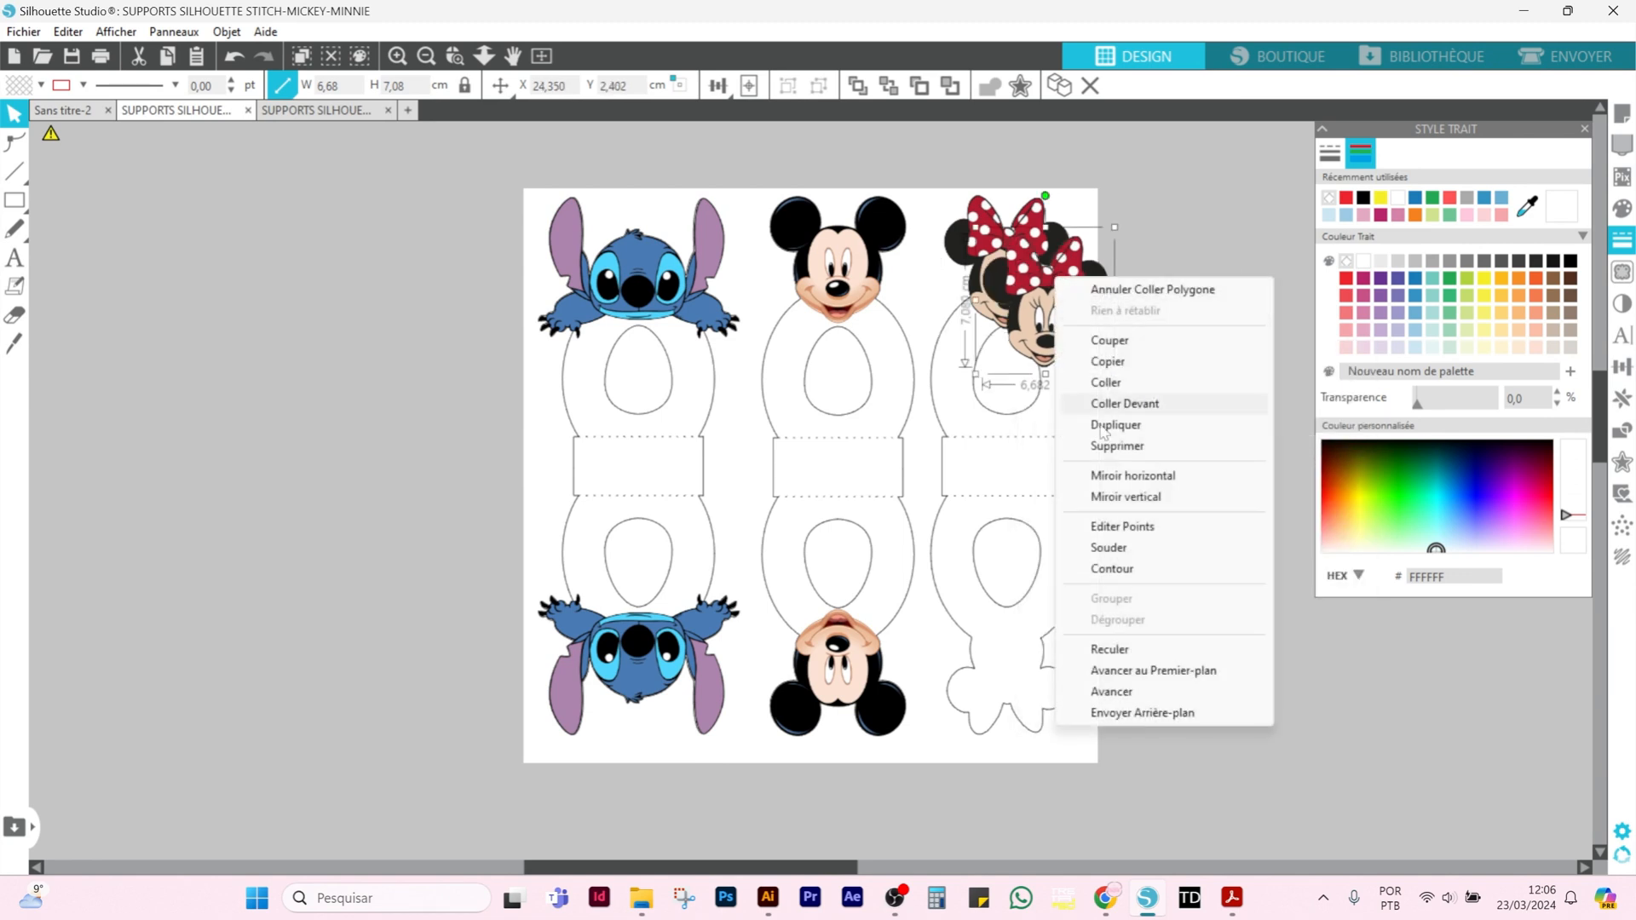
{"action": "left_click", "coordinate": [1142, 498]}
{"action": "left_click_drag", "start_coordinate": [1060, 315], "coordinate": [1023, 681]}
{"action": "left_click", "coordinate": [1168, 635]}
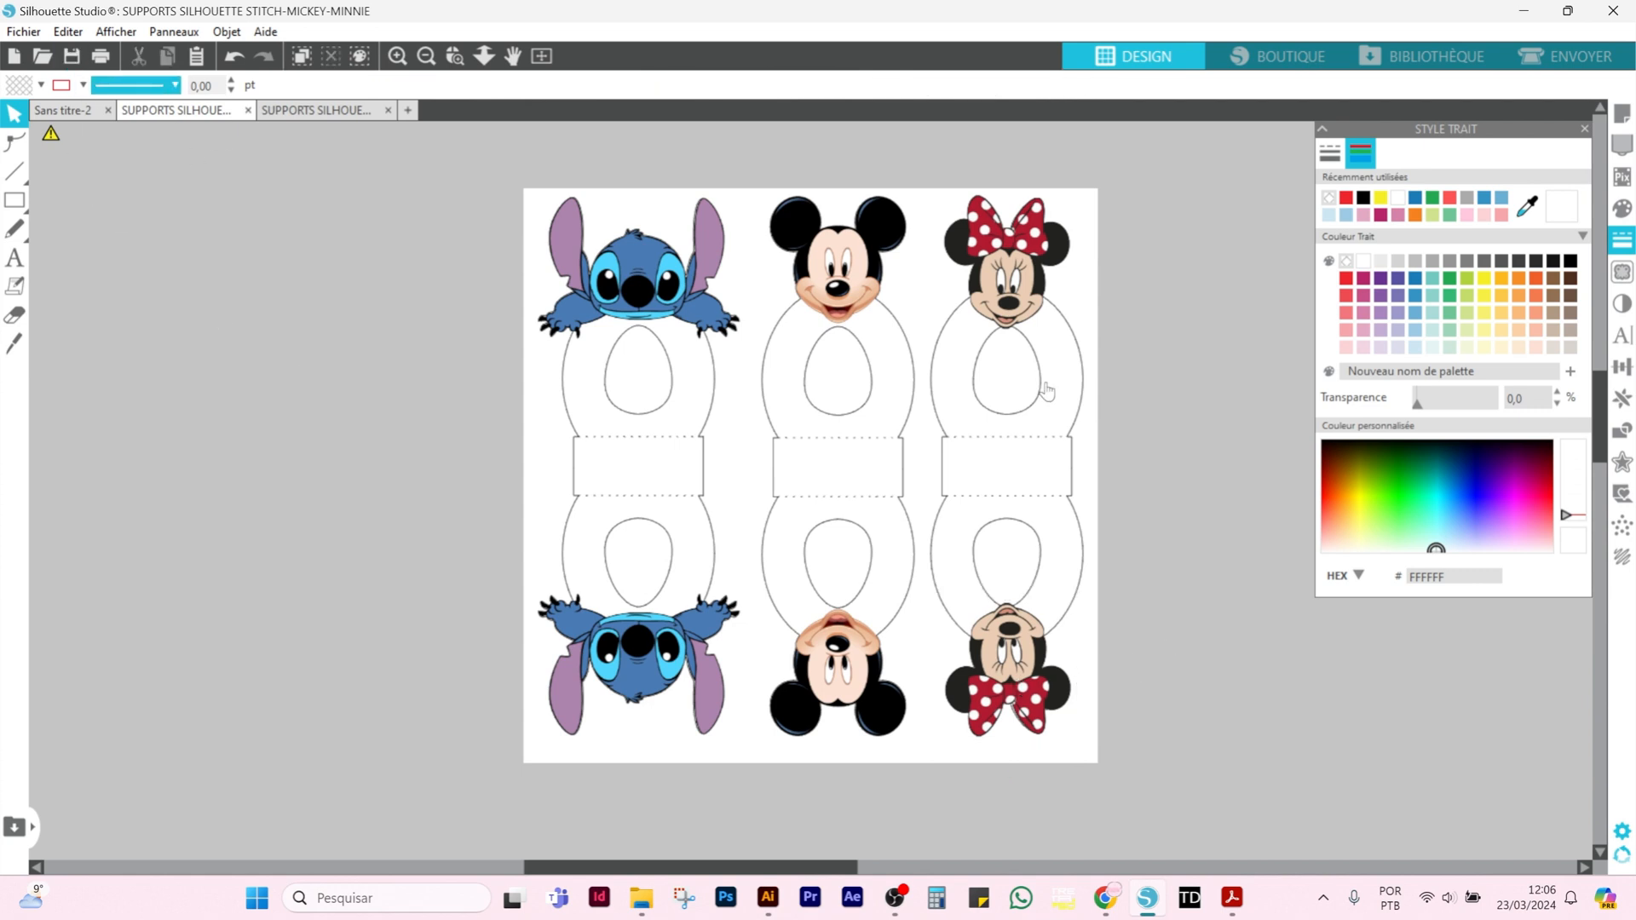
{"action": "left_click", "coordinate": [334, 114]}
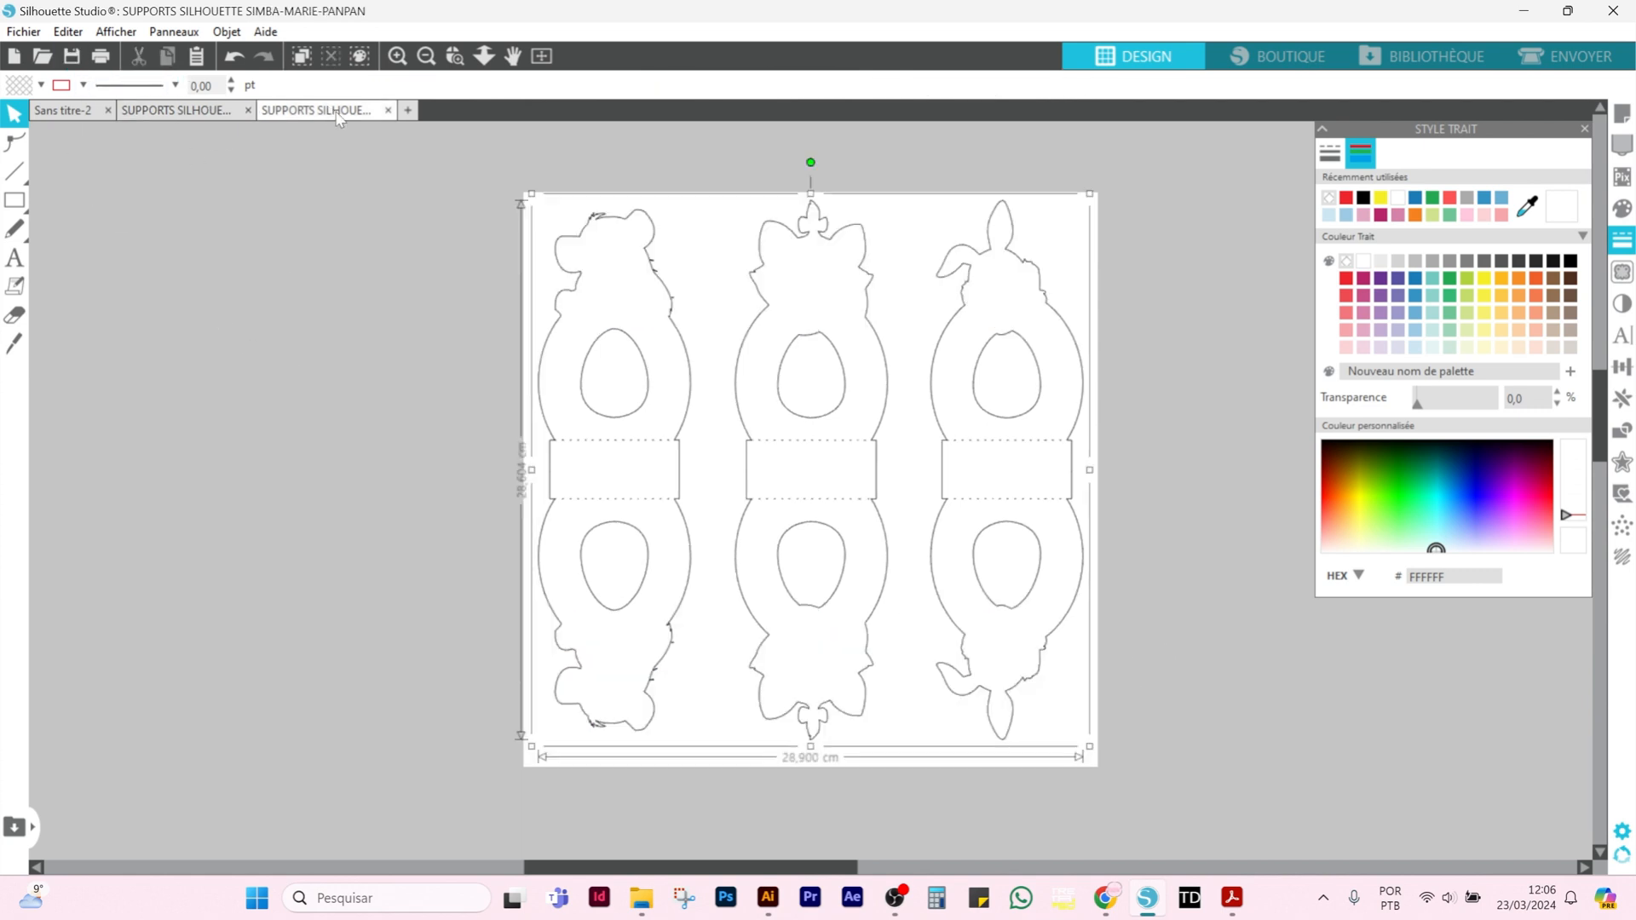
{"action": "left_click", "coordinate": [1114, 612]}
{"action": "left_click", "coordinate": [180, 109]}
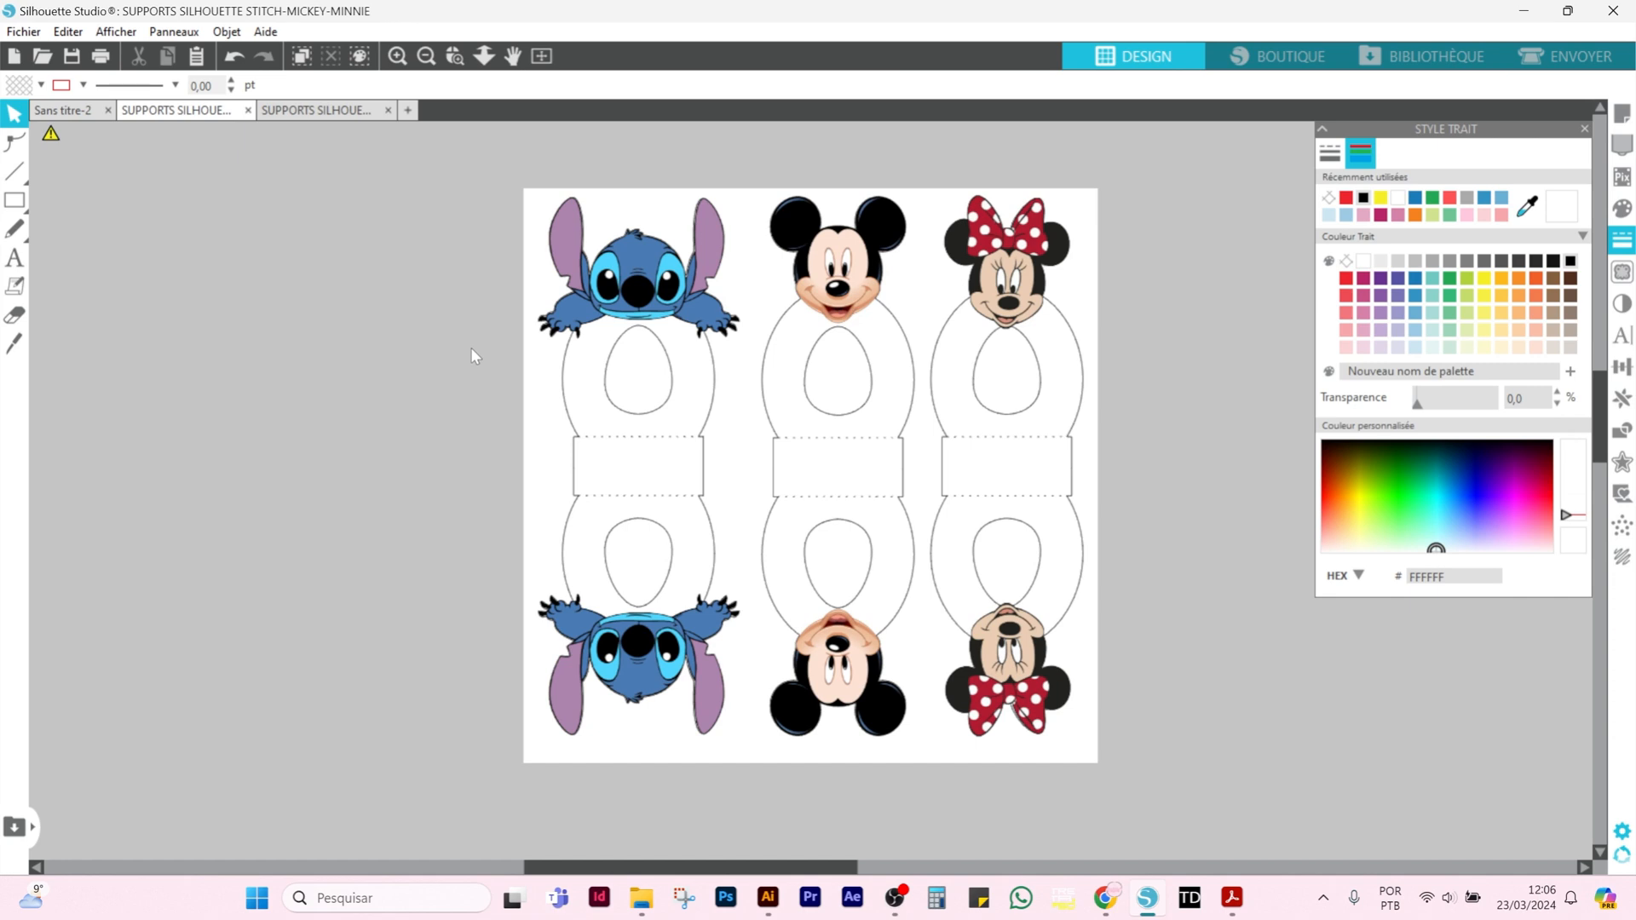
- Ungroup the outlines of the three supports so that each support can be selected separately
{"action": "left_click_drag", "start_coordinate": [479, 182], "coordinate": [1181, 849]}
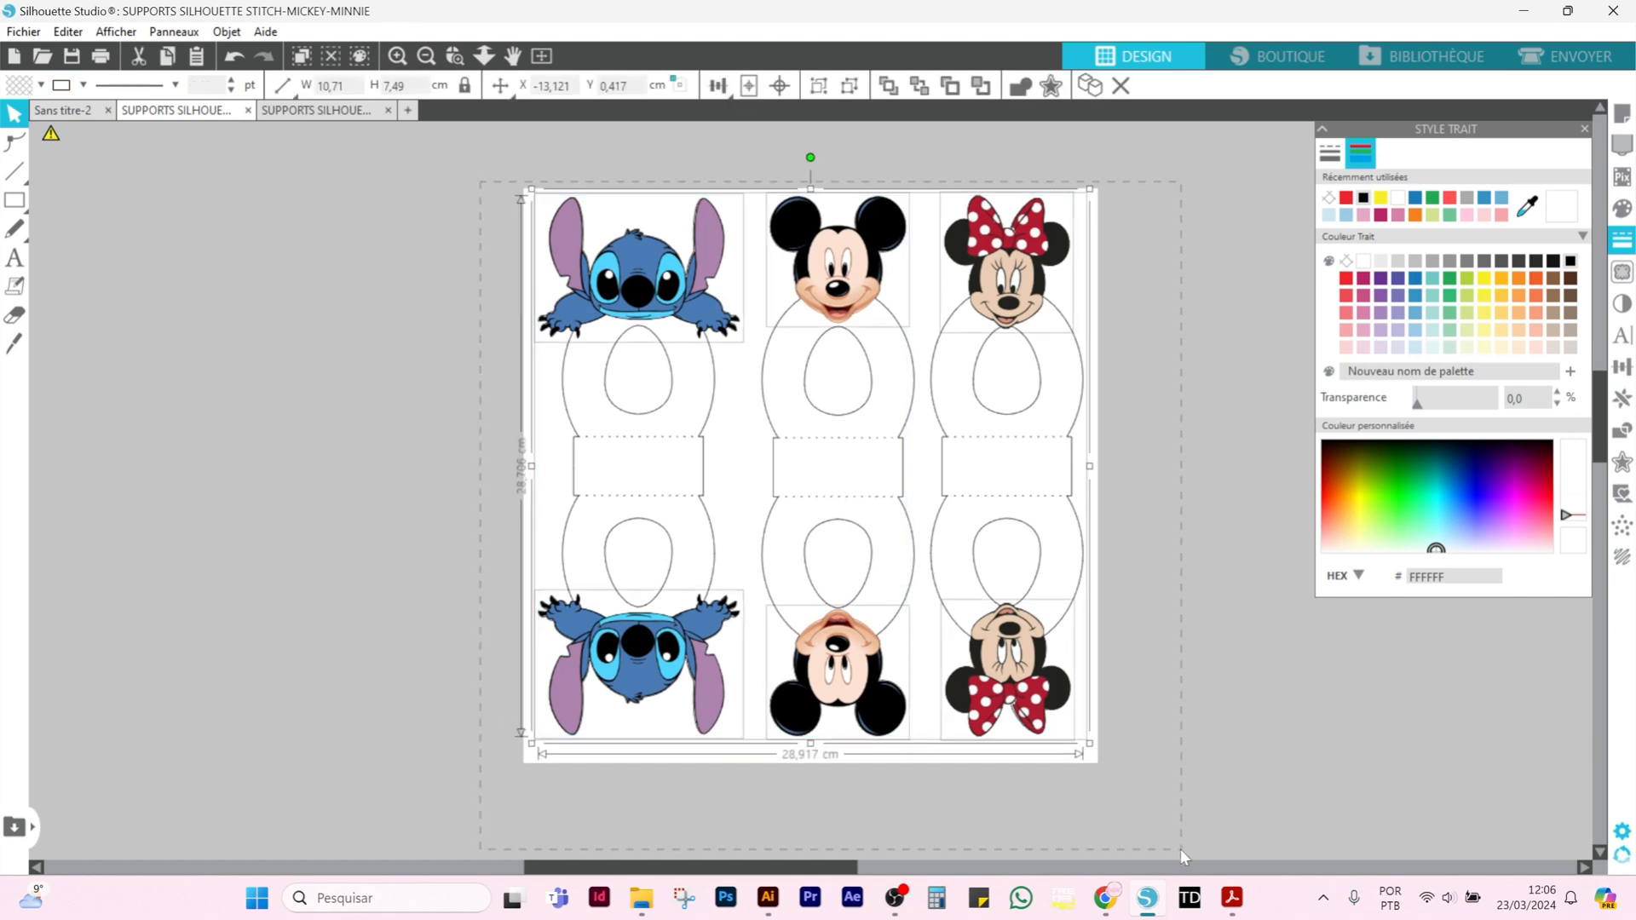
{"action": "left_click", "coordinate": [1147, 556]}
{"action": "left_click", "coordinate": [697, 420]}
{"action": "right_click", "coordinate": [705, 418]}
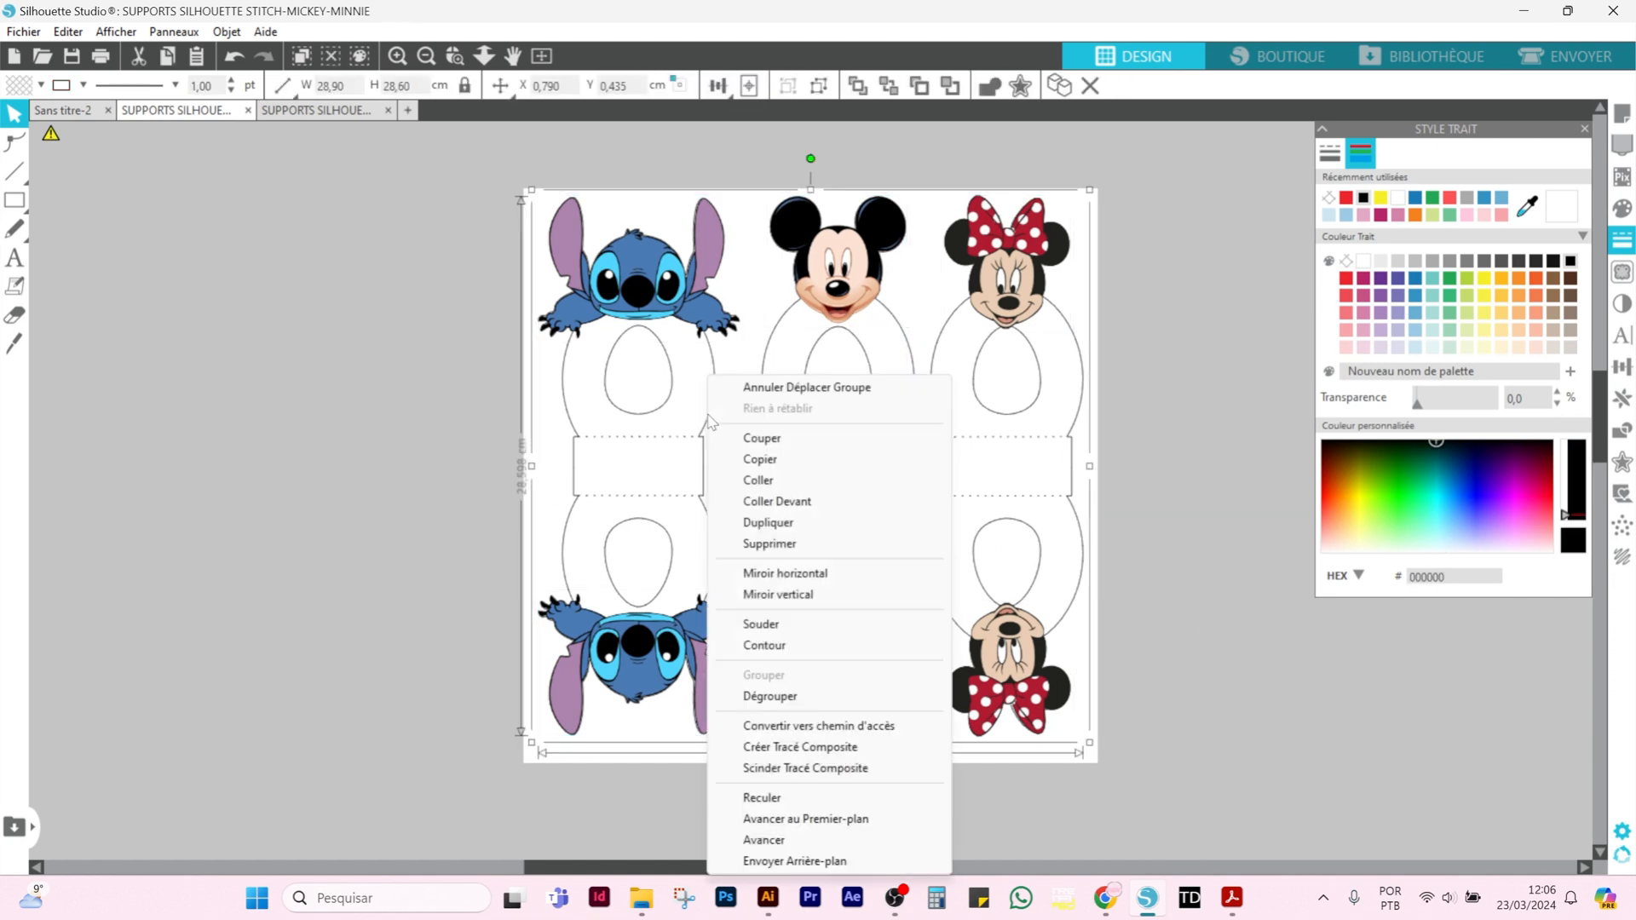
{"action": "left_click", "coordinate": [784, 697]}
{"action": "left_click", "coordinate": [1190, 490]}
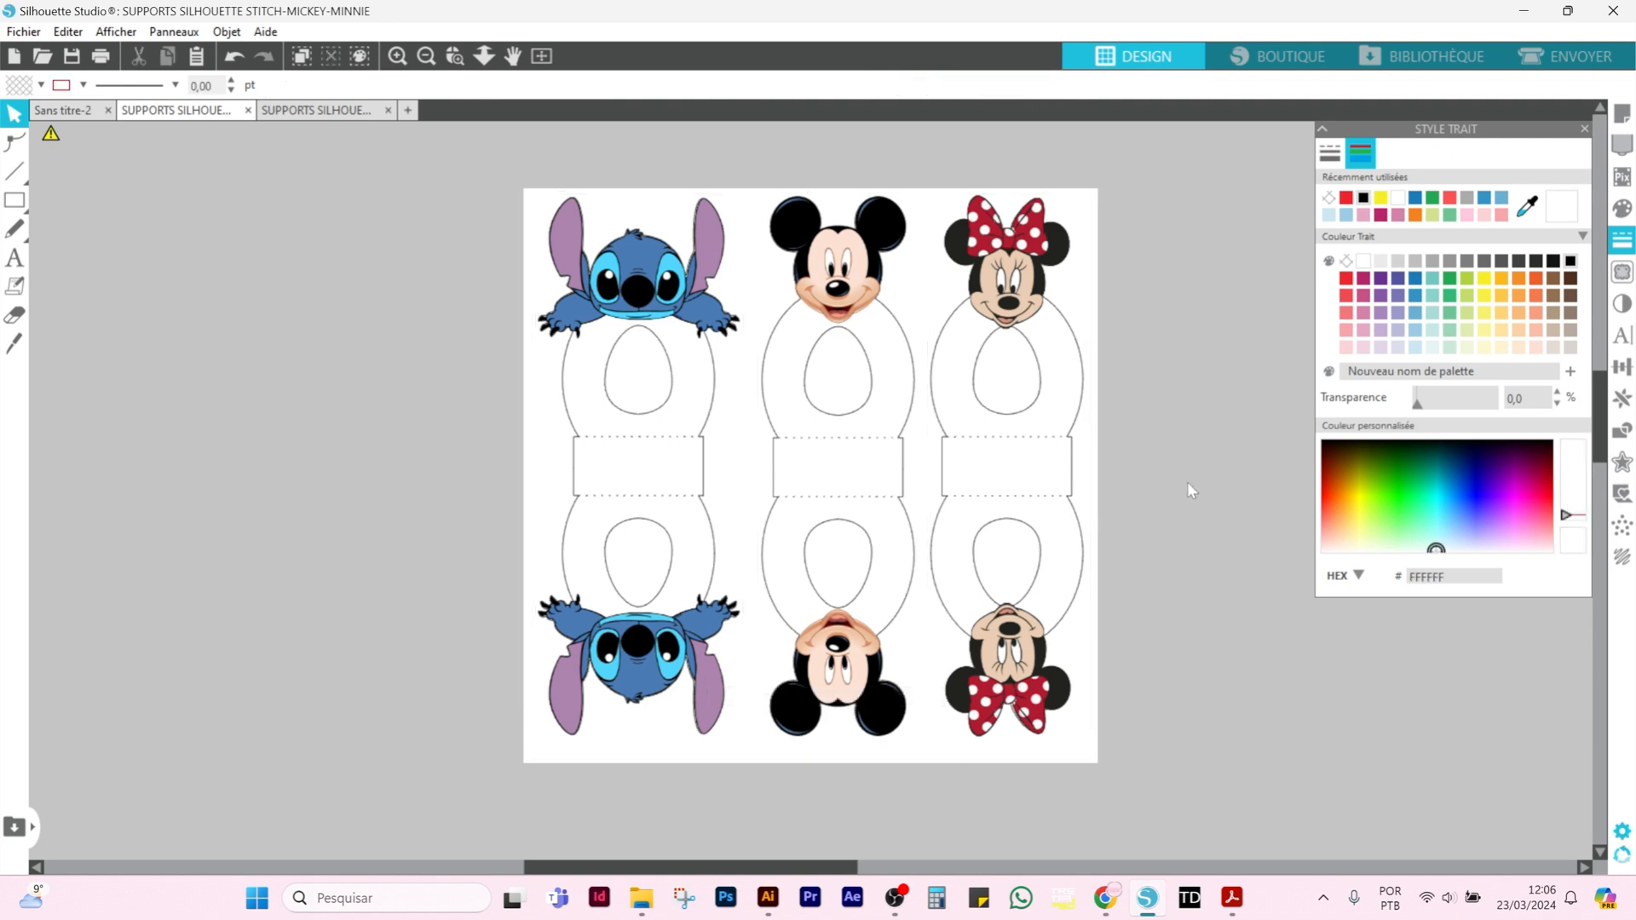
- Group each support with its two character images, making separate Stitch, Mickey and Minnie groups
{"action": "left_click_drag", "start_coordinate": [452, 173], "coordinate": [682, 712]}
{"action": "right_click", "coordinate": [681, 694]}
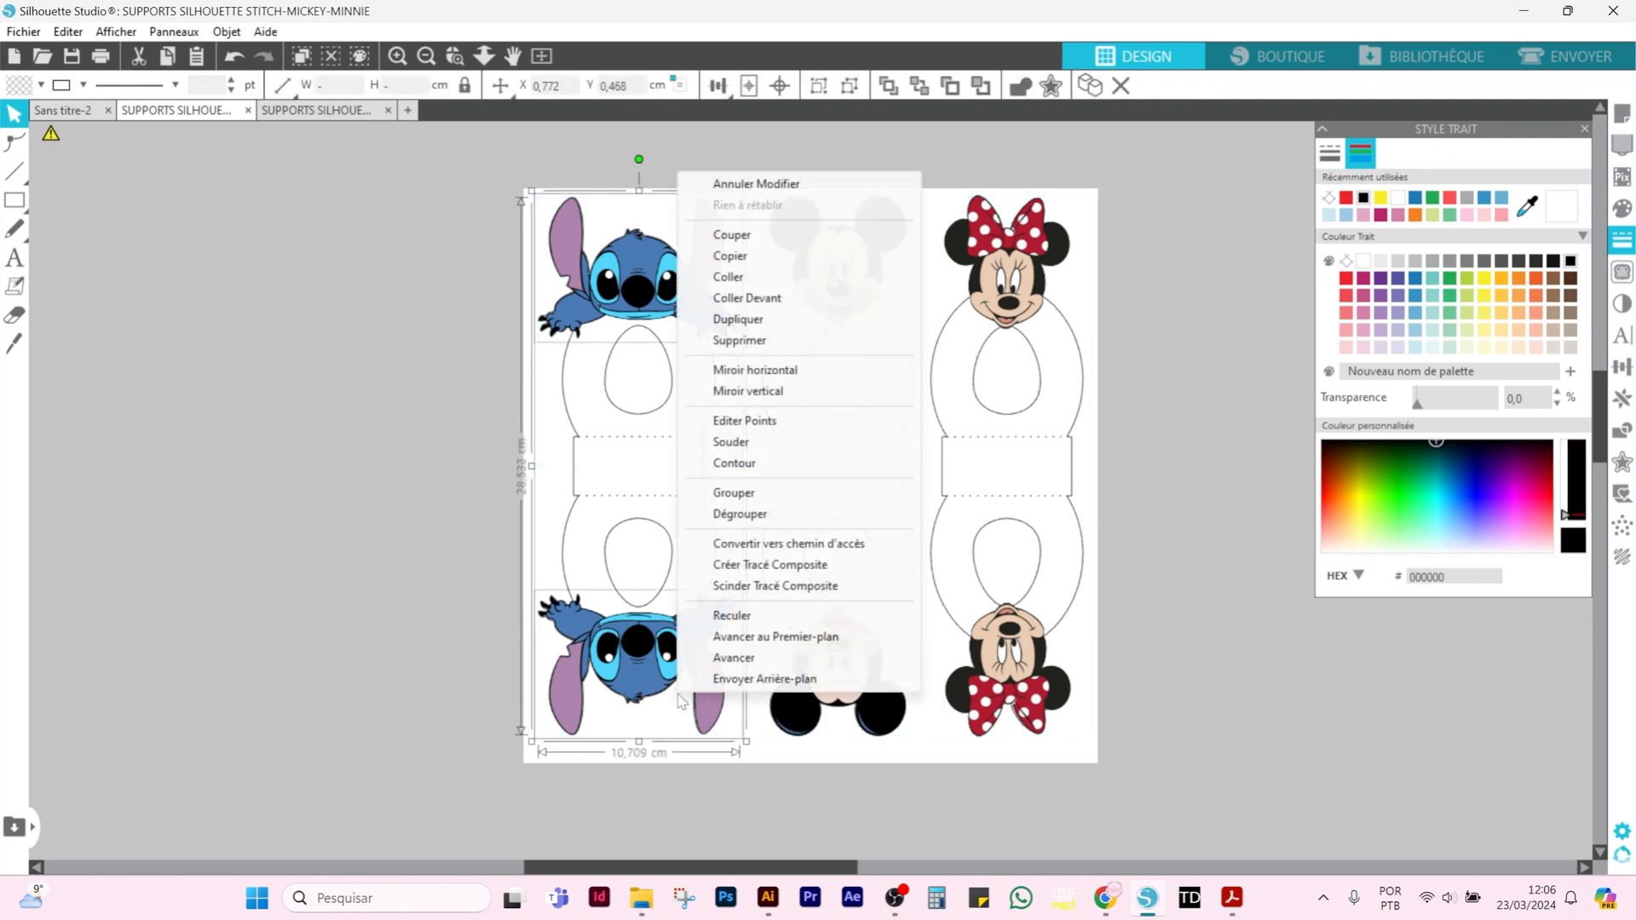
{"action": "left_click", "coordinate": [764, 499]}
{"action": "left_click_drag", "start_coordinate": [808, 152], "coordinate": [852, 735]}
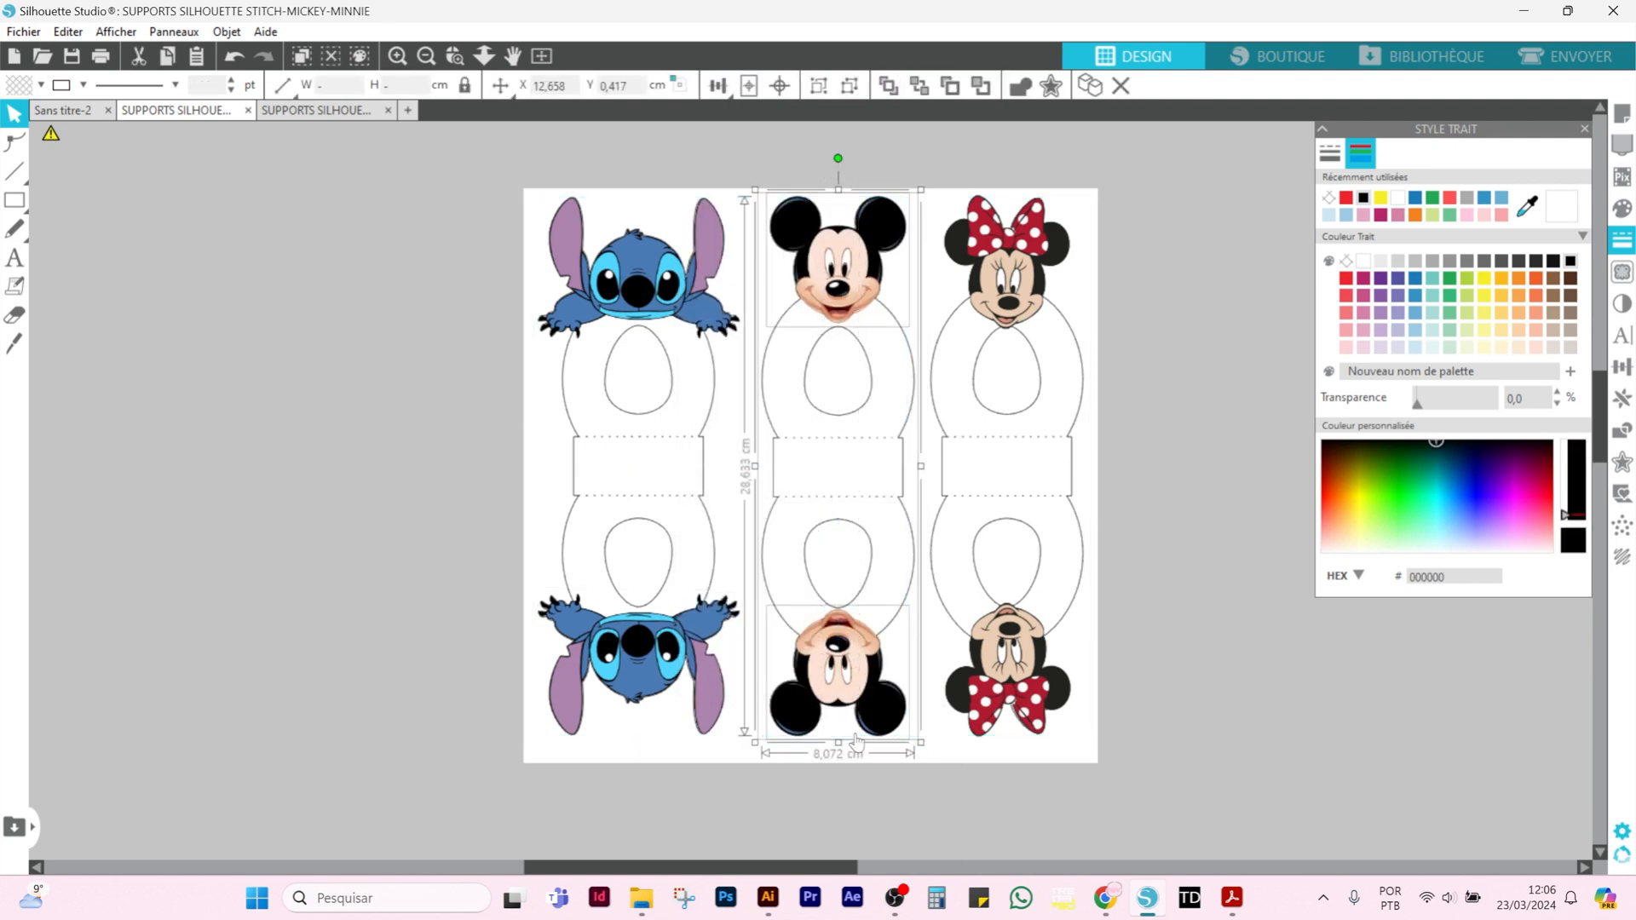
{"action": "right_click", "coordinate": [849, 695]}
{"action": "left_click", "coordinate": [905, 496]}
{"action": "left_click_drag", "start_coordinate": [997, 169], "coordinate": [1018, 739]}
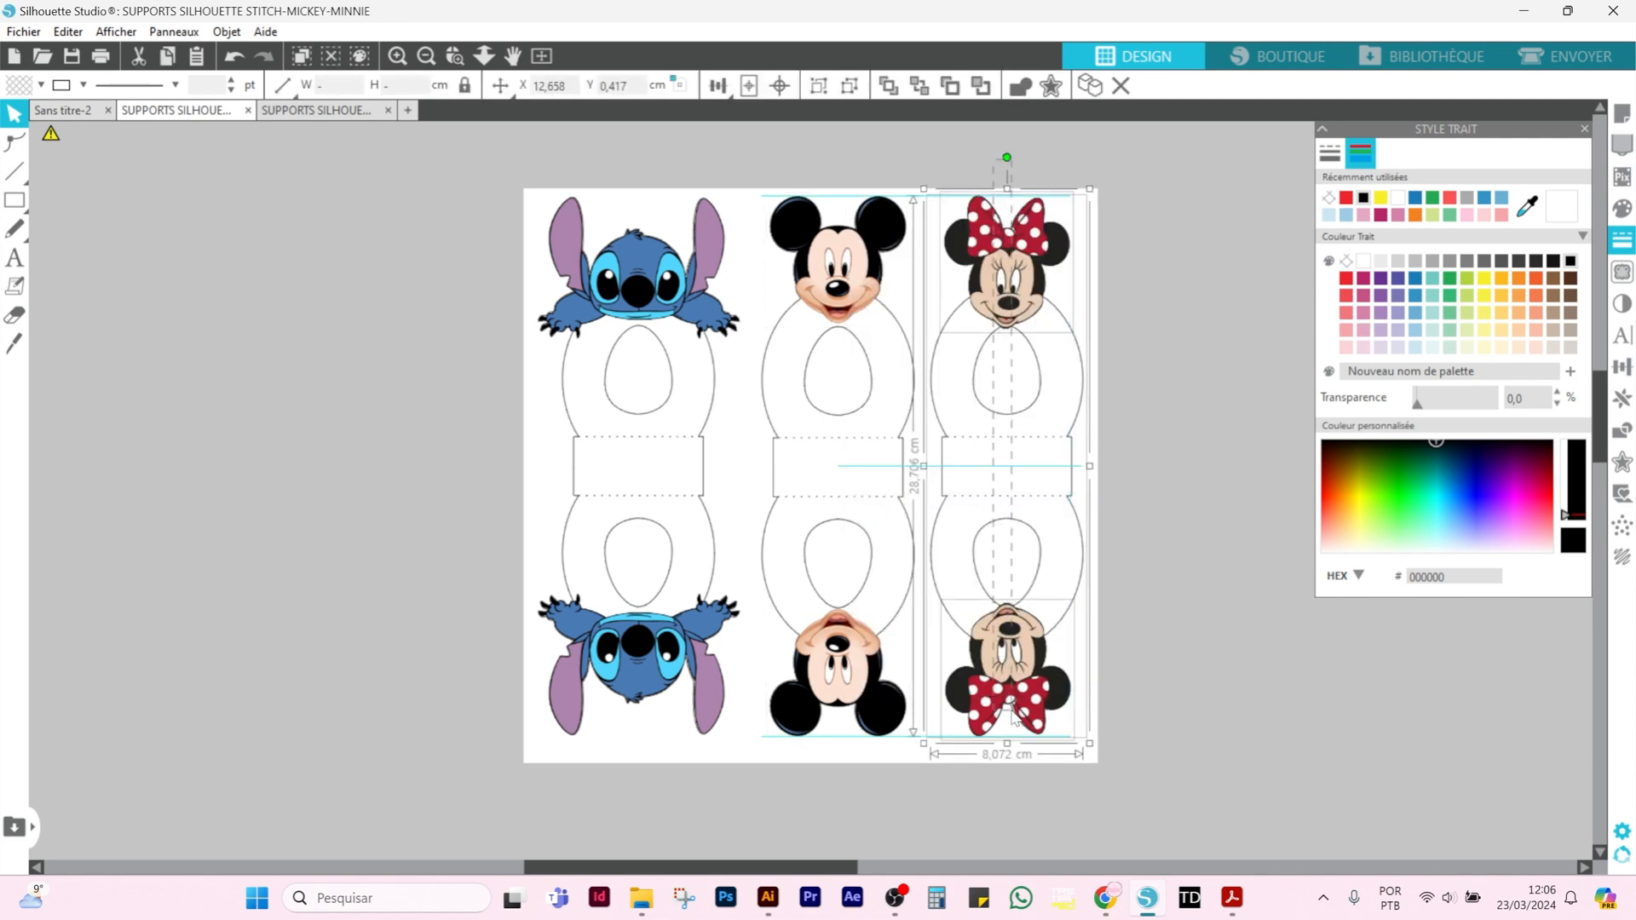
{"action": "right_click", "coordinate": [1012, 709]}
{"action": "left_click", "coordinate": [1114, 511]}
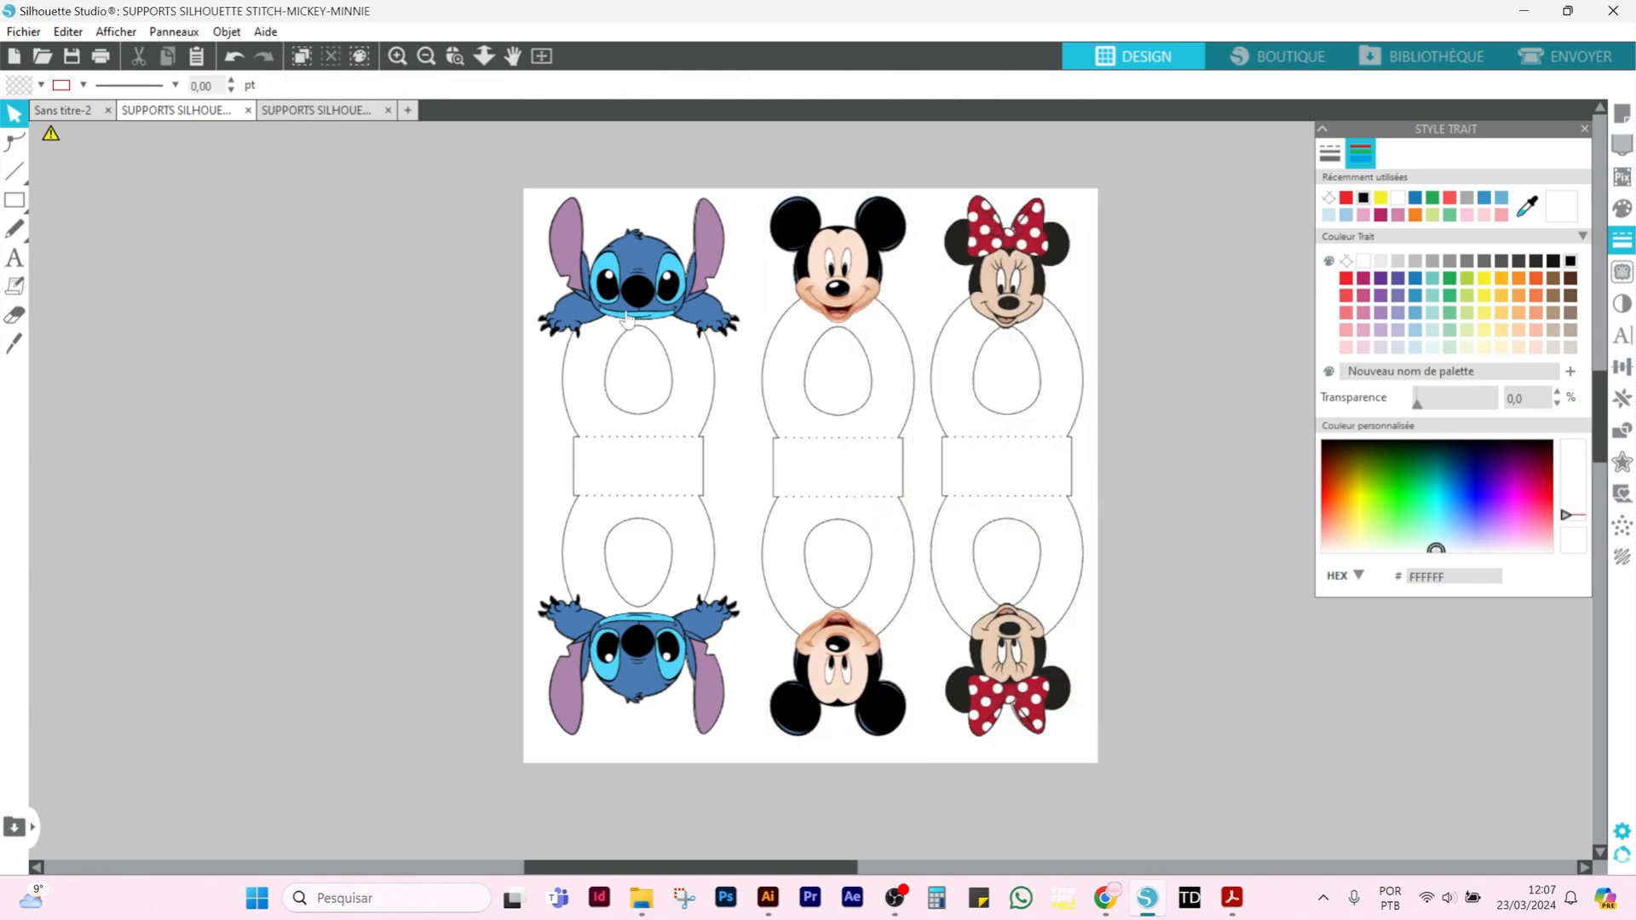
{"action": "left_click", "coordinate": [656, 296]}
{"action": "left_click", "coordinate": [1216, 266]}
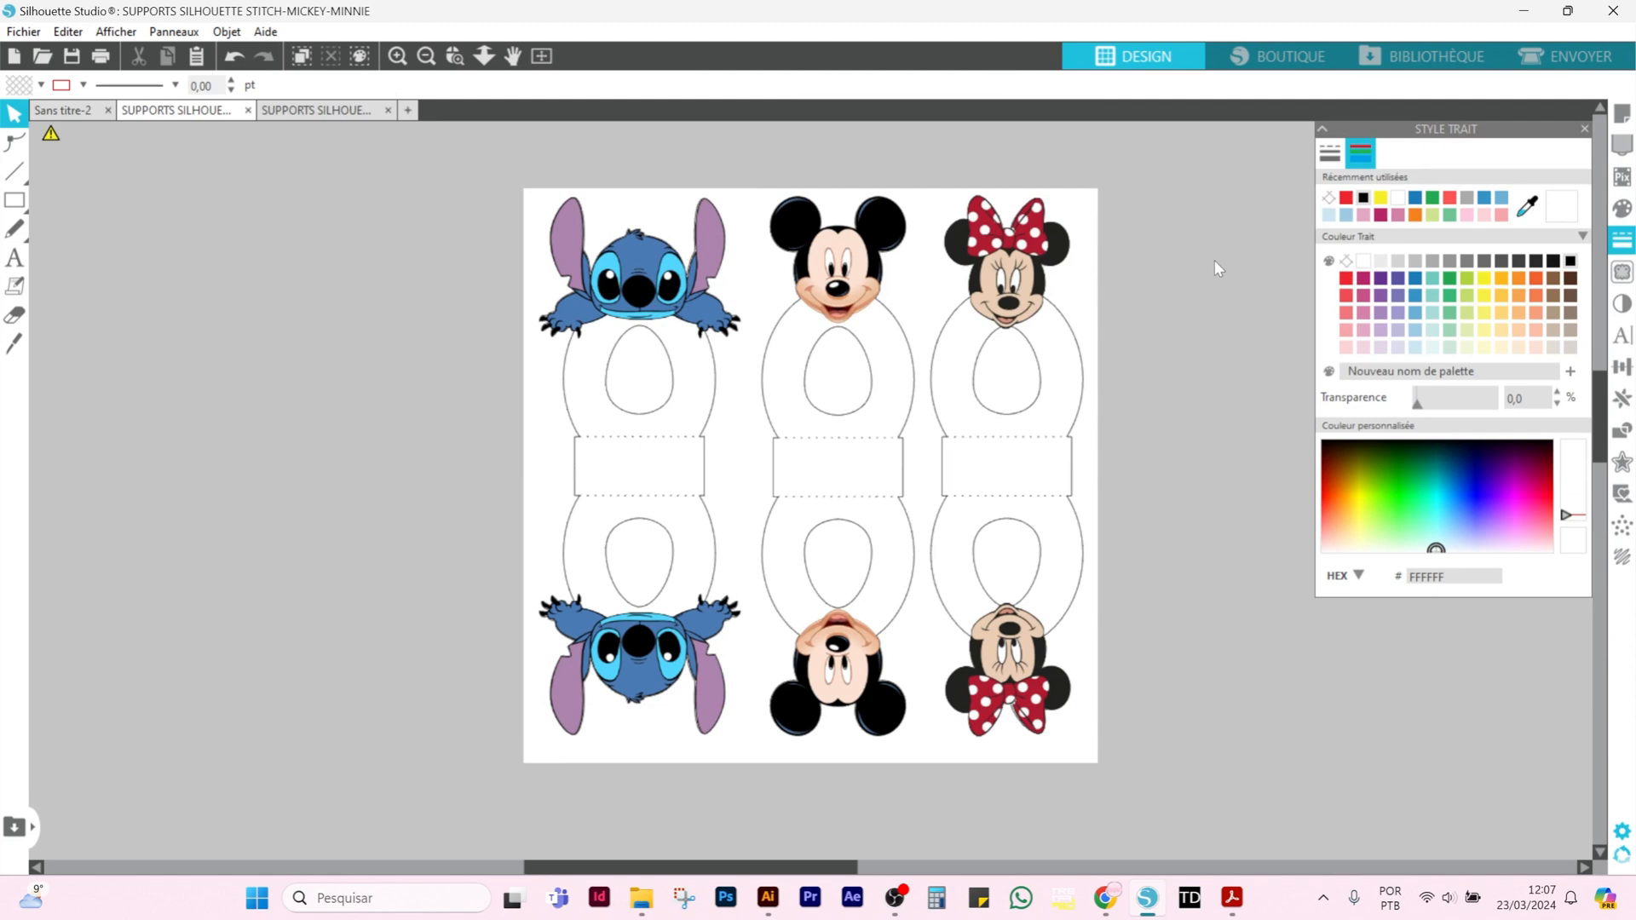
- Change the media size in the page setup from 12x12 to A4
{"action": "left_click", "coordinate": [1623, 114]}
{"action": "left_click", "coordinate": [1392, 158]}
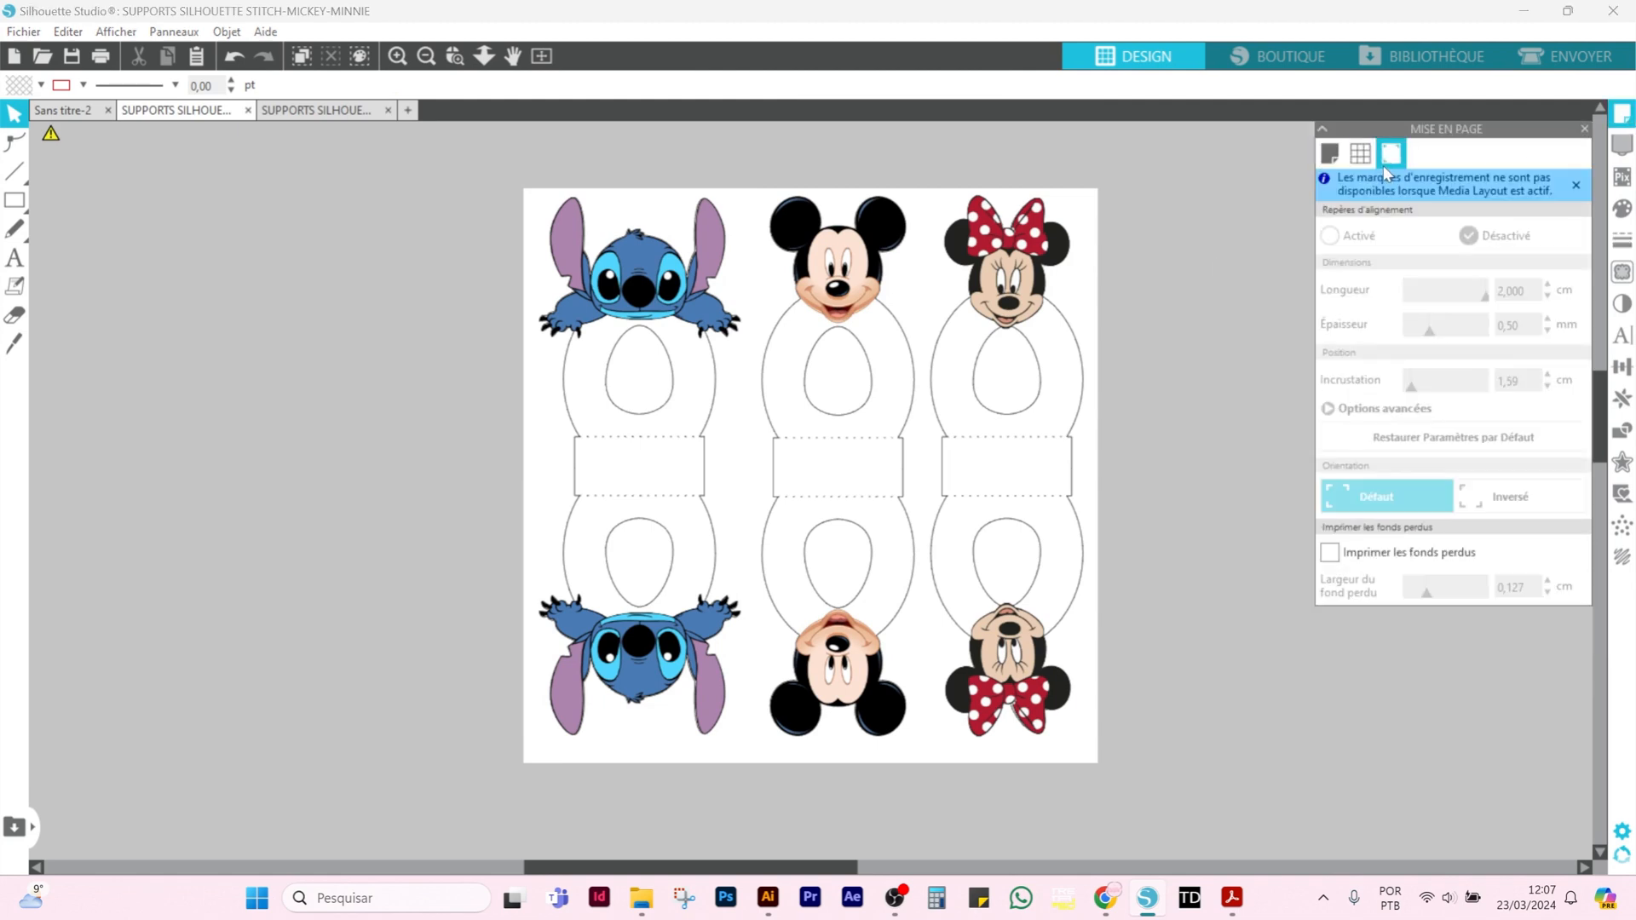
{"action": "left_click", "coordinate": [1332, 163]}
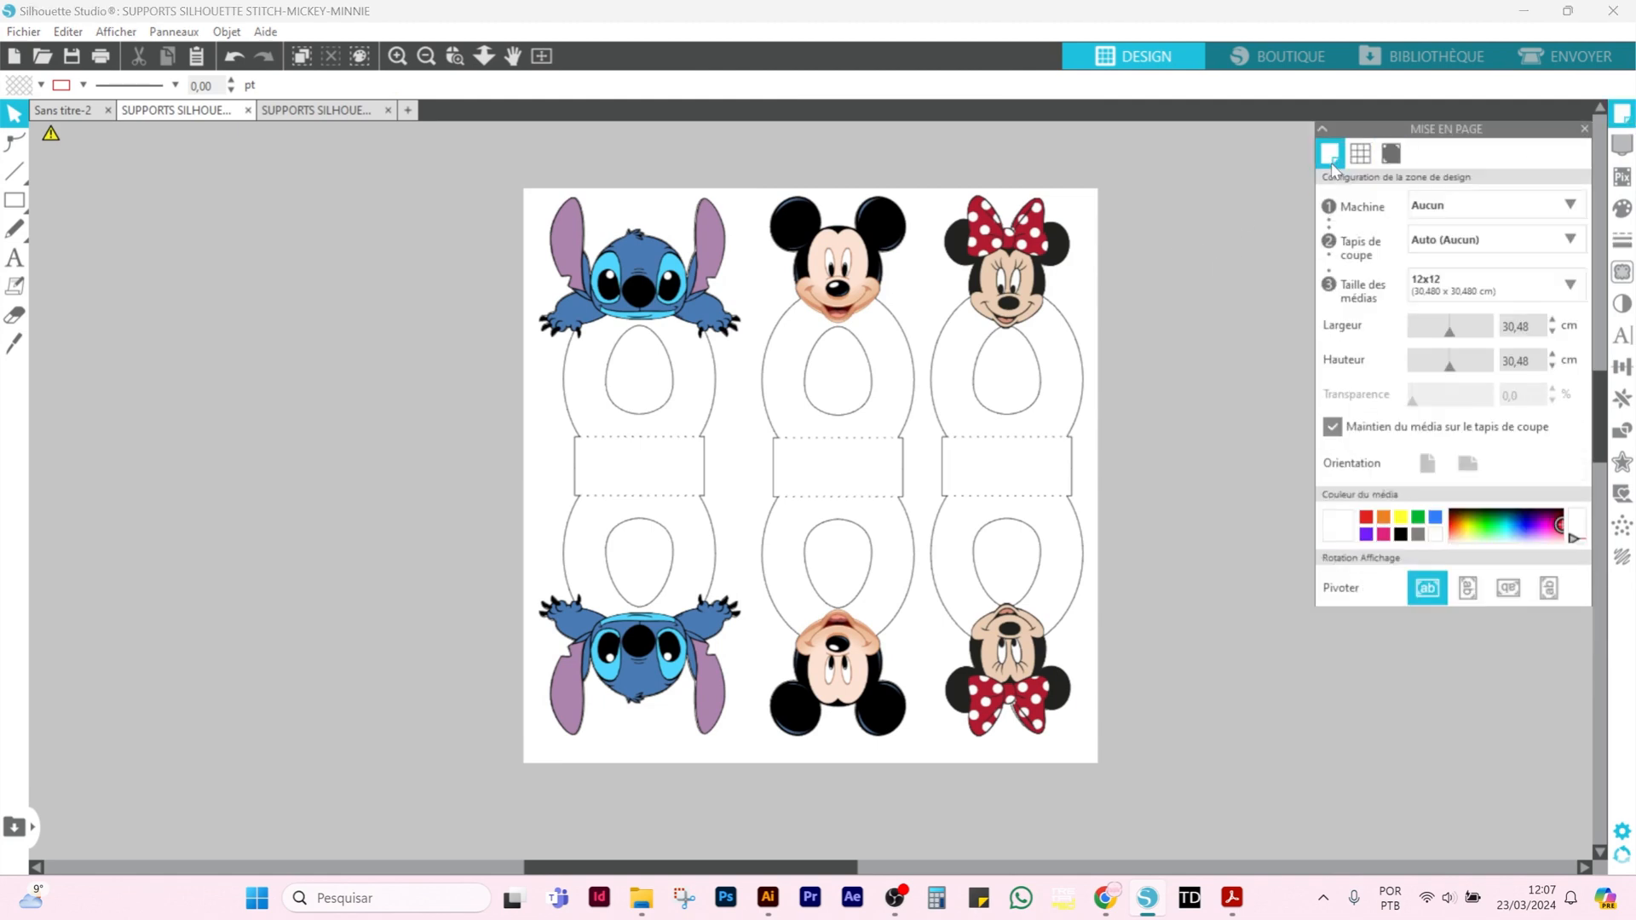
{"action": "left_click", "coordinate": [1474, 279]}
{"action": "left_click", "coordinate": [1439, 528]}
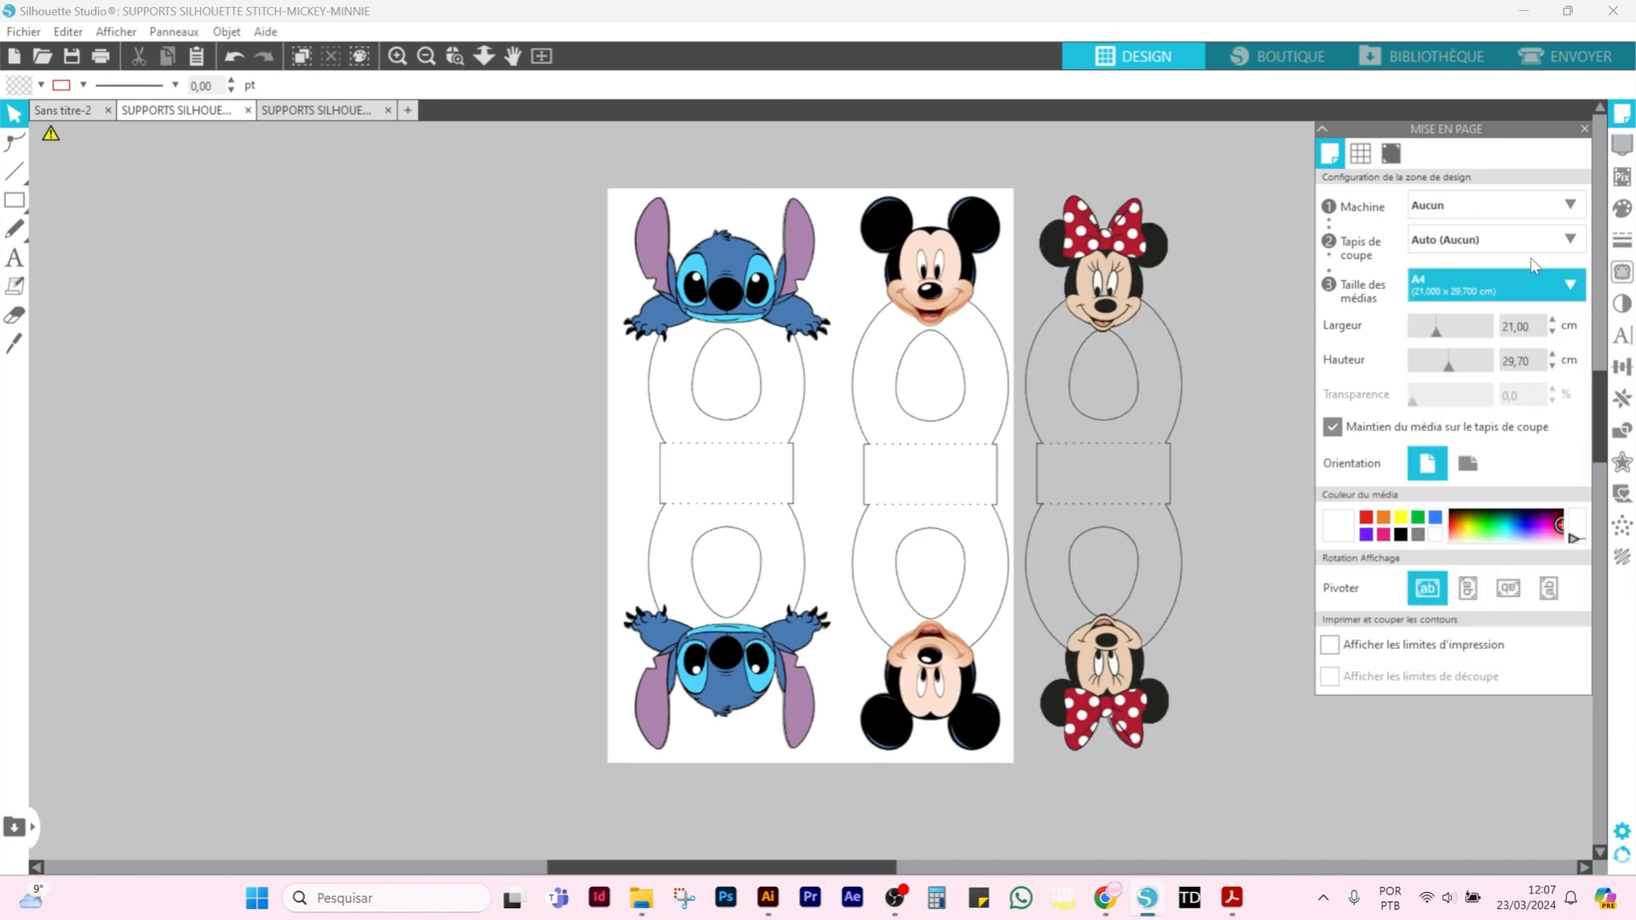
- Move the Mickey and Minnie supports off the A4 page to its right, keeping only the Stitch support on it
{"action": "left_click_drag", "start_coordinate": [1220, 197], "coordinate": [942, 702]}
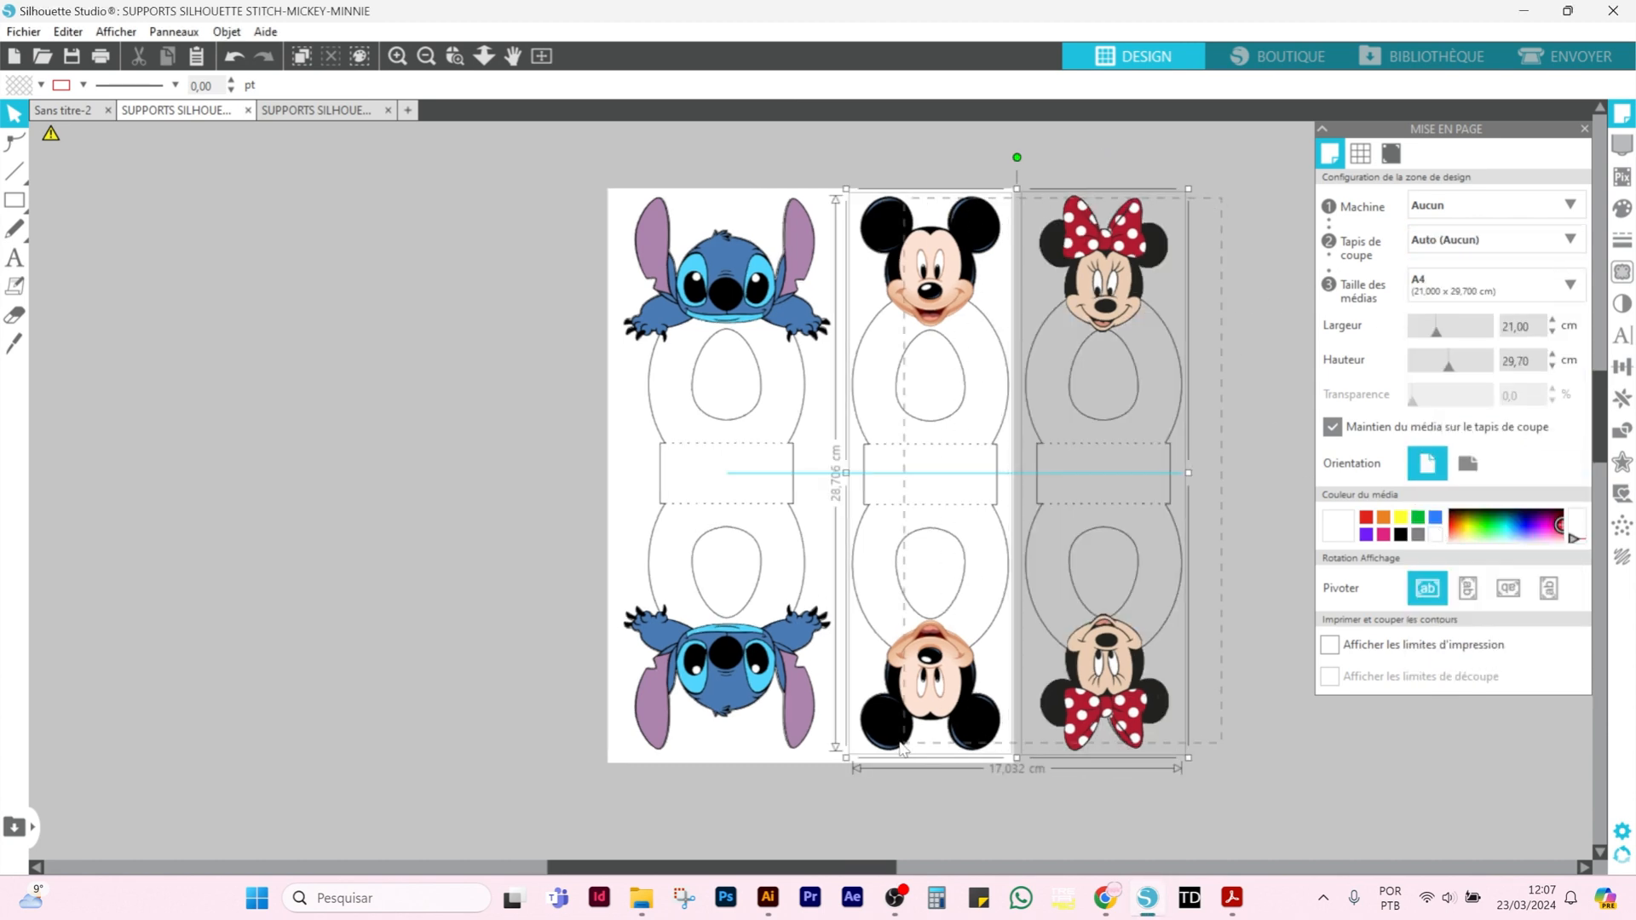
{"action": "left_click_drag", "start_coordinate": [935, 307], "coordinate": [907, 284]}
{"action": "left_click", "coordinate": [1189, 343]}
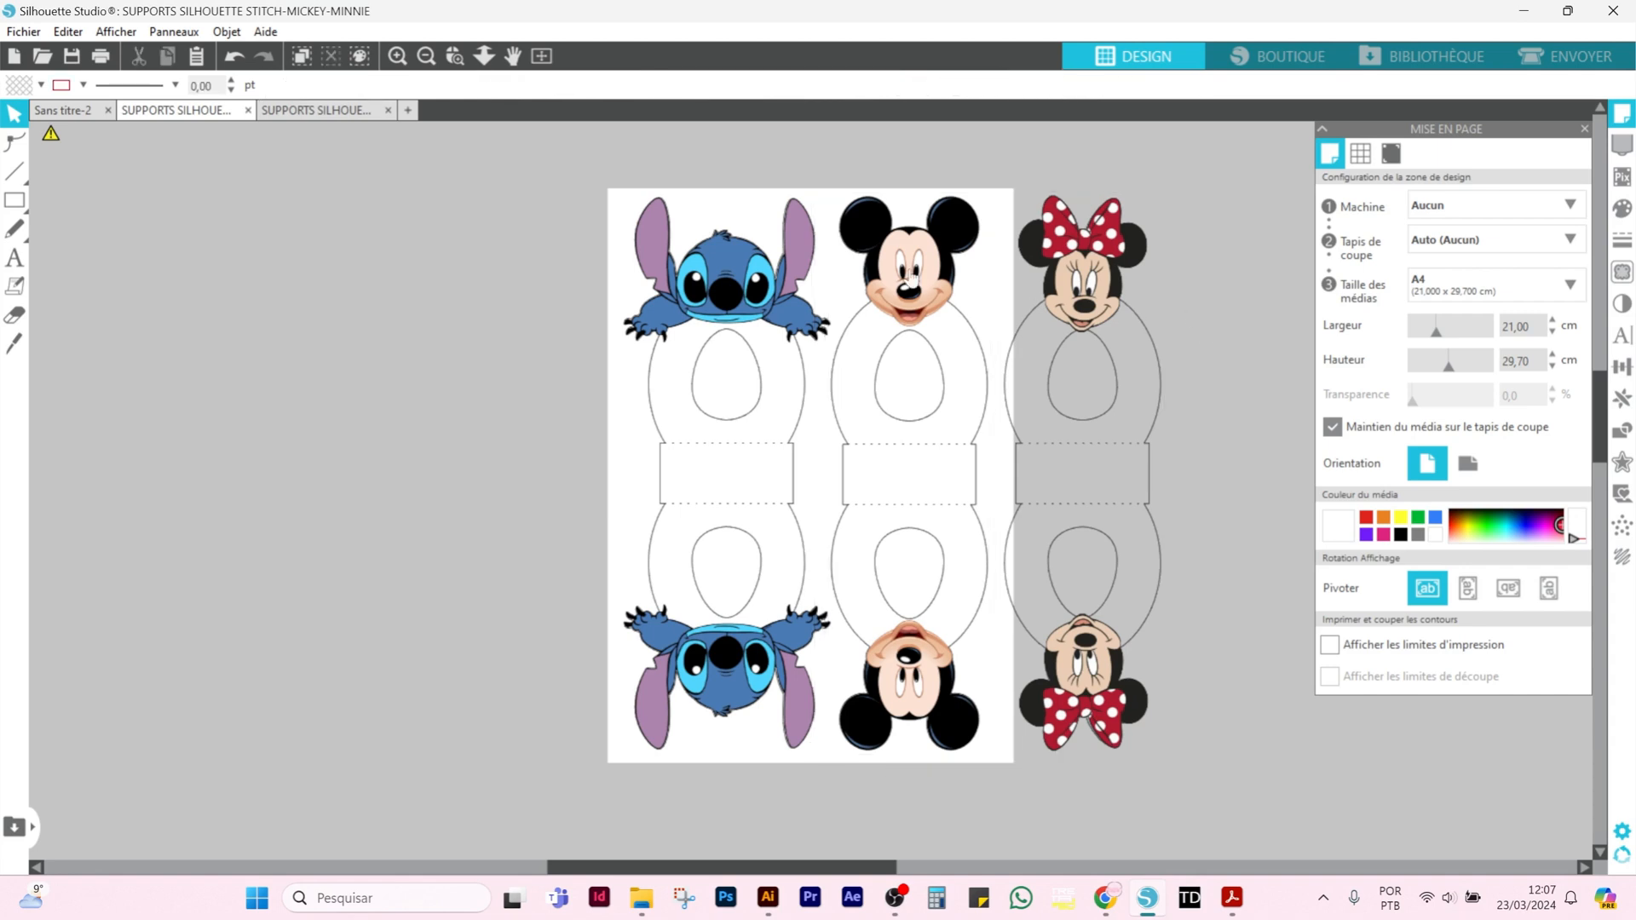
{"action": "left_click_drag", "start_coordinate": [1174, 327], "coordinate": [1161, 708]}
{"action": "left_click_drag", "start_coordinate": [477, 195], "coordinate": [979, 772]}
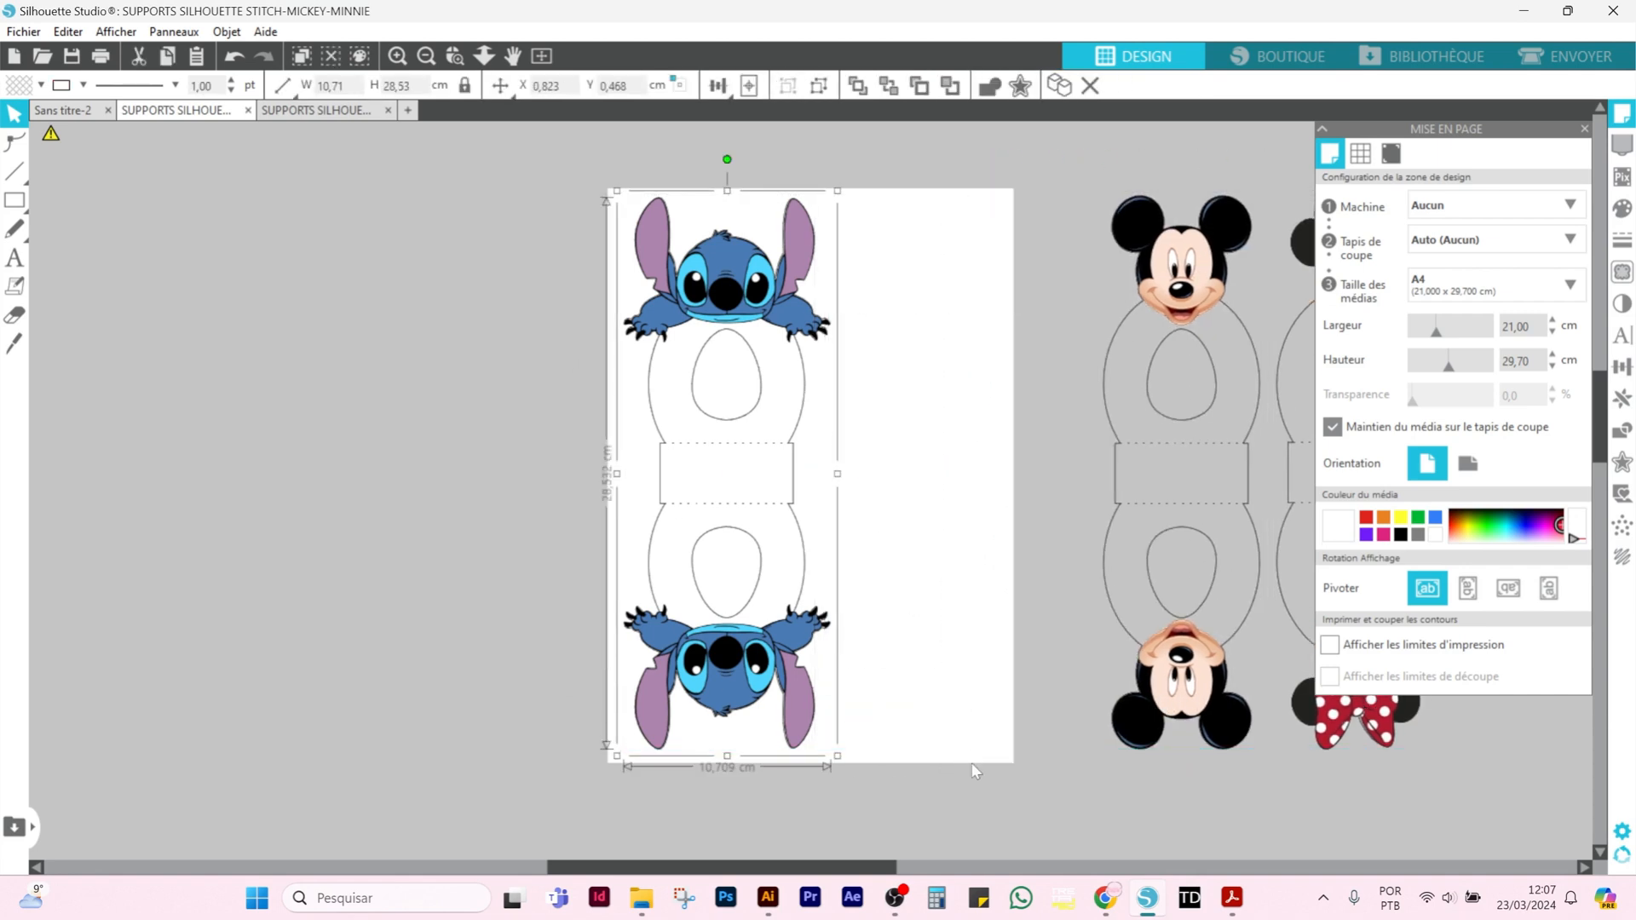
- Set the machine to Auto (Cameo Plus) and the cutting mat to Cameo Plus, with A4 as the media size
{"action": "left_click", "coordinate": [1387, 161]}
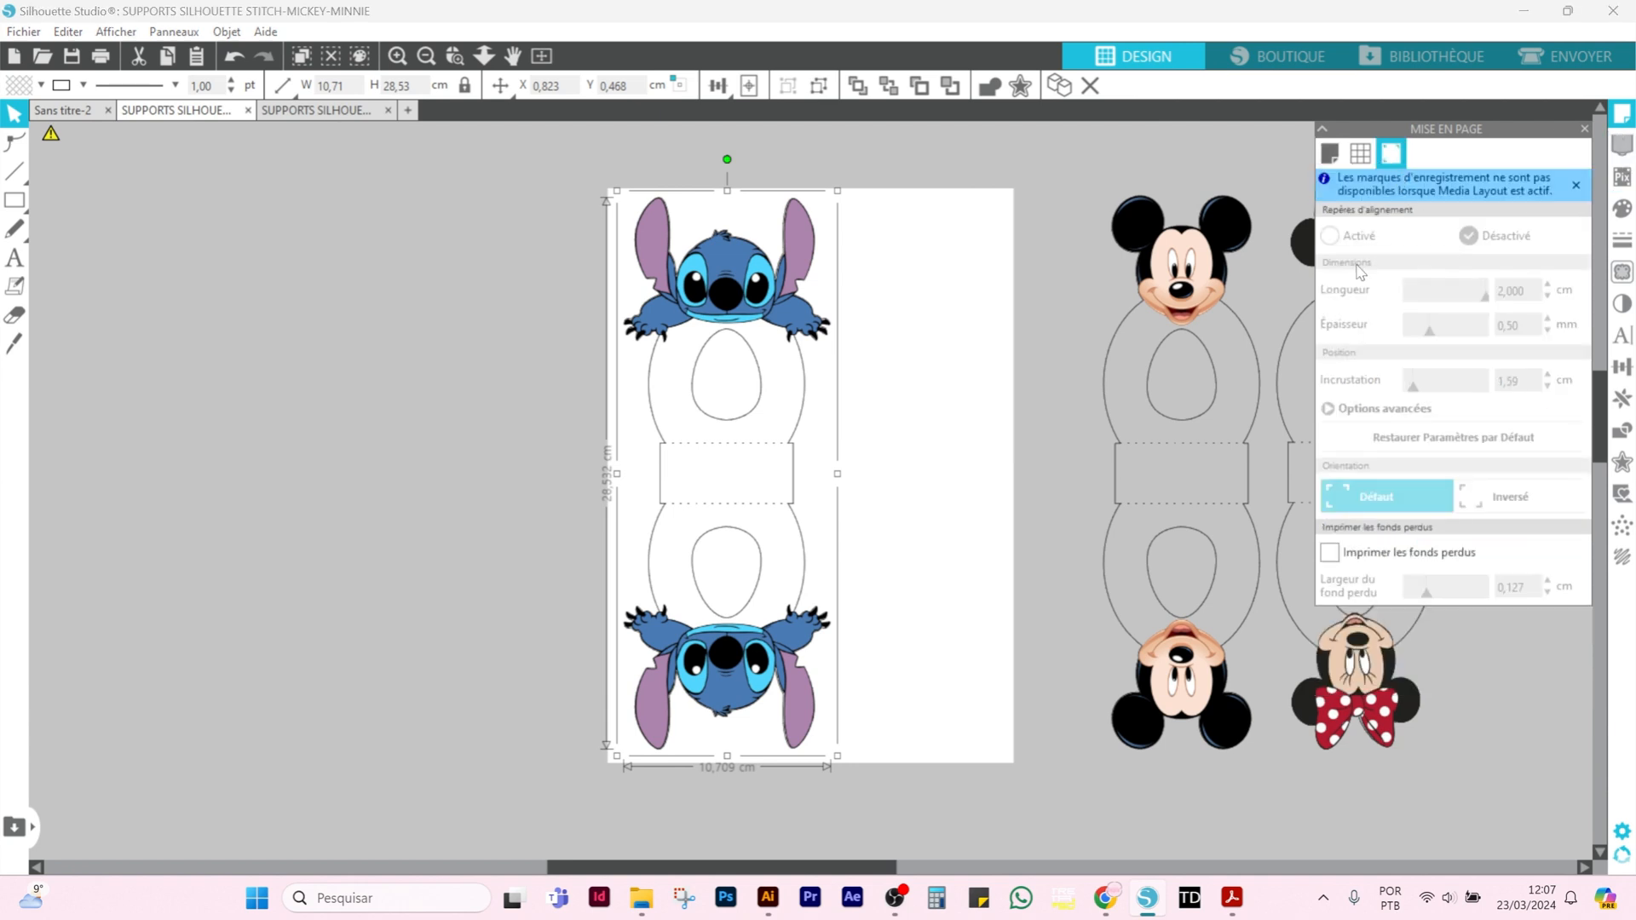
{"action": "left_click", "coordinate": [1329, 154]}
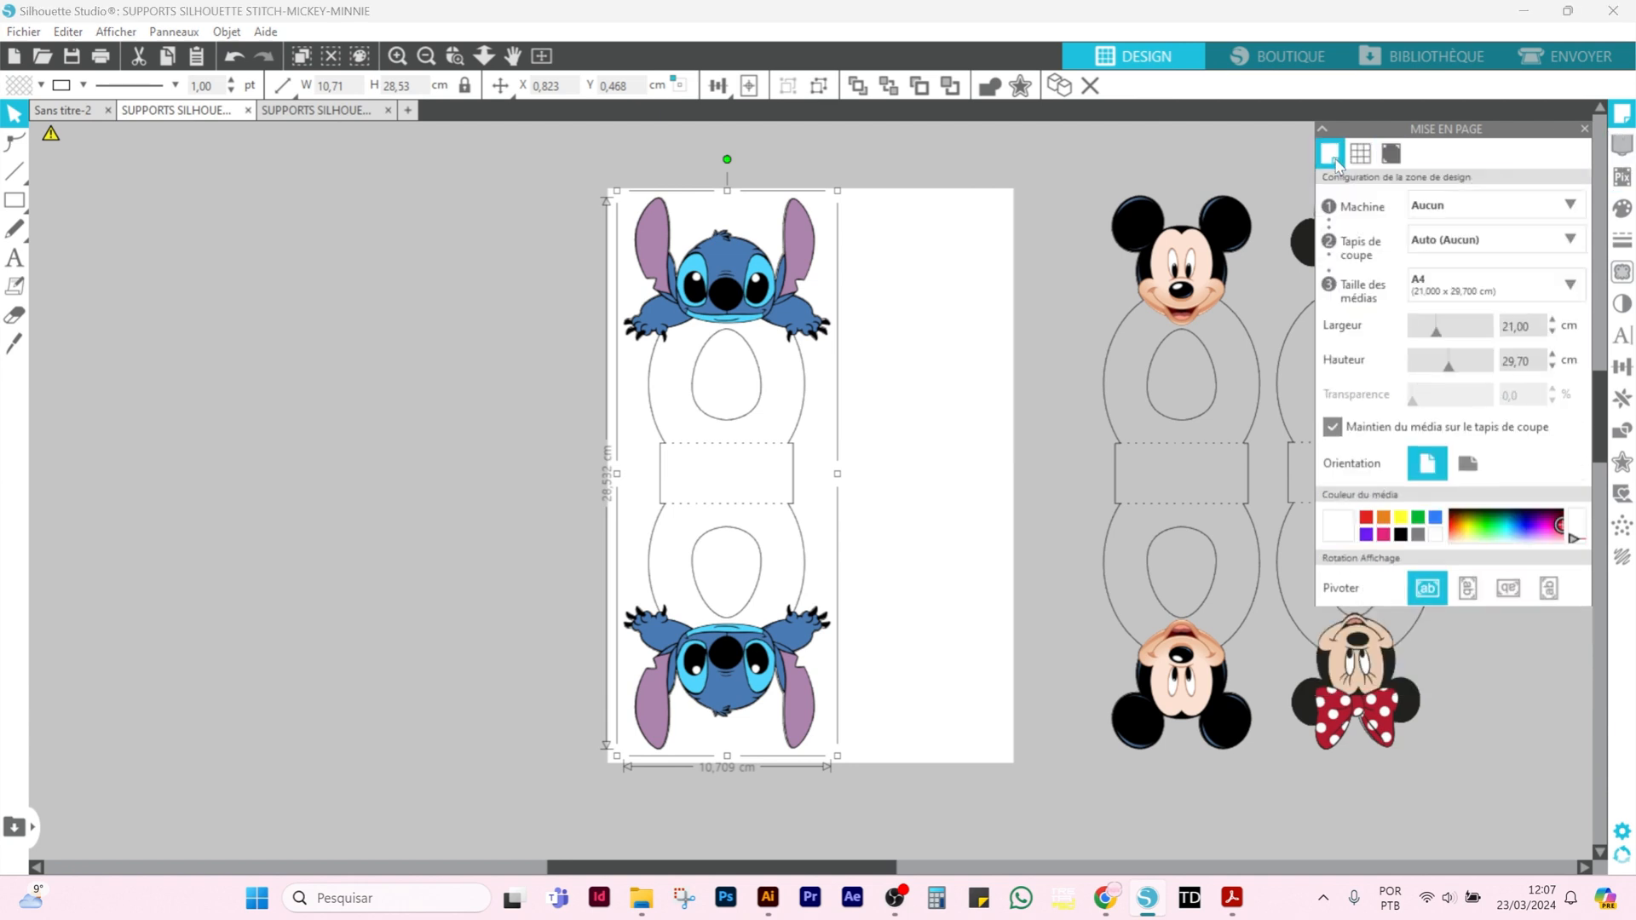
{"action": "left_click", "coordinate": [1443, 207]}
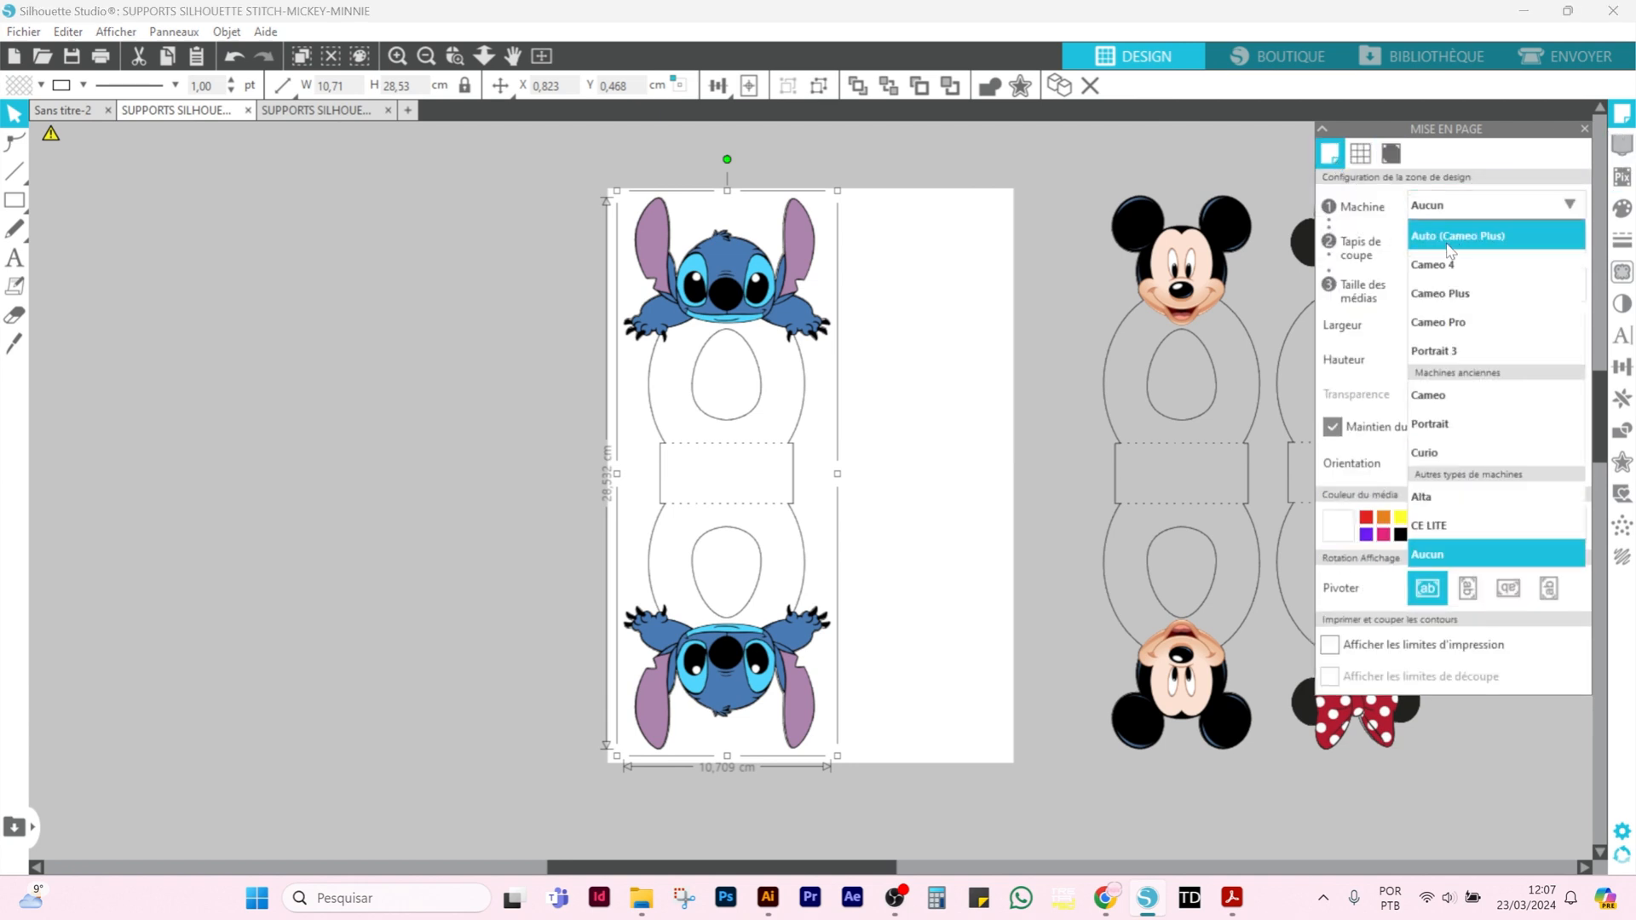
{"action": "left_click", "coordinate": [1451, 237]}
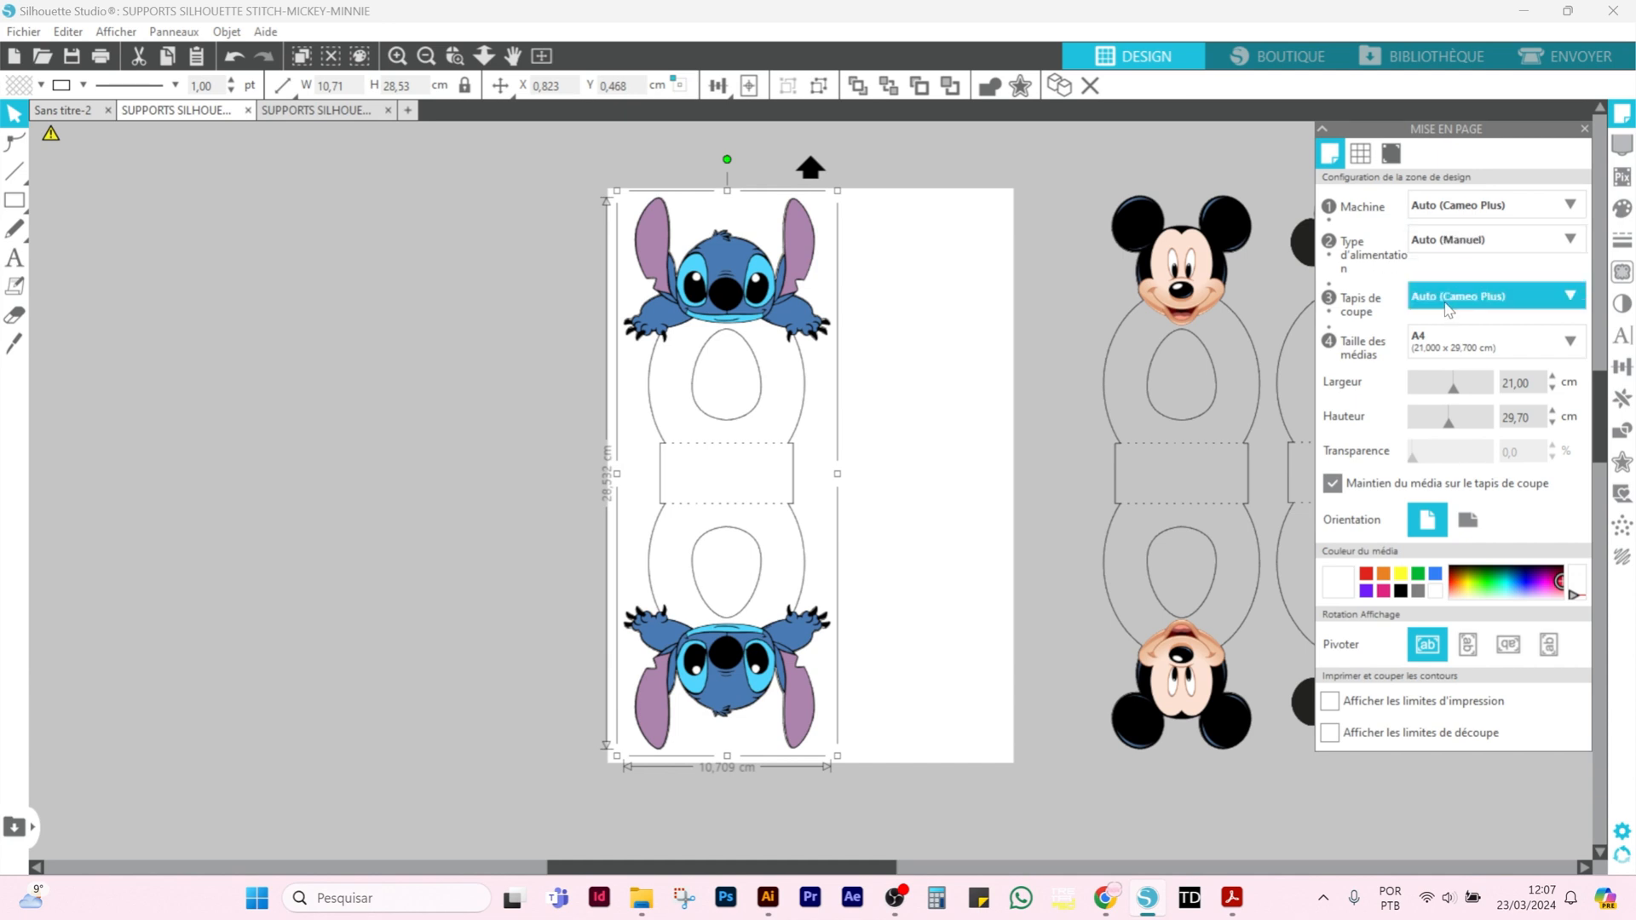
{"action": "left_click", "coordinate": [1449, 298]}
{"action": "left_click", "coordinate": [1456, 358]}
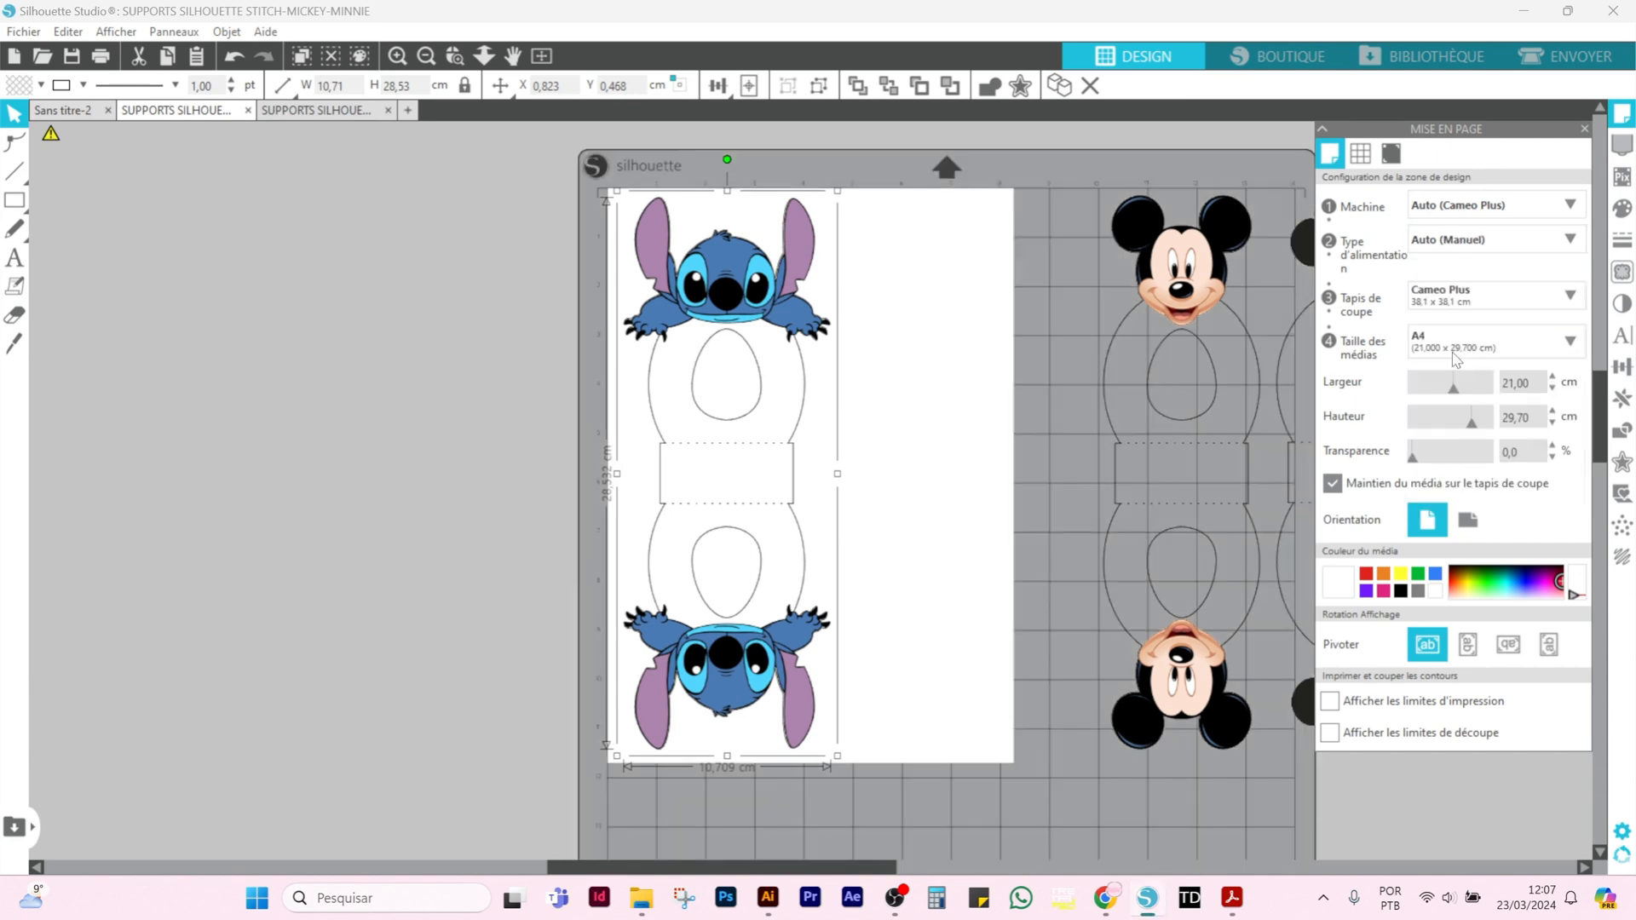
{"action": "left_click", "coordinate": [1491, 336]}
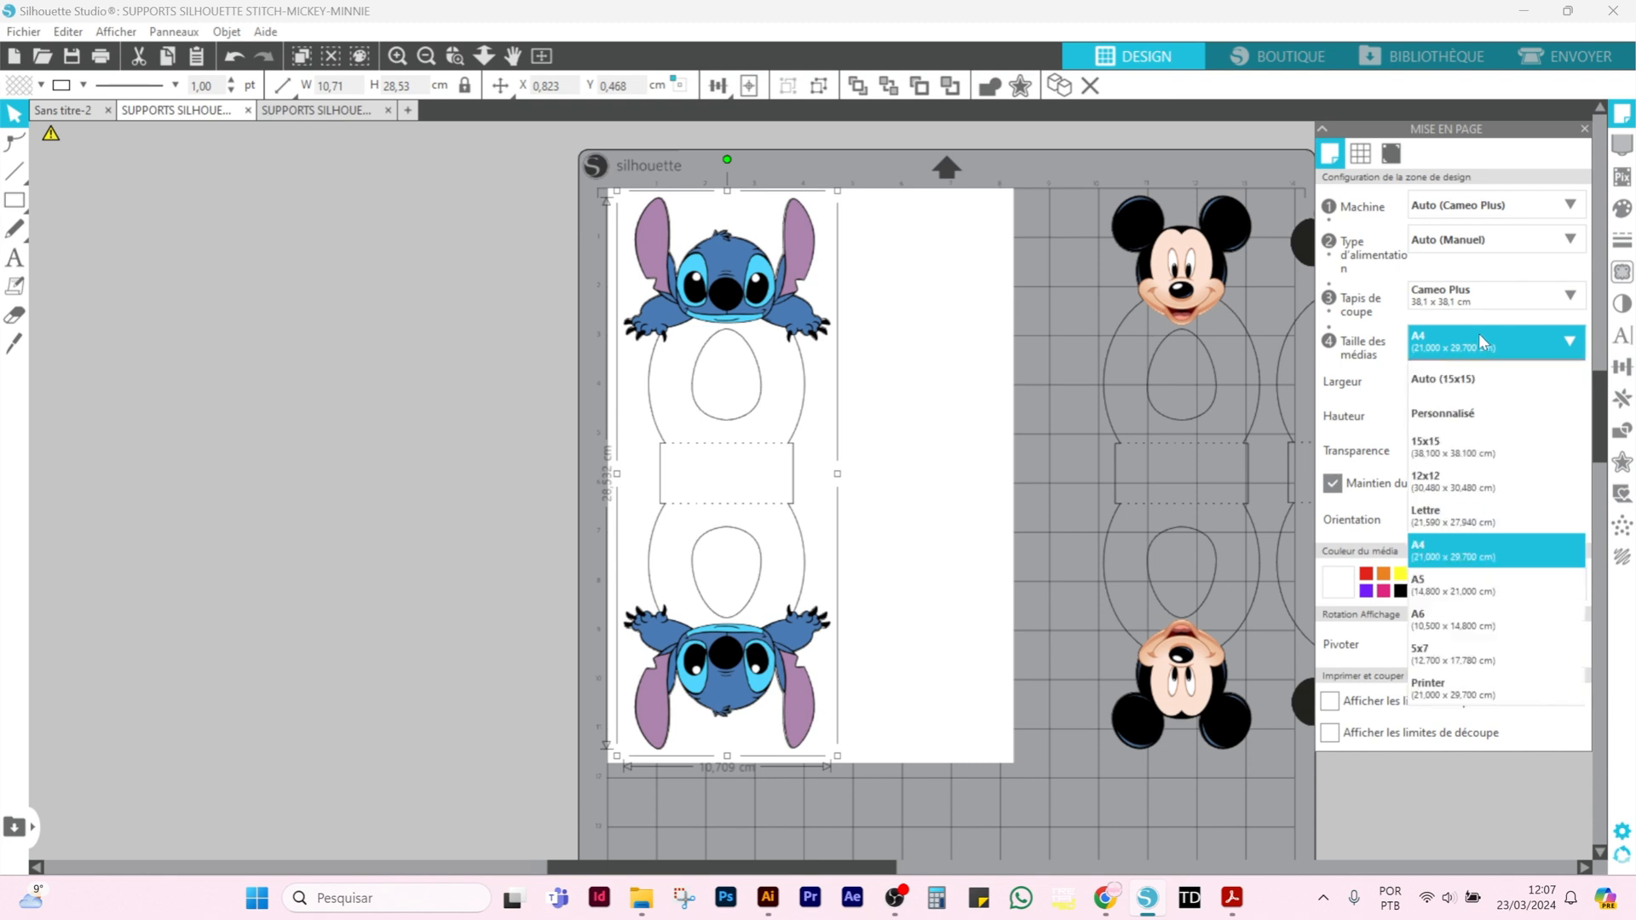
{"action": "left_click", "coordinate": [1458, 559]}
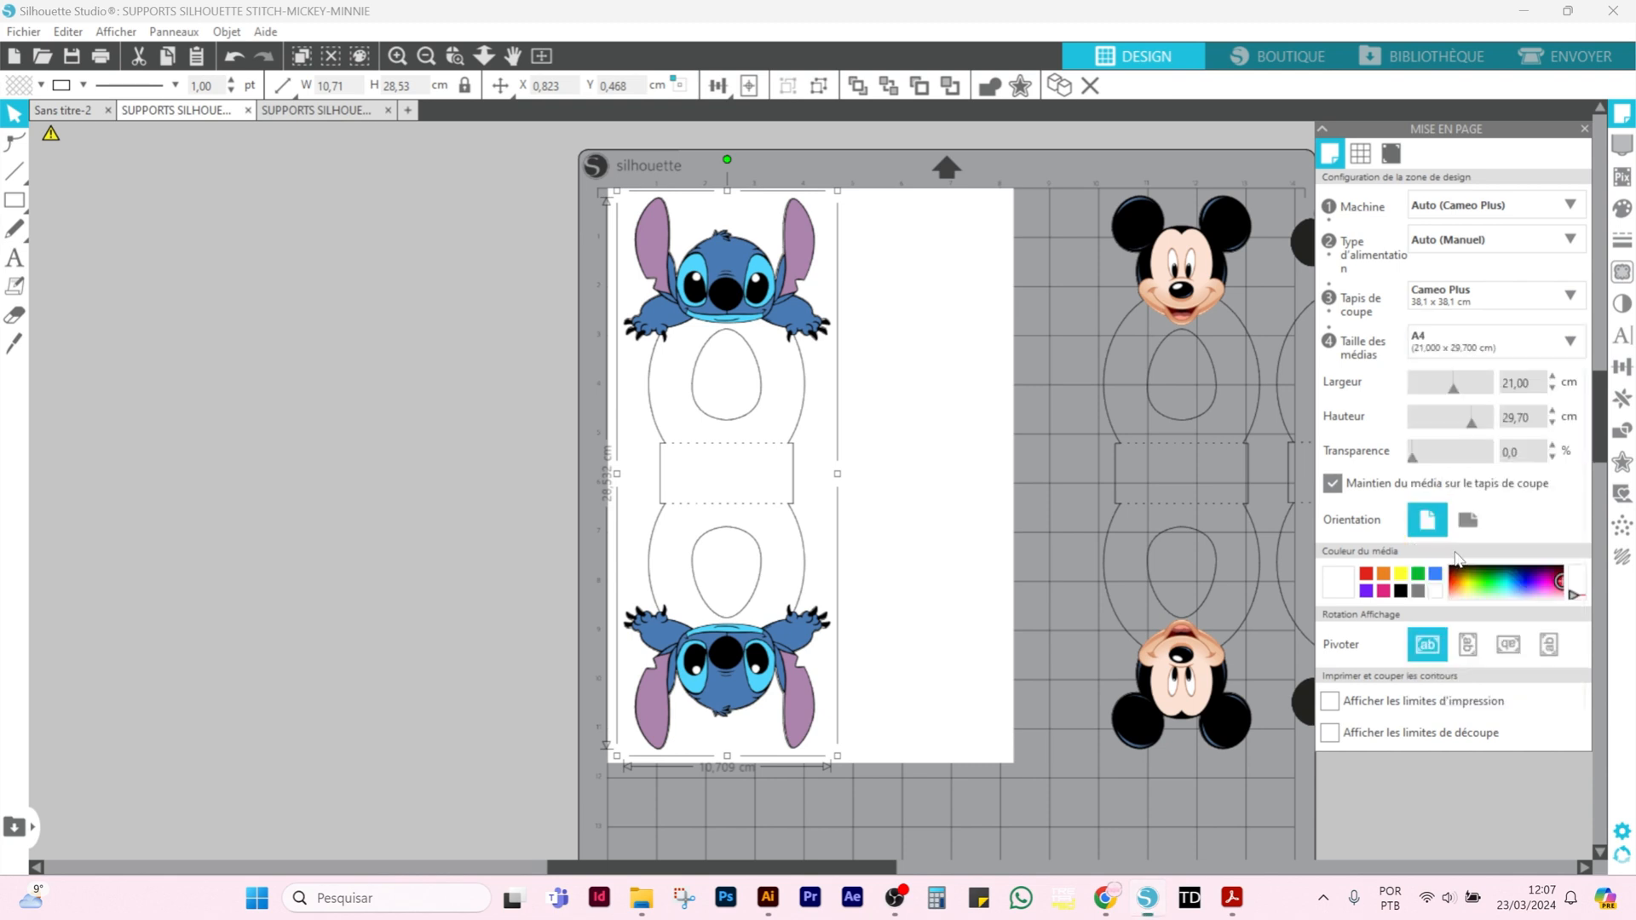
- Deselect the Stitch support and activate the registration marks for the A4 page
{"action": "left_click", "coordinate": [1070, 430]}
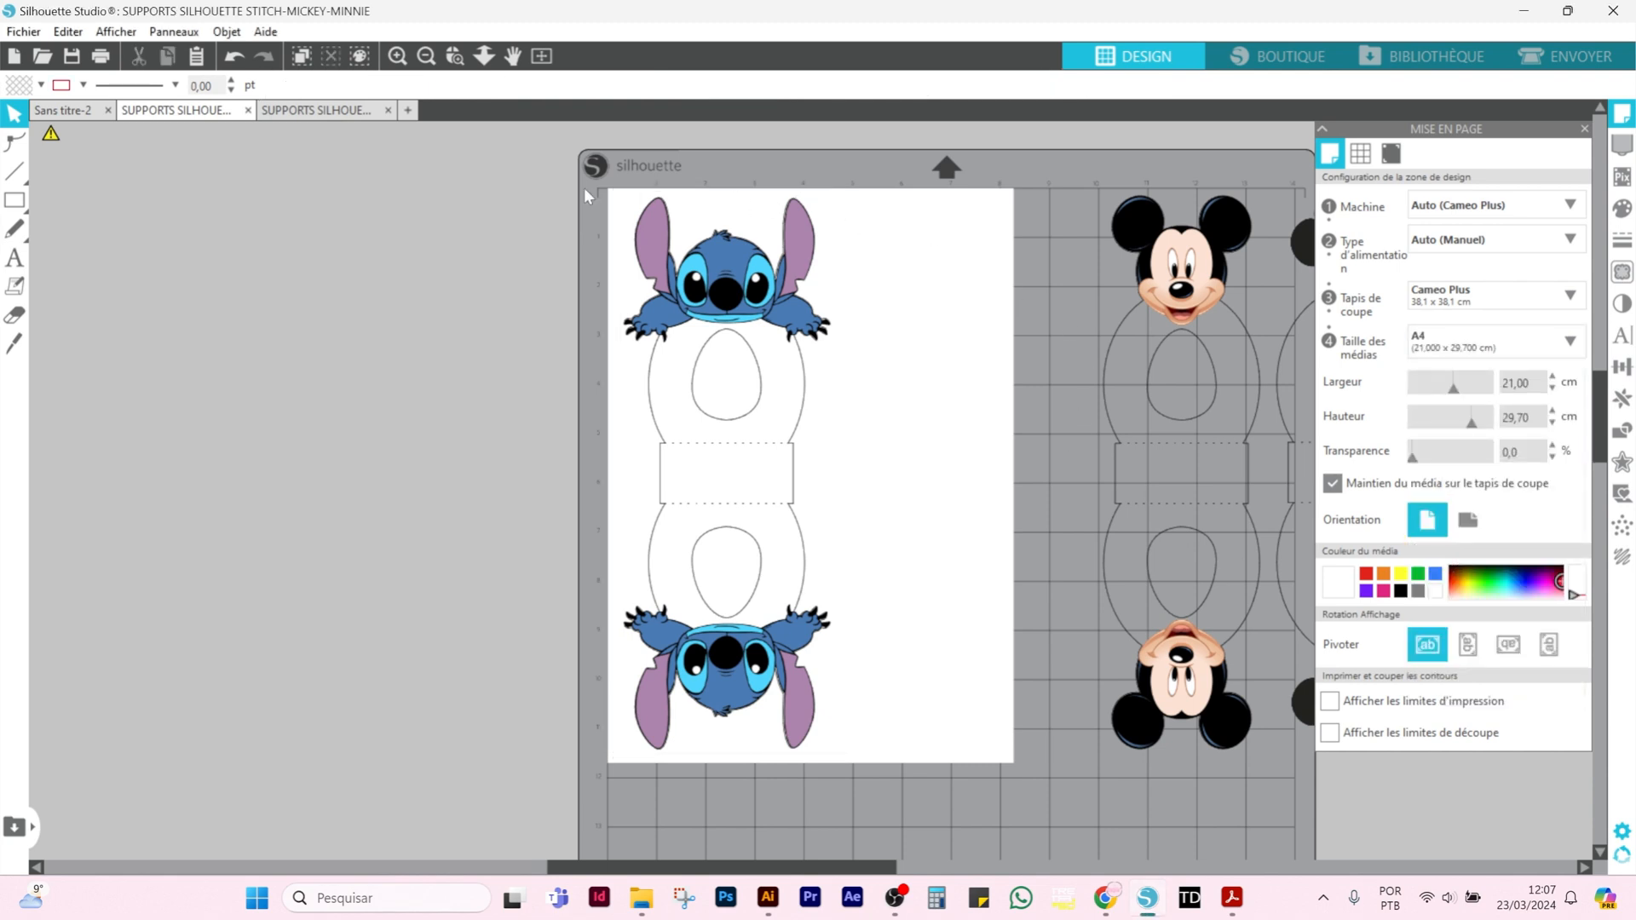
{"action": "left_click", "coordinate": [1401, 153]}
{"action": "left_click", "coordinate": [1329, 204]}
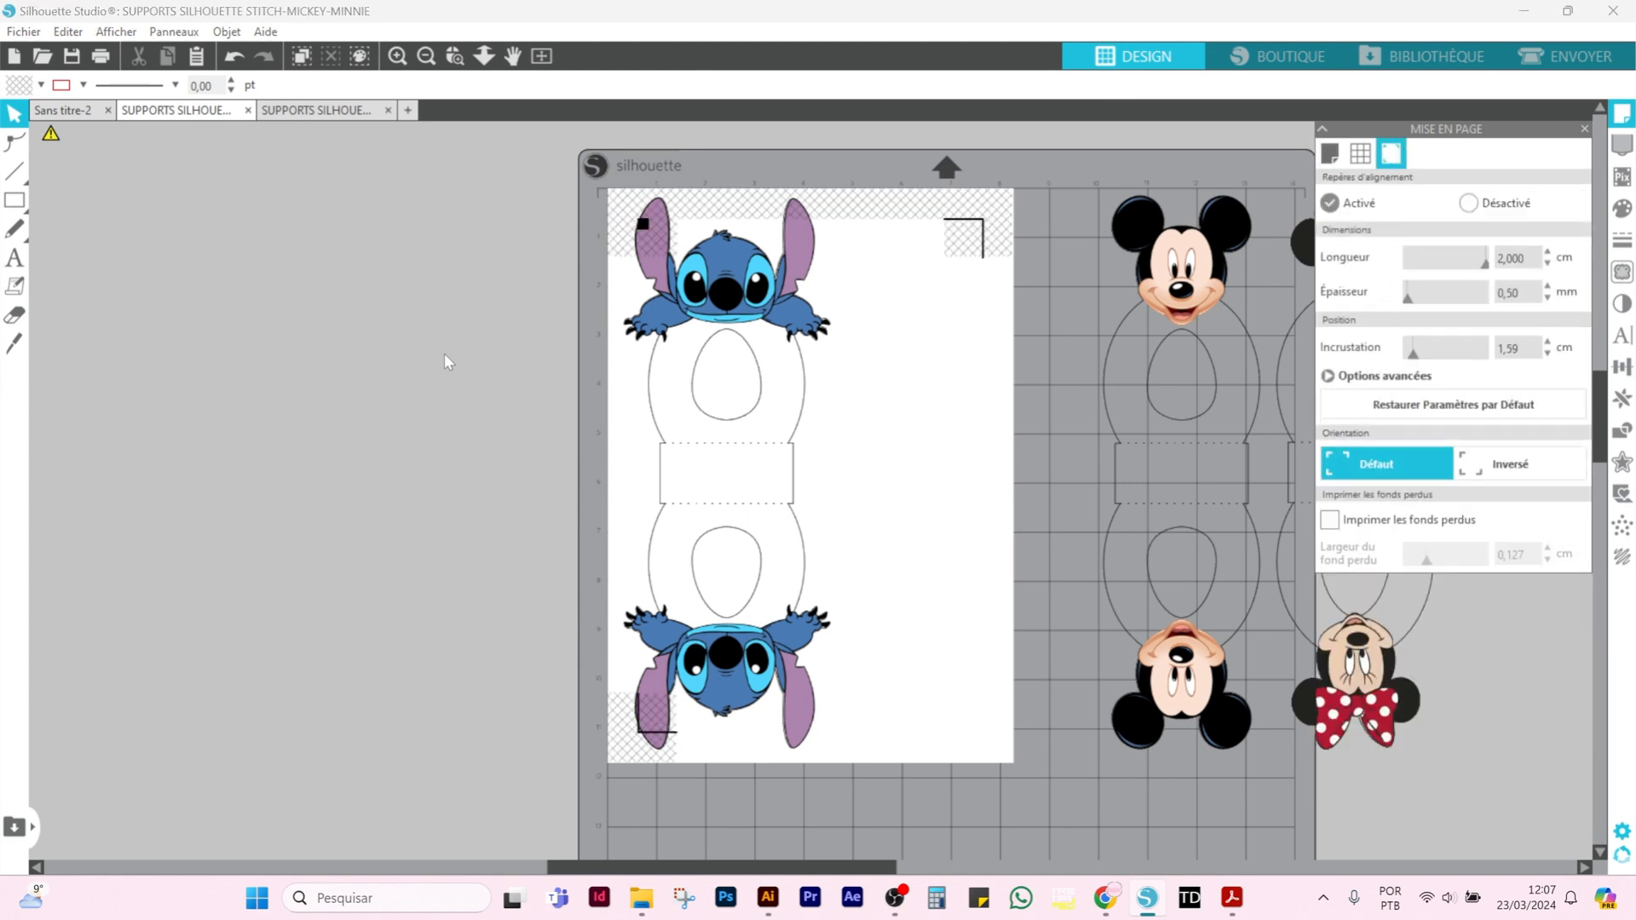
- Set the registration-mark inset to 1,00 cm and move the Stitch support between the marks, near the middle of the page
{"action": "left_click_drag", "start_coordinate": [1413, 352], "coordinate": [1406, 353]}
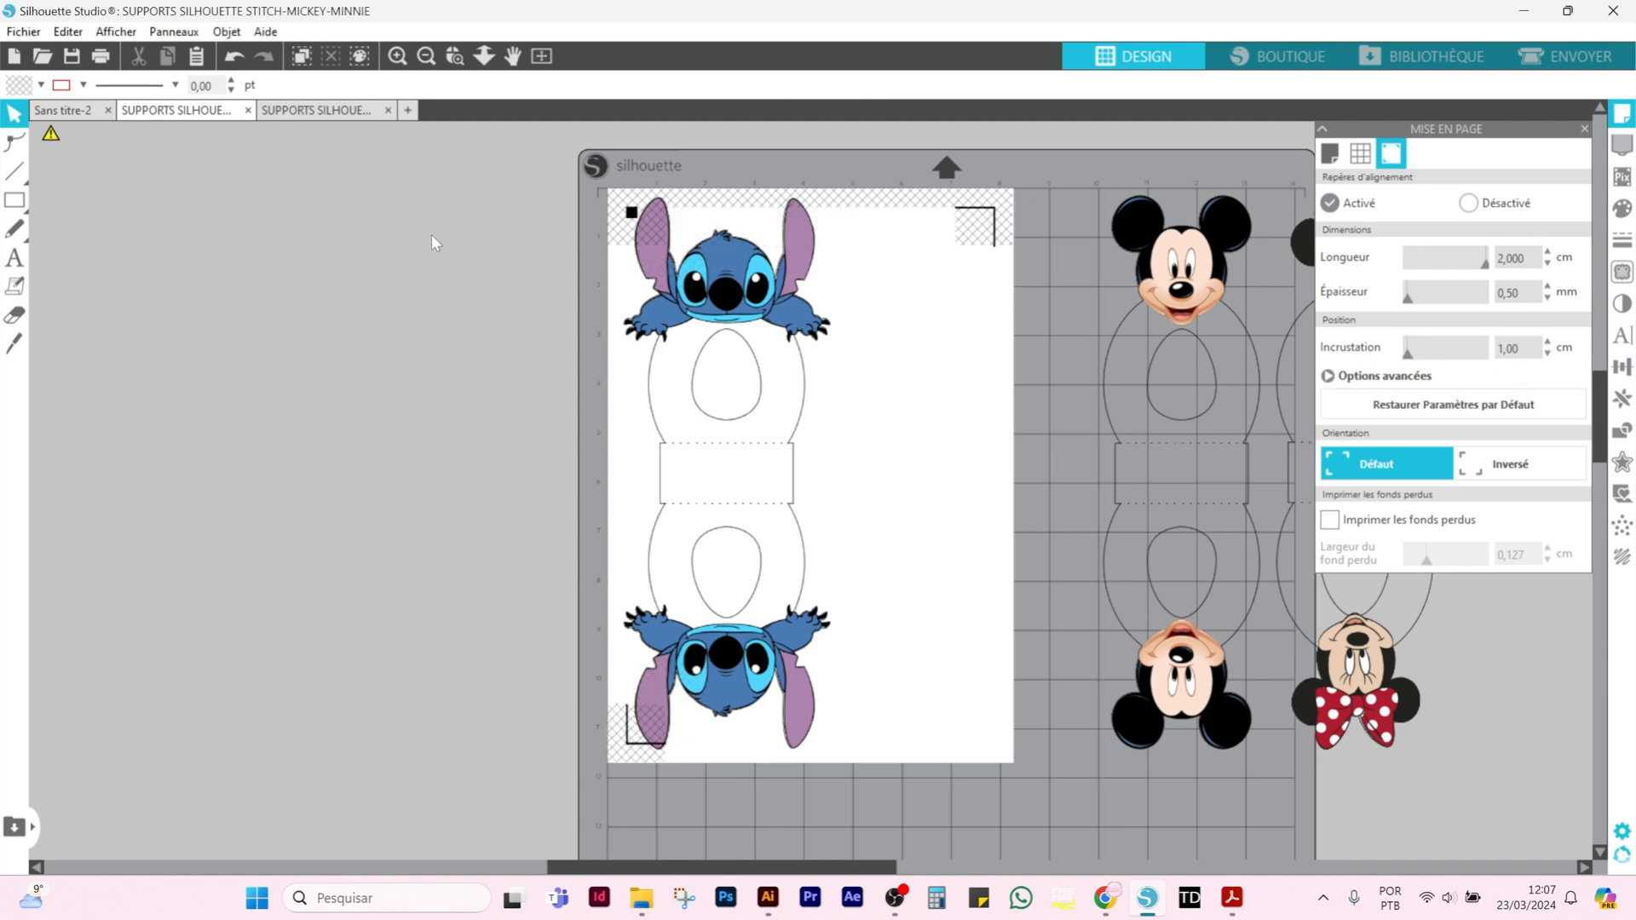
{"action": "left_click_drag", "start_coordinate": [443, 220], "coordinate": [939, 734]}
{"action": "left_click_drag", "start_coordinate": [758, 291], "coordinate": [839, 295]}
{"action": "left_click", "coordinate": [968, 415]}
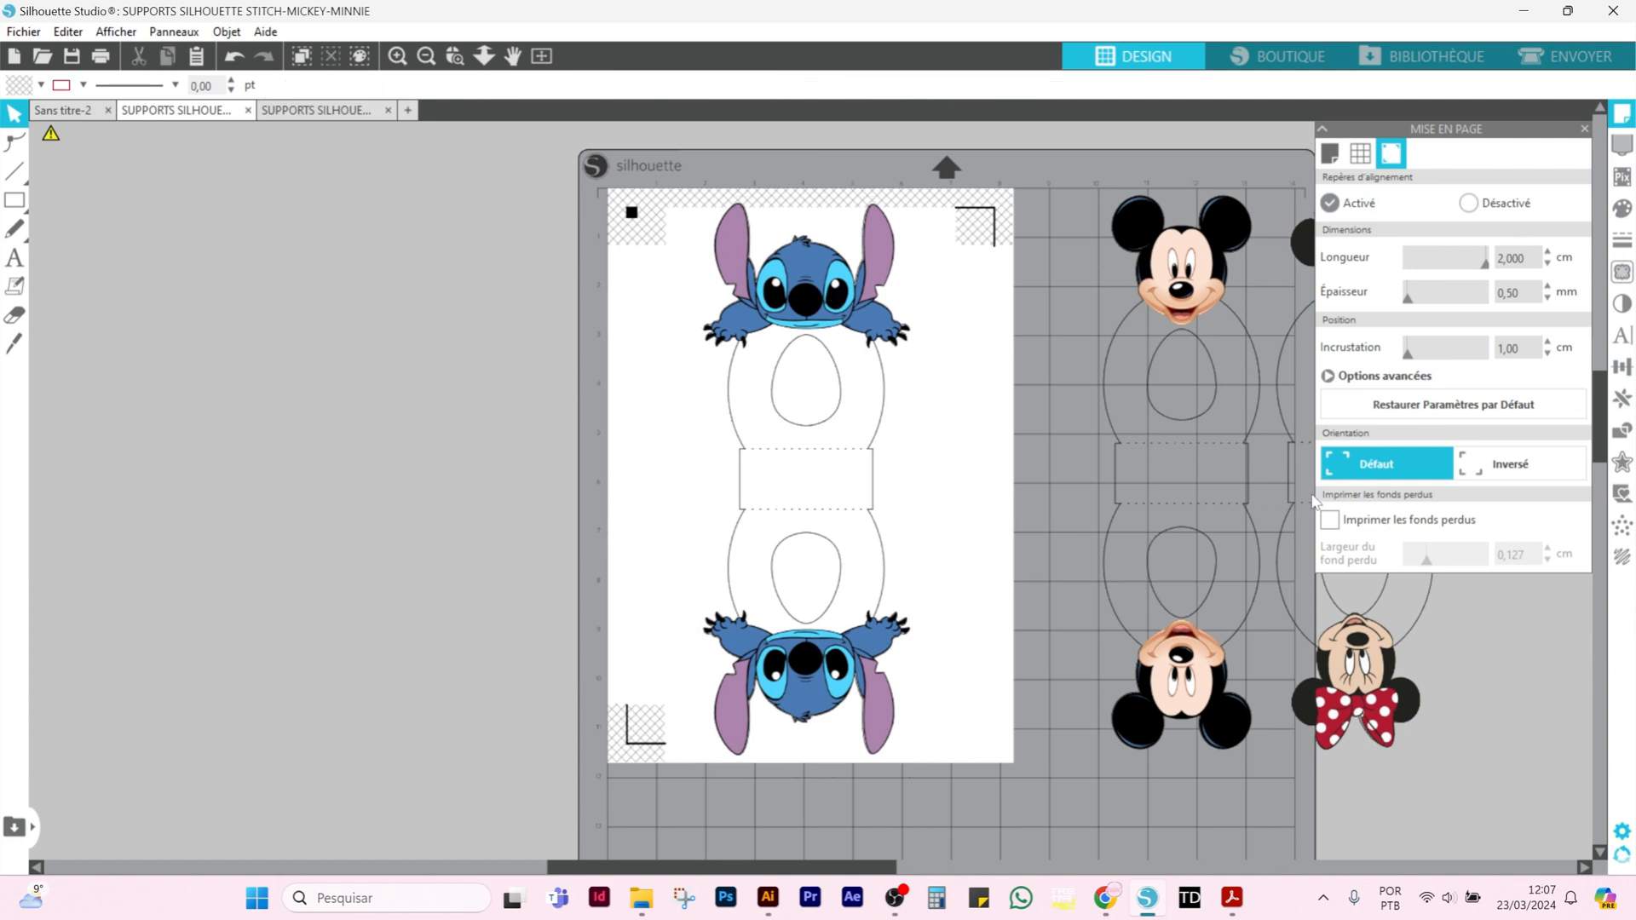
- Display the page's cut borders and shift the Stitch support slightly upward over them
{"action": "left_click", "coordinate": [1329, 153]}
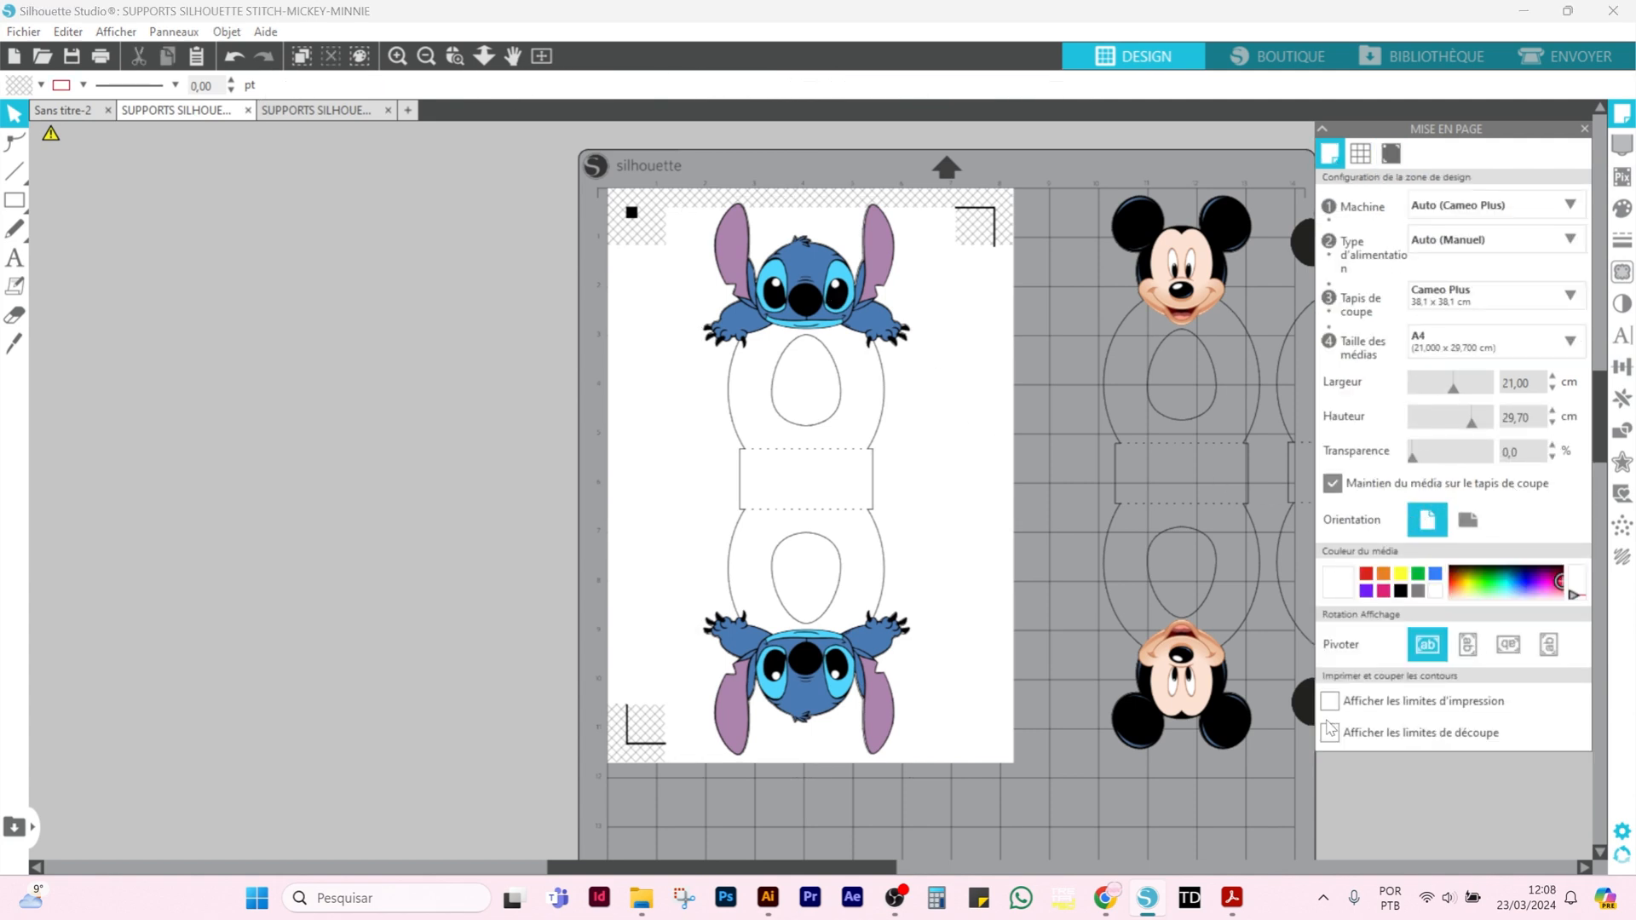
{"action": "left_click", "coordinate": [1330, 735]}
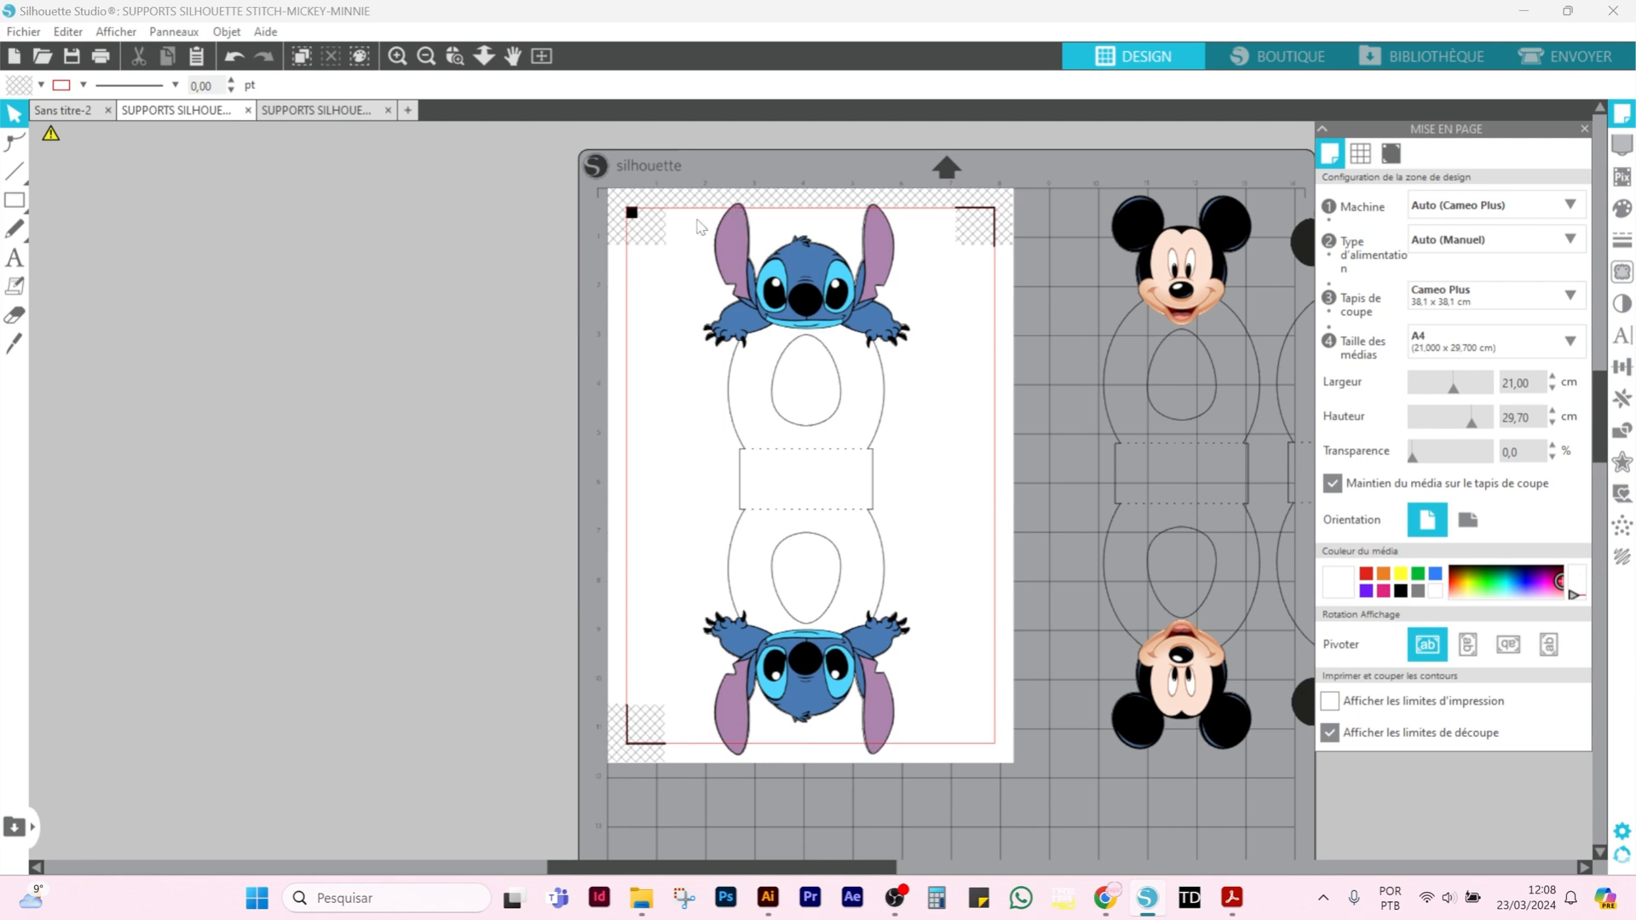
{"action": "left_click_drag", "start_coordinate": [697, 222], "coordinate": [726, 271]}
{"action": "left_click", "coordinate": [957, 371]}
{"action": "left_click_drag", "start_coordinate": [880, 257], "coordinate": [879, 208]}
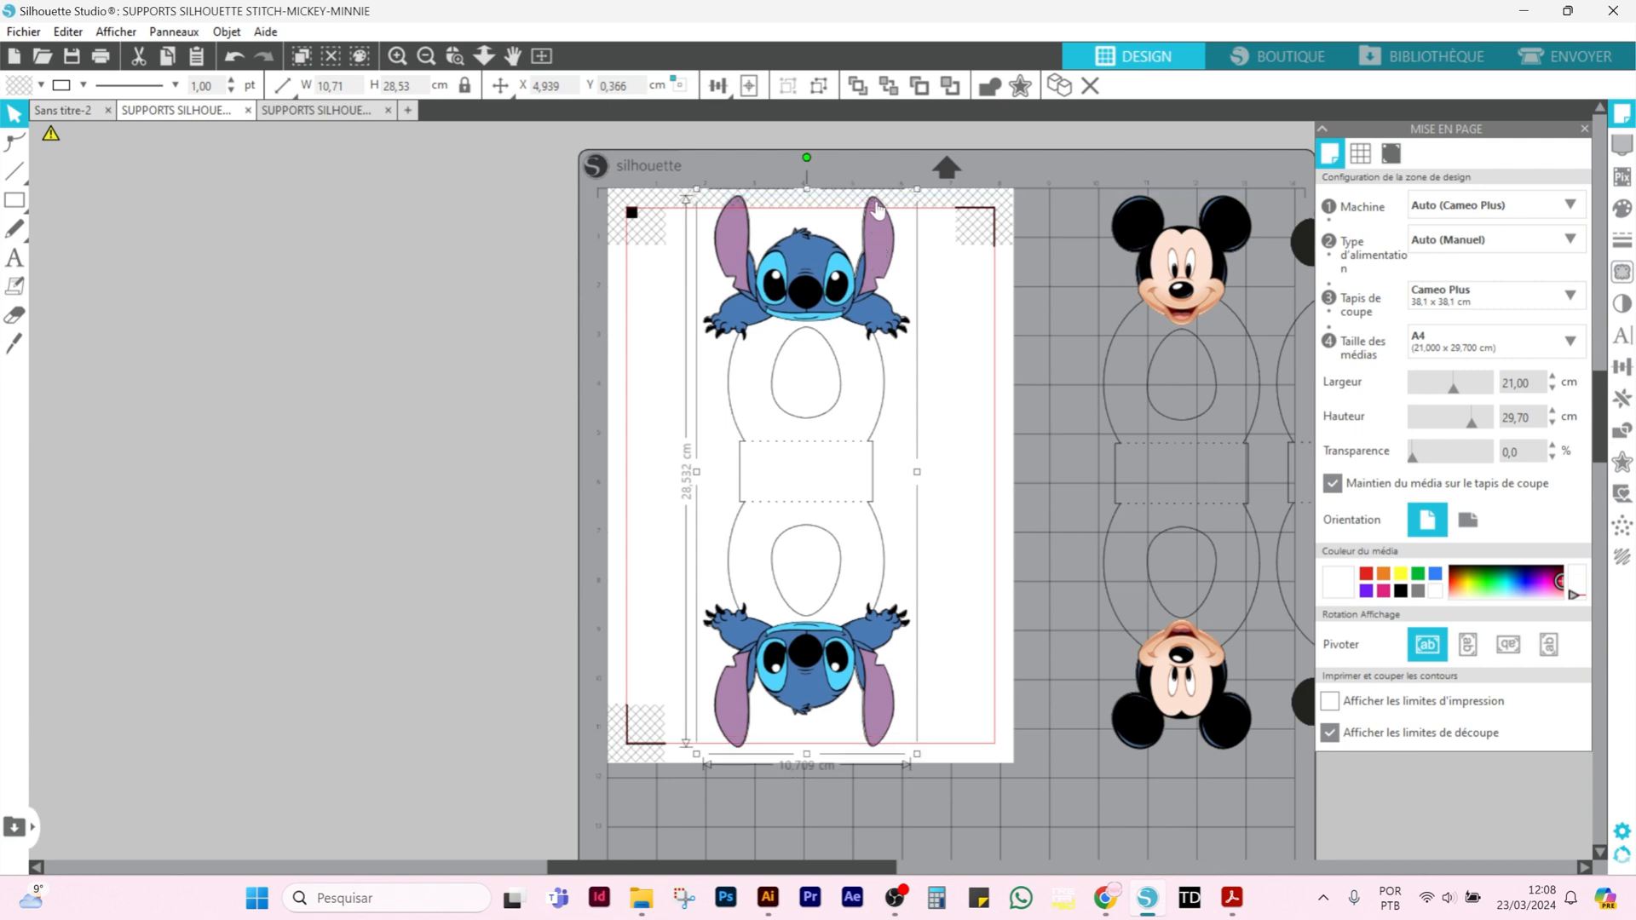
{"action": "left_click", "coordinate": [971, 388]}
- Scale the Stitch support down proportionally to about 10.12 × 26.97 cm so it fits inside the cut border
{"action": "left_click_drag", "start_coordinate": [694, 249], "coordinate": [743, 443]}
{"action": "left_click_drag", "start_coordinate": [918, 755], "coordinate": [913, 743]}
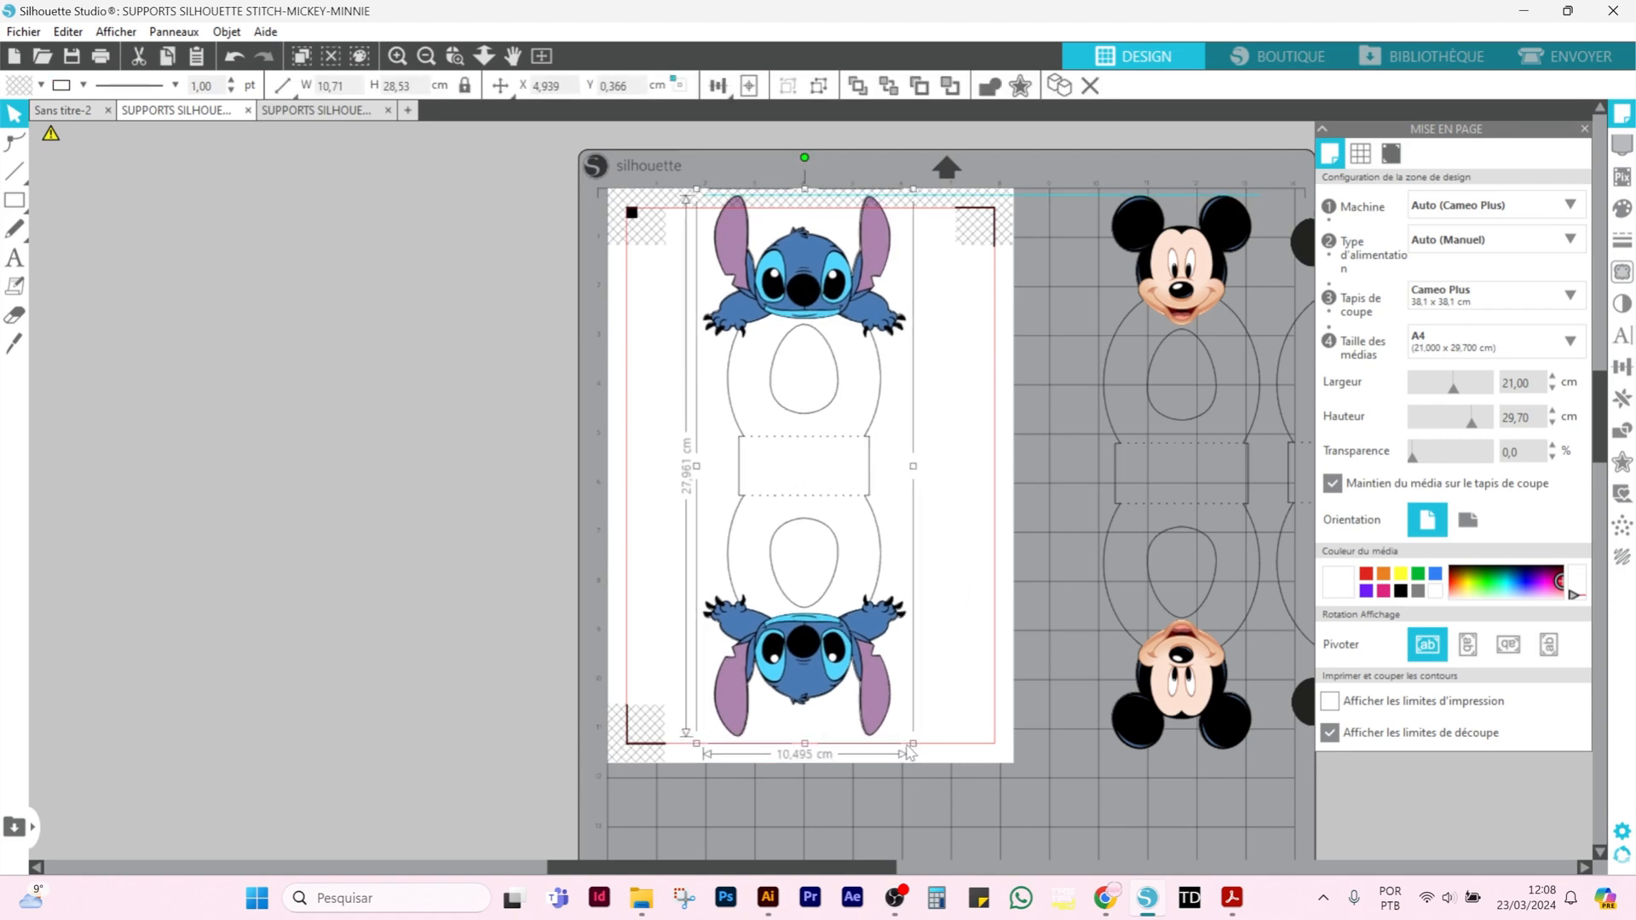
{"action": "left_click_drag", "start_coordinate": [914, 189], "coordinate": [895, 256]}
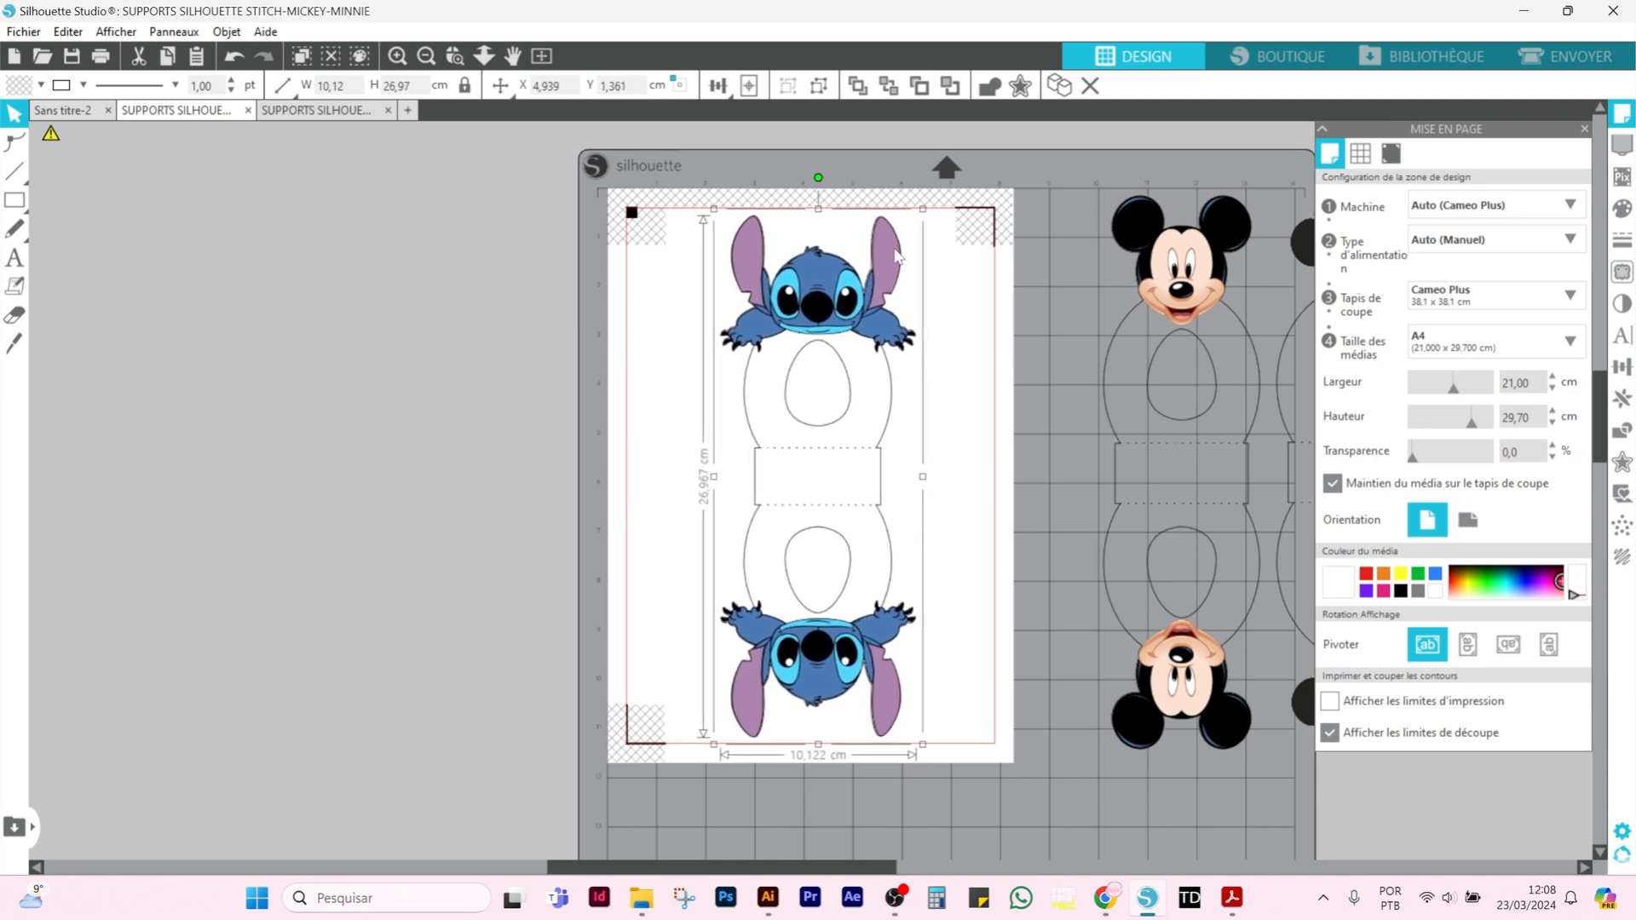
{"action": "left_click", "coordinate": [445, 382]}
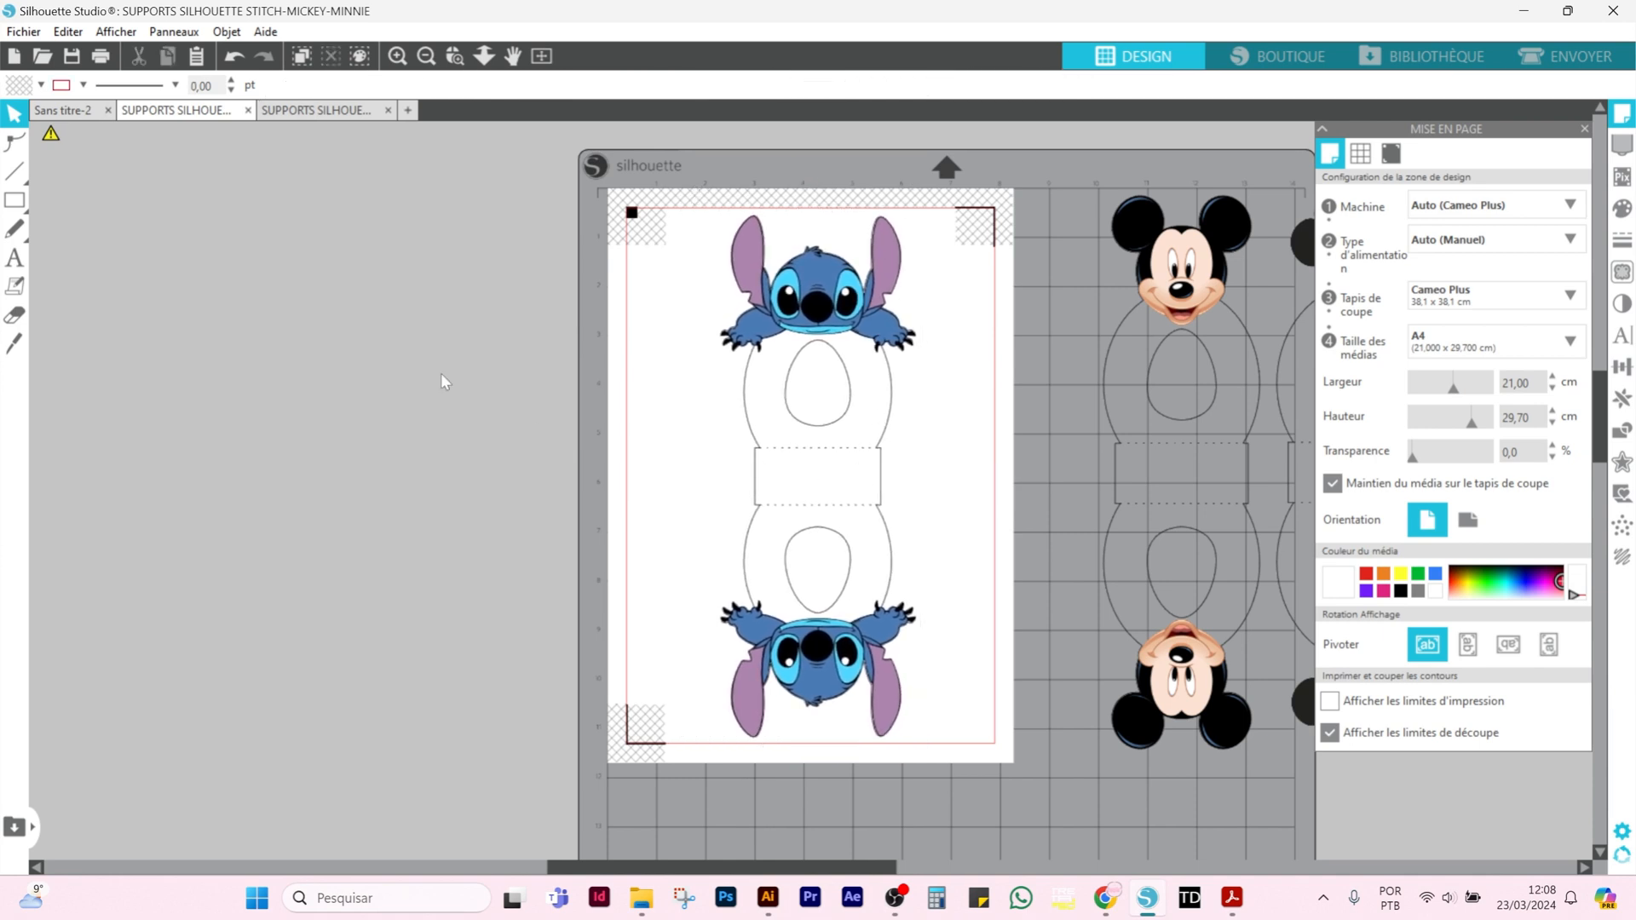
- Nudge the Stitch support by hand to the left and slightly up within the cut border
{"action": "left_click", "coordinate": [839, 277]}
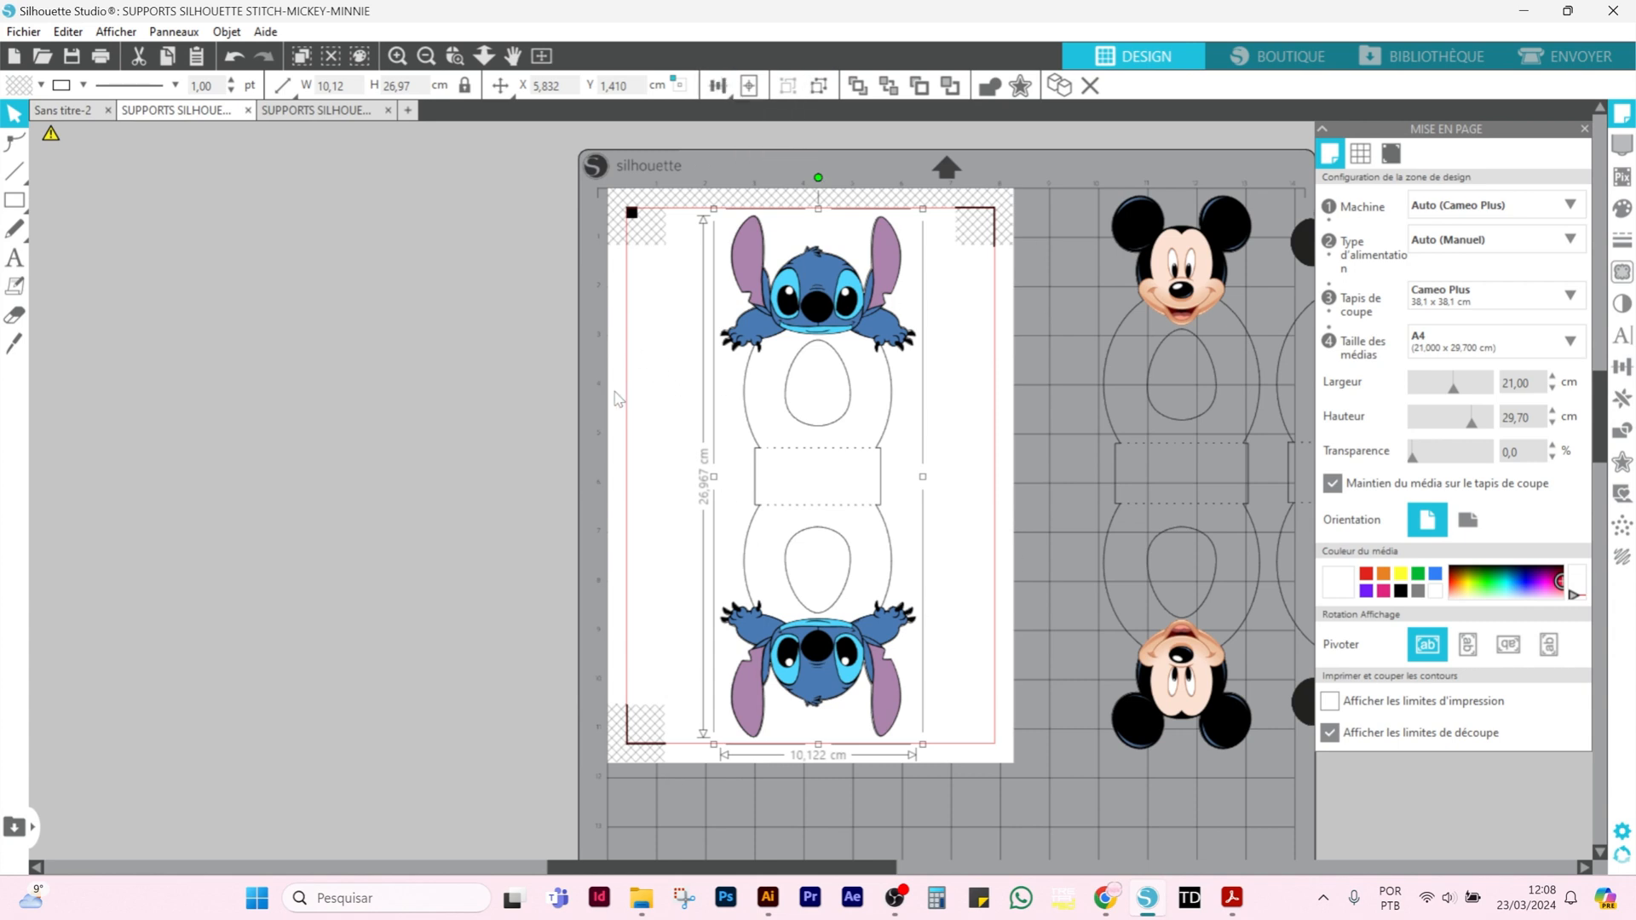
{"action": "left_click_drag", "start_coordinate": [817, 308], "coordinate": [813, 309]}
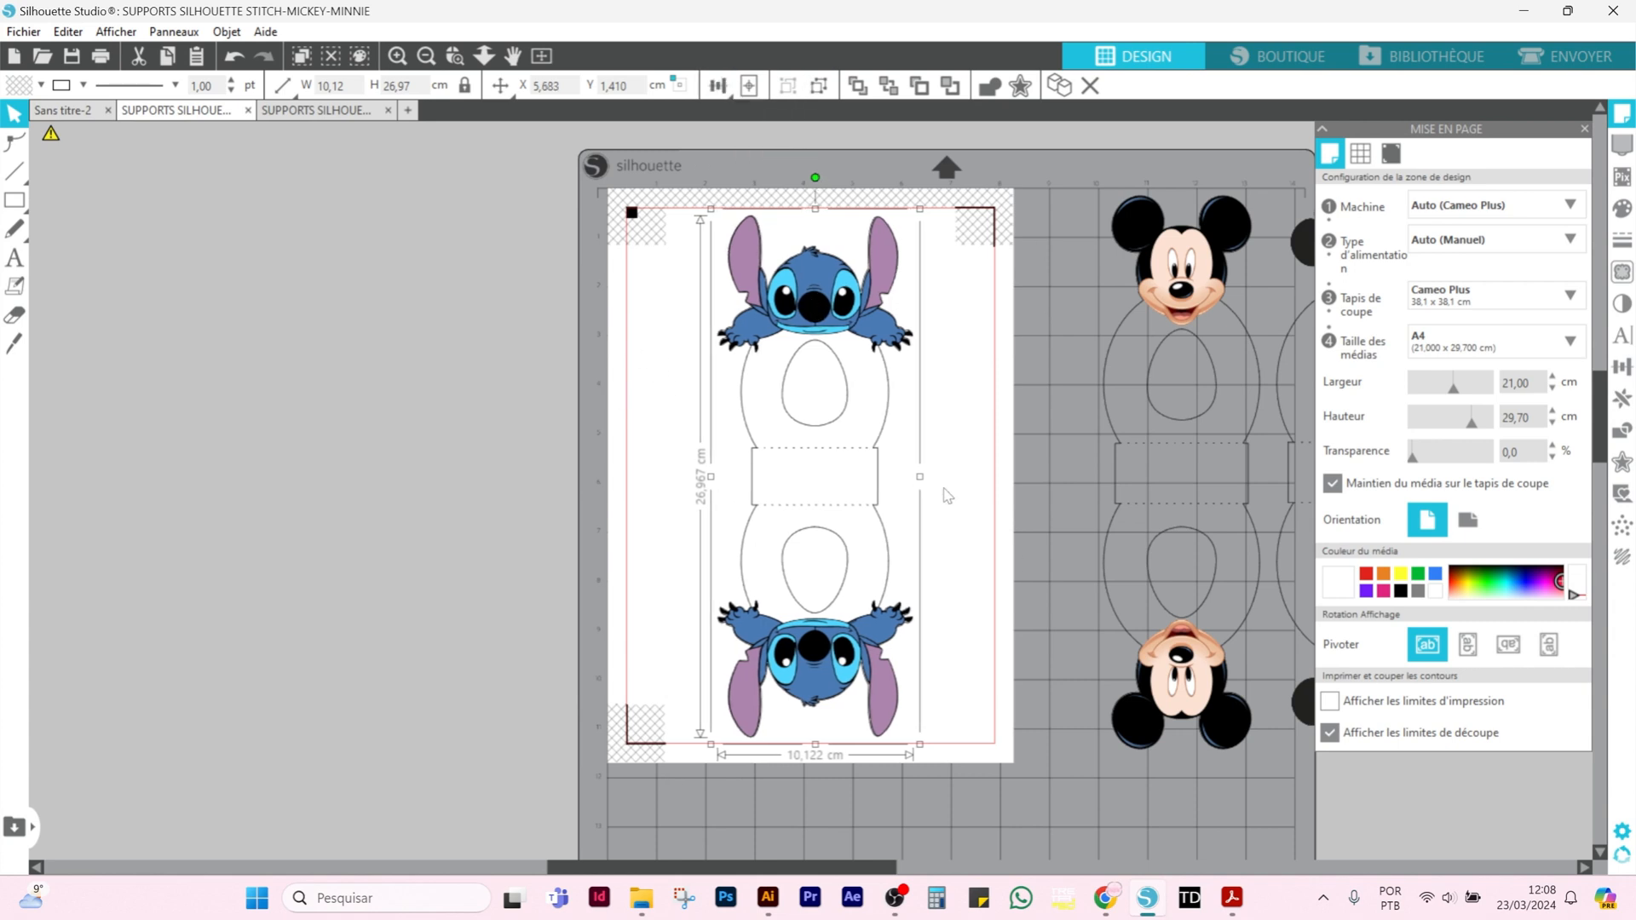
{"action": "left_click", "coordinate": [984, 723]}
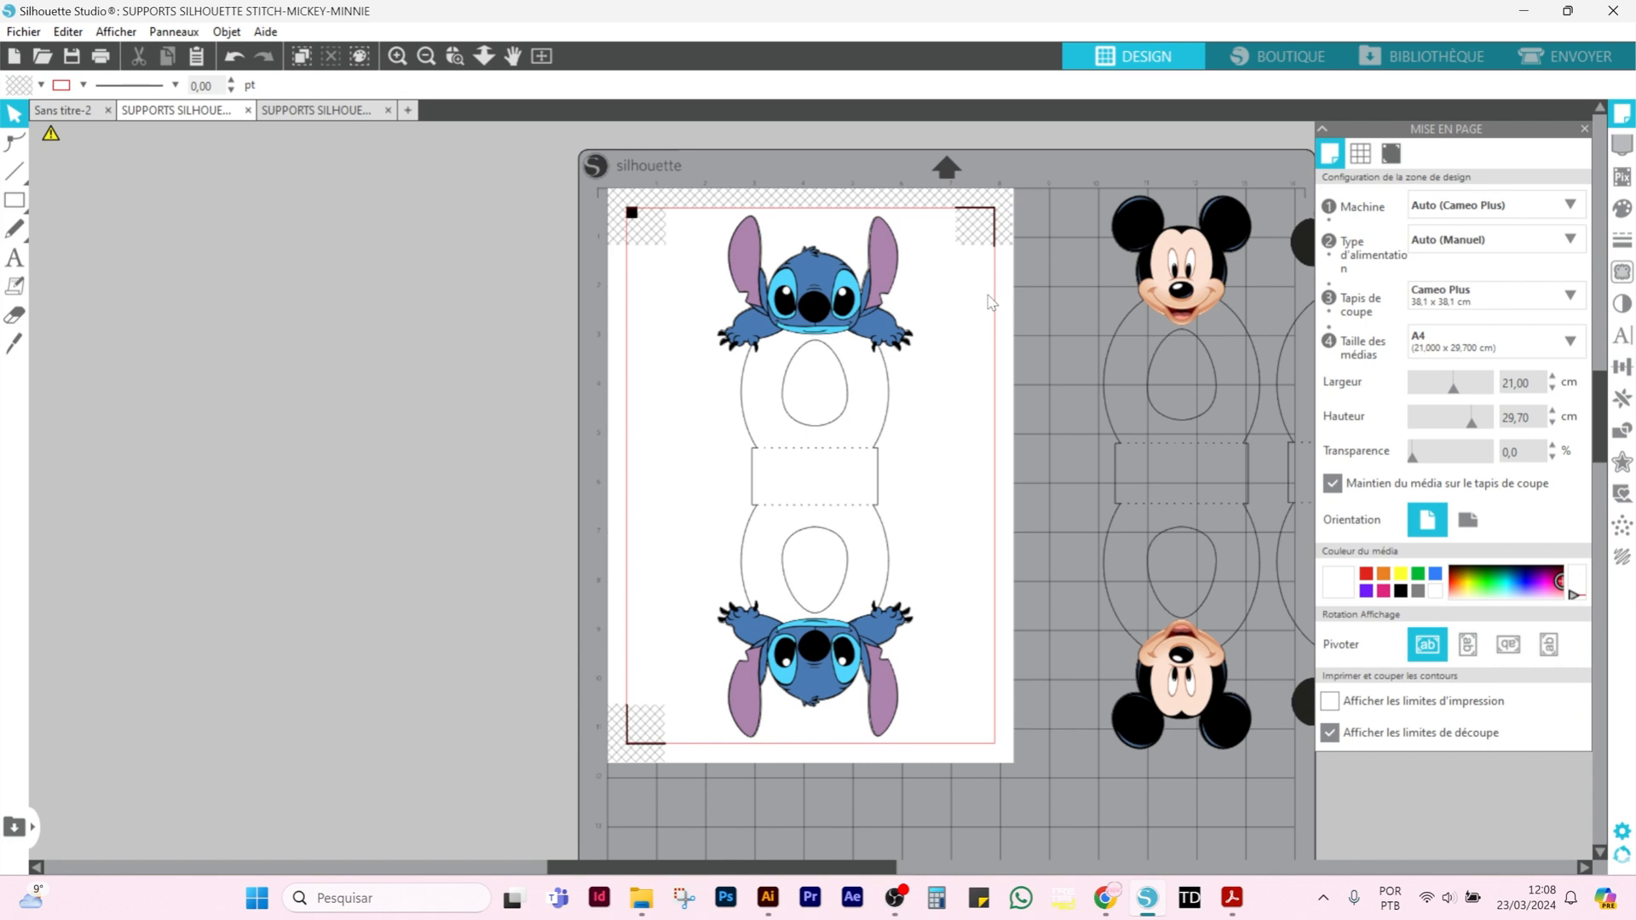
{"action": "left_click", "coordinate": [929, 496]}
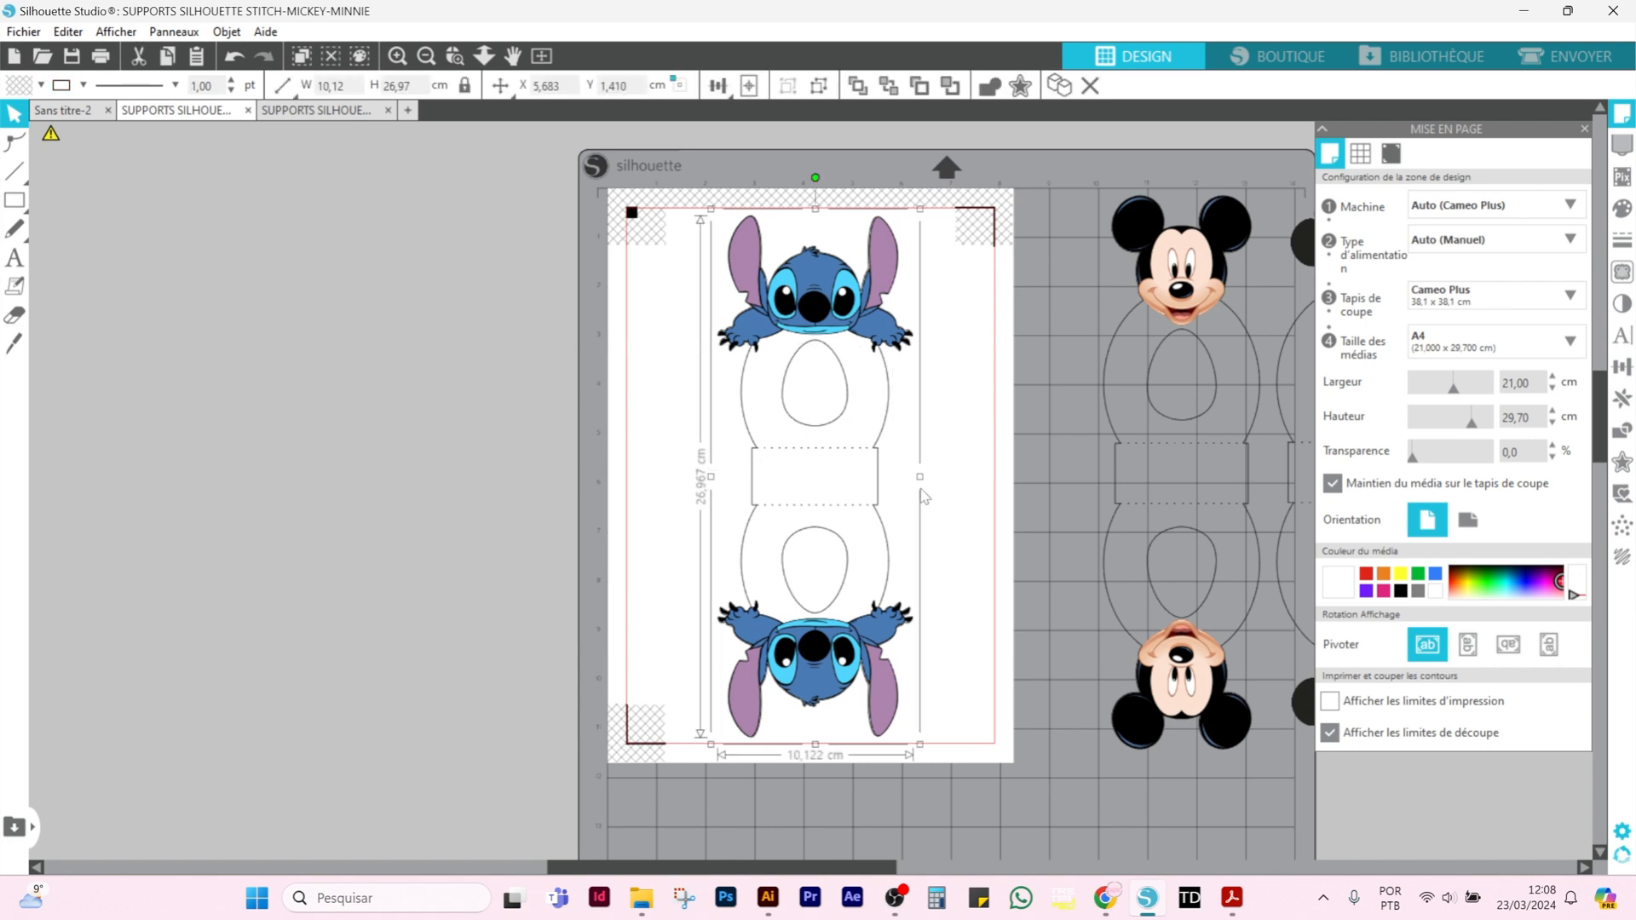
{"action": "left_click", "coordinate": [932, 462]}
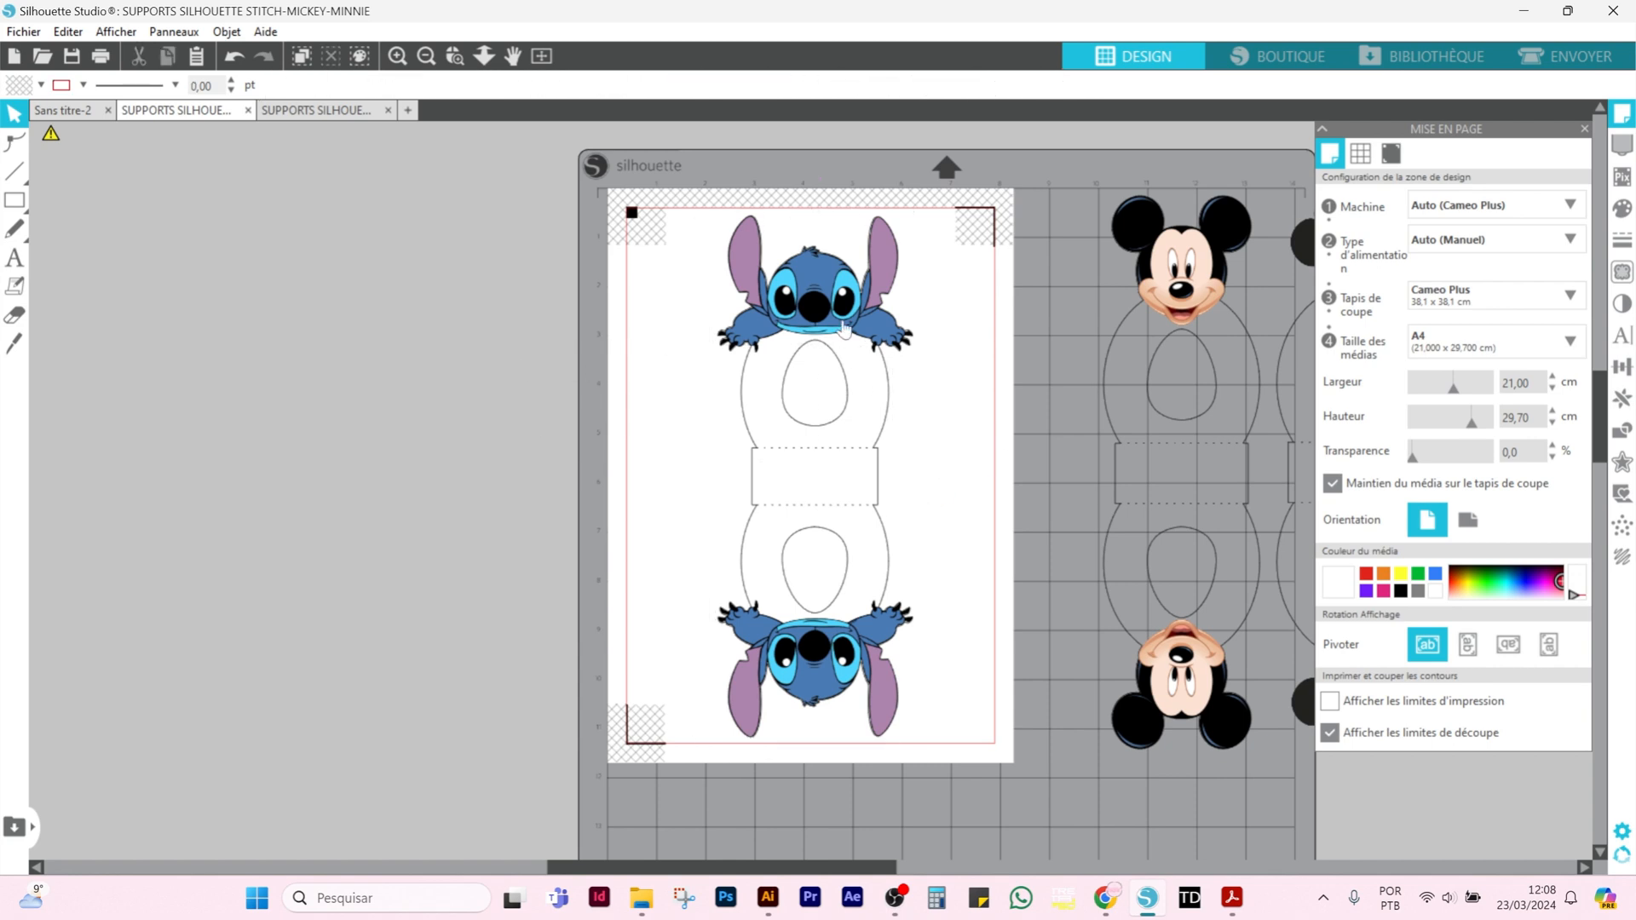
{"action": "left_click_drag", "start_coordinate": [841, 319], "coordinate": [802, 301]}
{"action": "left_click", "coordinate": [975, 378]}
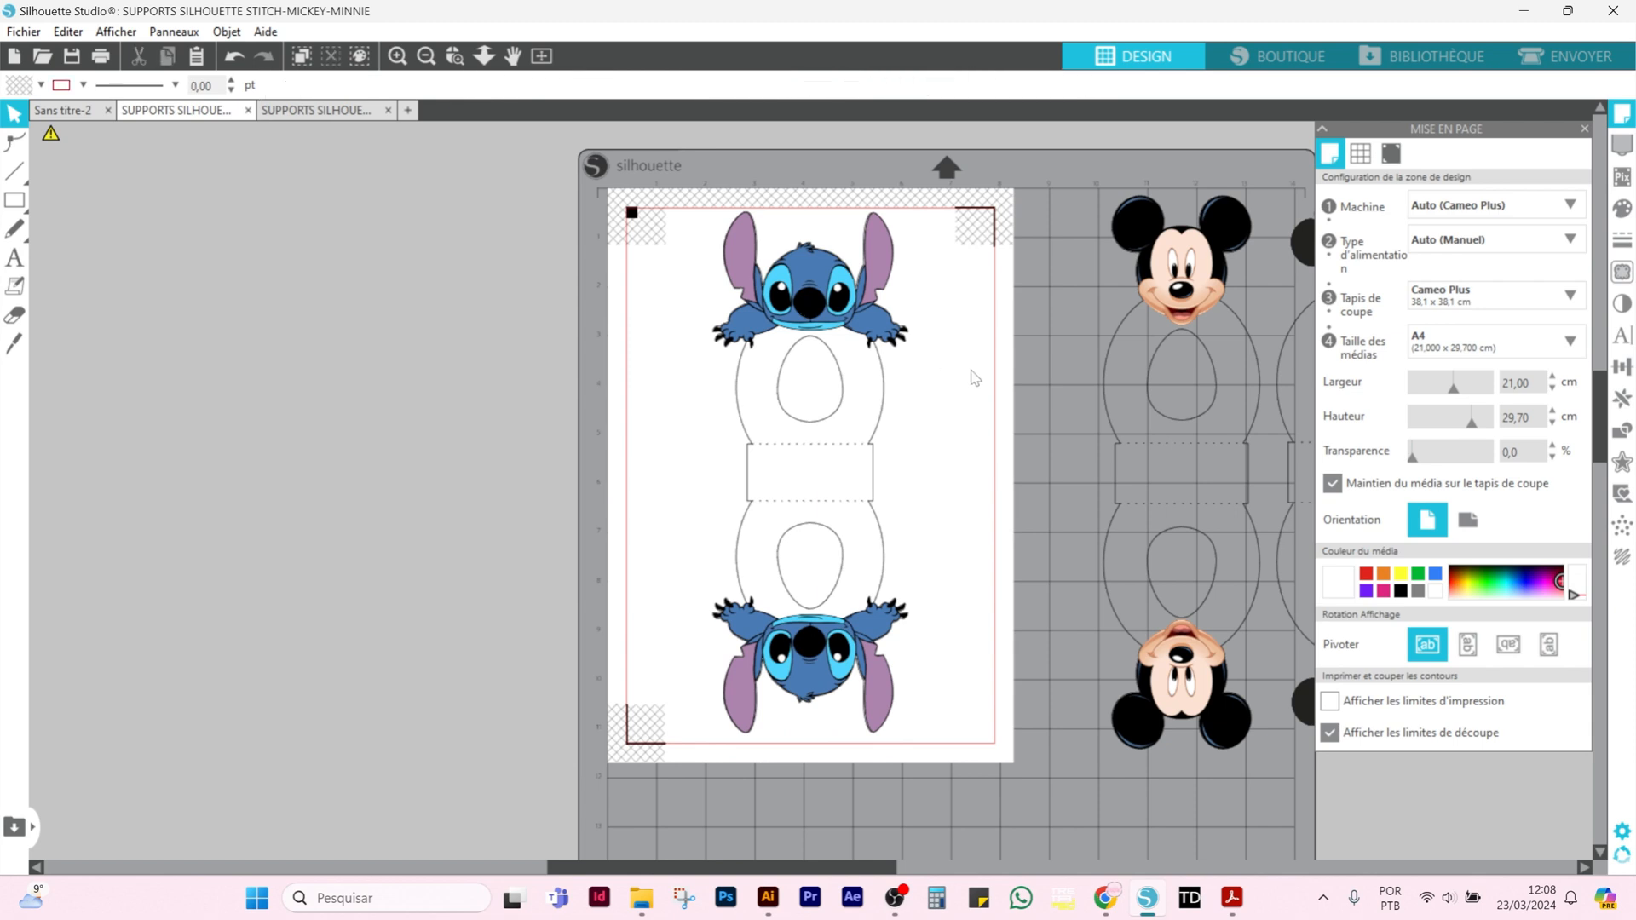
- Centre the Stitch support on the A4 page
{"action": "left_click", "coordinate": [878, 432]}
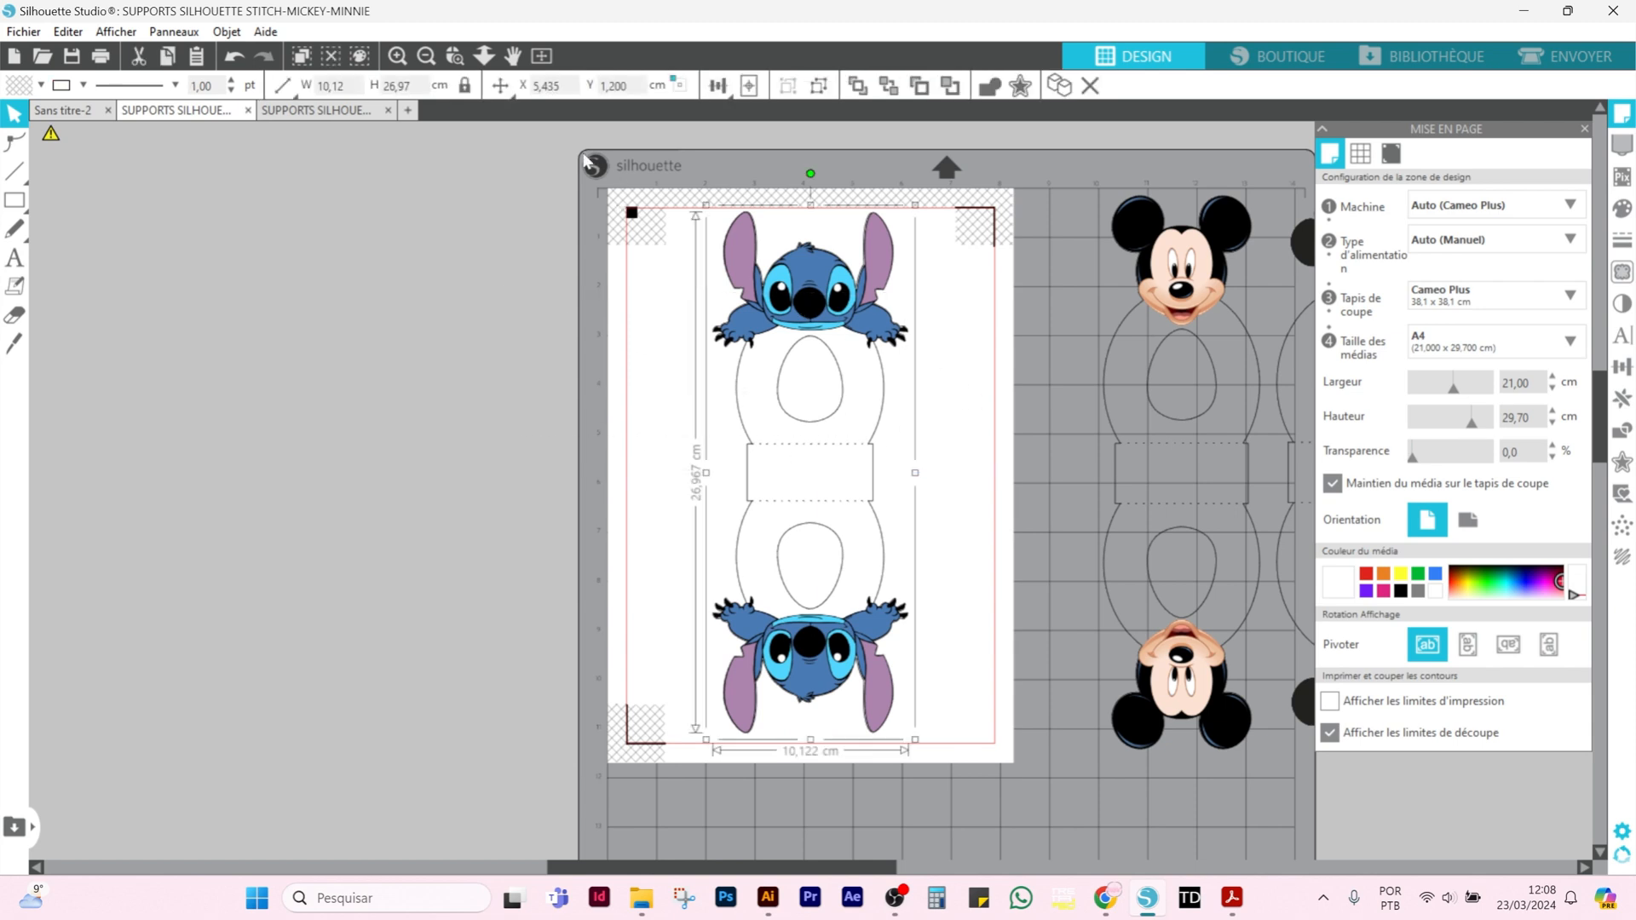
{"action": "left_click", "coordinate": [748, 87]}
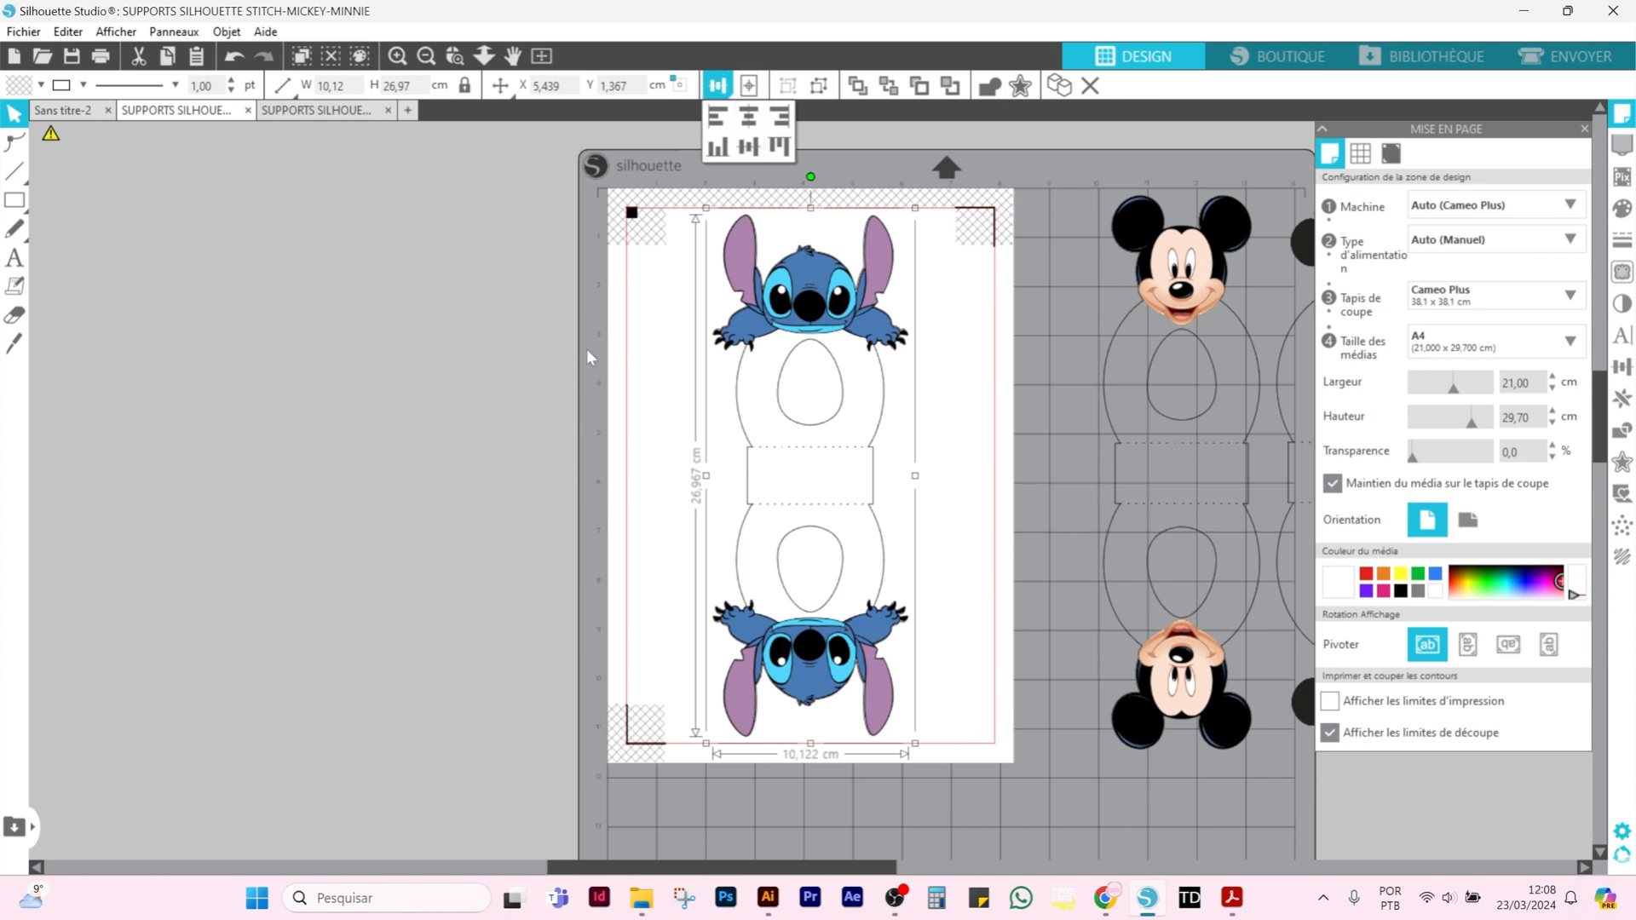
{"action": "left_click", "coordinate": [504, 495]}
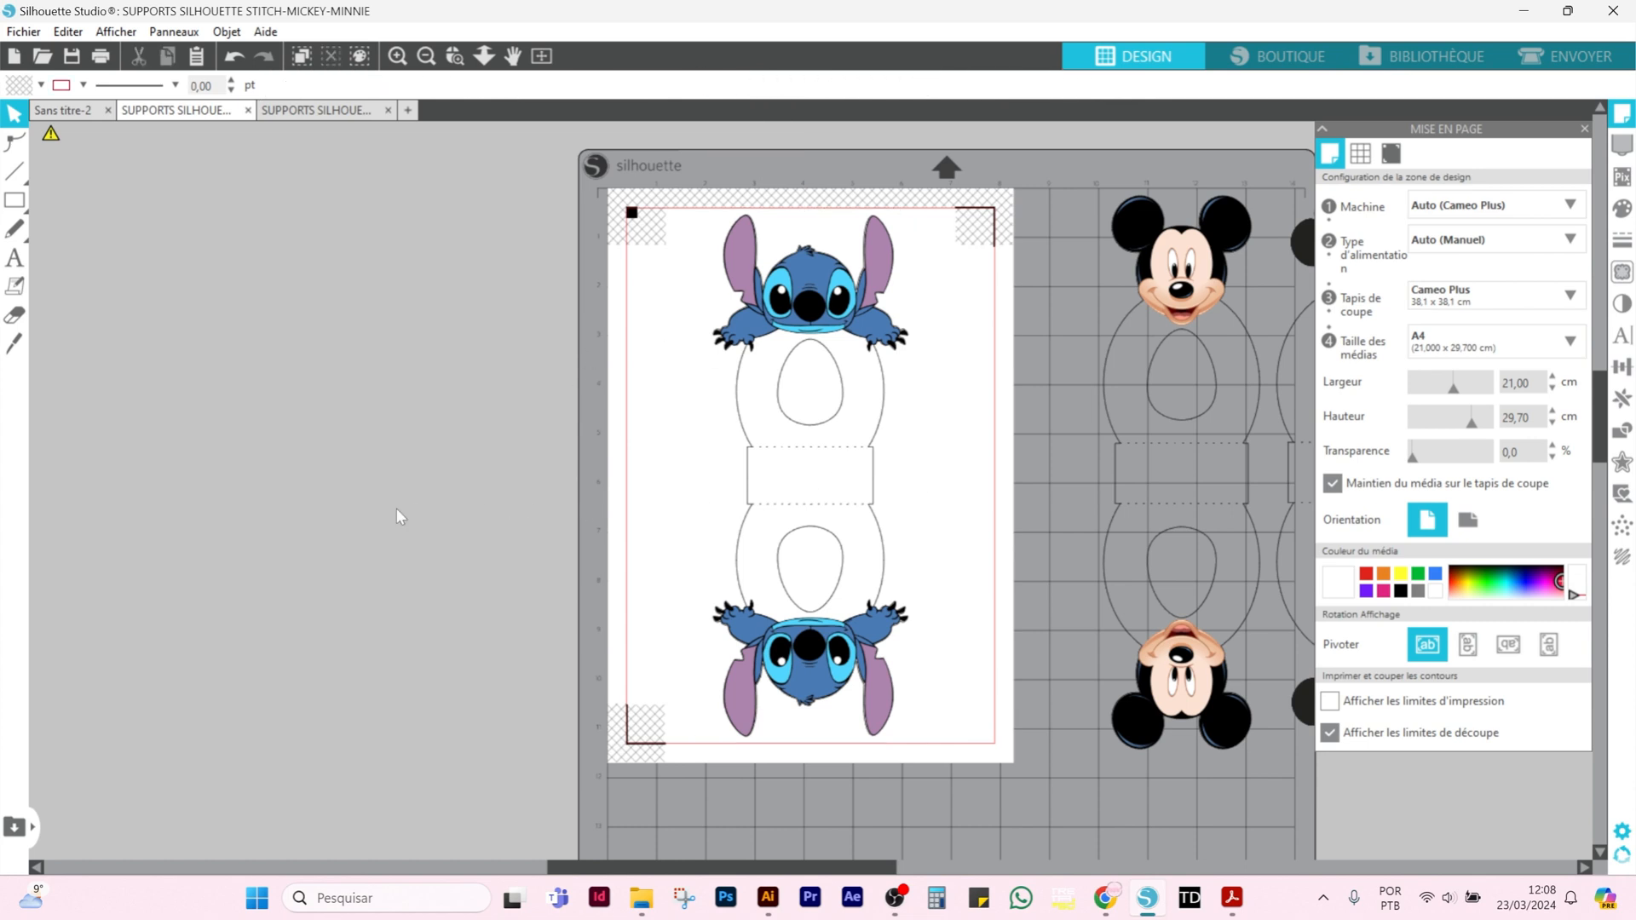
- Move the Stitch support off the page to its left and bring the Mickey support onto the page
{"action": "left_click", "coordinate": [833, 308]}
{"action": "left_click", "coordinate": [528, 423]}
{"action": "left_click_drag", "start_coordinate": [784, 292], "coordinate": [322, 279]}
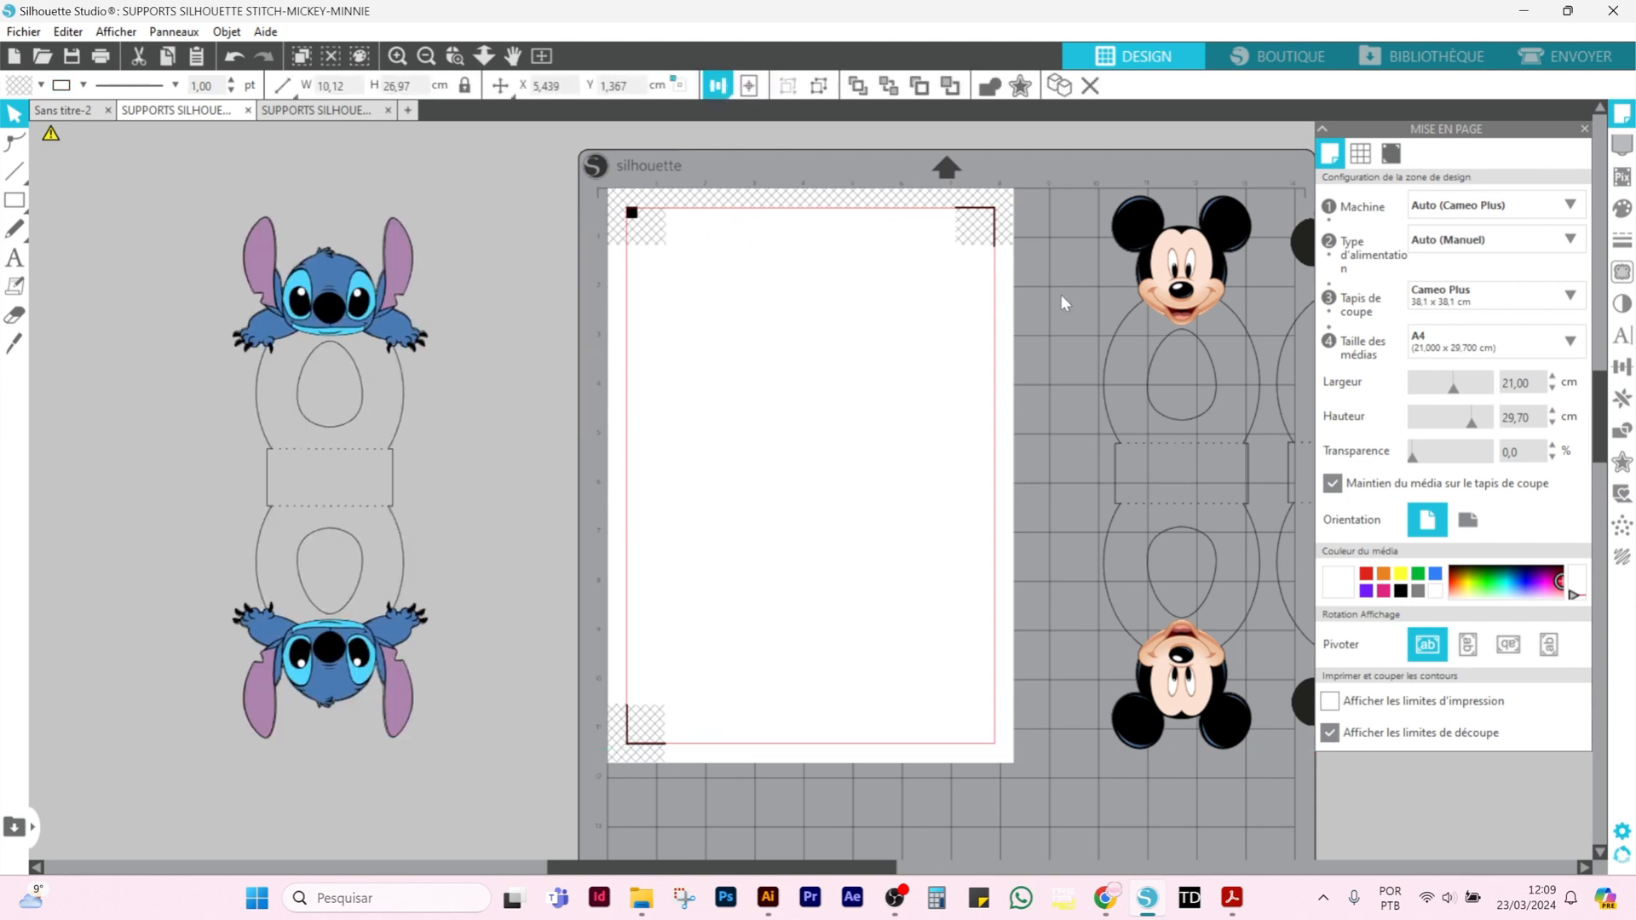
{"action": "left_click_drag", "start_coordinate": [1146, 285], "coordinate": [856, 282]}
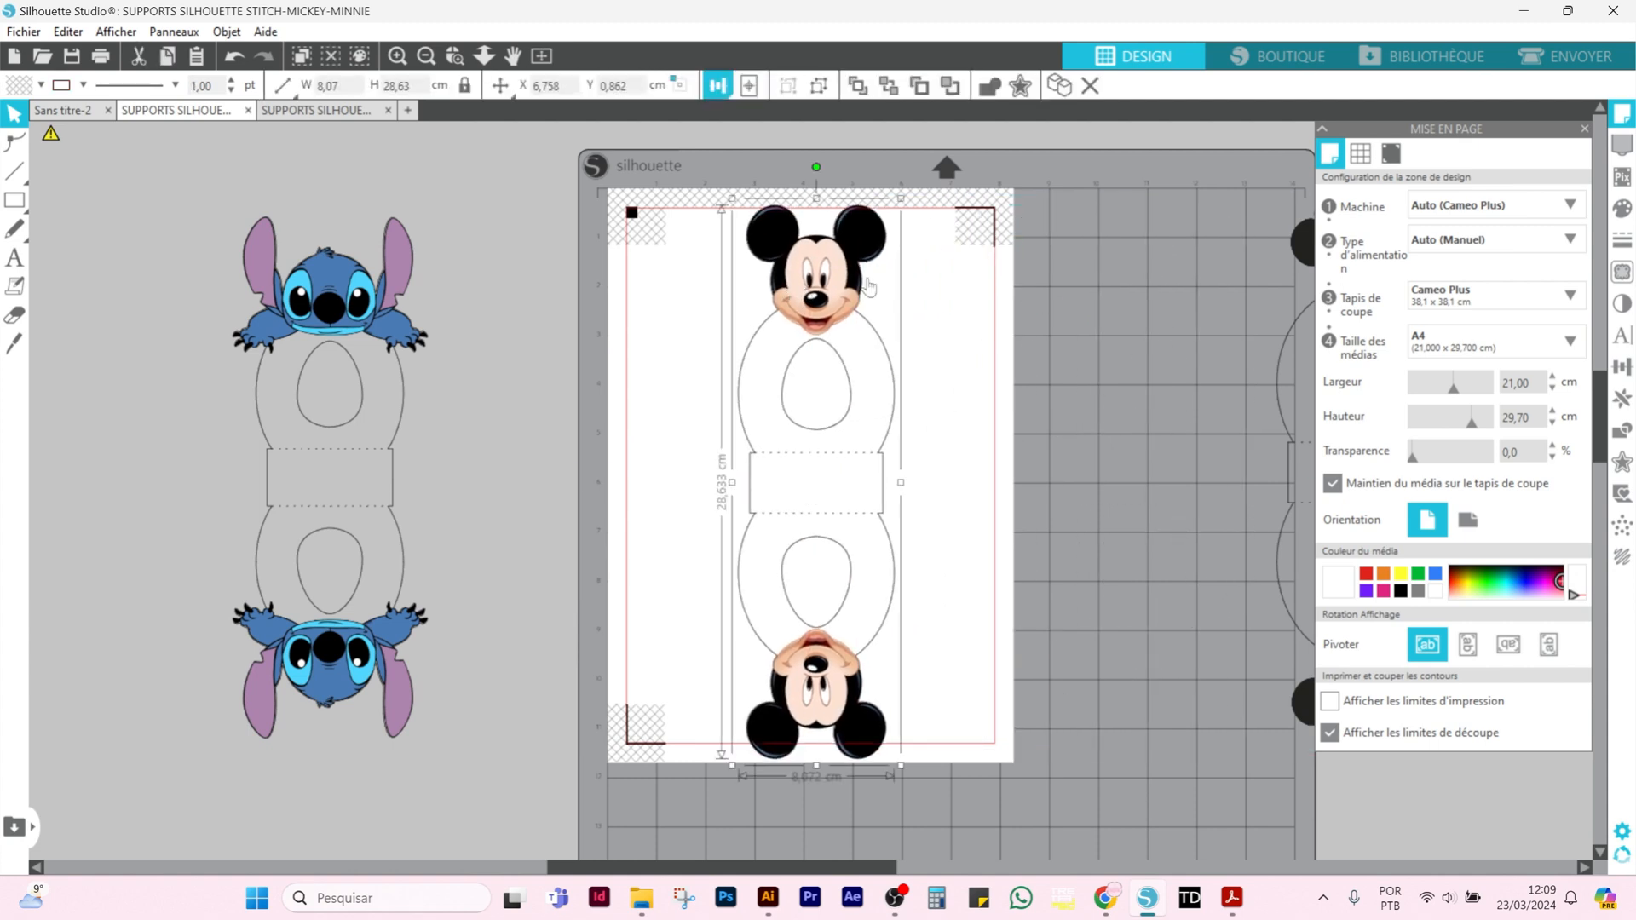
- Scale the Mickey support down proportionally to about 7.49 × 26.57 cm so it fits inside the cut border
{"action": "left_click_drag", "start_coordinate": [901, 199], "coordinate": [898, 211]}
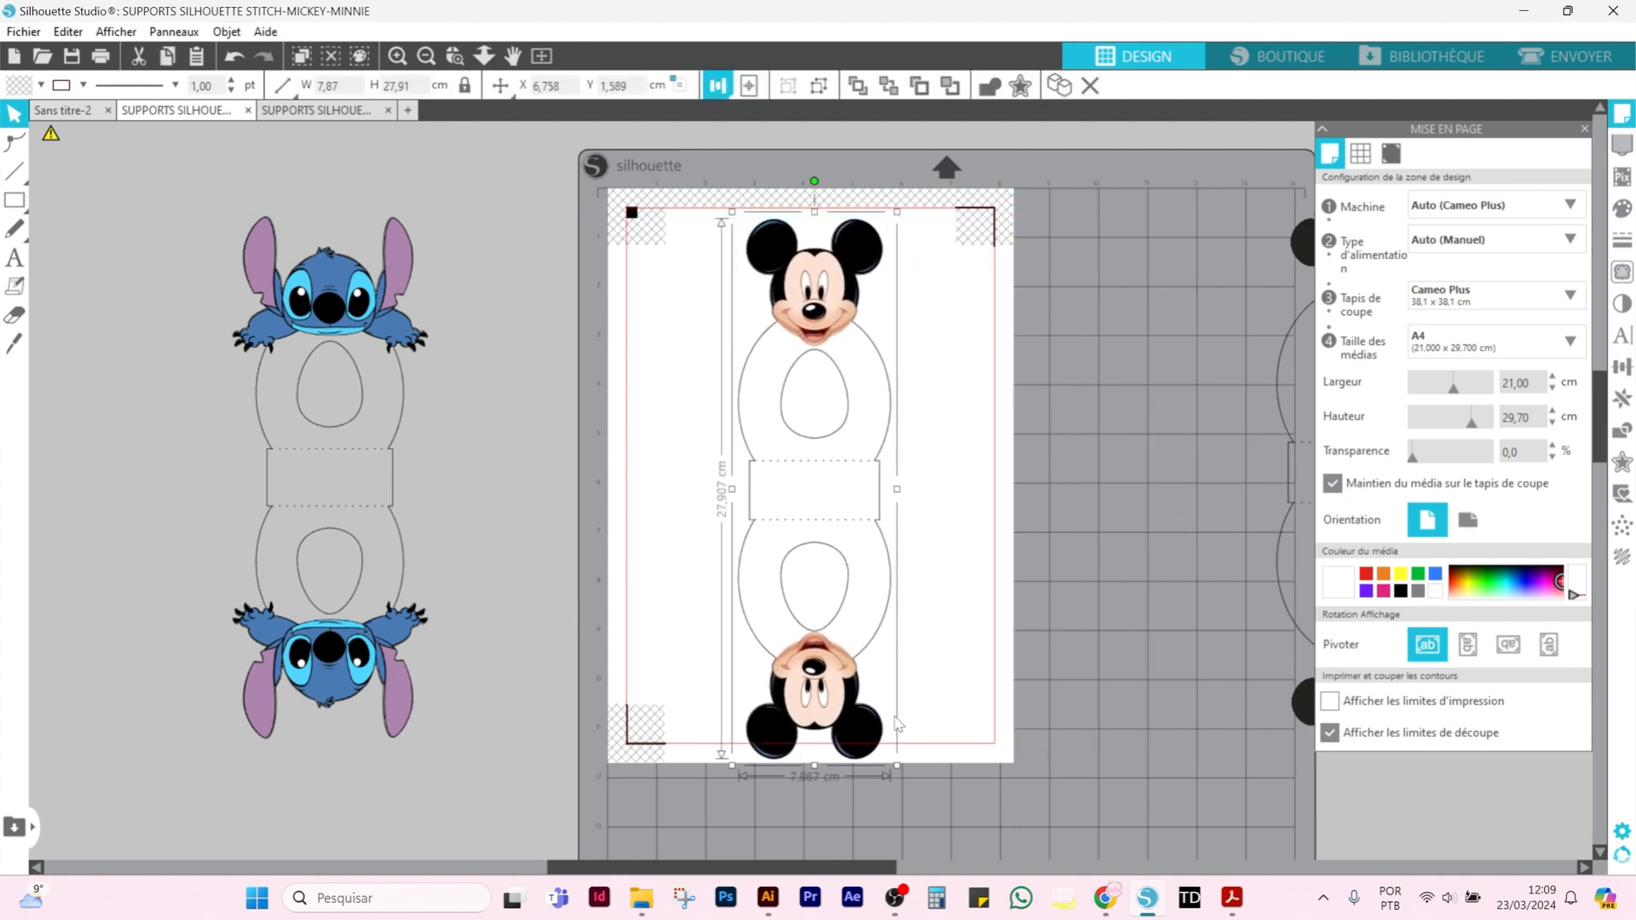
{"action": "left_click", "coordinate": [395, 284]}
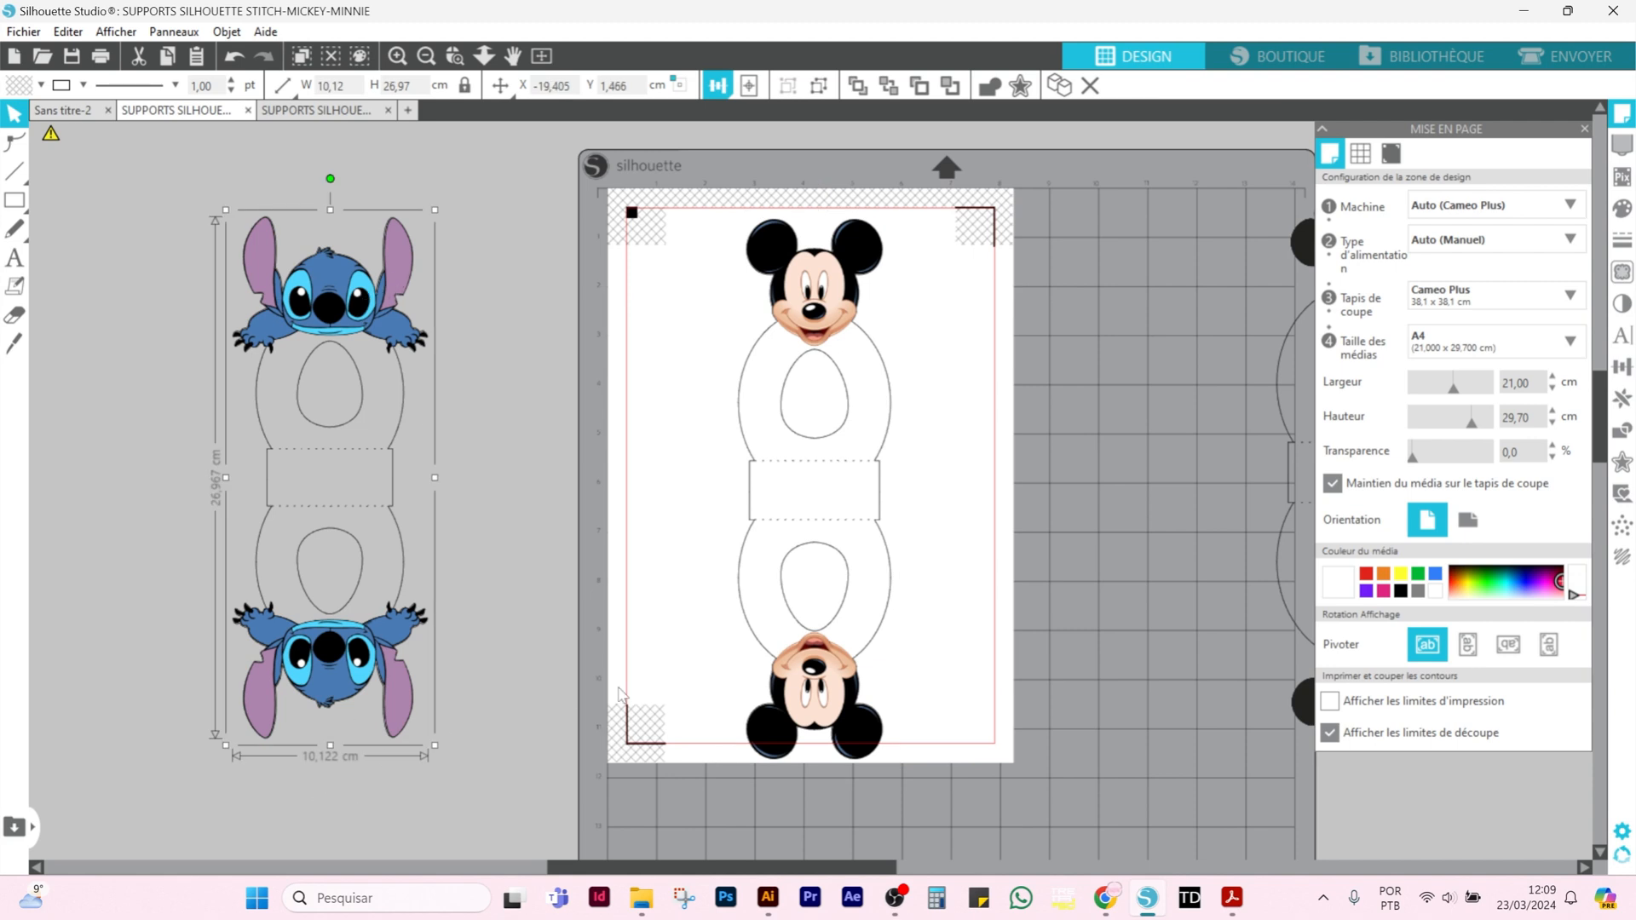
{"action": "left_click", "coordinate": [814, 614]}
{"action": "left_click", "coordinate": [809, 612]}
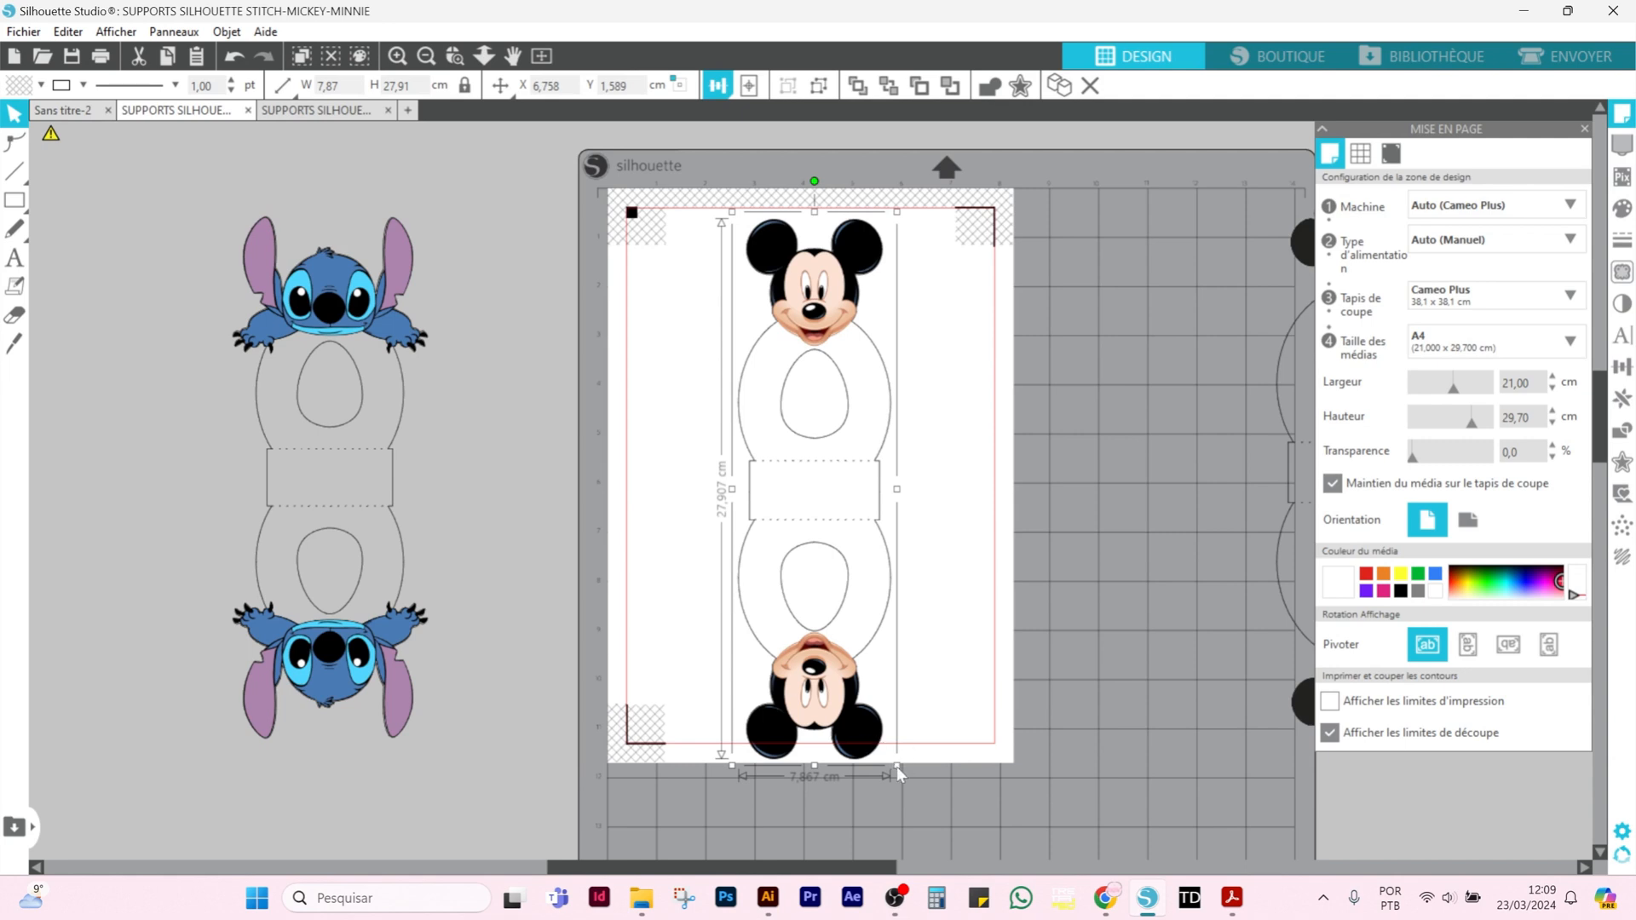
{"action": "left_click_drag", "start_coordinate": [897, 766], "coordinate": [880, 754]}
{"action": "left_click_drag", "start_coordinate": [873, 747], "coordinate": [873, 746]}
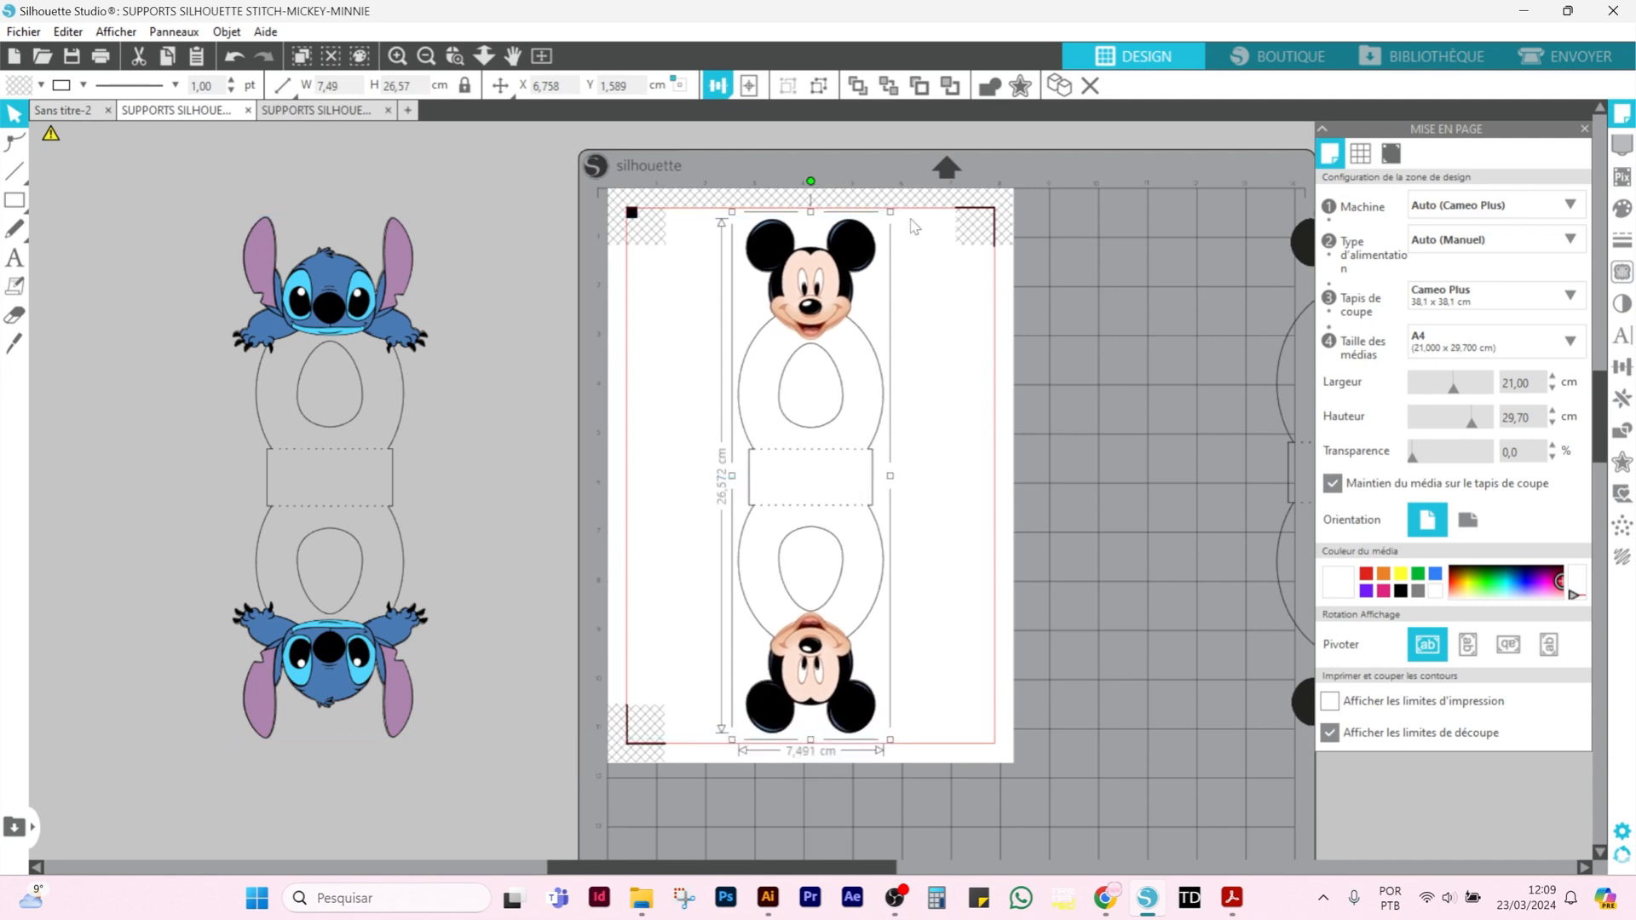
{"action": "left_click", "coordinate": [1036, 307]}
- Place the Mickey support to the left of the off-page Stitch support and move the Minnie support onto the page
{"action": "left_click_drag", "start_coordinate": [777, 272], "coordinate": [156, 281]}
{"action": "left_click", "coordinate": [929, 315]}
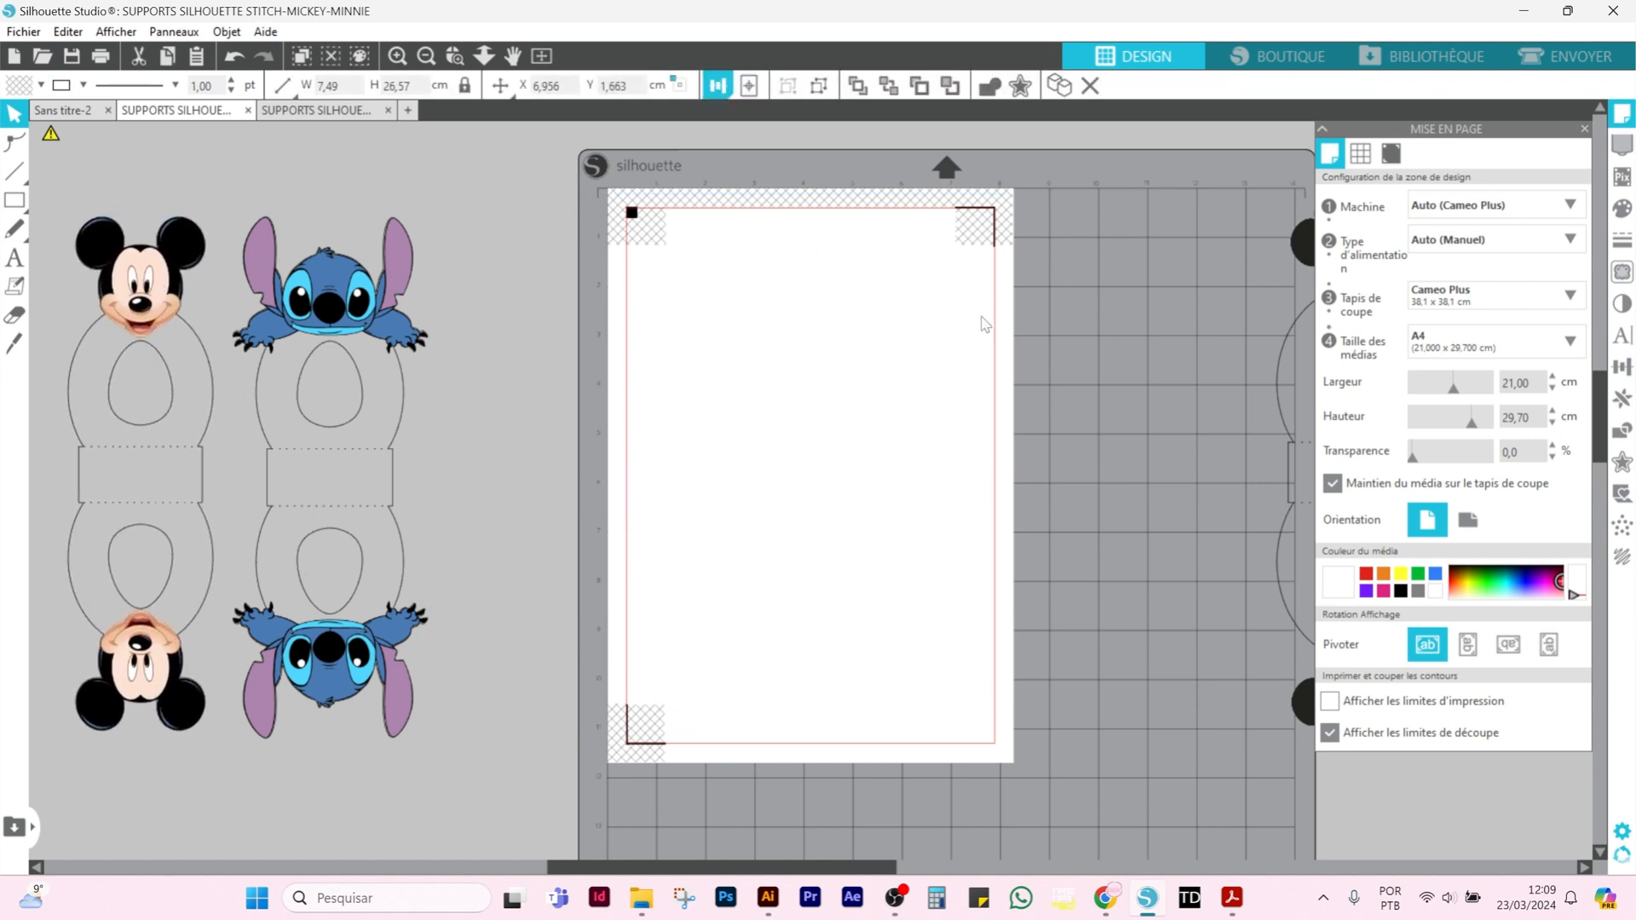
{"action": "left_click", "coordinate": [1278, 383]}
{"action": "left_click_drag", "start_coordinate": [1278, 383], "coordinate": [735, 403]}
- Scale the Minnie support down to about 7.62 × 27.09 cm and position it midway inside the cut border
{"action": "left_click_drag", "start_coordinate": [894, 776], "coordinate": [886, 743]}
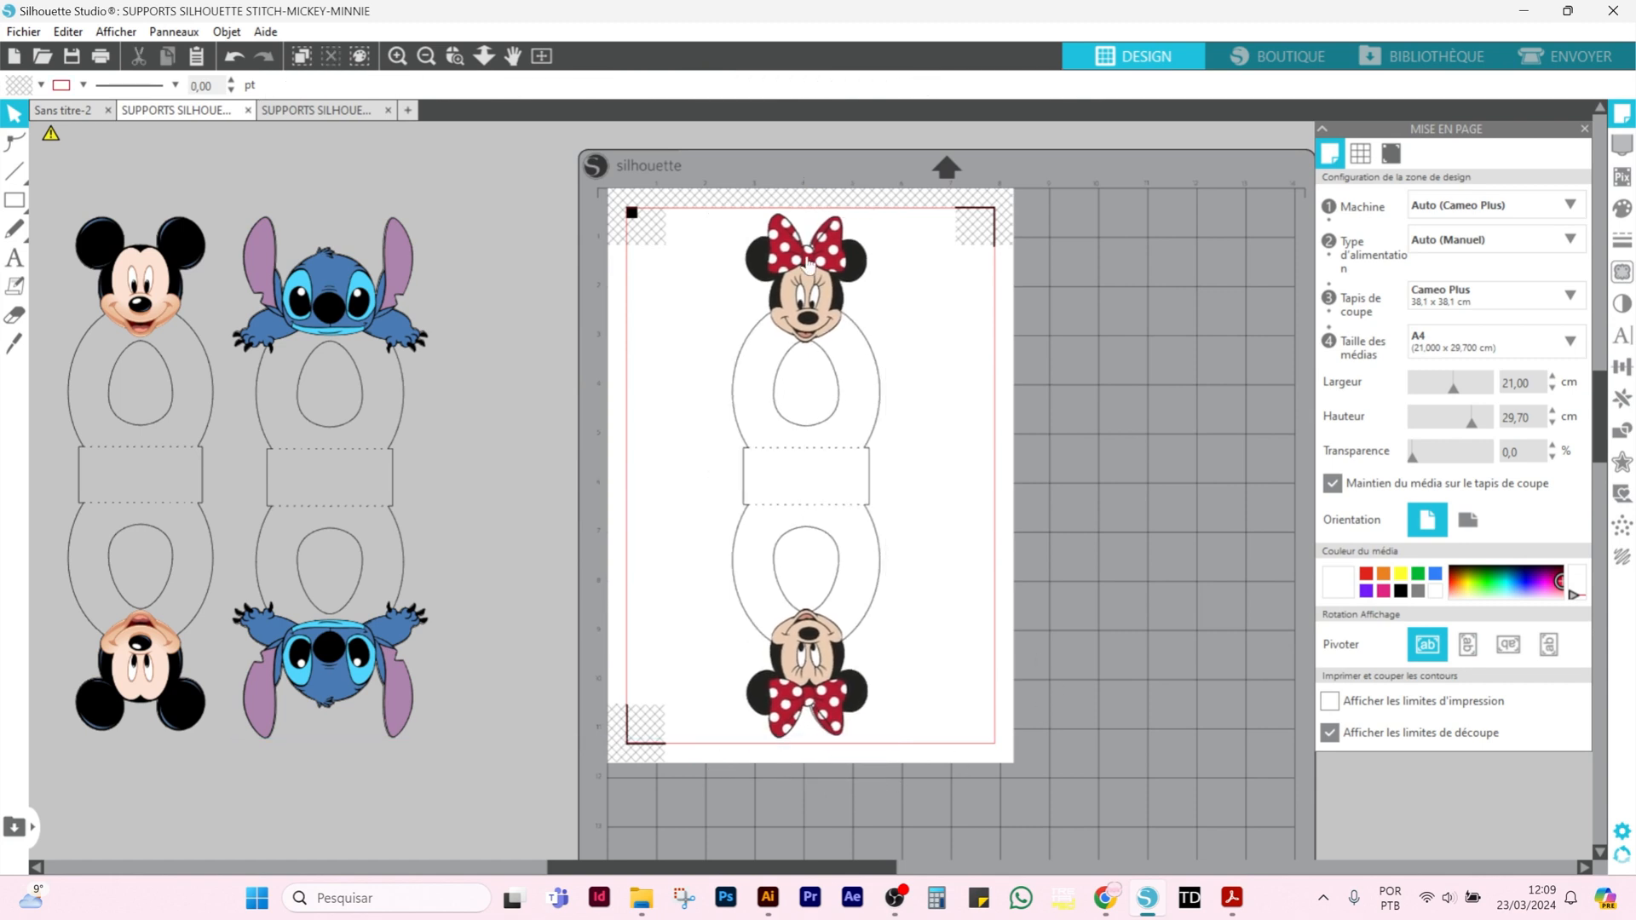
{"action": "left_click_drag", "start_coordinate": [817, 278], "coordinate": [822, 282]}
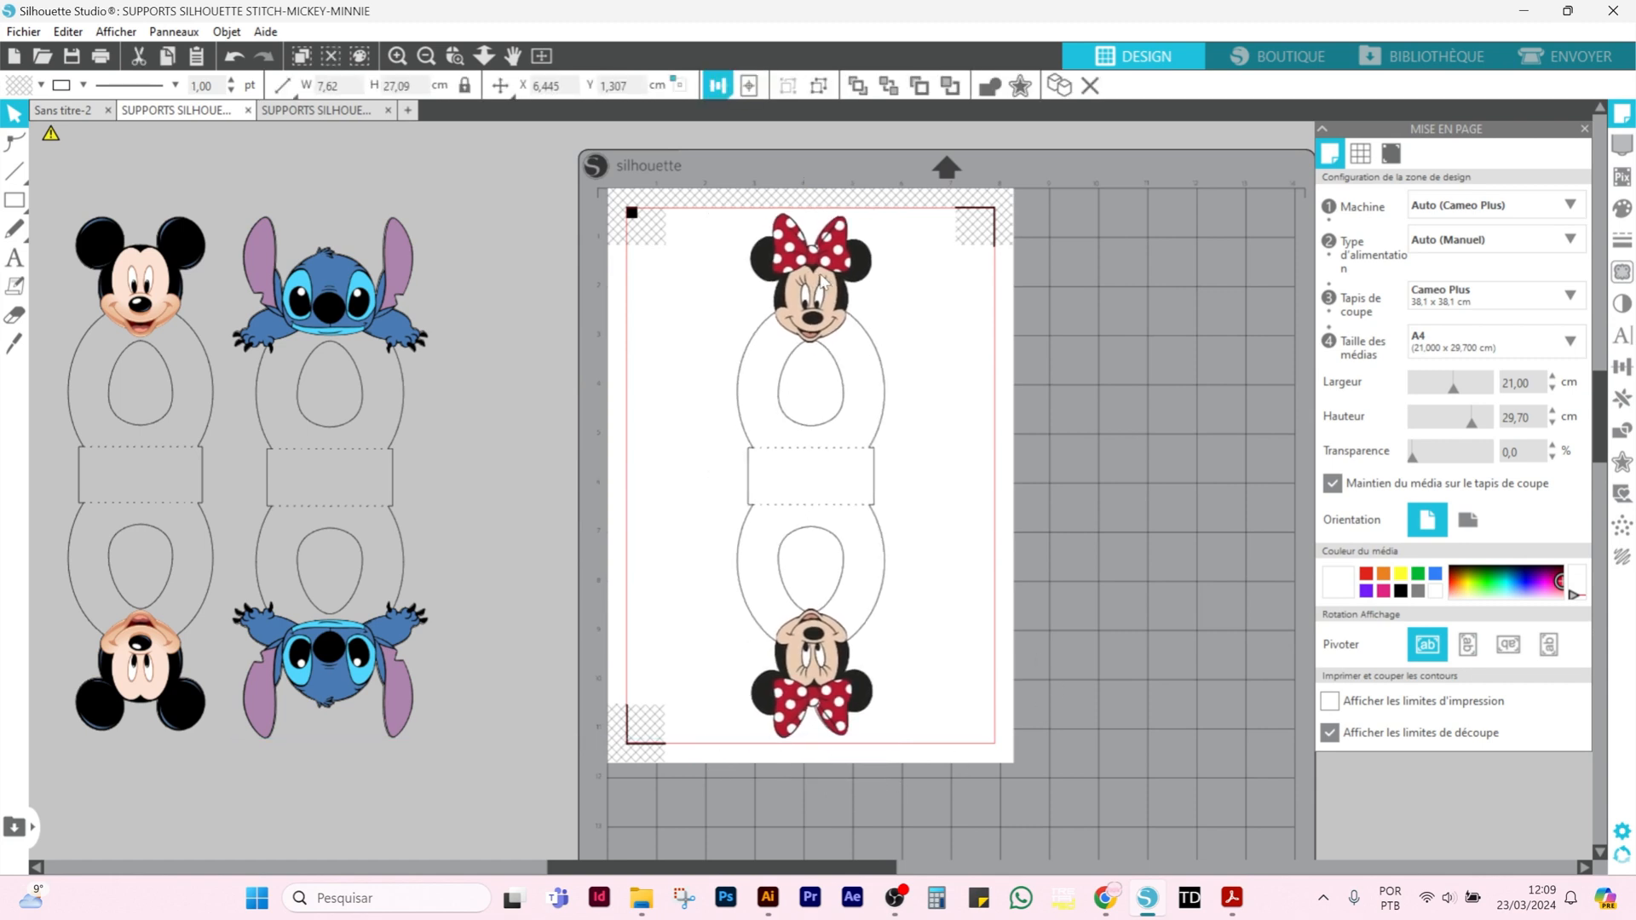
{"action": "left_click", "coordinate": [1075, 371]}
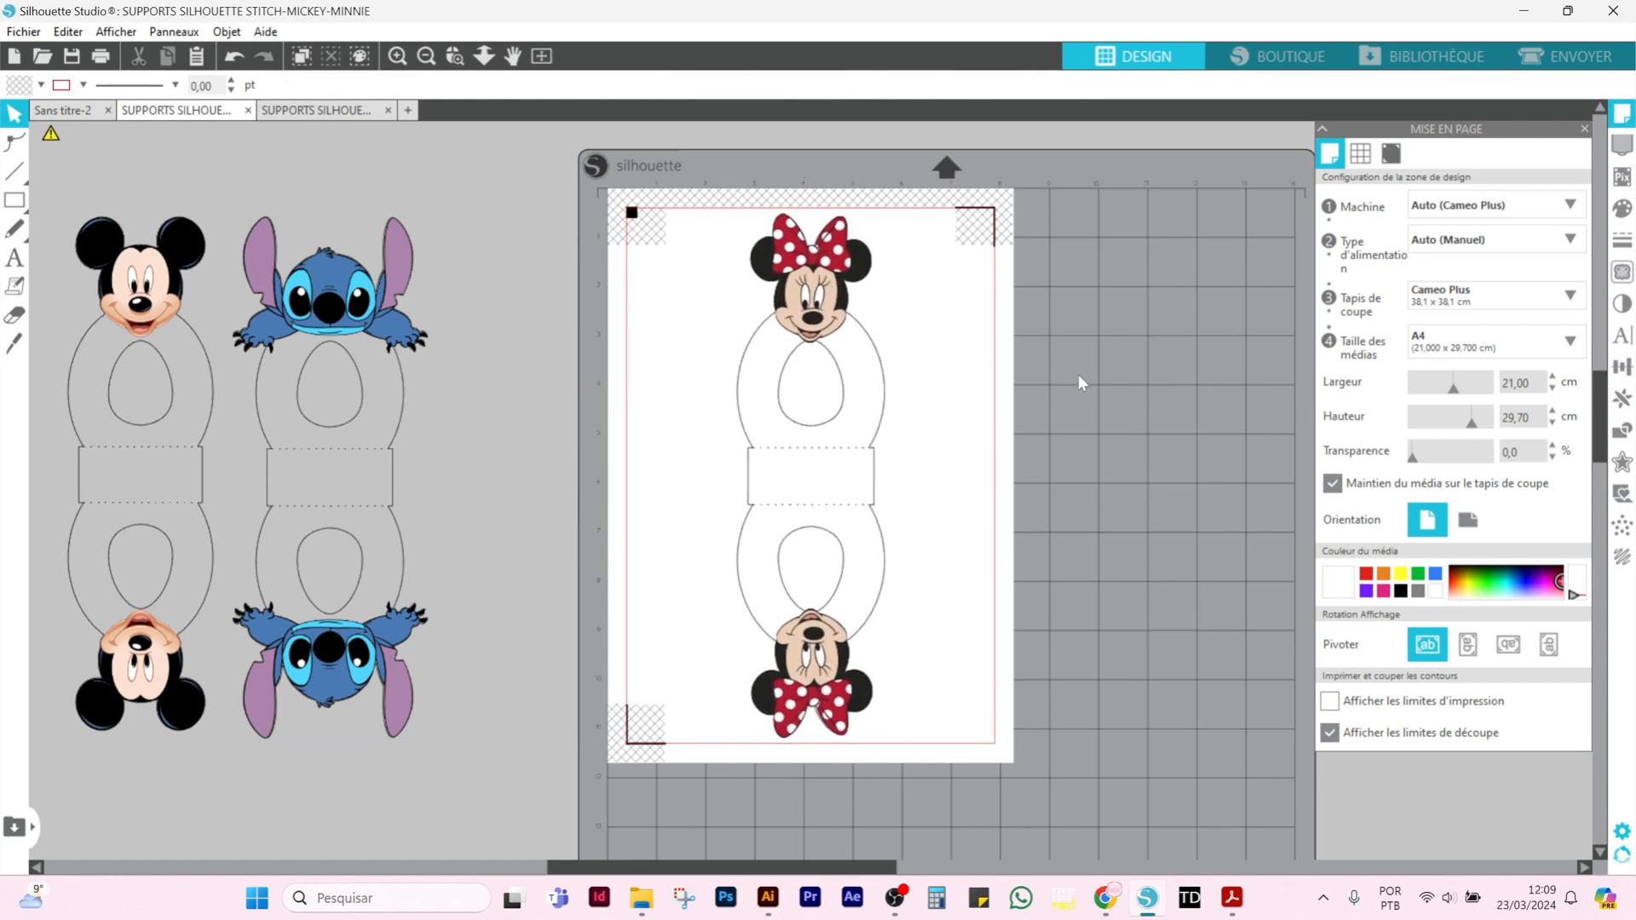
{"action": "left_click", "coordinate": [849, 288]}
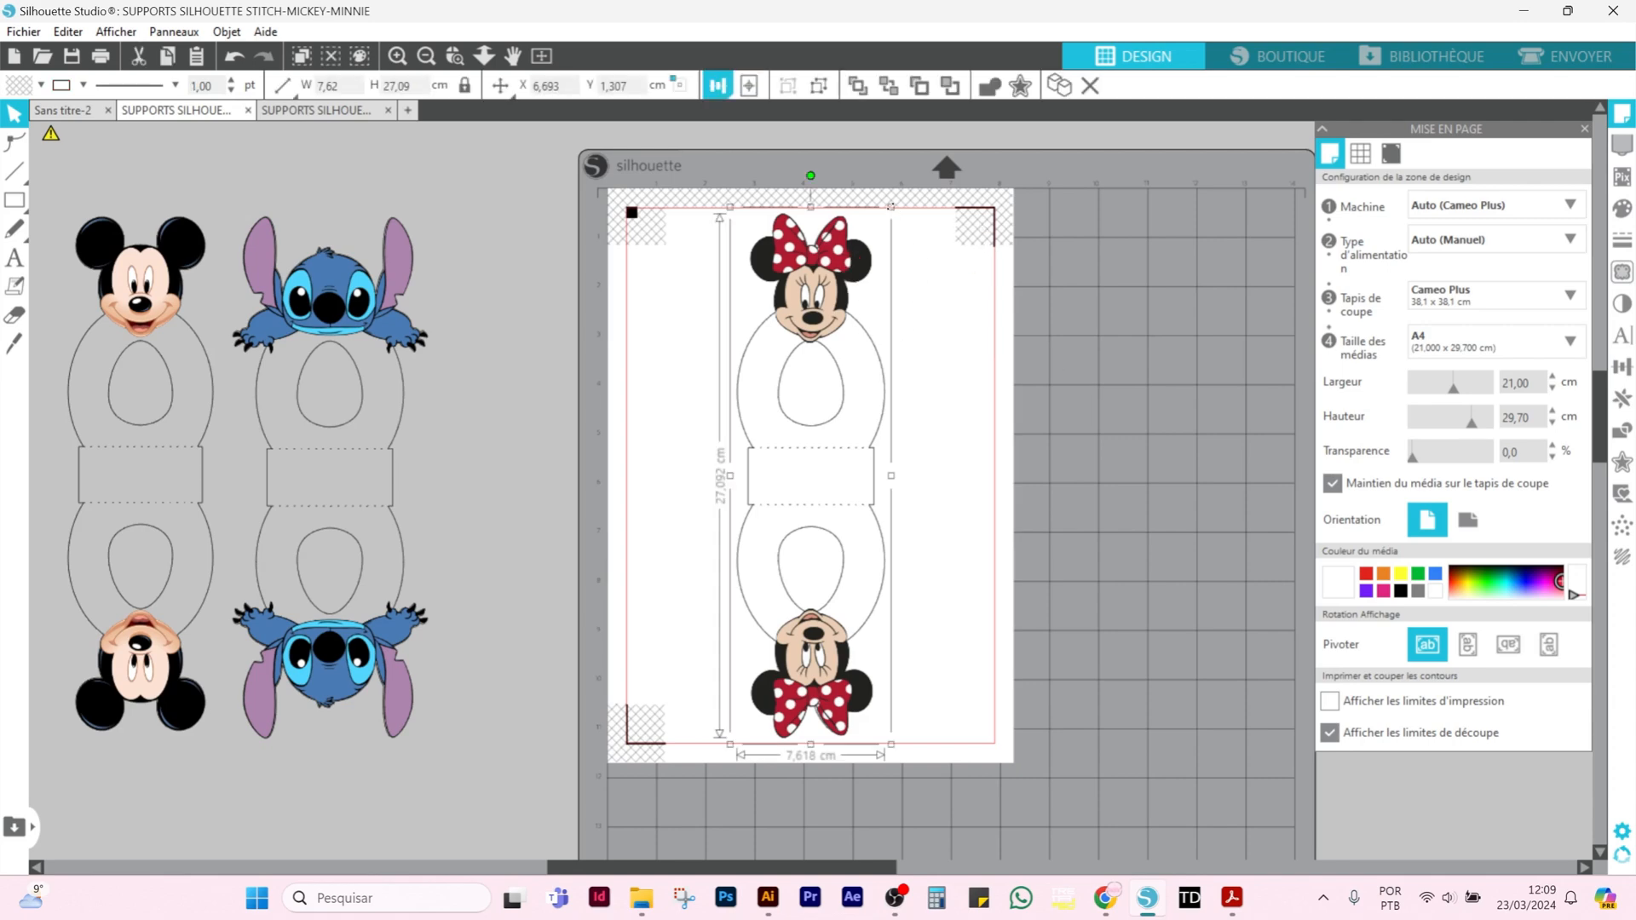
{"action": "left_click", "coordinate": [1059, 328]}
- Consult the image dimensions in the instructions PDF and adjust the Minnie support's size to about 7.62 × 27.11 cm
{"action": "left_click", "coordinate": [1228, 910]}
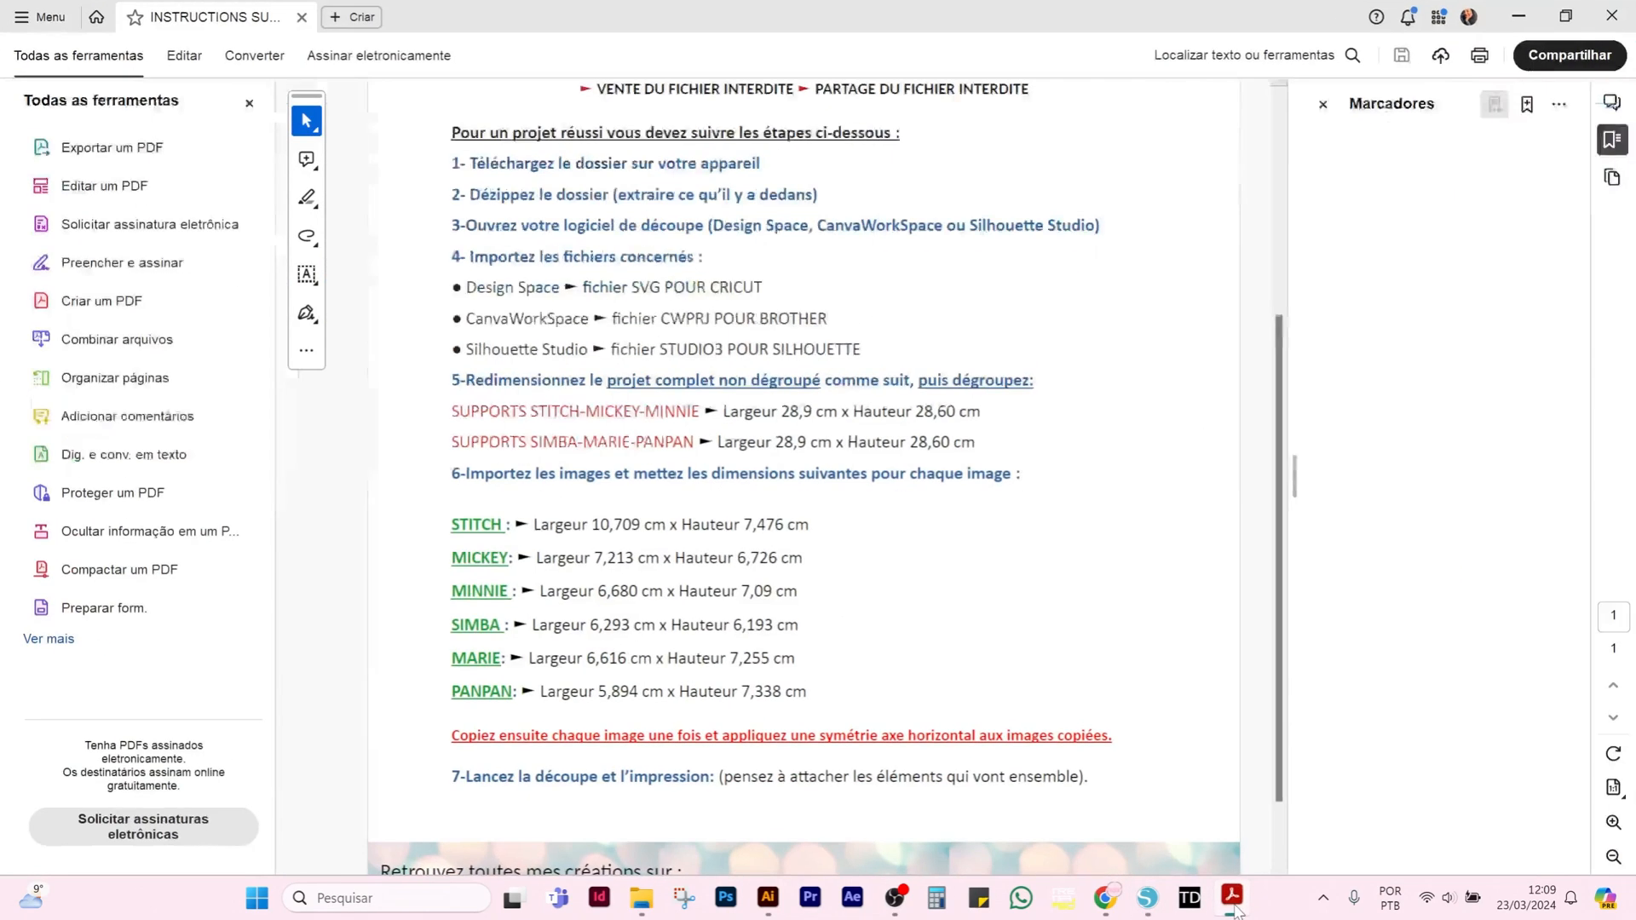
{"action": "left_click", "coordinate": [1229, 910]}
{"action": "left_click", "coordinate": [833, 272]}
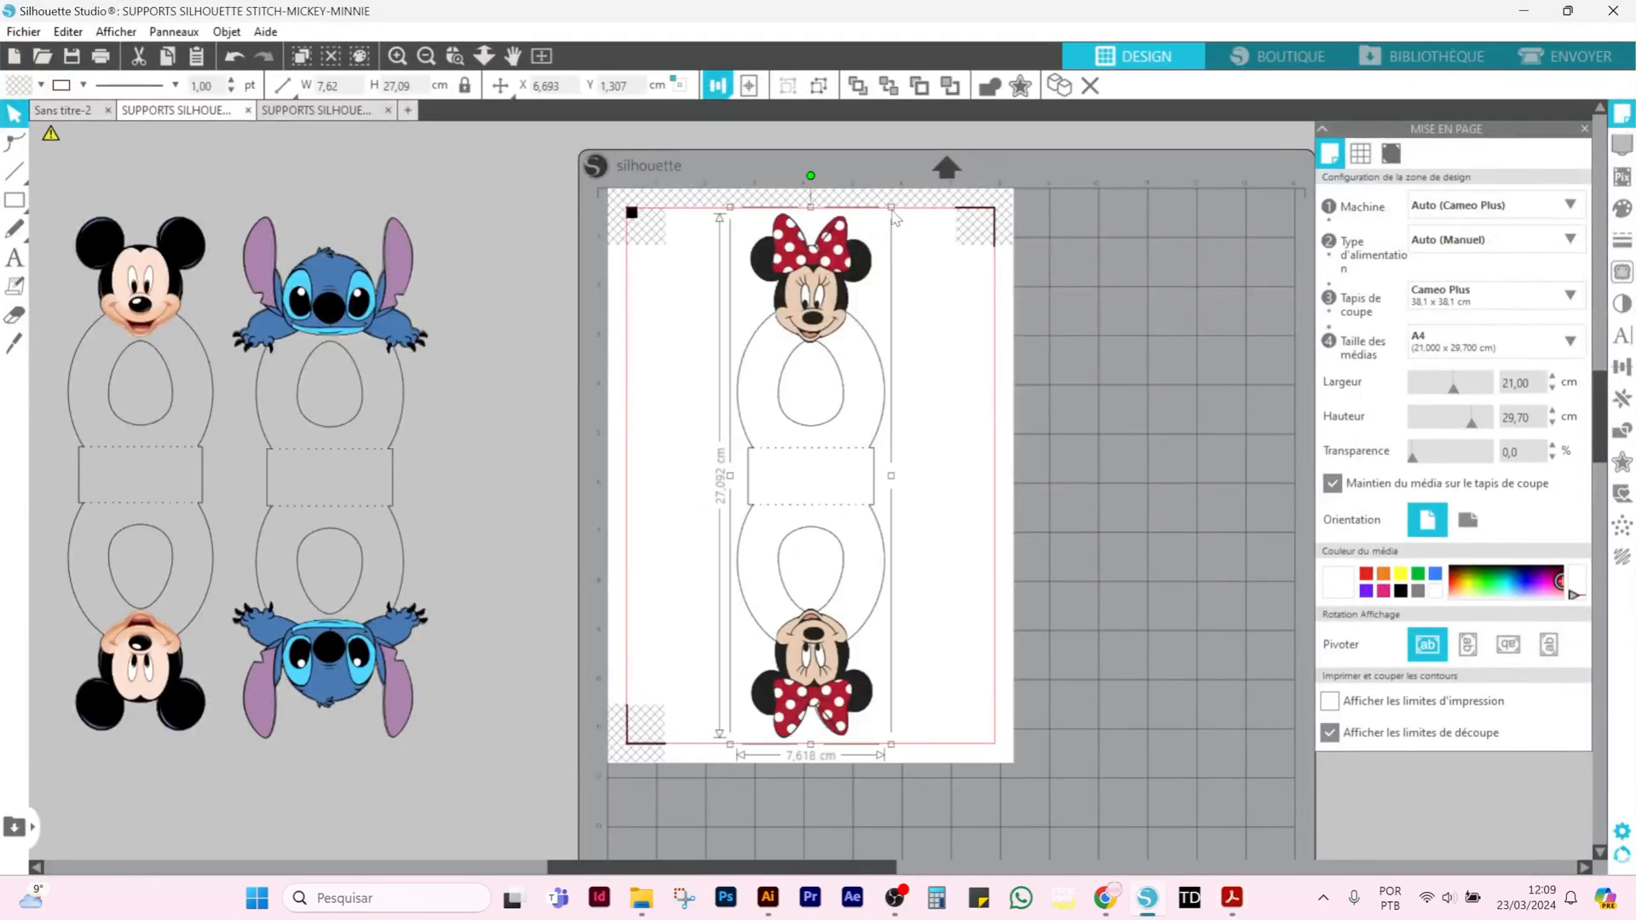
{"action": "mouse_move", "coordinate": [892, 208]}
{"action": "left_mouse_down"}
{"action": "mouse_move", "coordinate": [901, 183]}
{"action": "mouse_move", "coordinate": [905, 217]}
{"action": "left_mouse_up"}
{"action": "left_click", "coordinate": [1028, 422]}
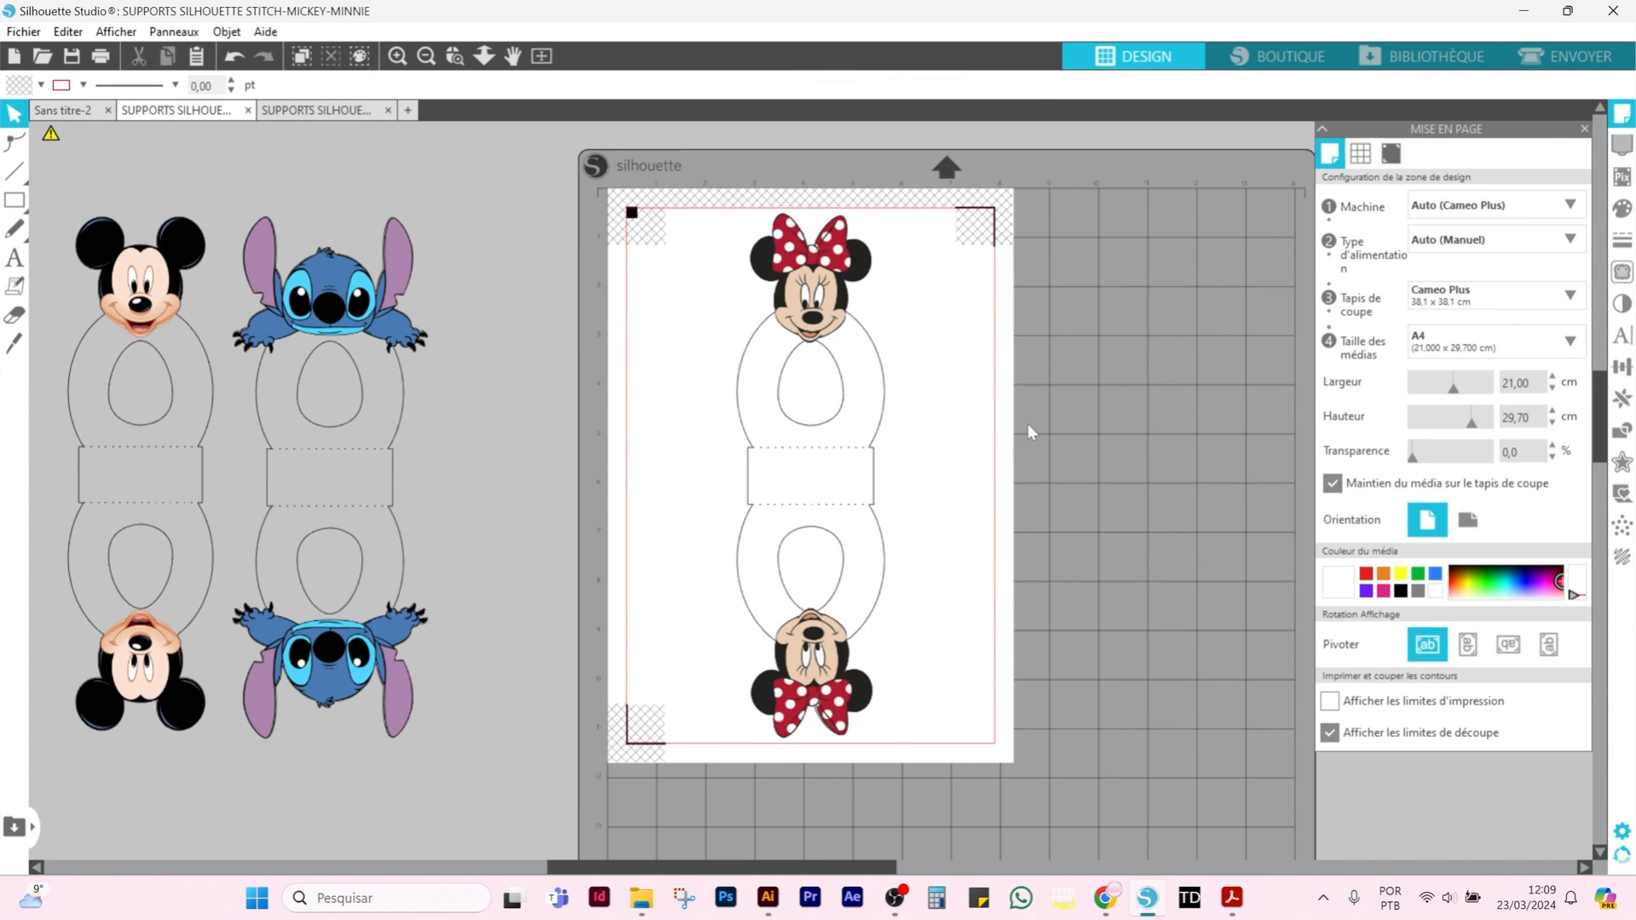
{"action": "left_click", "coordinate": [778, 414]}
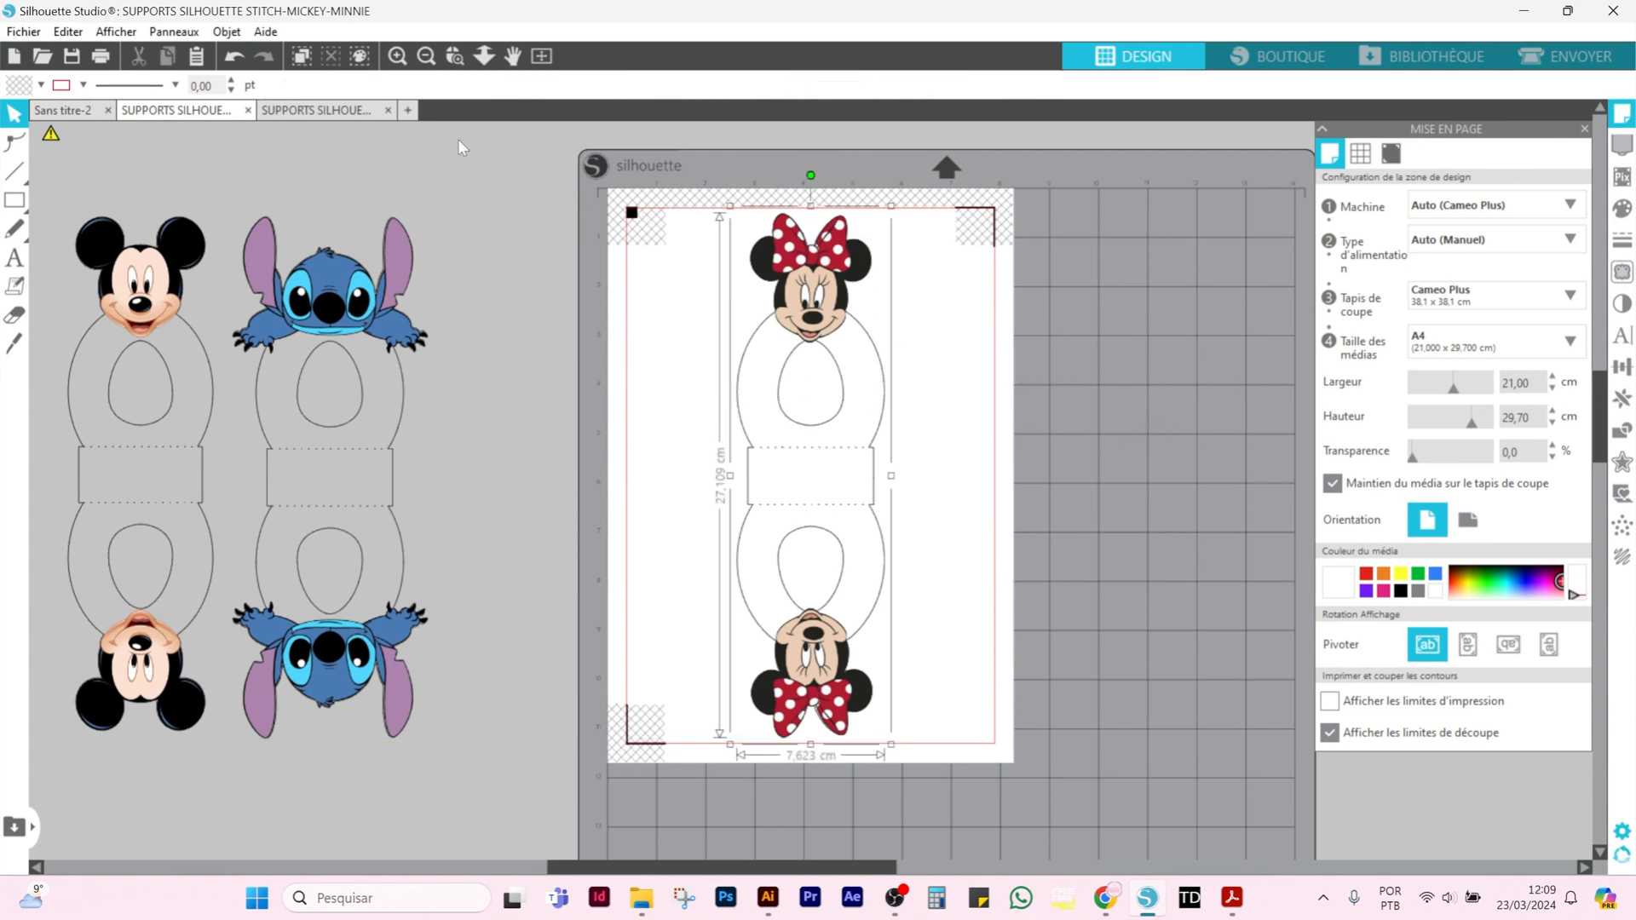
{"action": "left_click", "coordinate": [1025, 407]}
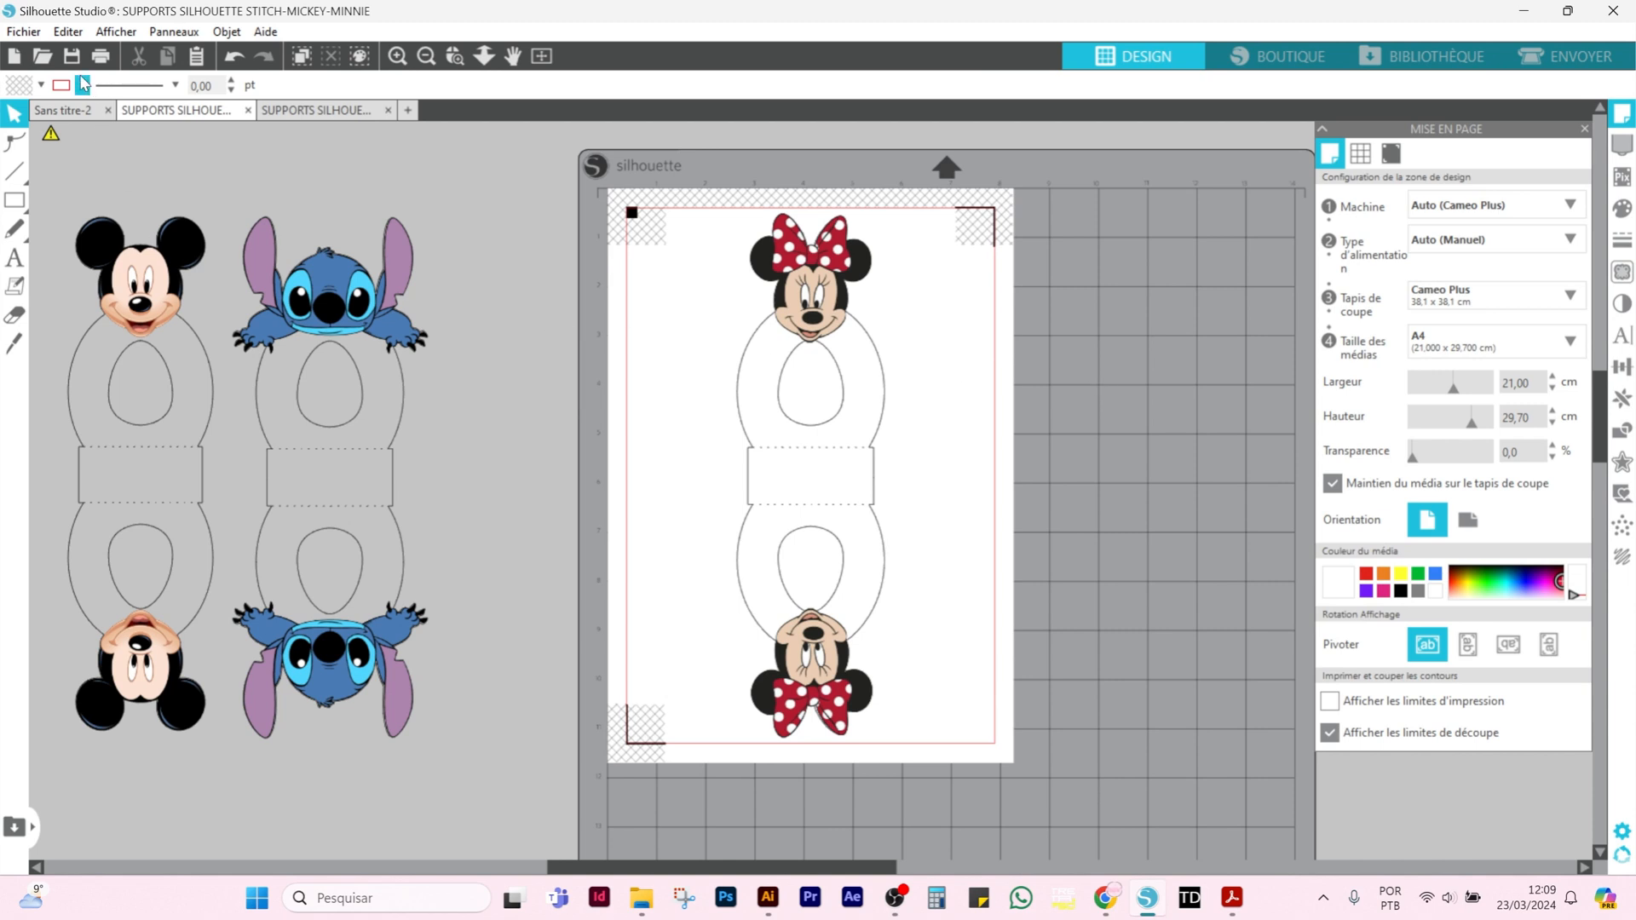
- Move the Stitch and Mickey supports back beside the Minnie support and briefly view the SIMBA-MARIE-PANPAN document
{"action": "left_click_drag", "start_coordinate": [349, 315], "coordinate": [628, 307]}
{"action": "left_click_drag", "start_coordinate": [137, 290], "coordinate": [404, 288]}
{"action": "left_click", "coordinate": [924, 331]}
{"action": "scroll", "coordinate": [337, 124], "scroll_direction": "up", "scroll_amount": 1}
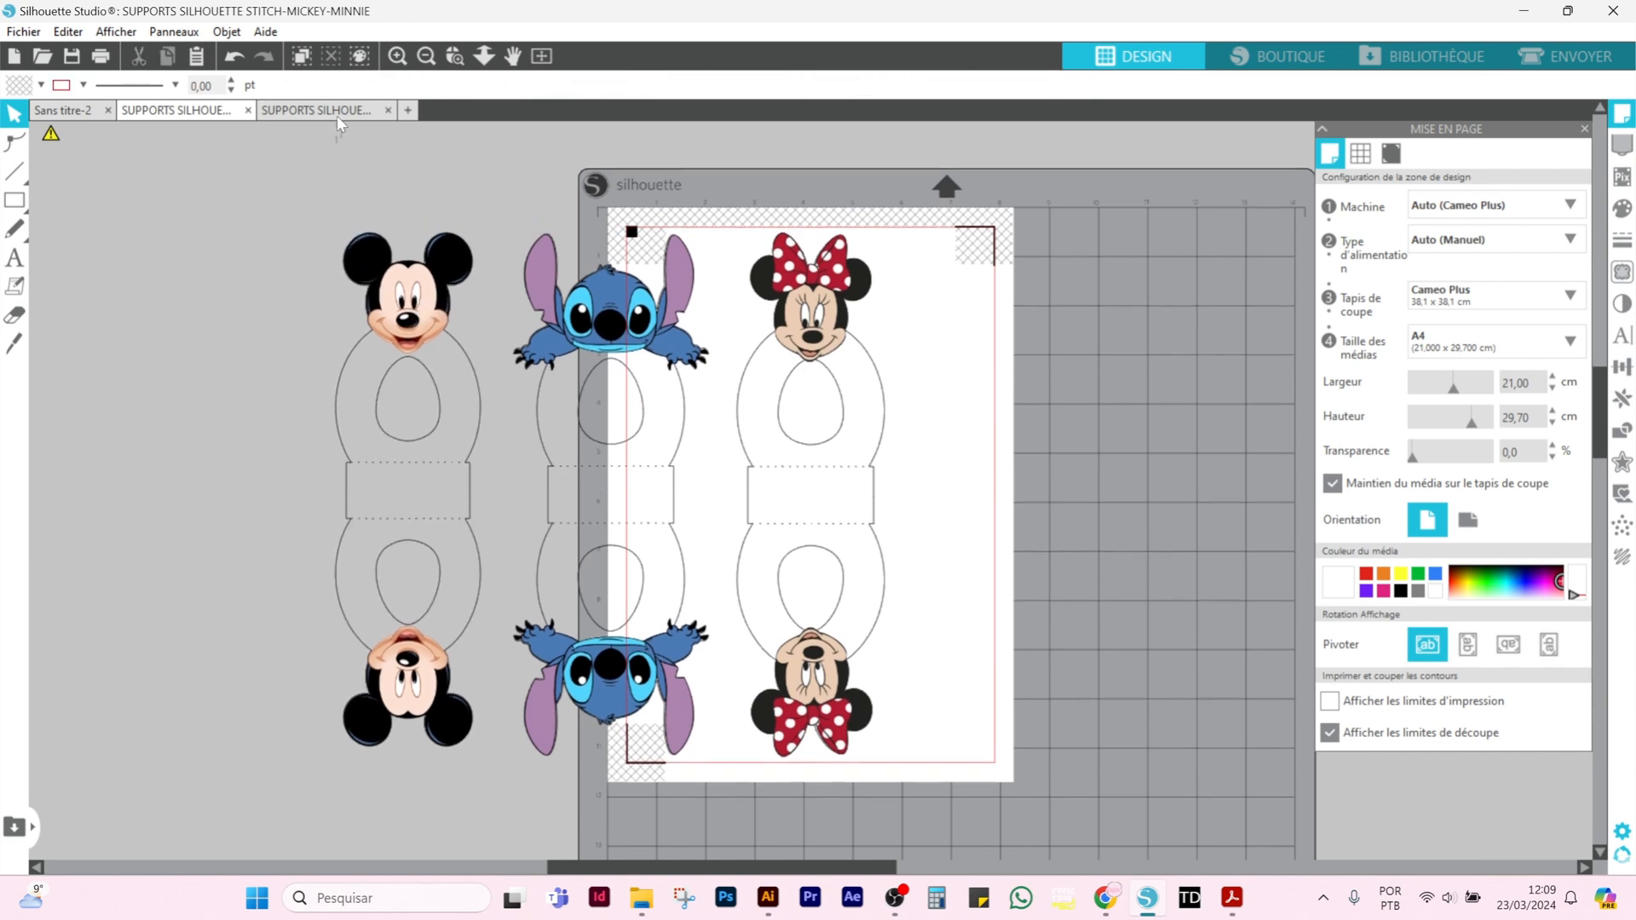
{"action": "left_click", "coordinate": [335, 115]}
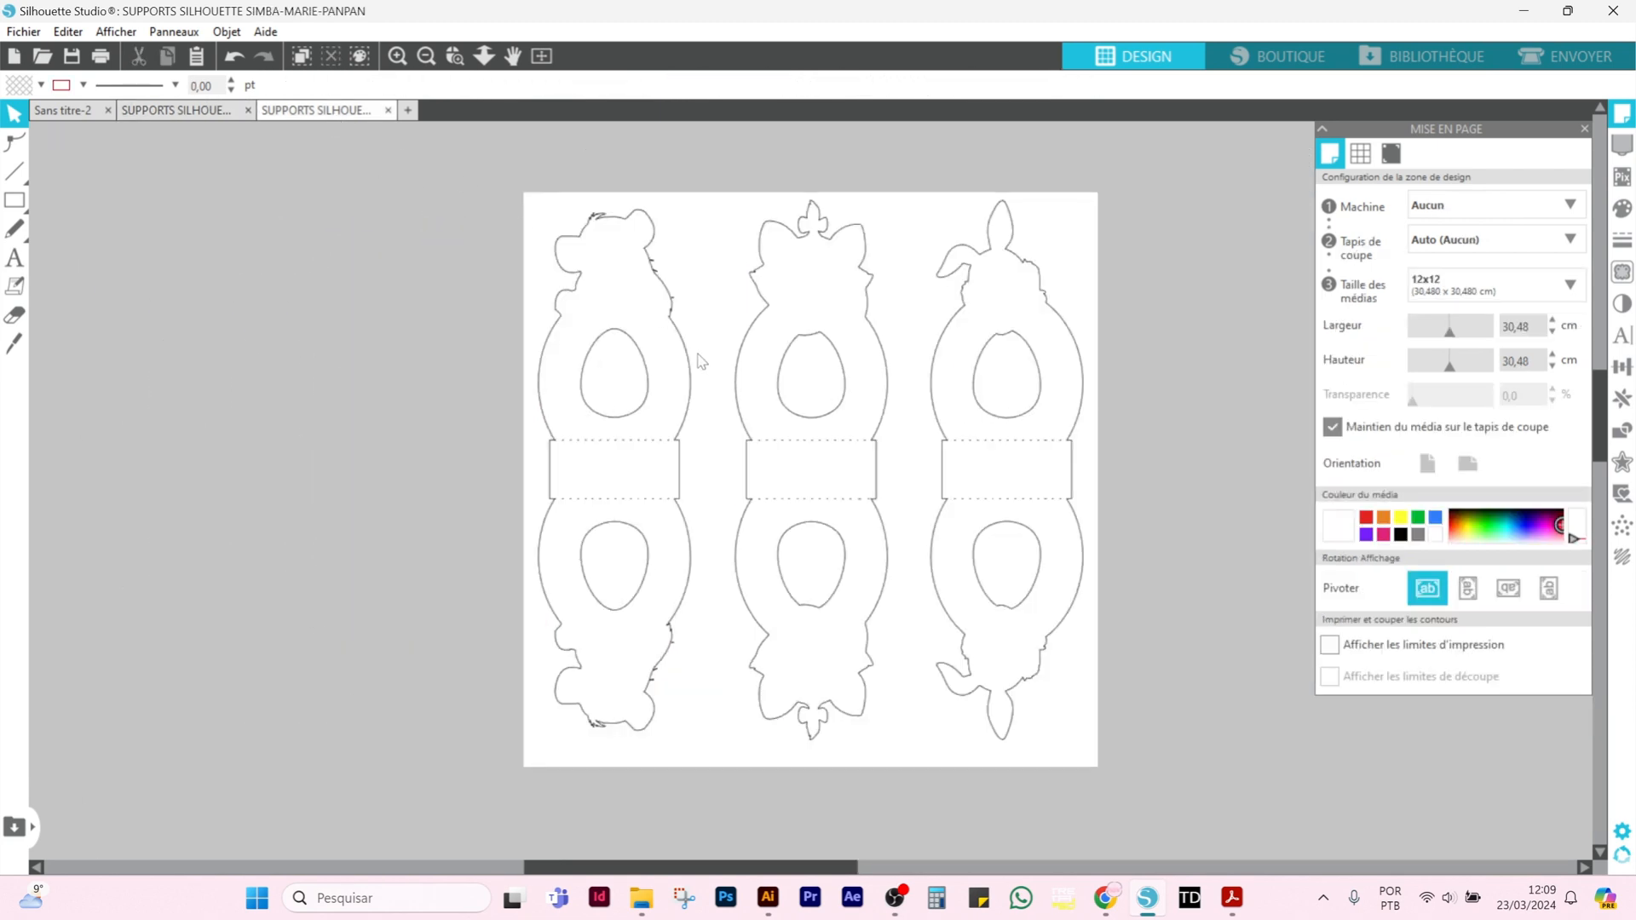
{"action": "left_click", "coordinate": [208, 116]}
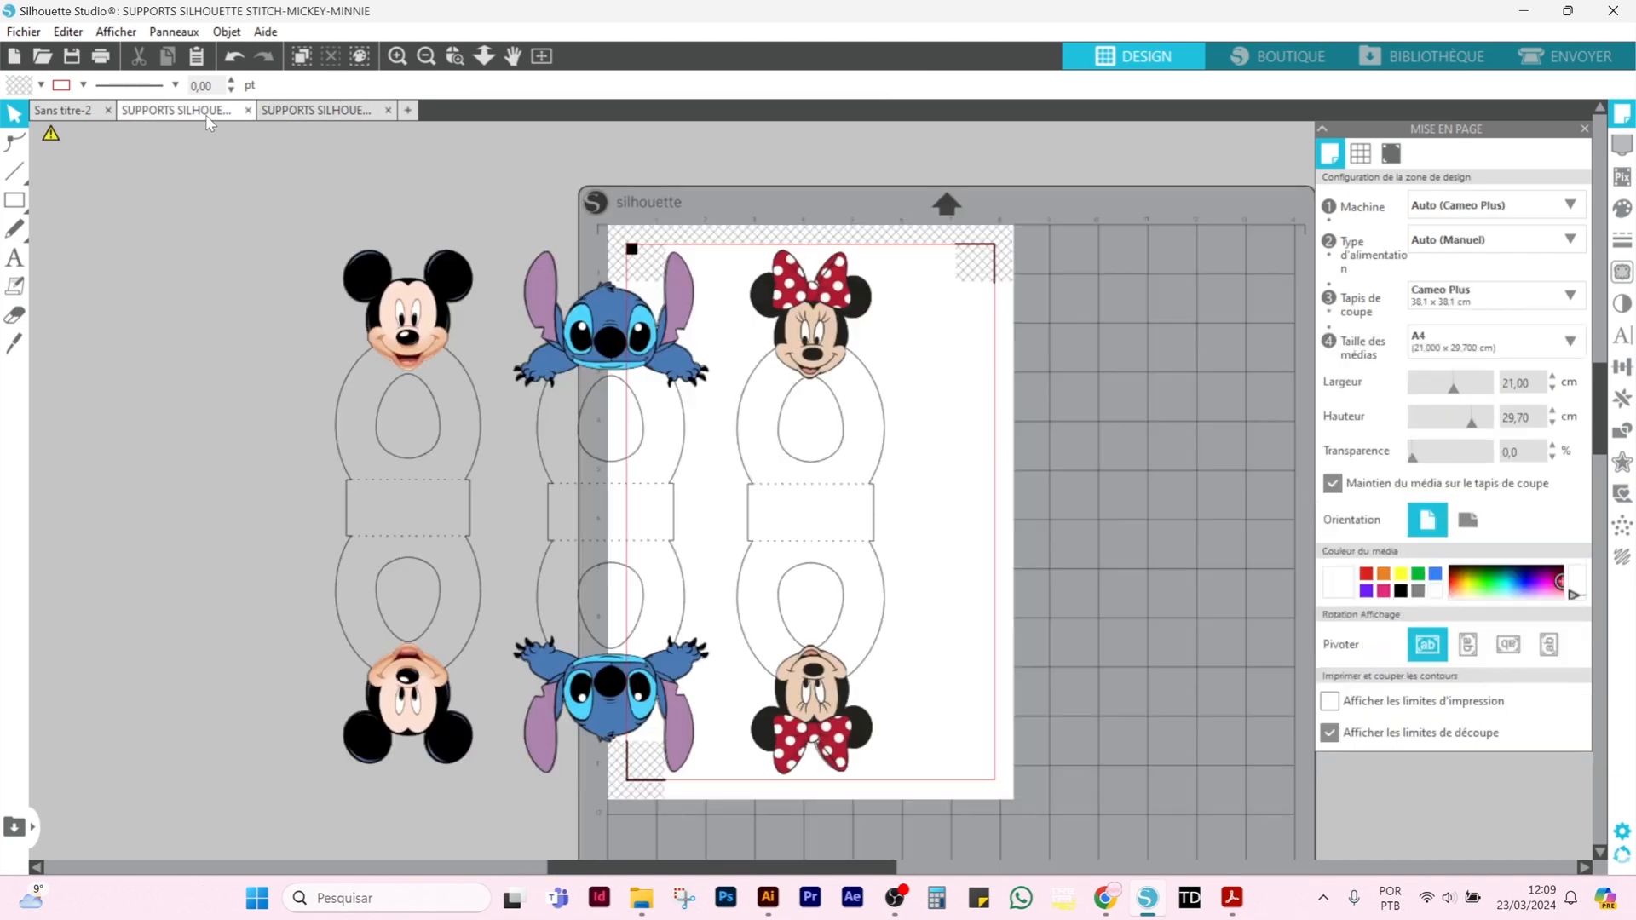